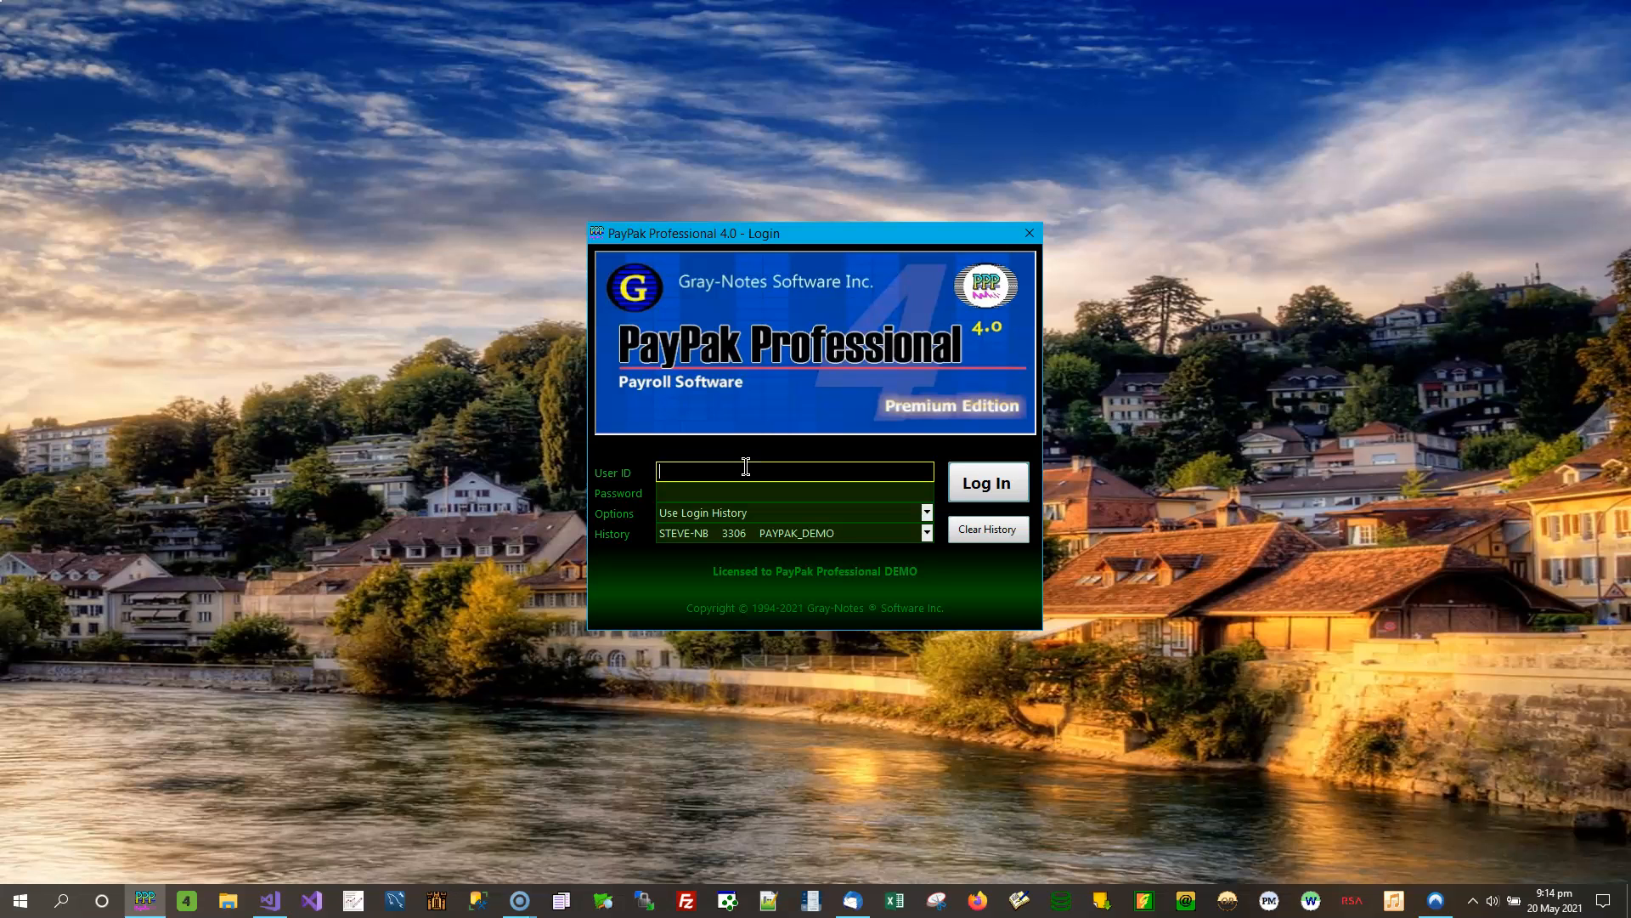
# Step: Log in to the PAYPAK_DEMO database with user ID sa and the account password
pyautogui.write('sa')
pyautogui.press('Tab')
pyautogui.write('****')
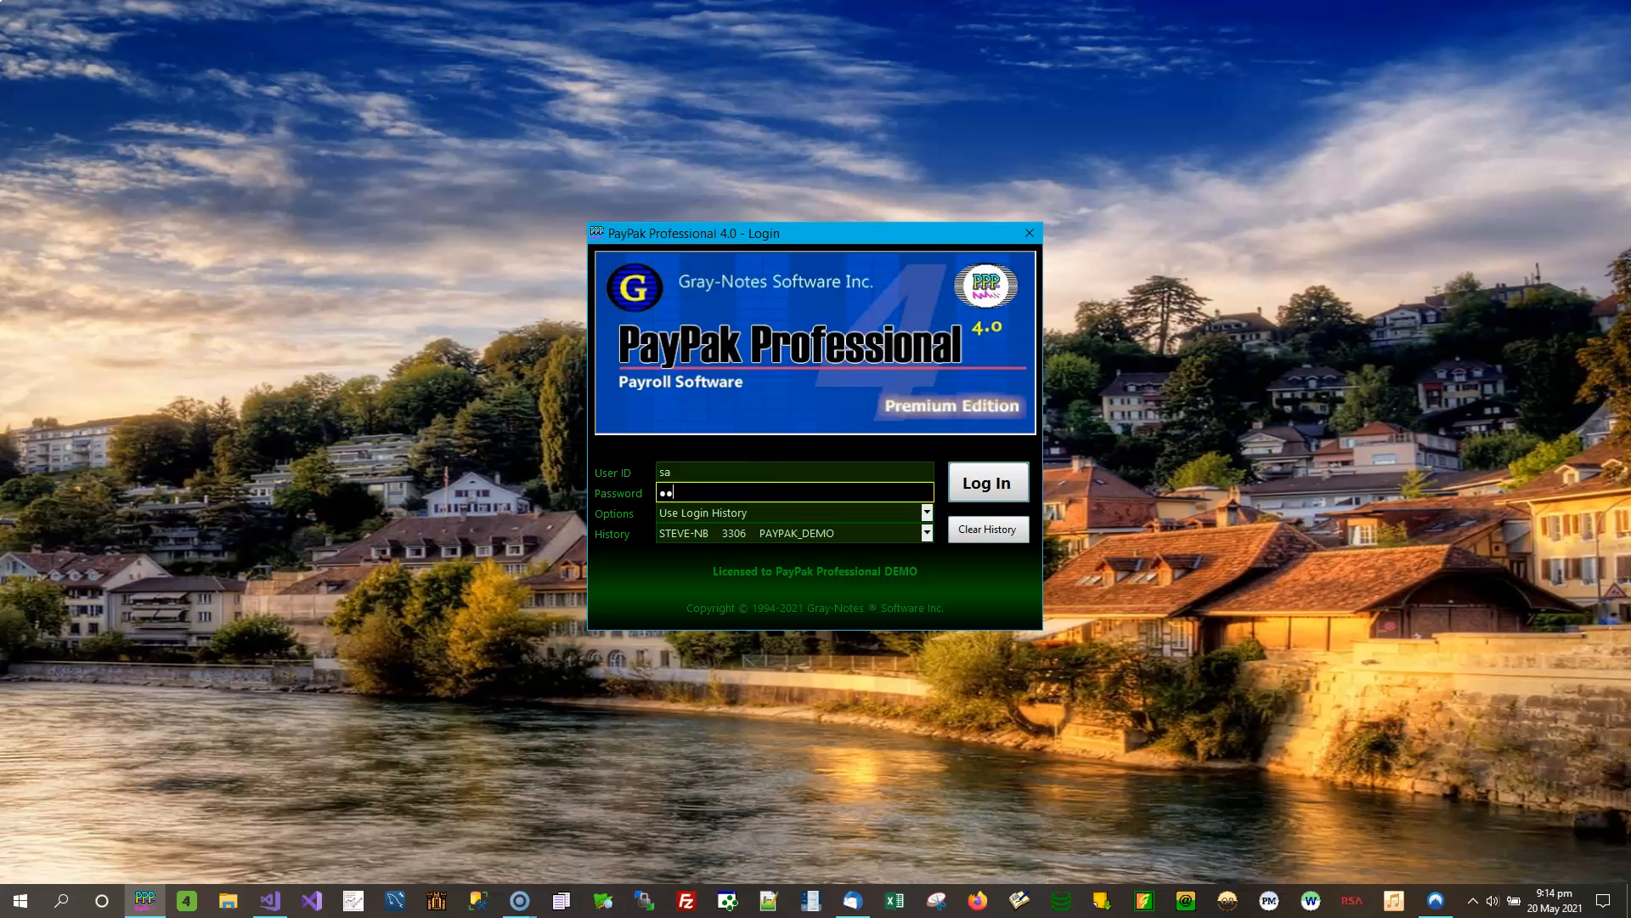
pyautogui.click(990, 480)
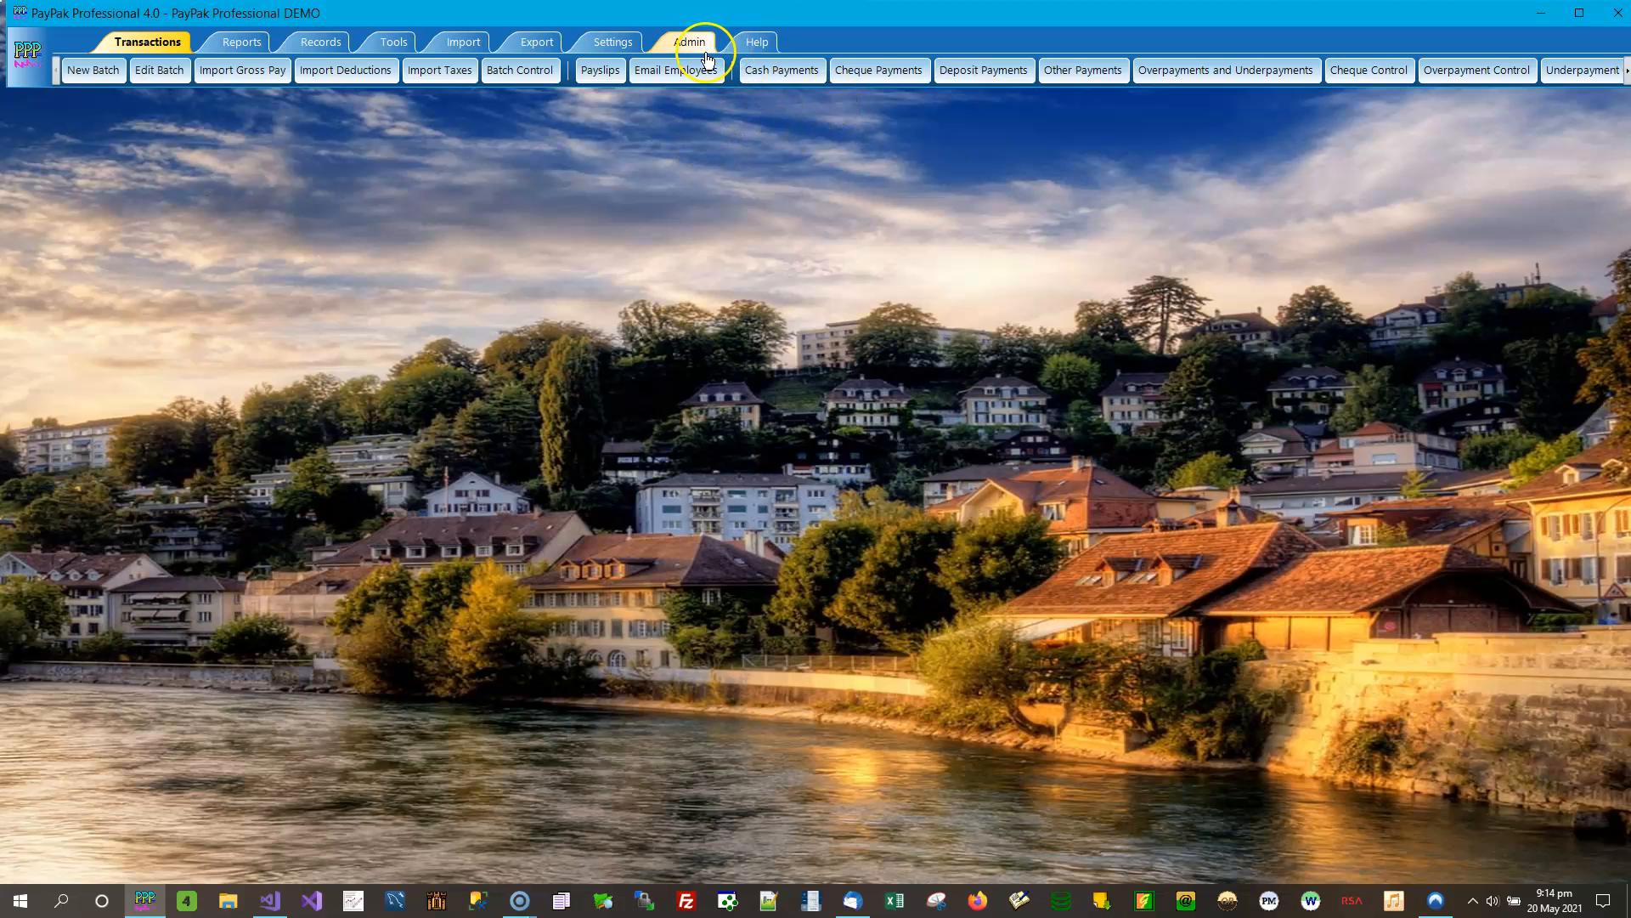
# Step: Open the administrator's Security window and move it into the upper-left corner of the workspace
pyautogui.click(688, 47)
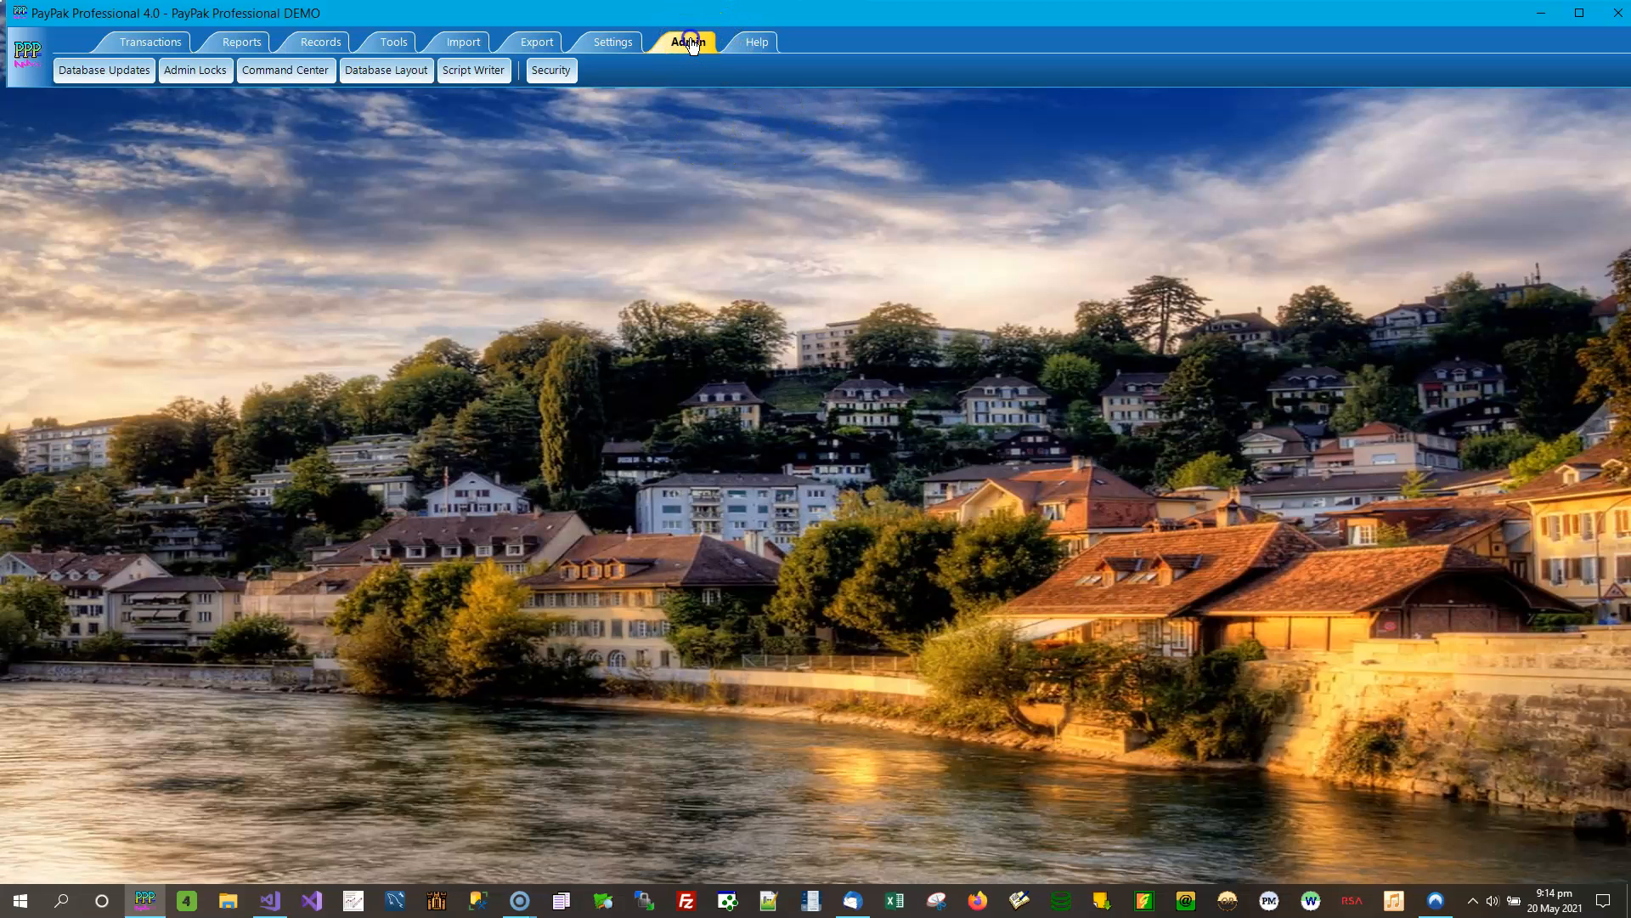
pyautogui.click(552, 71)
pyautogui.click(554, 73)
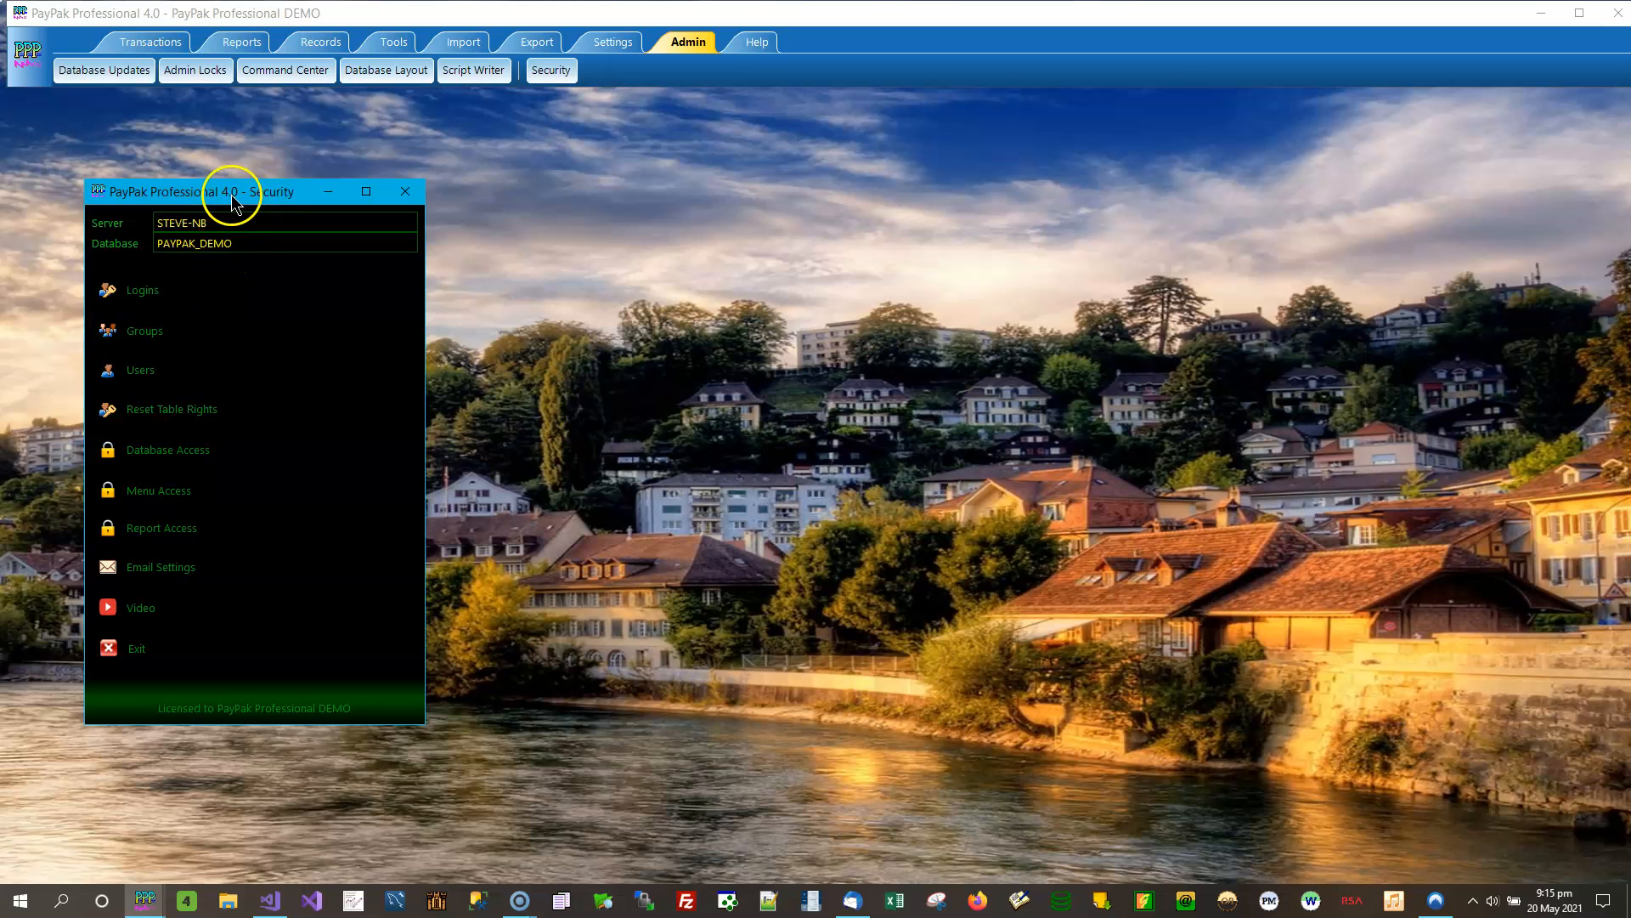
pyautogui.moveTo(231, 204); pyautogui.dragTo(163, 129)
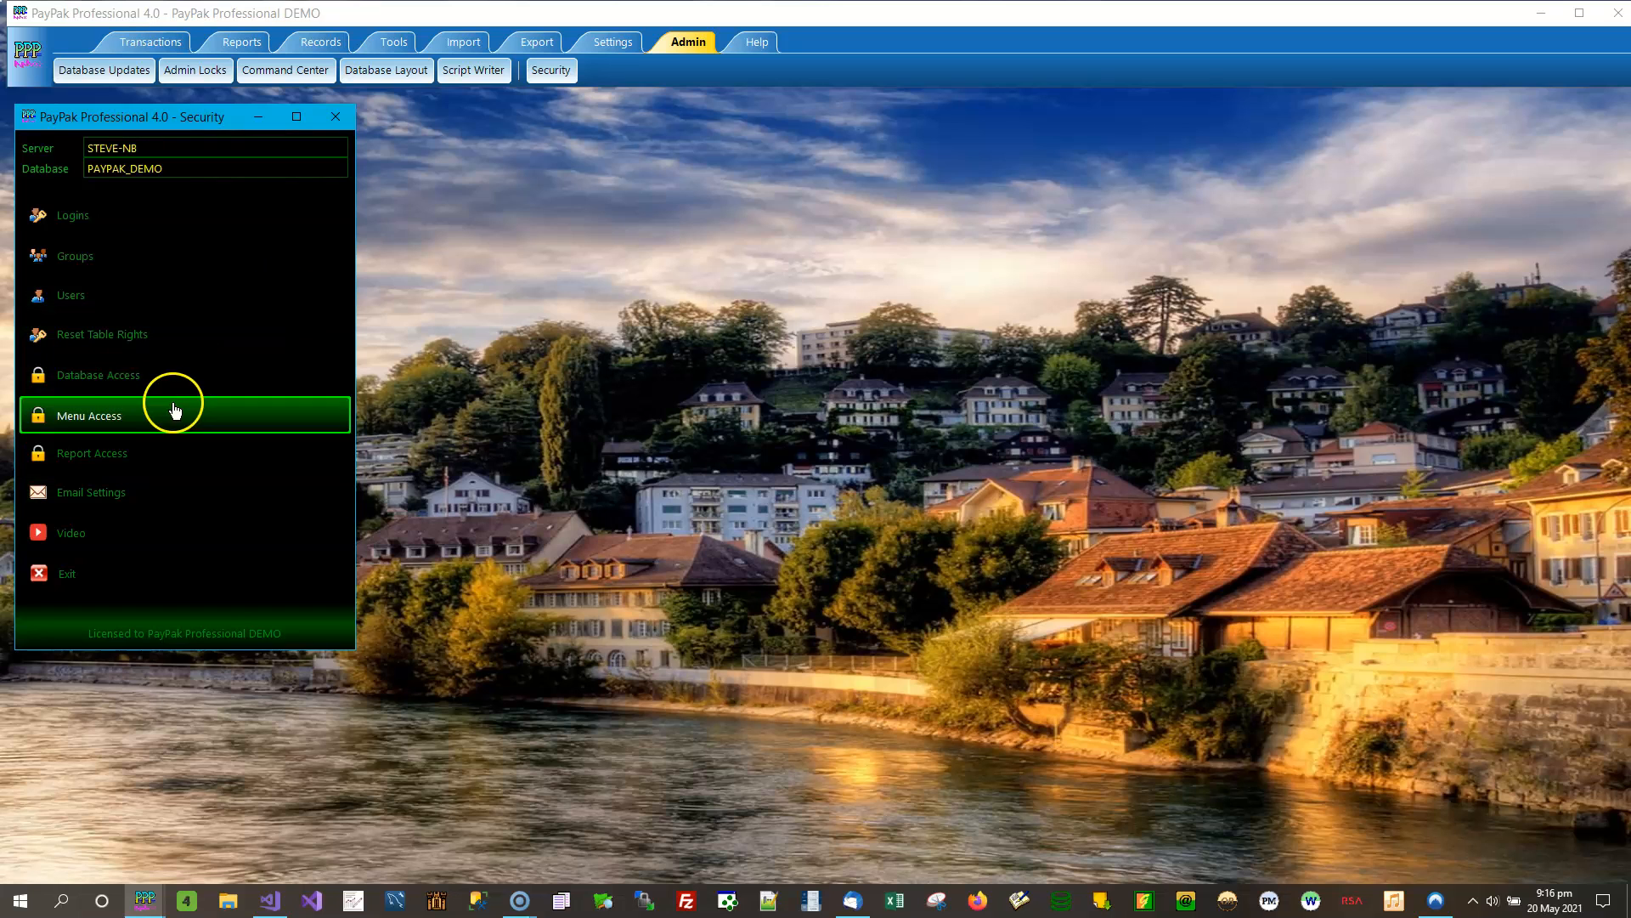
# Step: Open Database Access from the Security window and look through the table rights of the Office group
pyautogui.click(109, 385)
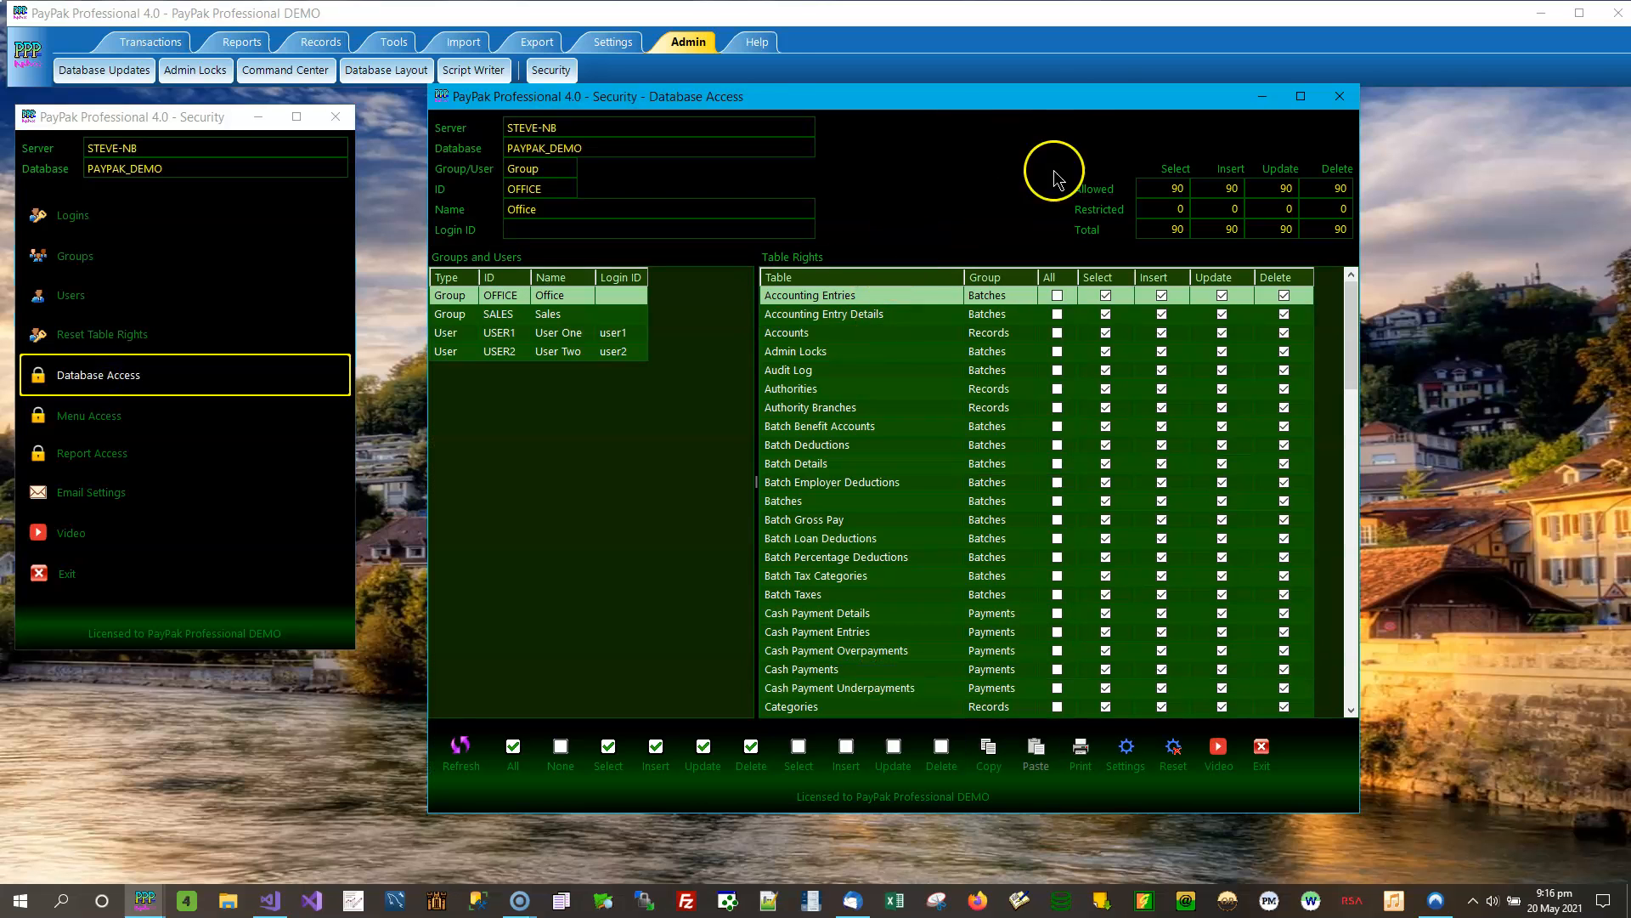
pyautogui.moveTo(948, 104); pyautogui.dragTo(939, 119)
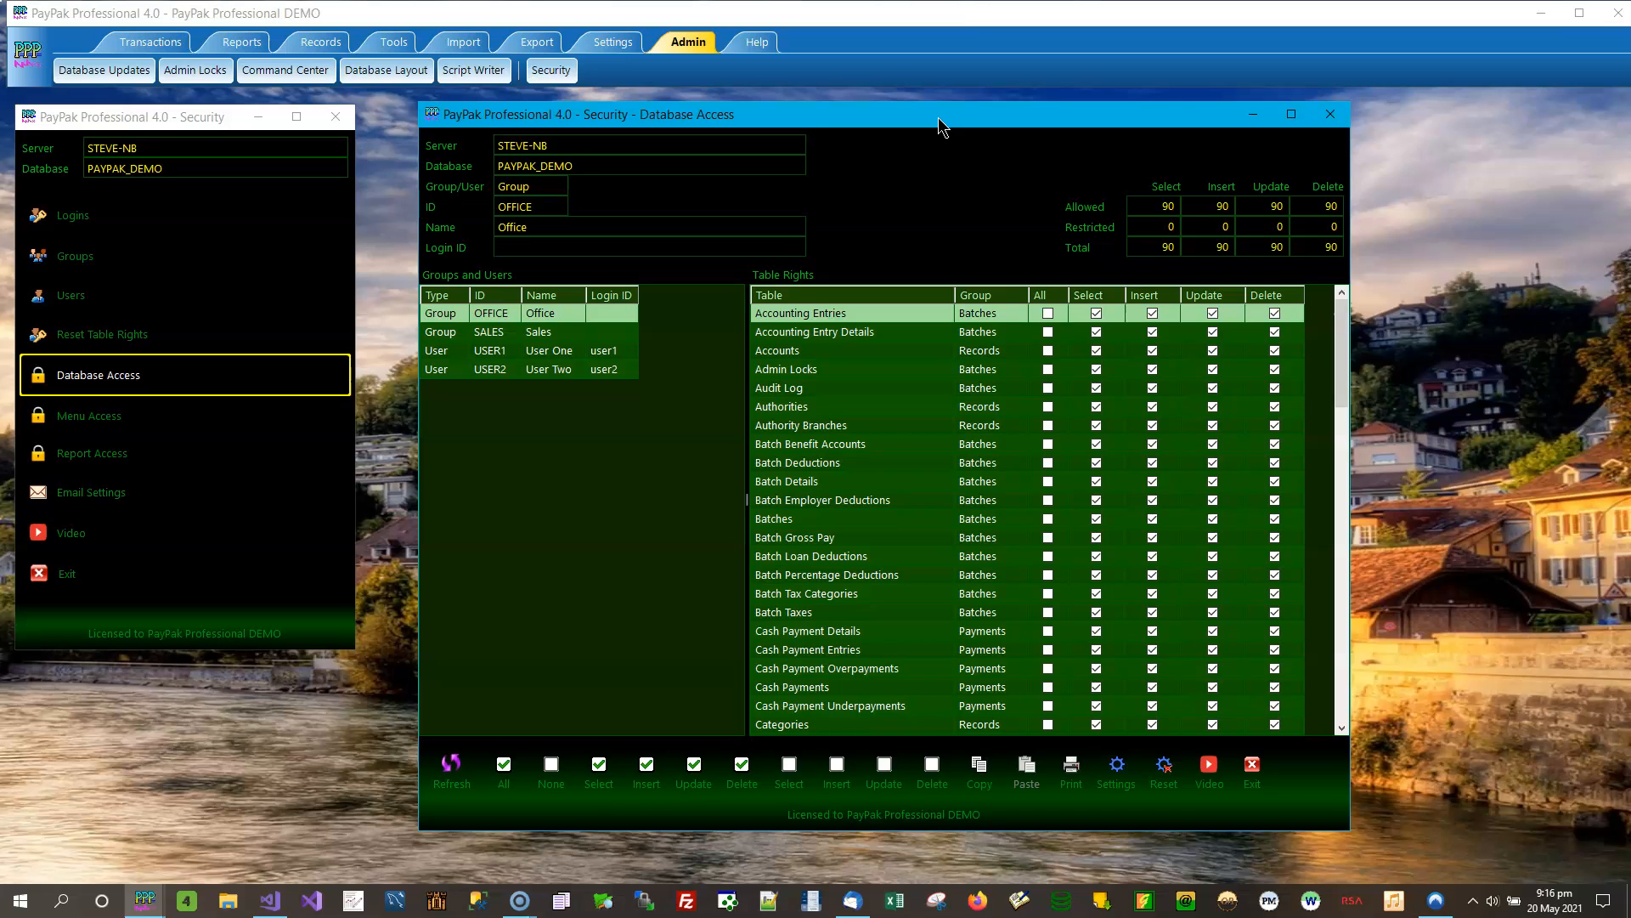
pyautogui.click(938, 118)
pyautogui.click(913, 195)
pyautogui.click(1331, 488)
pyautogui.moveTo(1331, 491); pyautogui.dragTo(1340, 255)
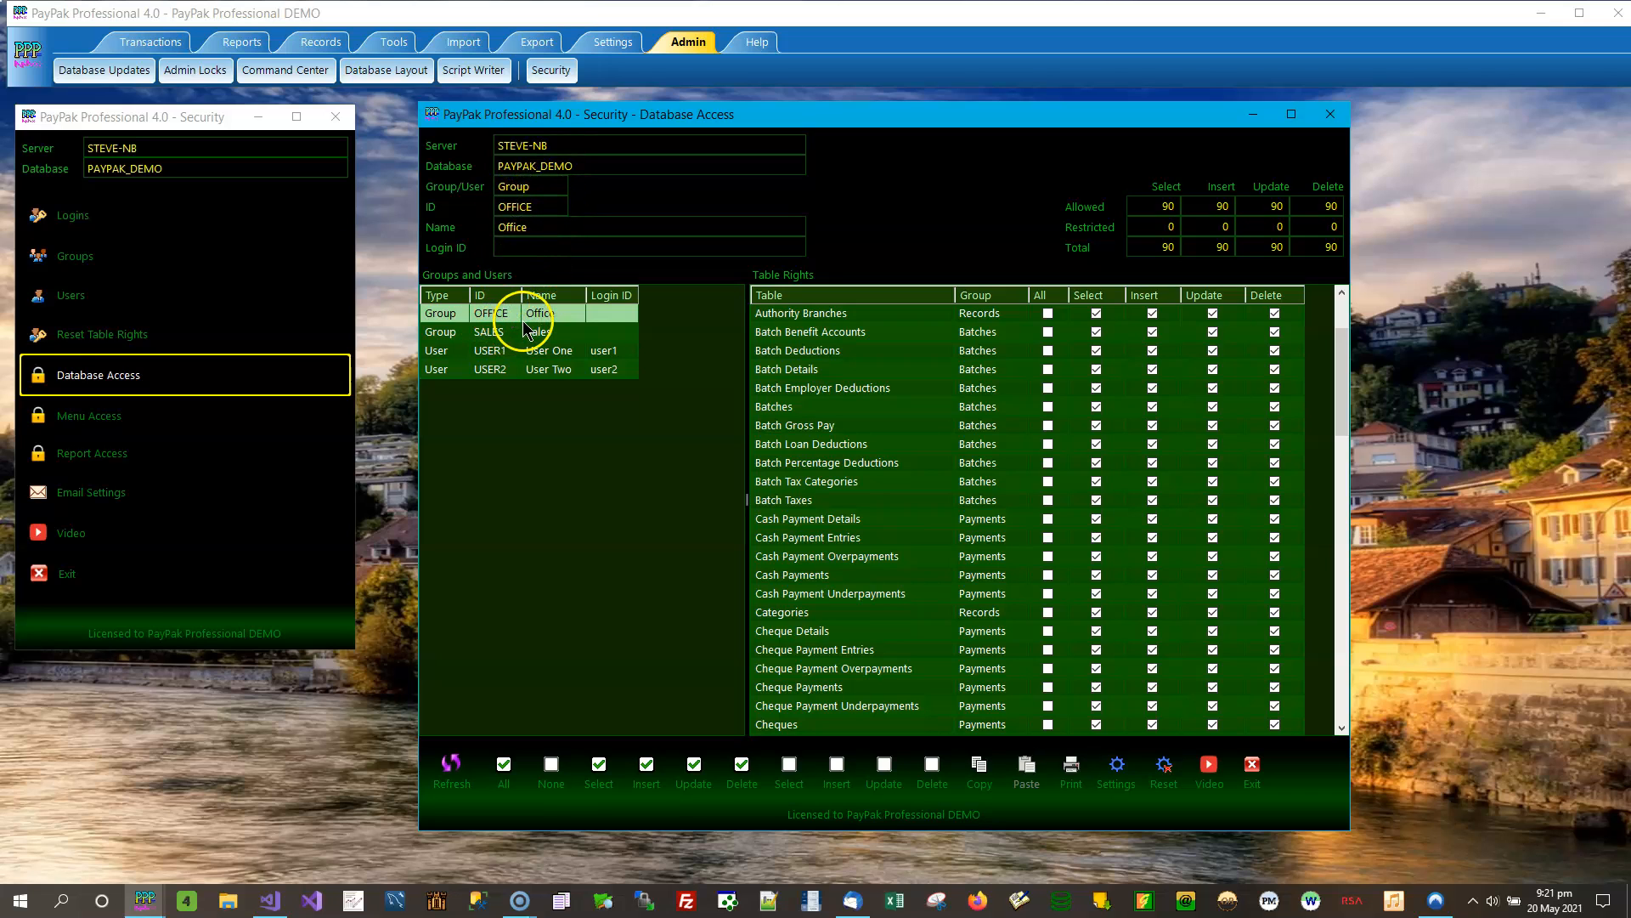
# Step: Examine the database access entries of the Office and Sales groups and of User One and User Two
pyautogui.click(551, 320)
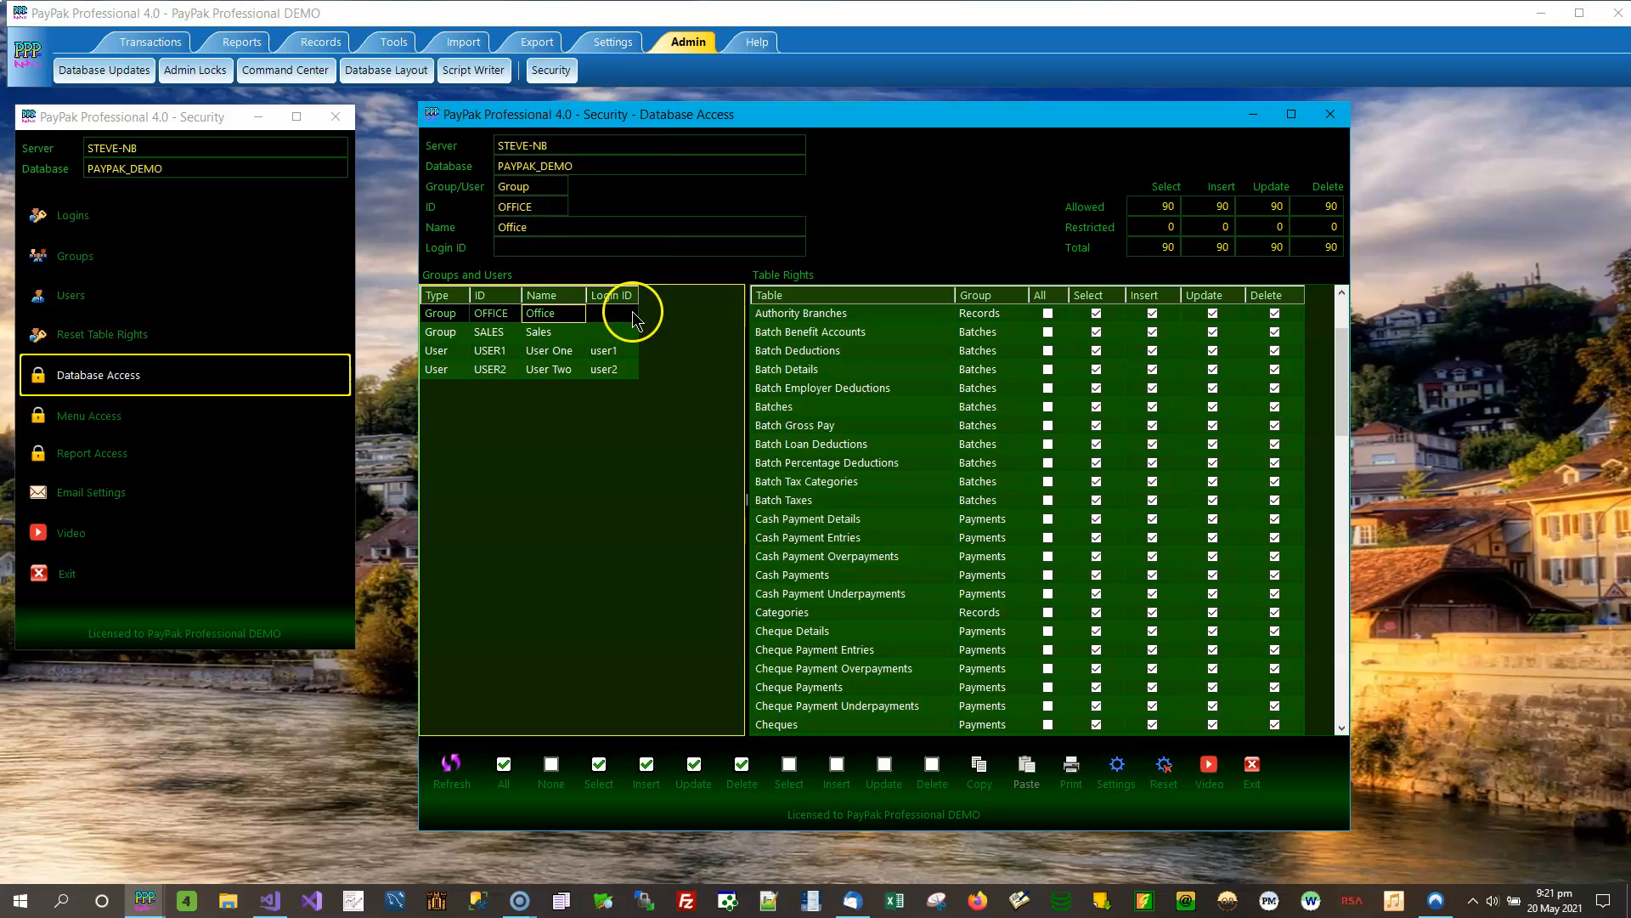
pyautogui.click(608, 334)
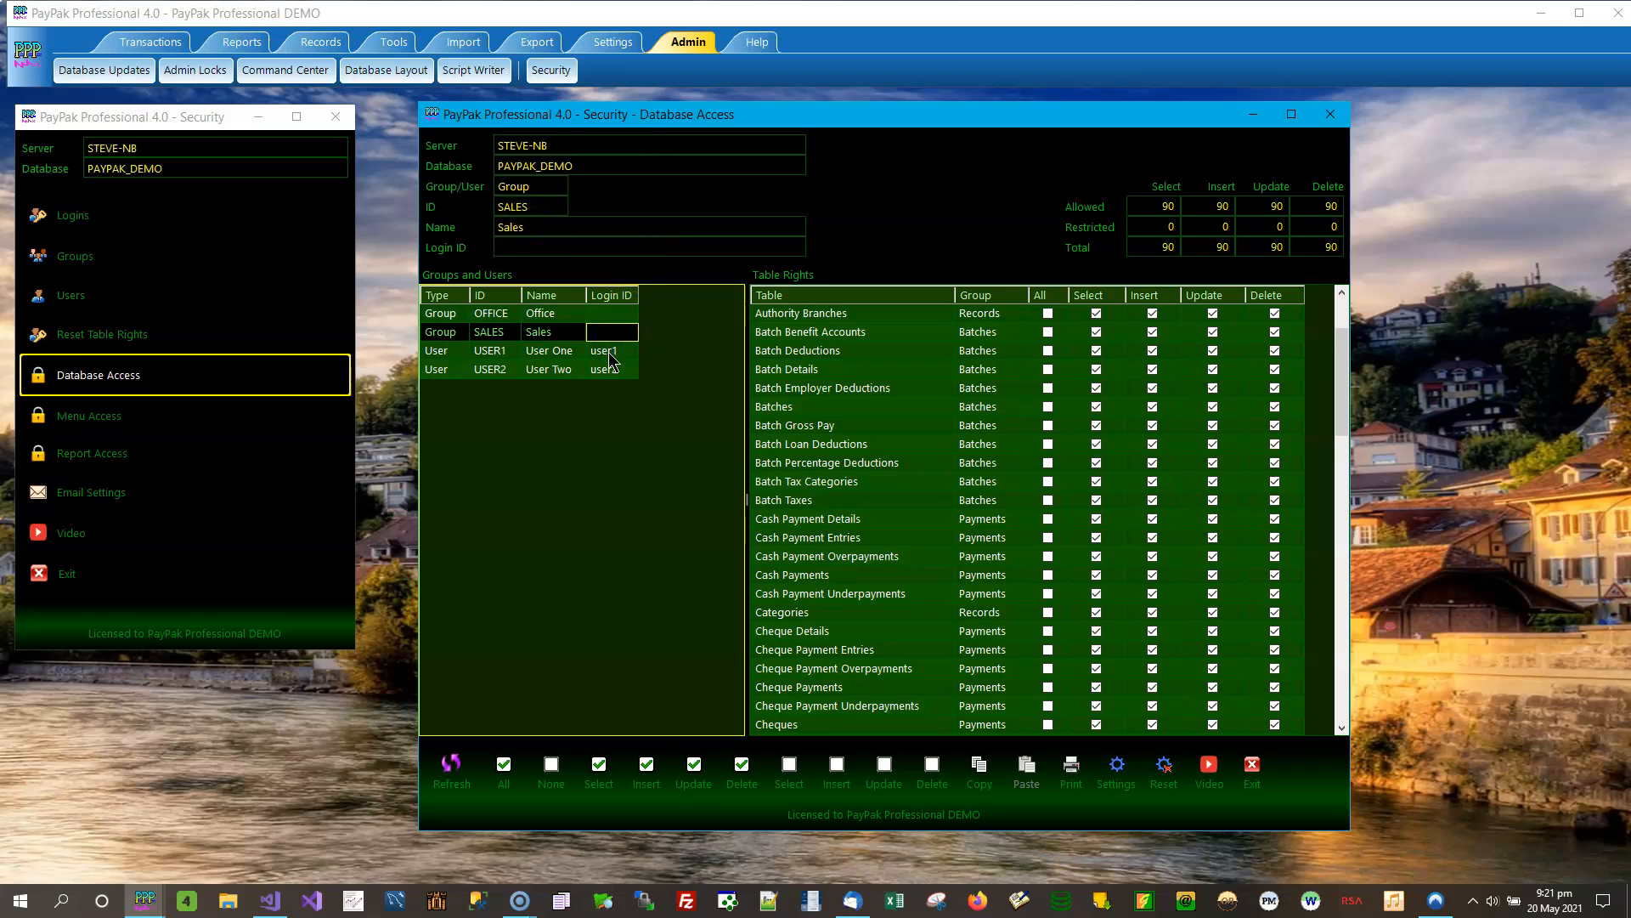
pyautogui.click(609, 352)
pyautogui.click(611, 372)
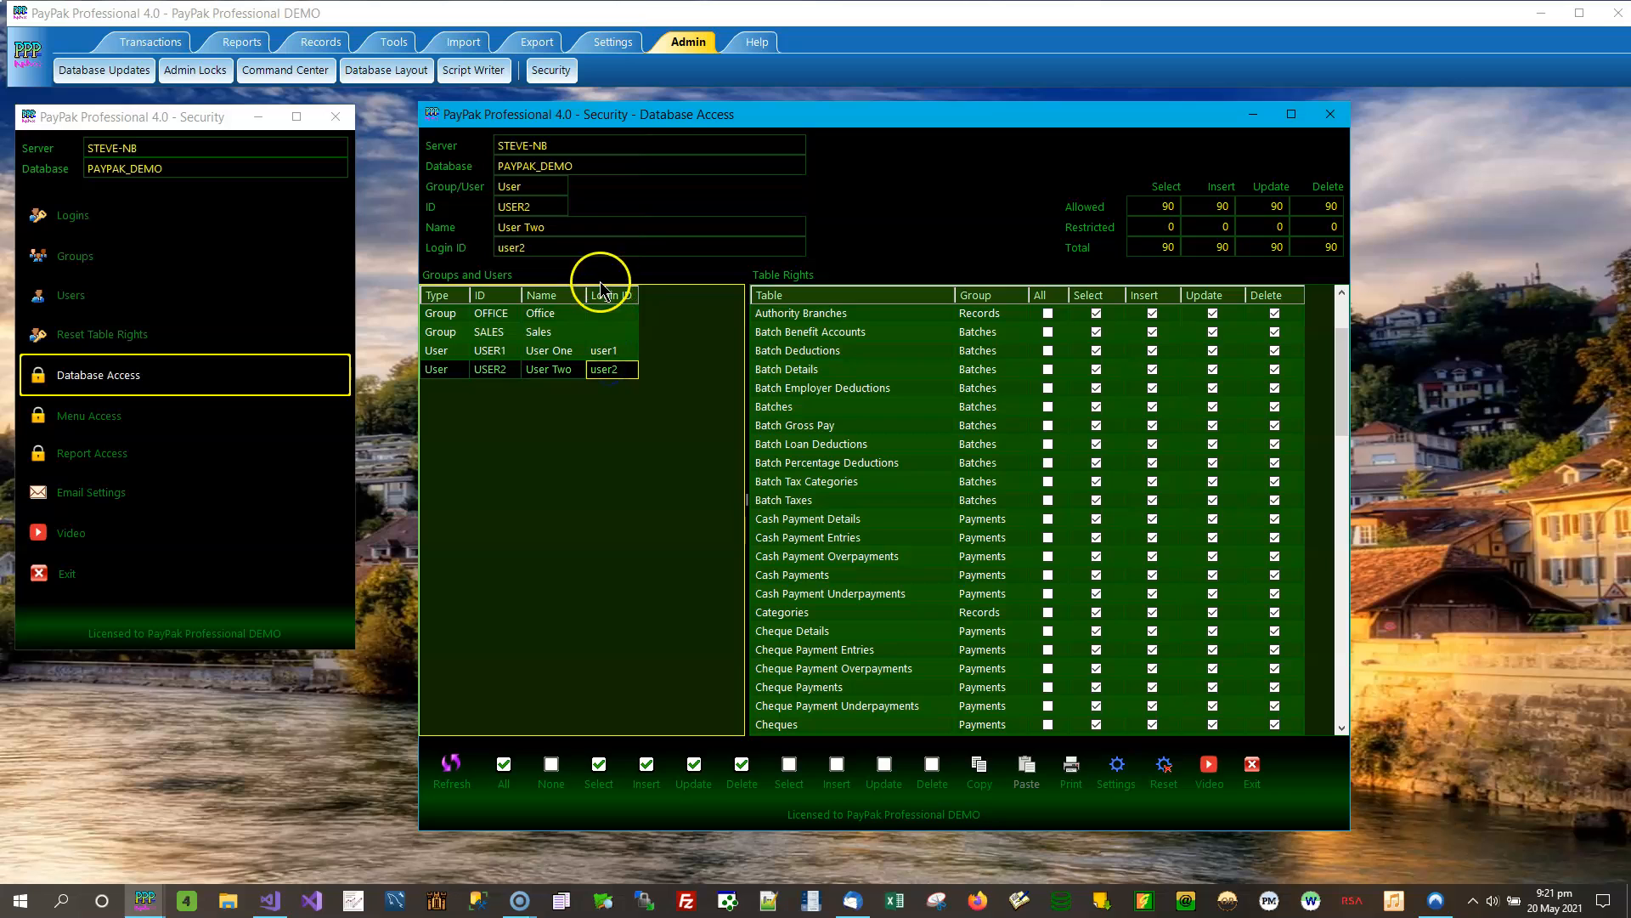
pyautogui.click(544, 352)
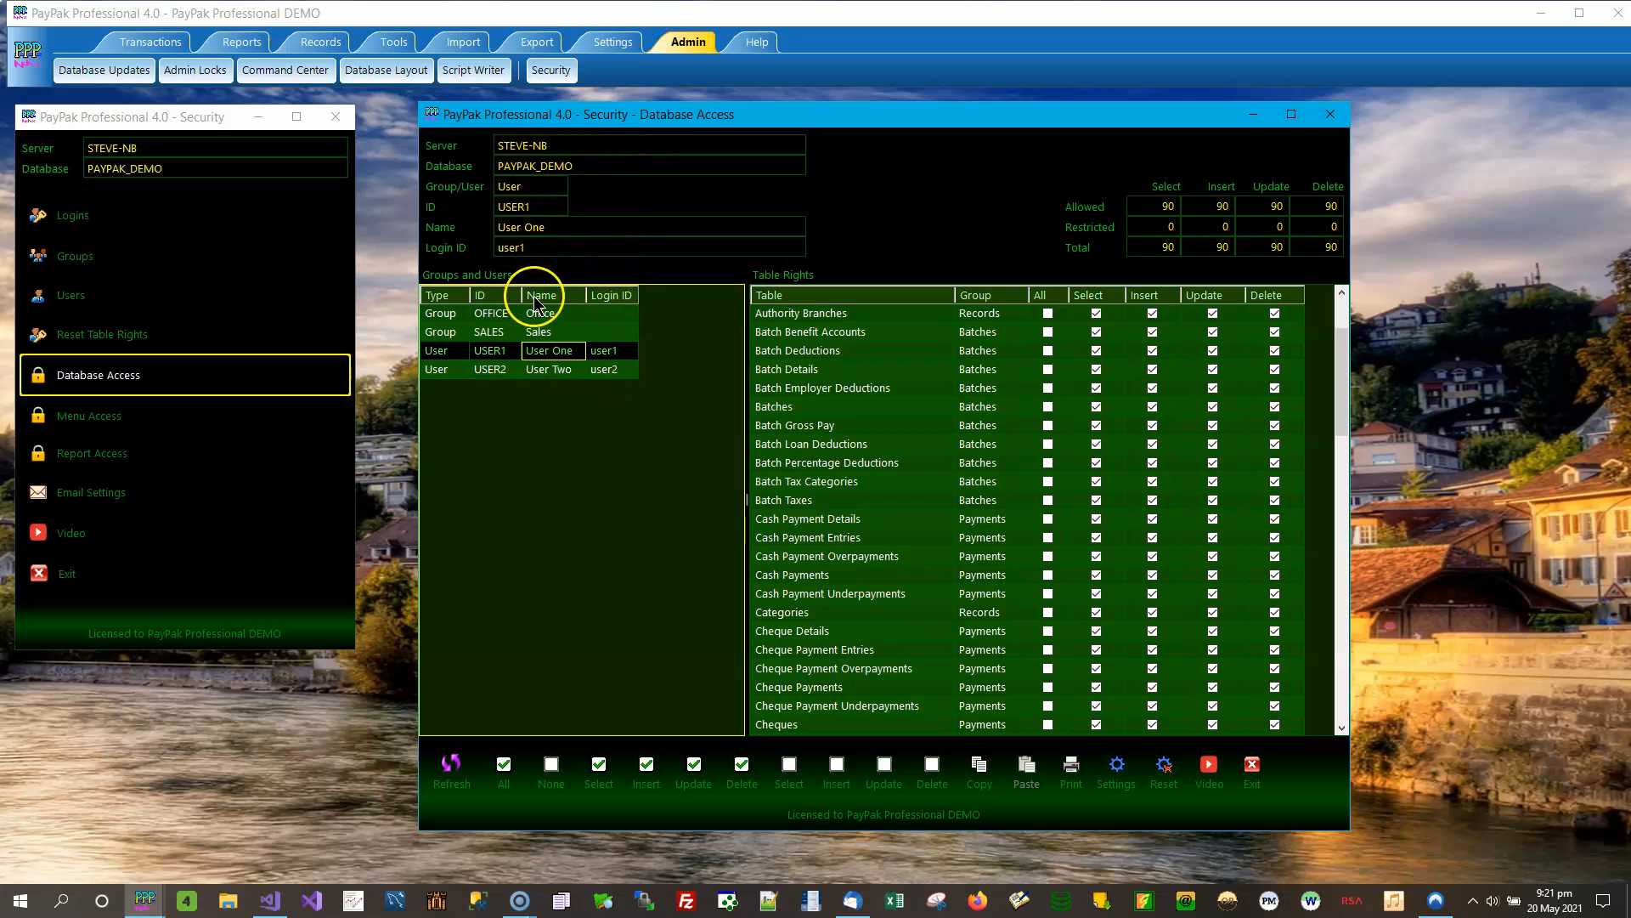
pyautogui.click(559, 371)
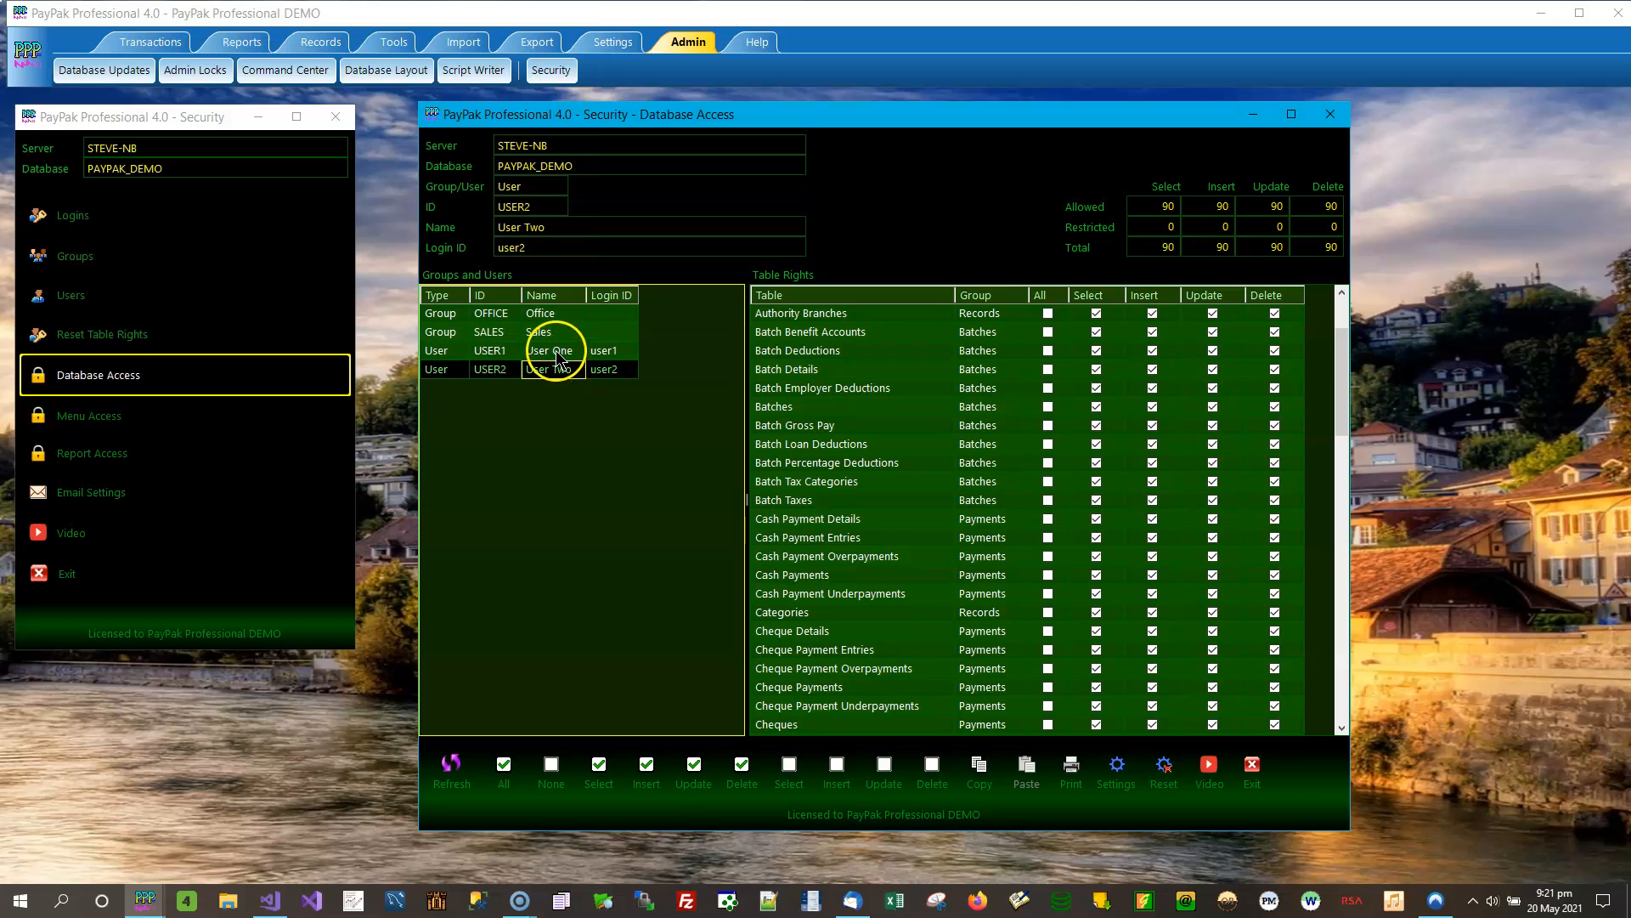
pyautogui.click(557, 351)
pyautogui.click(554, 335)
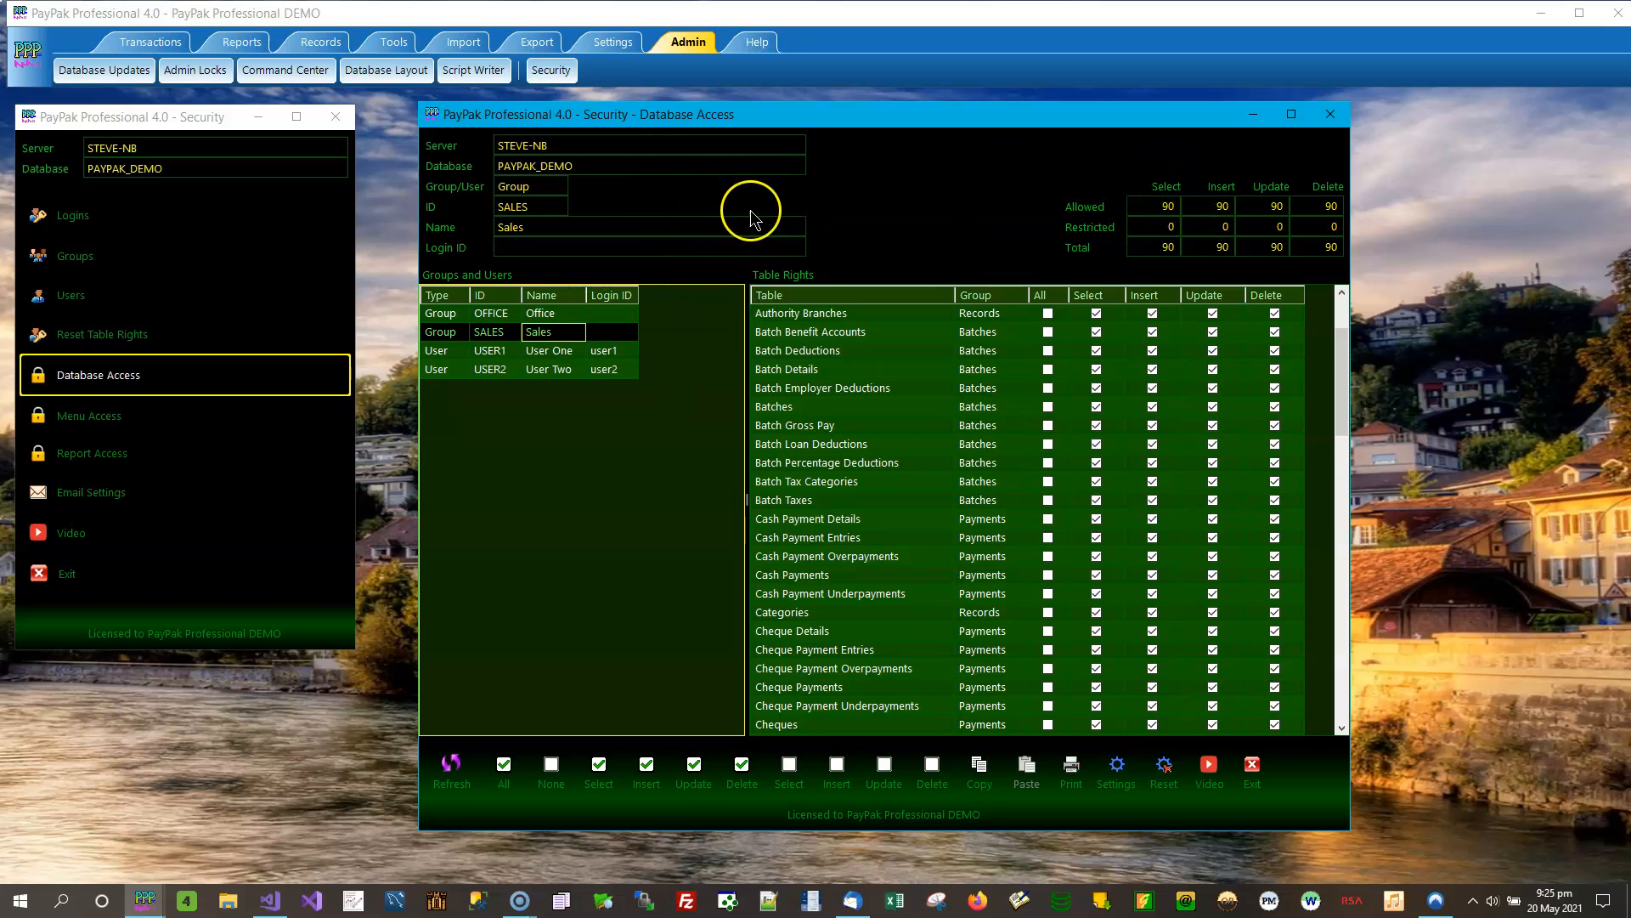
pyautogui.click(490, 315)
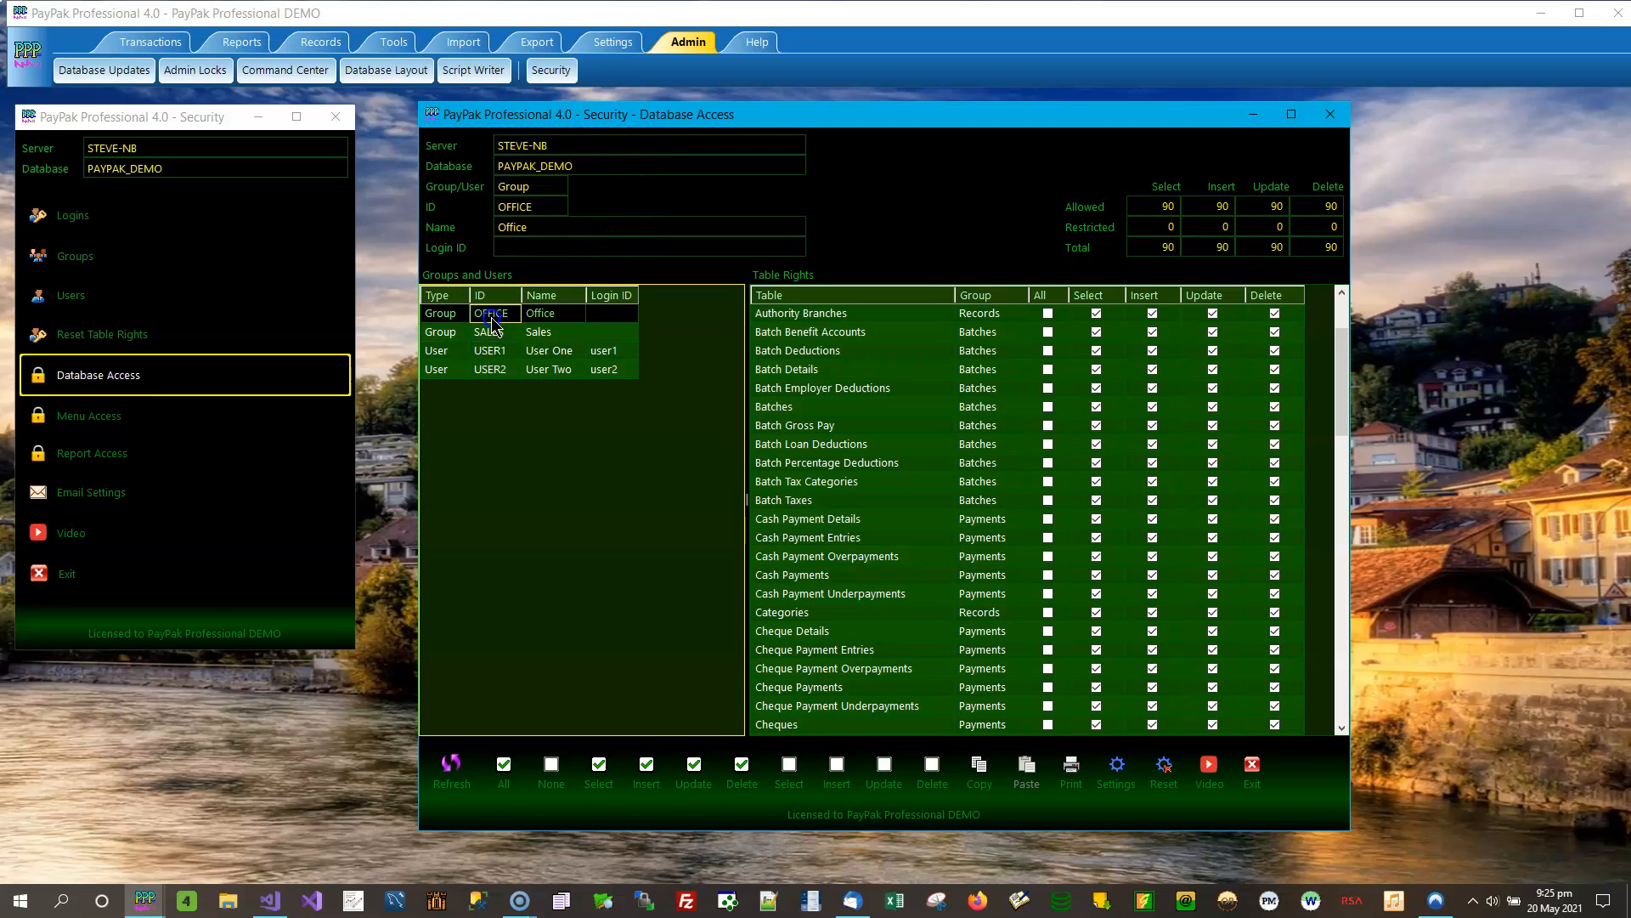
pyautogui.click(490, 333)
pyautogui.click(490, 350)
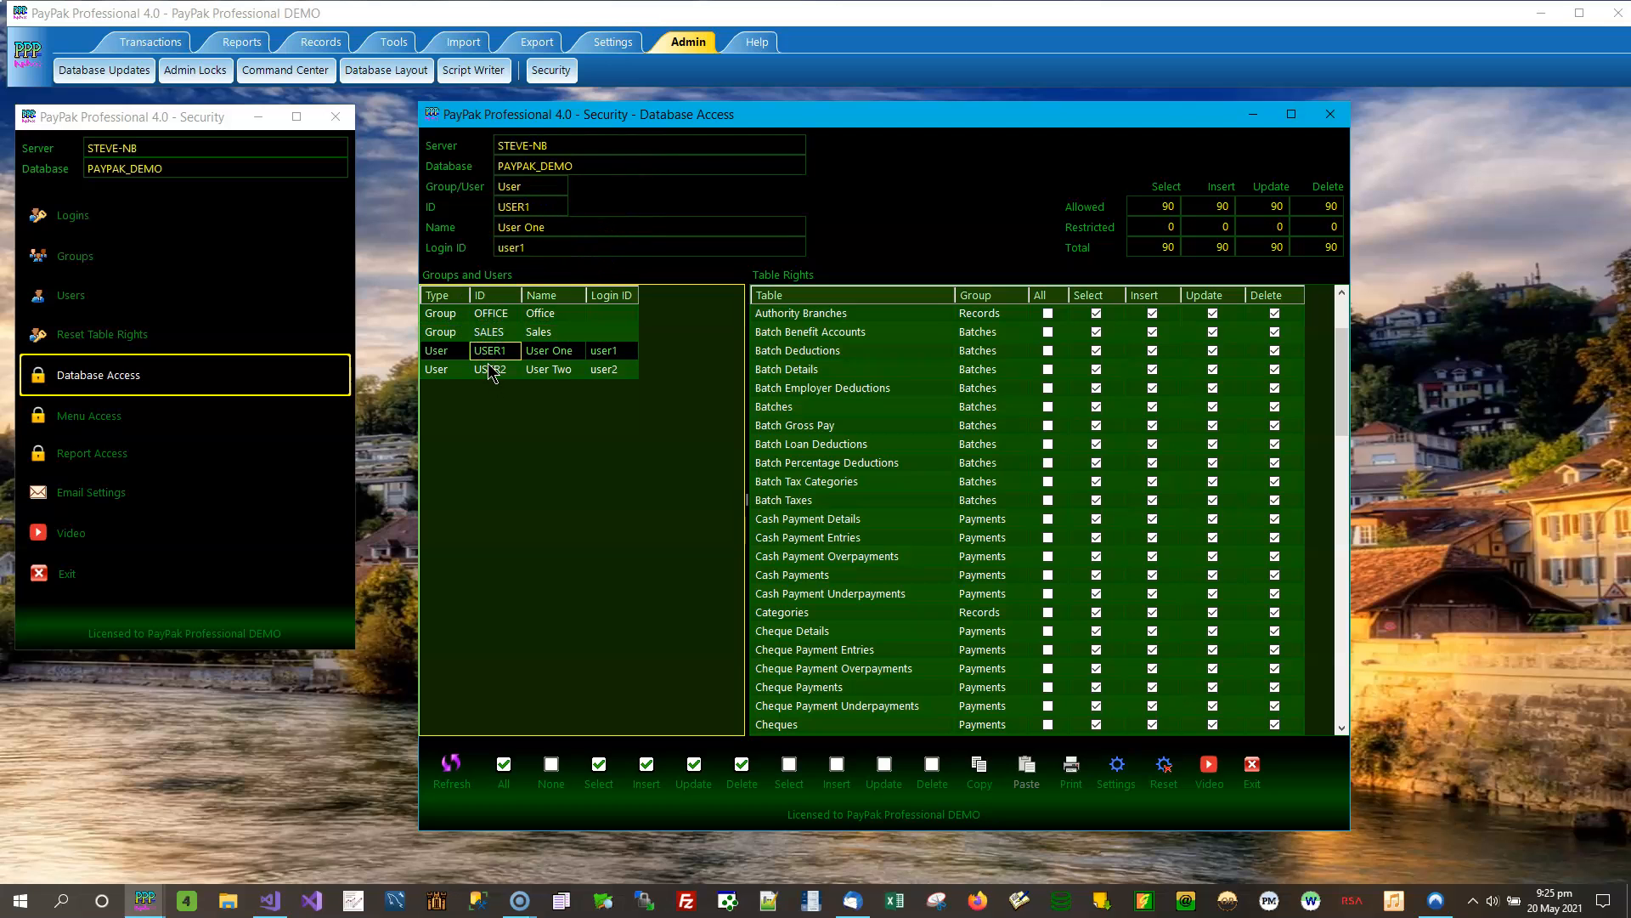
pyautogui.click(491, 371)
pyautogui.click(490, 314)
pyautogui.click(491, 334)
pyautogui.click(491, 350)
pyautogui.click(494, 370)
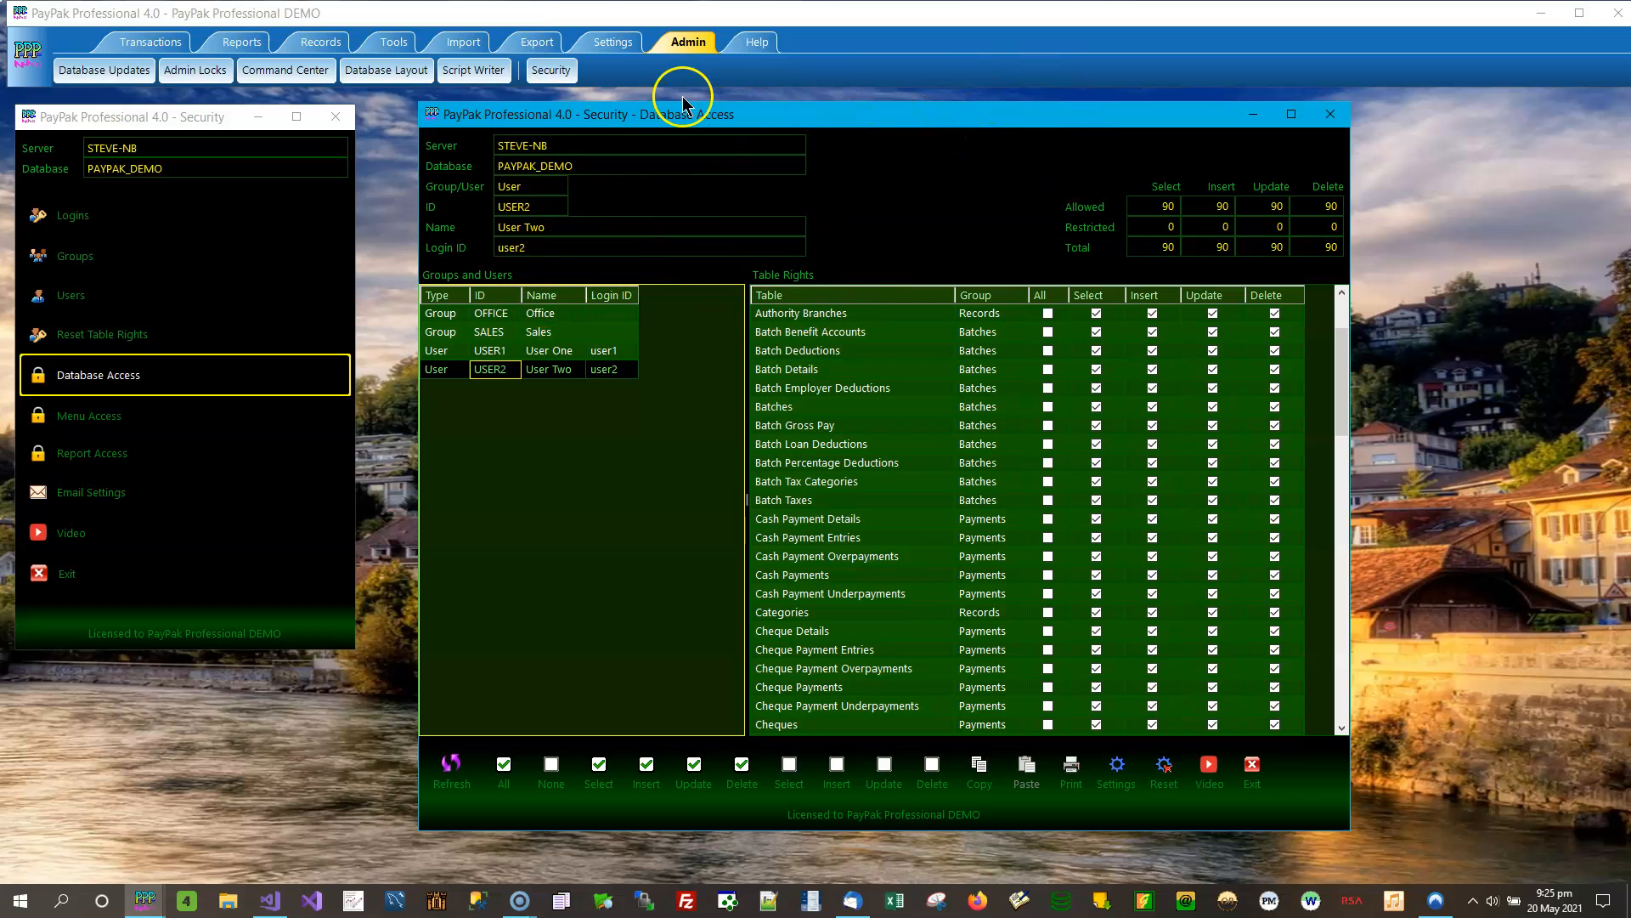
# Step: Open the security Users window, narrow it, and arrange it side by side with a slightly widened Database Access window
pyautogui.moveTo(572, 119); pyautogui.dragTo(1349, 144)
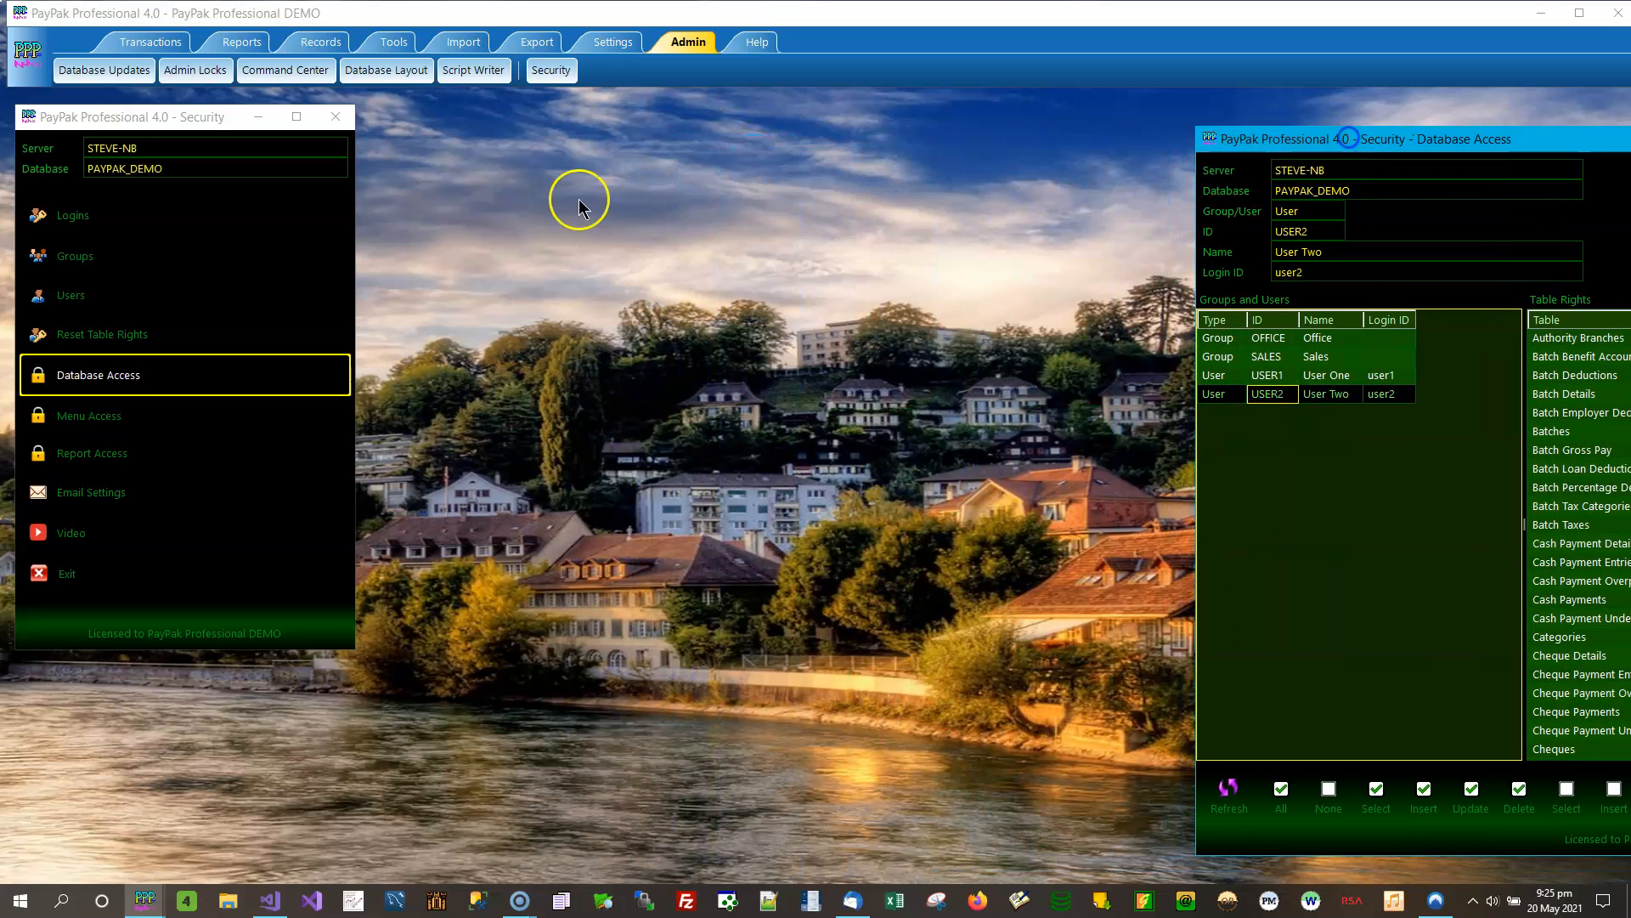
pyautogui.click(110, 296)
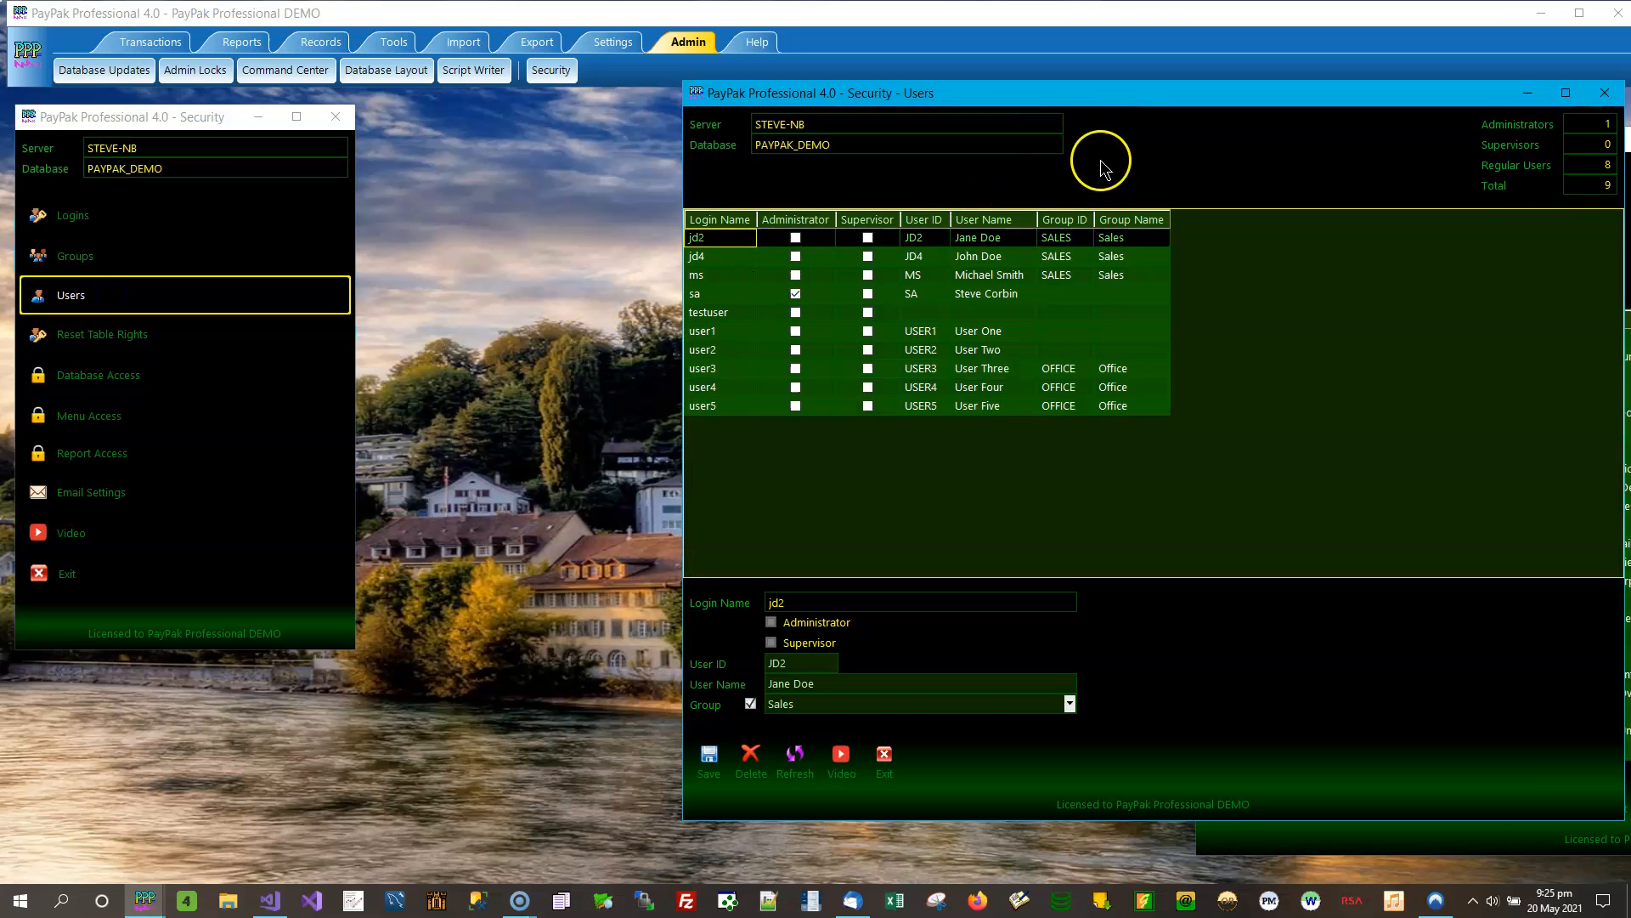
pyautogui.moveTo(1133, 109); pyautogui.dragTo(848, 121)
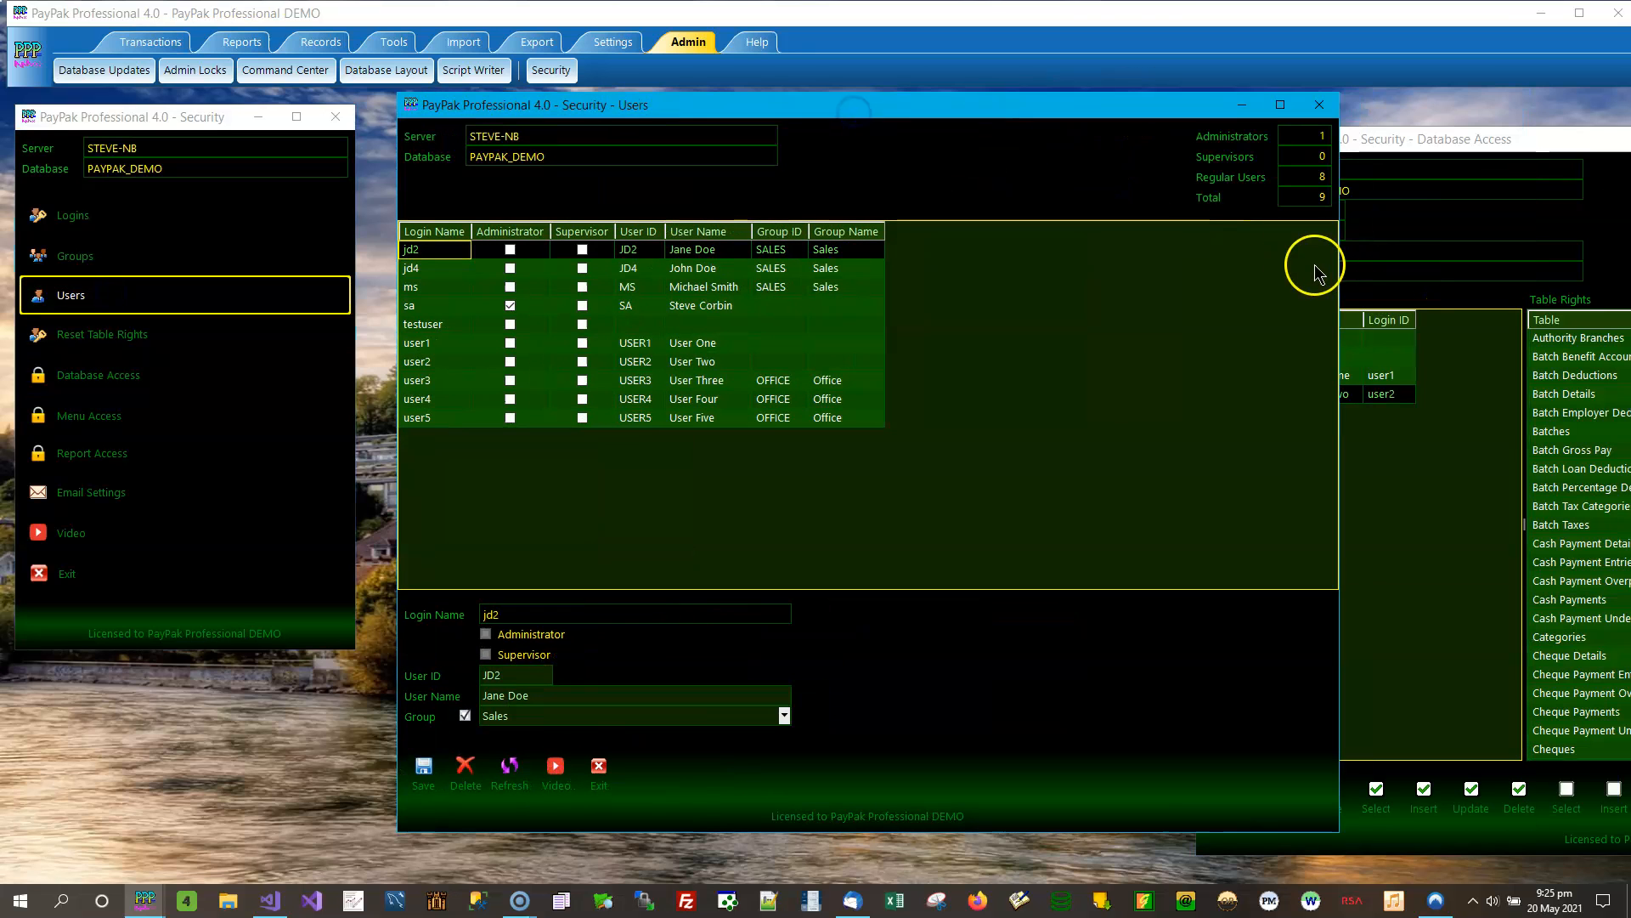
pyautogui.moveTo(1341, 265); pyautogui.dragTo(892, 267)
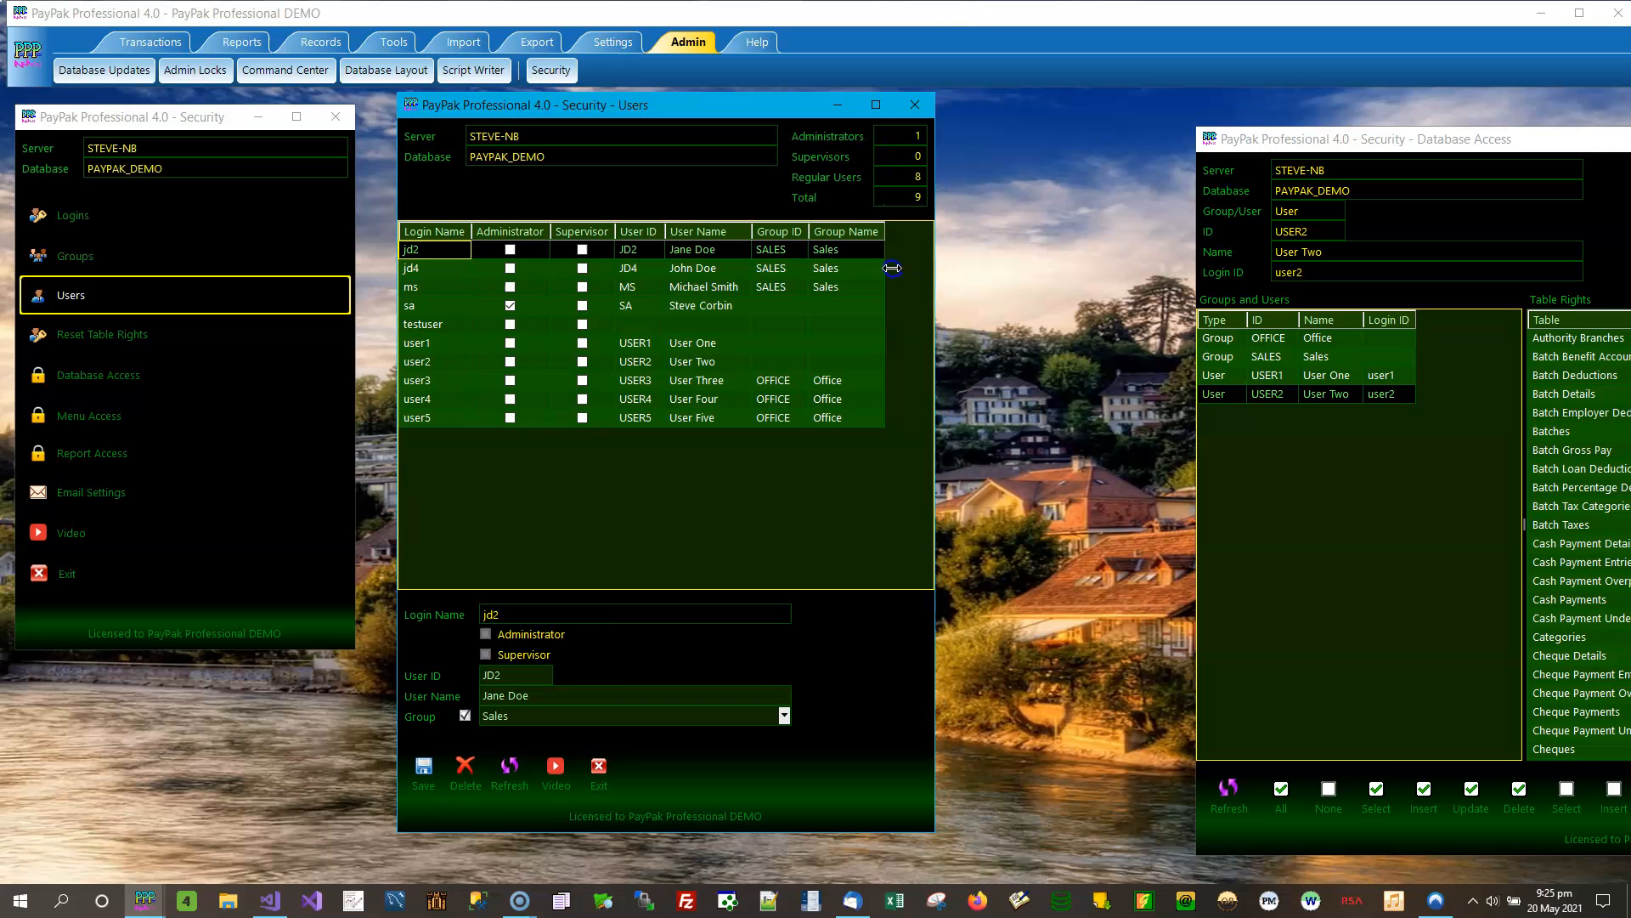
pyautogui.moveTo(1424, 141); pyautogui.dragTo(1174, 106)
pyautogui.moveTo(754, 104); pyautogui.dragTo(362, 106)
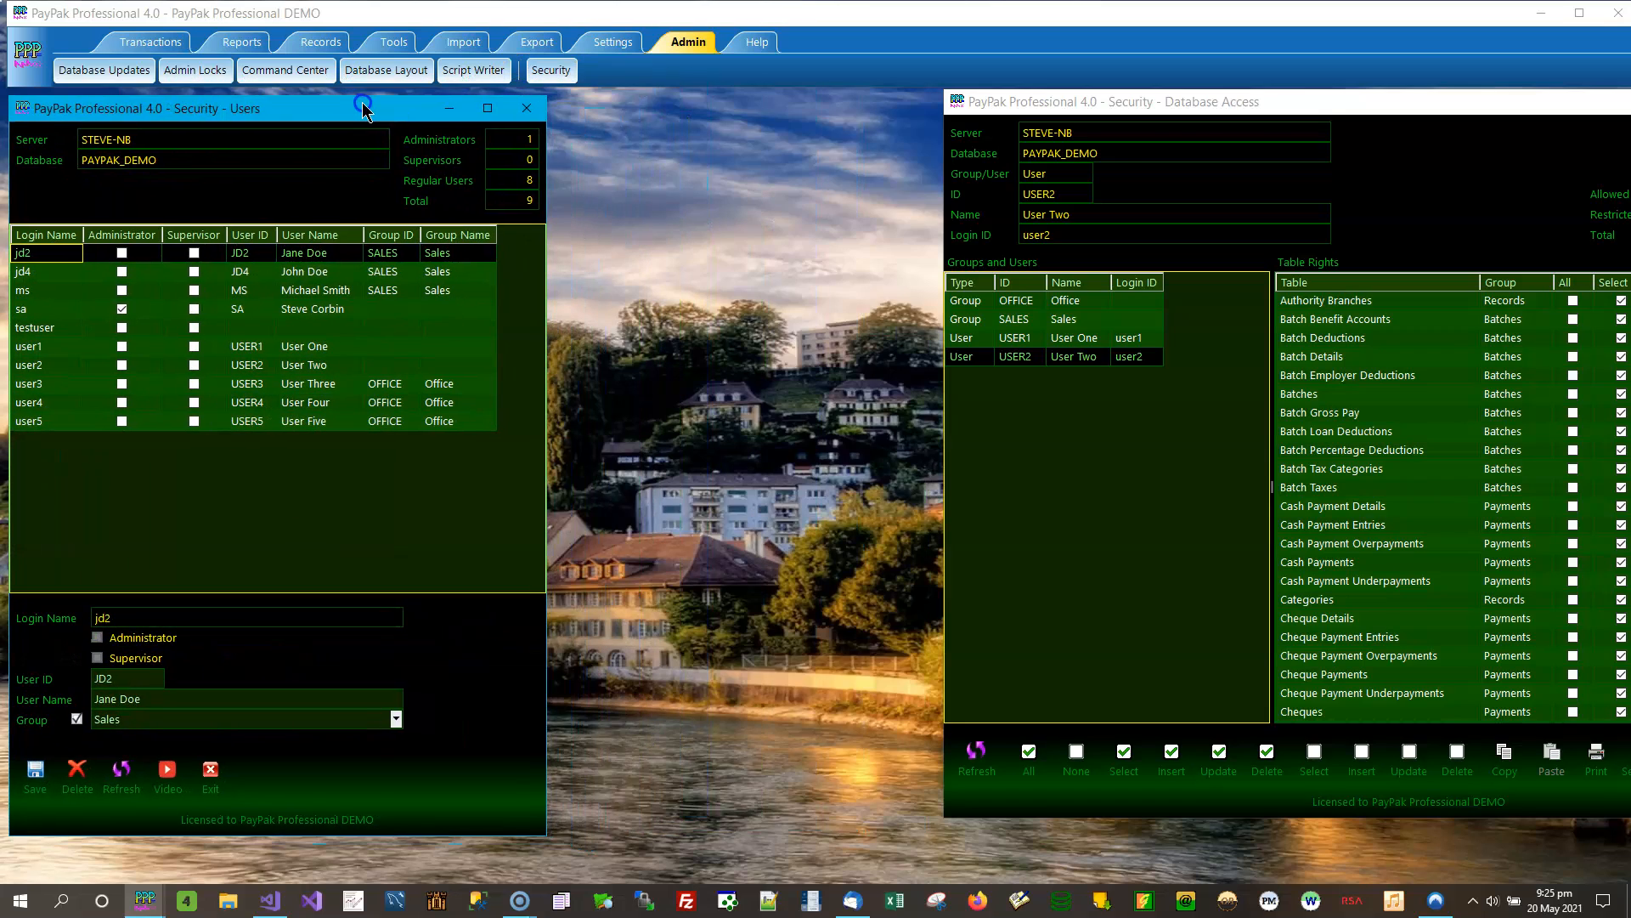
pyautogui.moveTo(1267, 102); pyautogui.dragTo(901, 121)
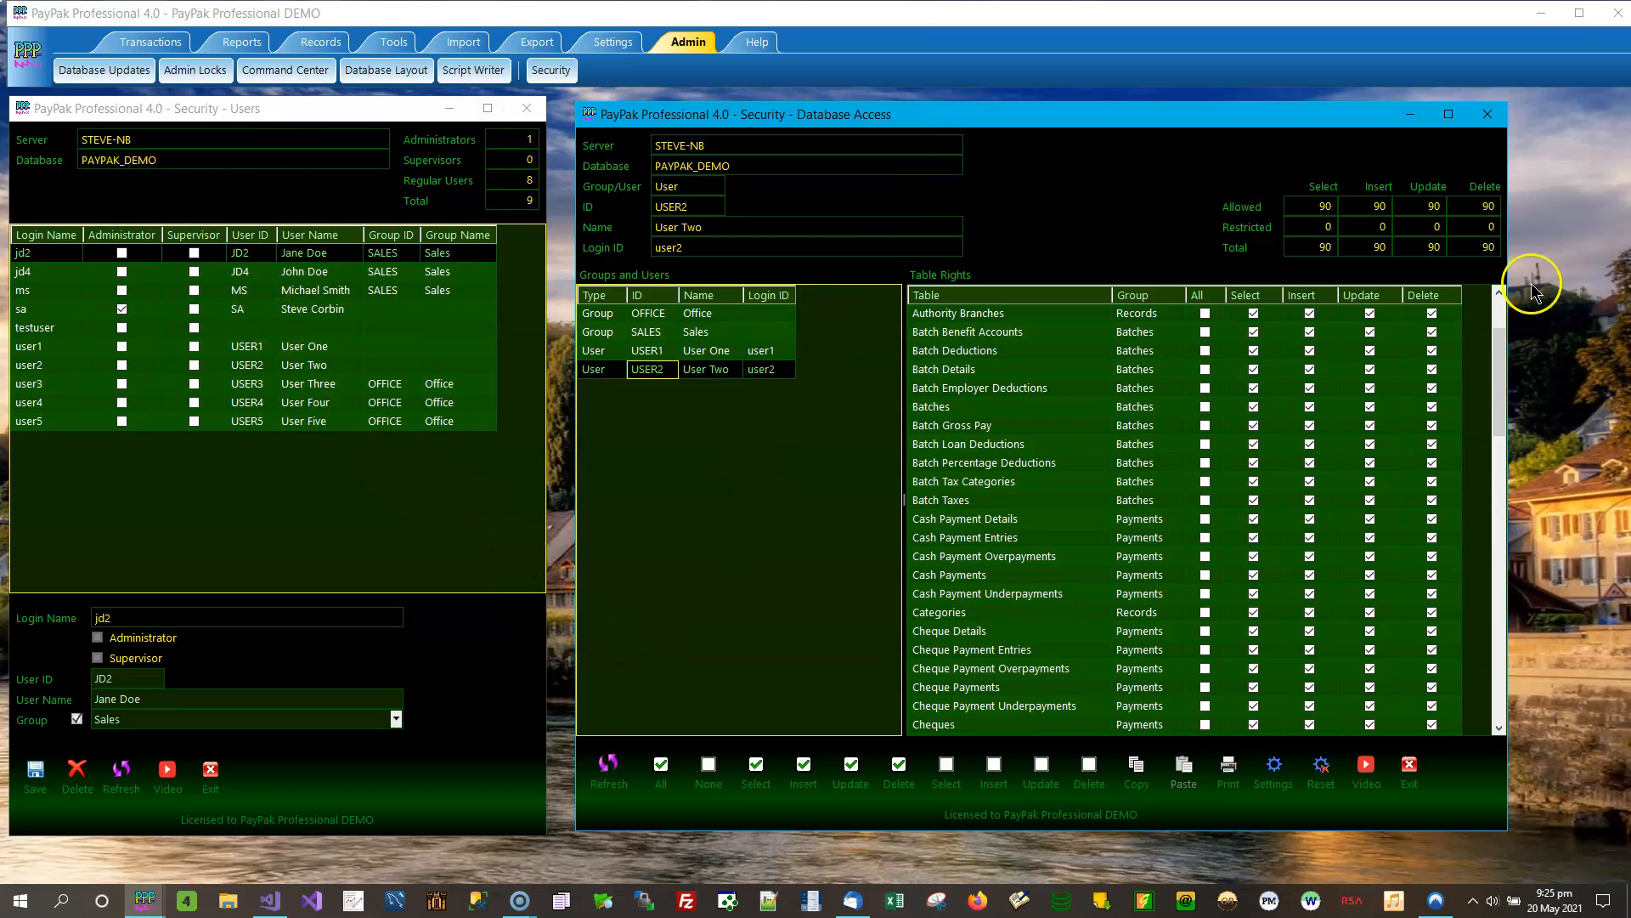
pyautogui.moveTo(1577, 173); pyautogui.dragTo(1576, 173)
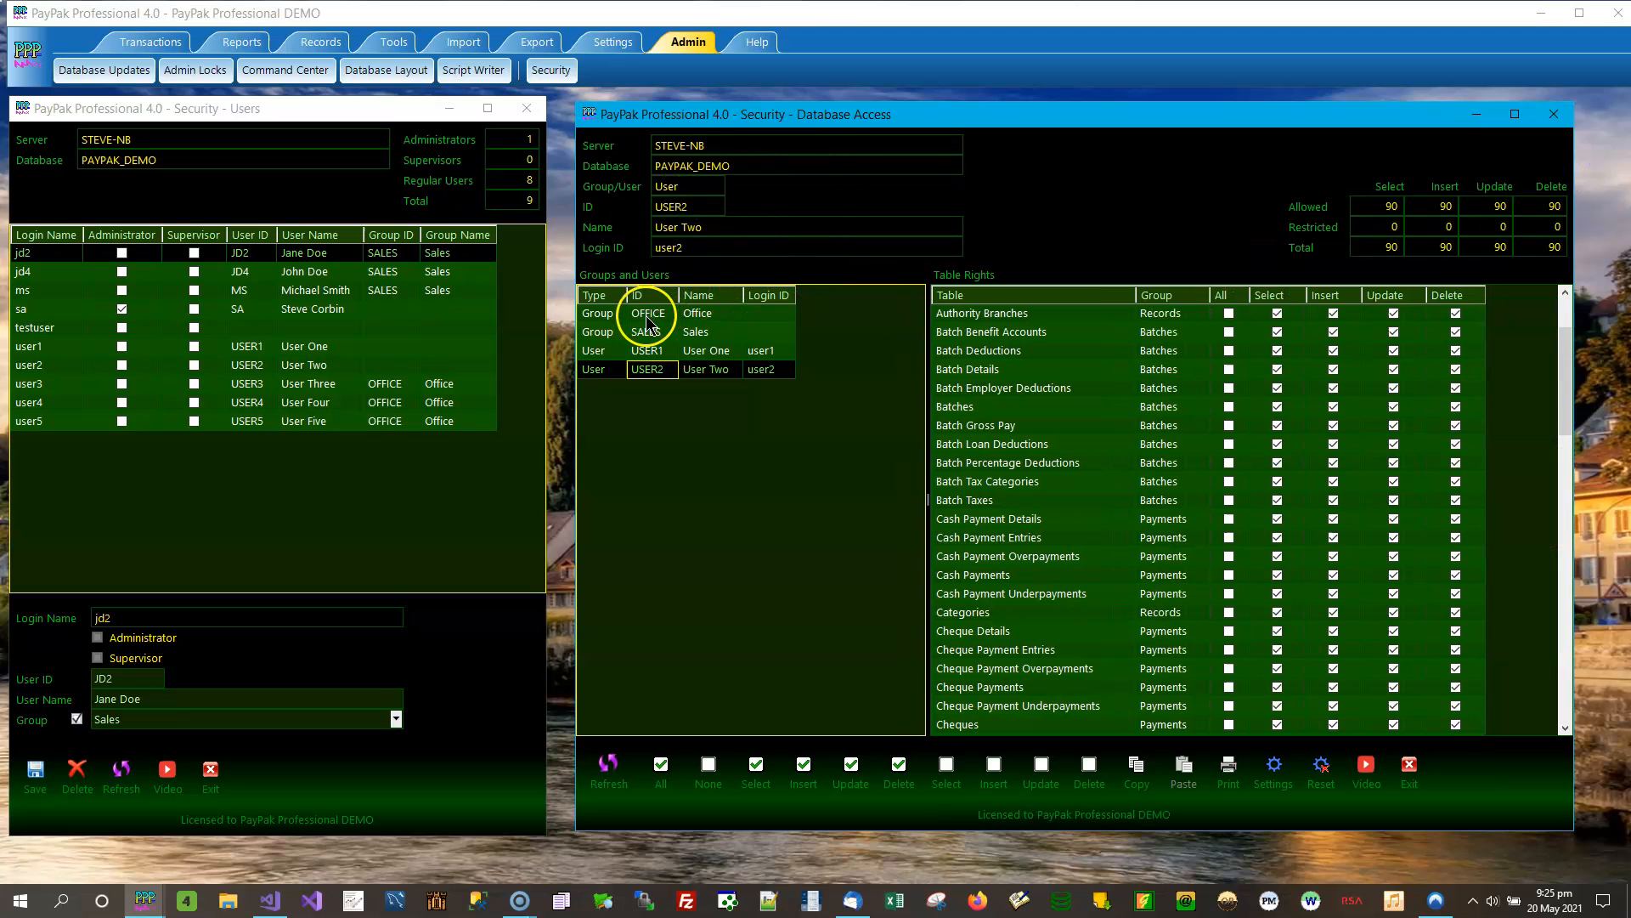
# Step: Compare the groups and individual users listed in Database Access with the group assignments in the Users window
pyautogui.click(696, 316)
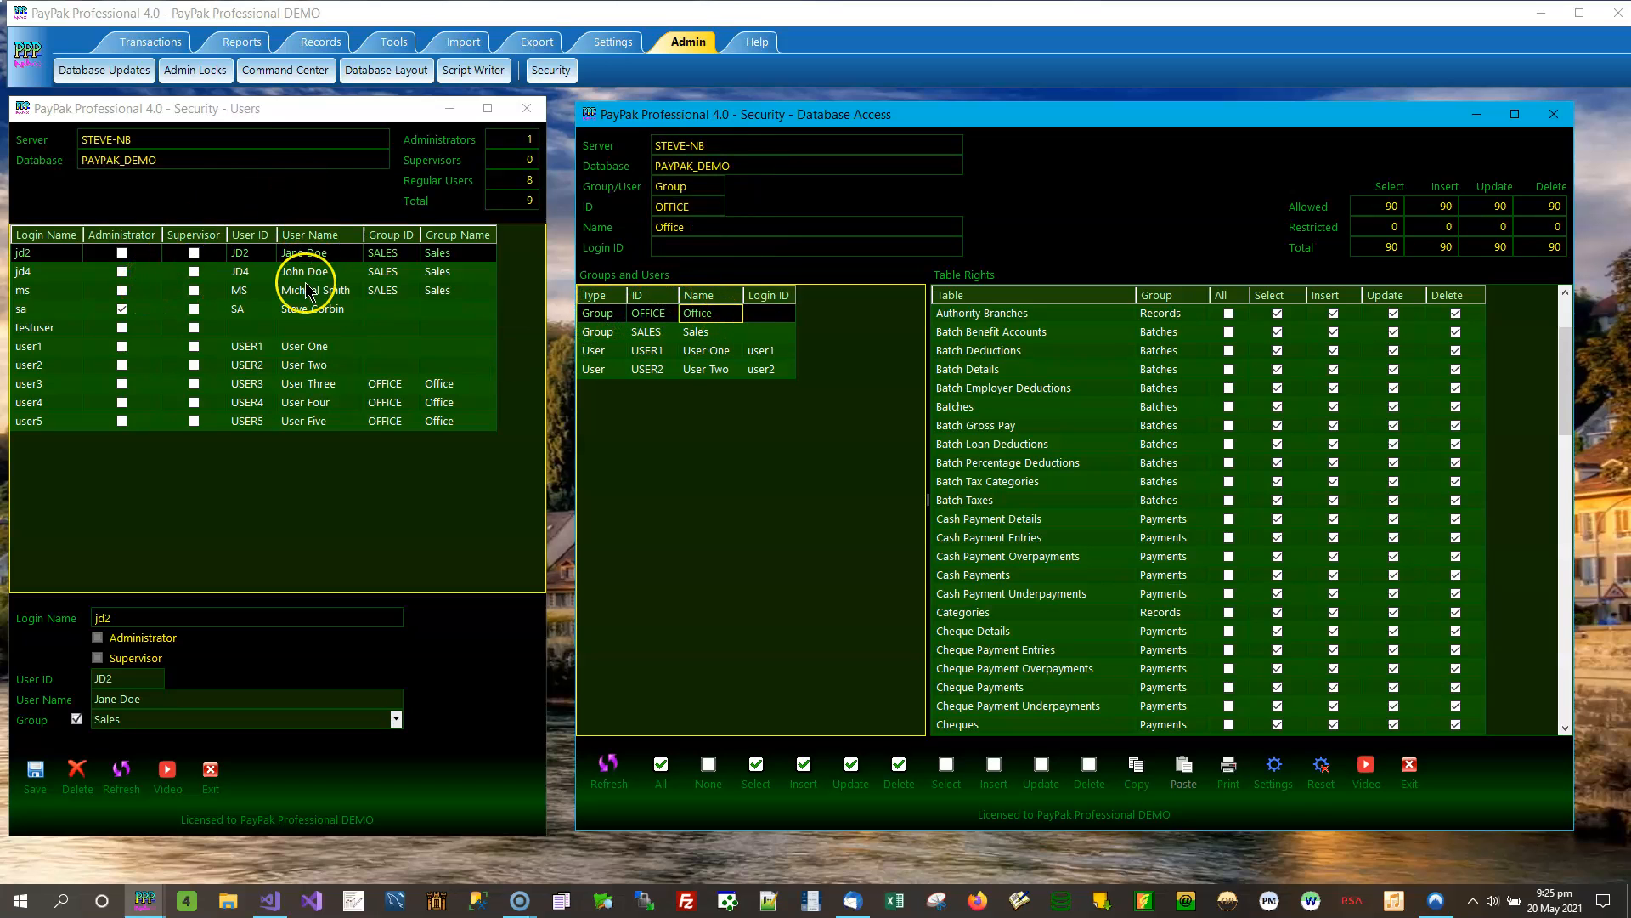
pyautogui.click(270, 108)
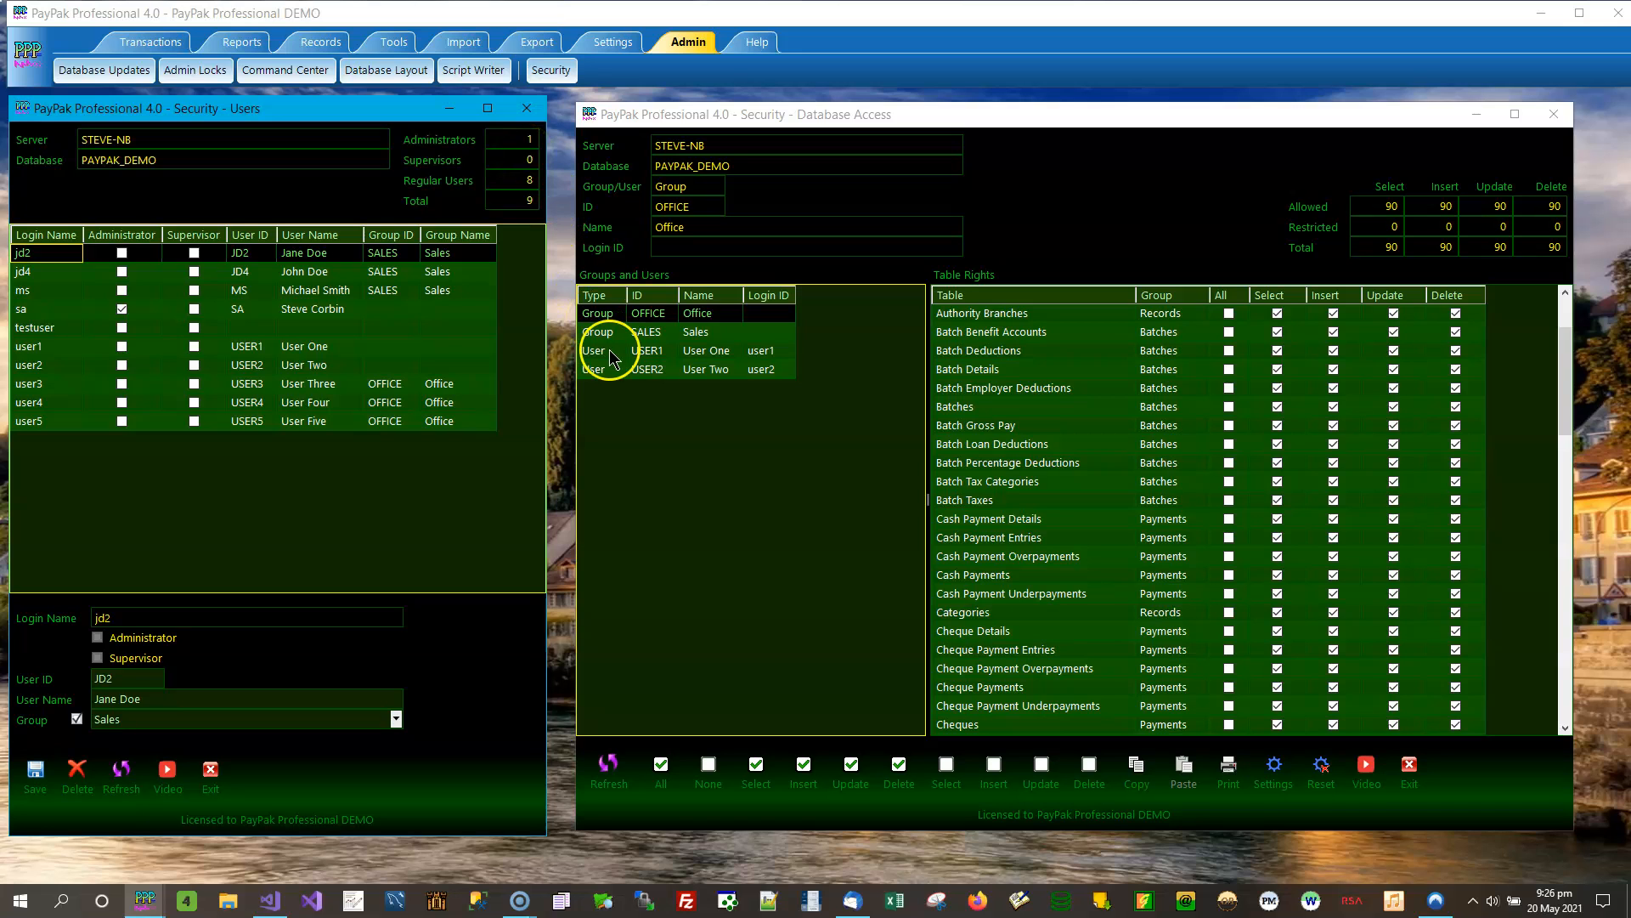
pyautogui.click(899, 119)
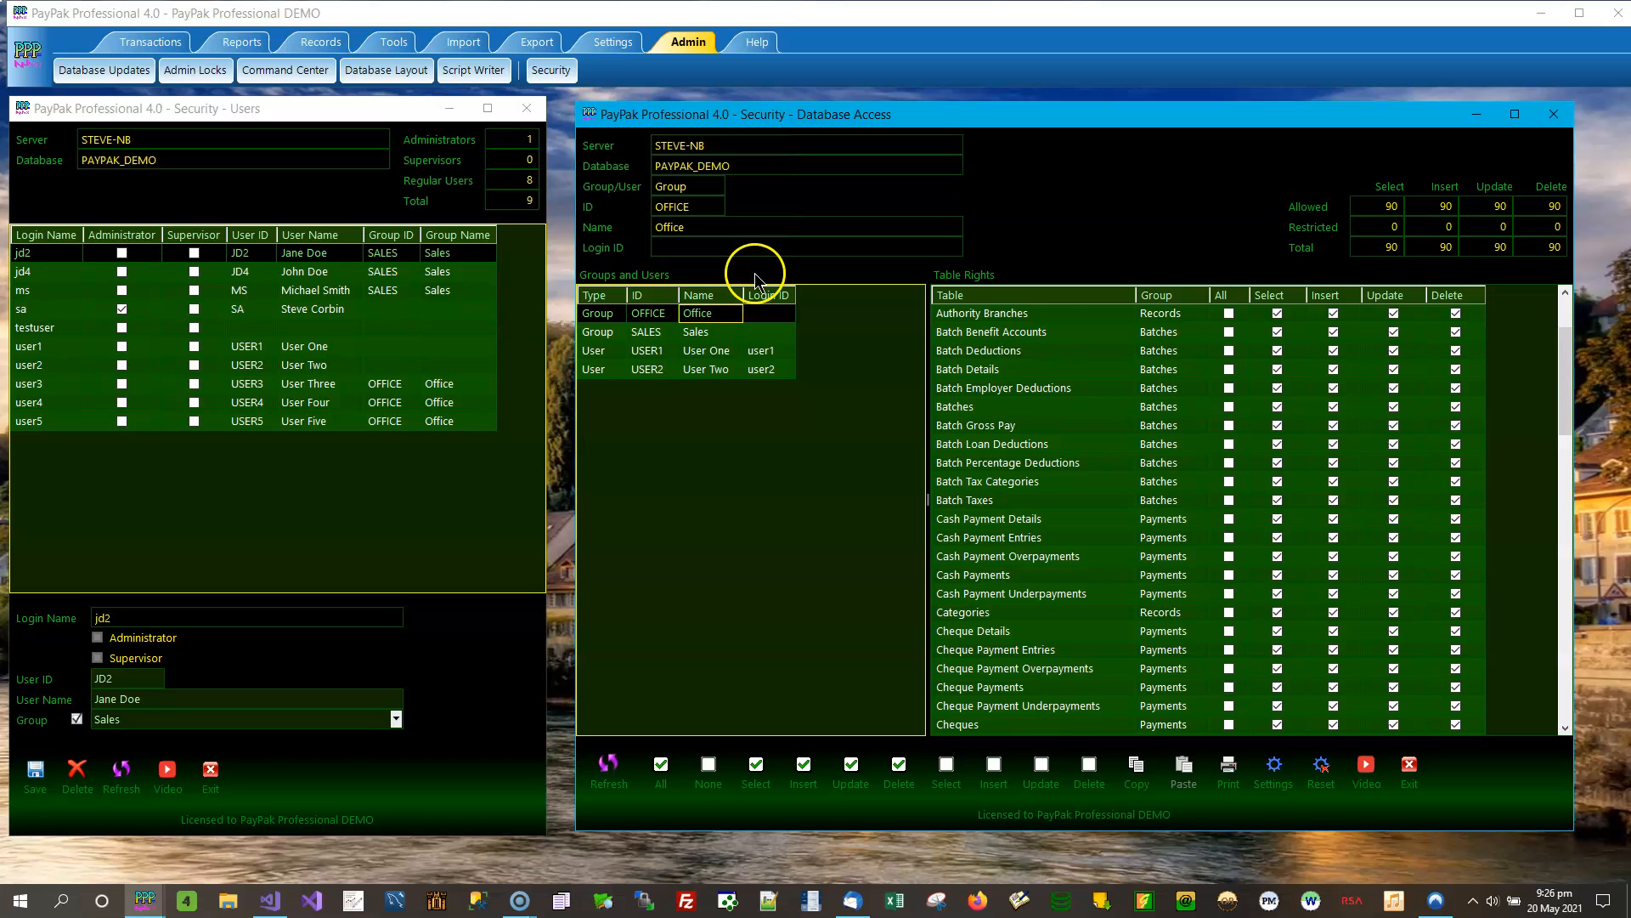
pyautogui.click(714, 336)
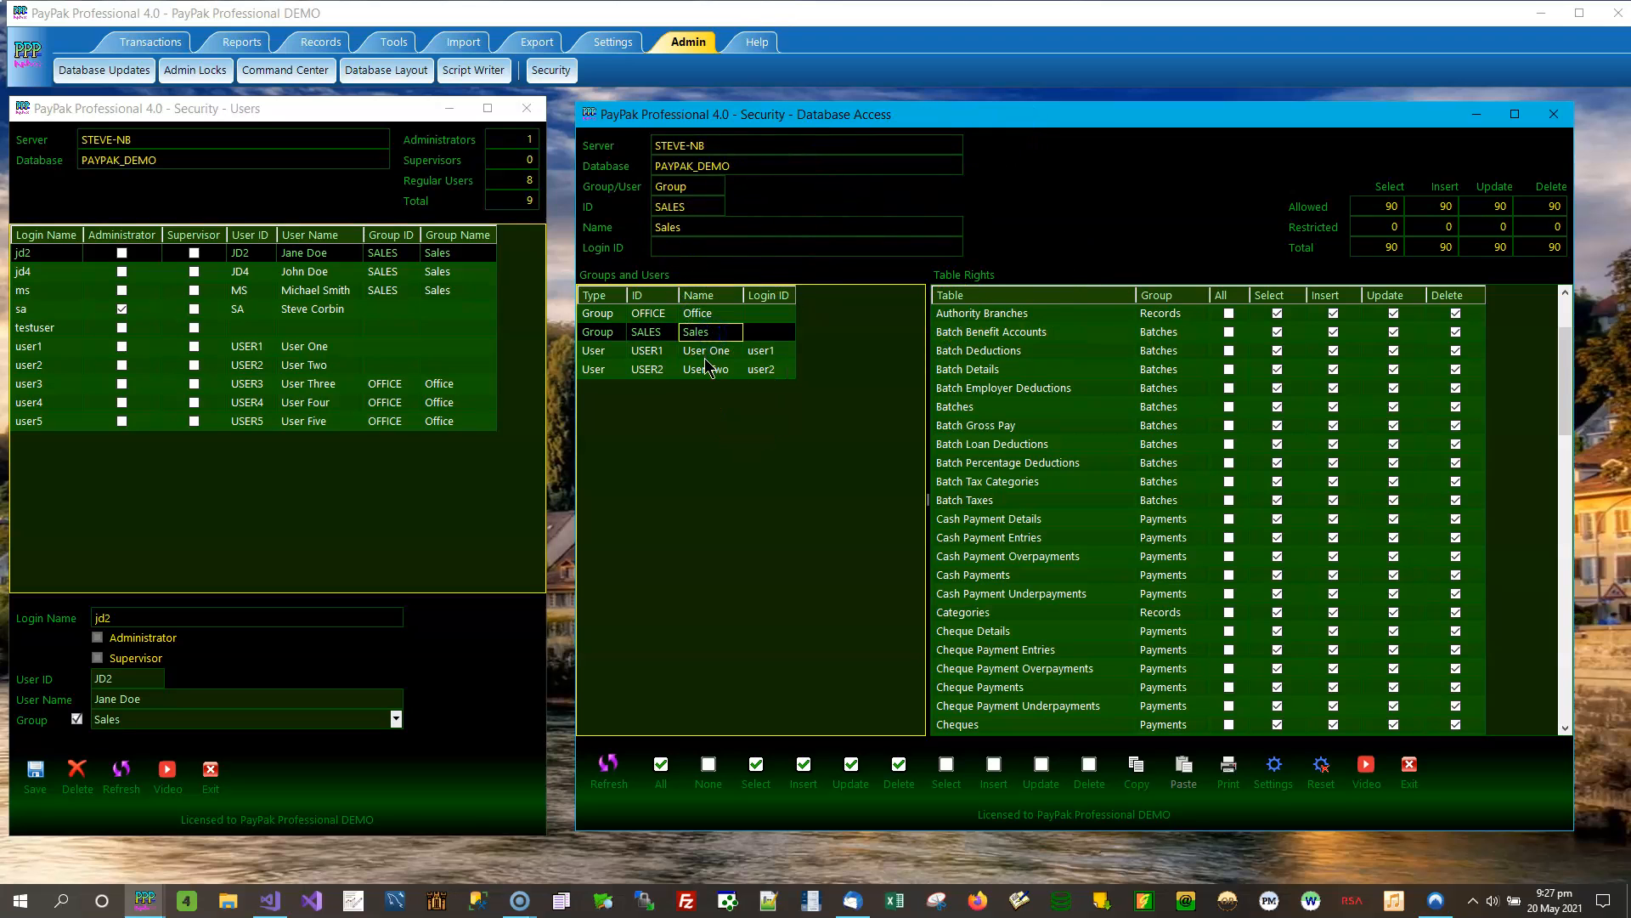
pyautogui.click(706, 355)
pyautogui.click(703, 369)
pyautogui.press('Up')
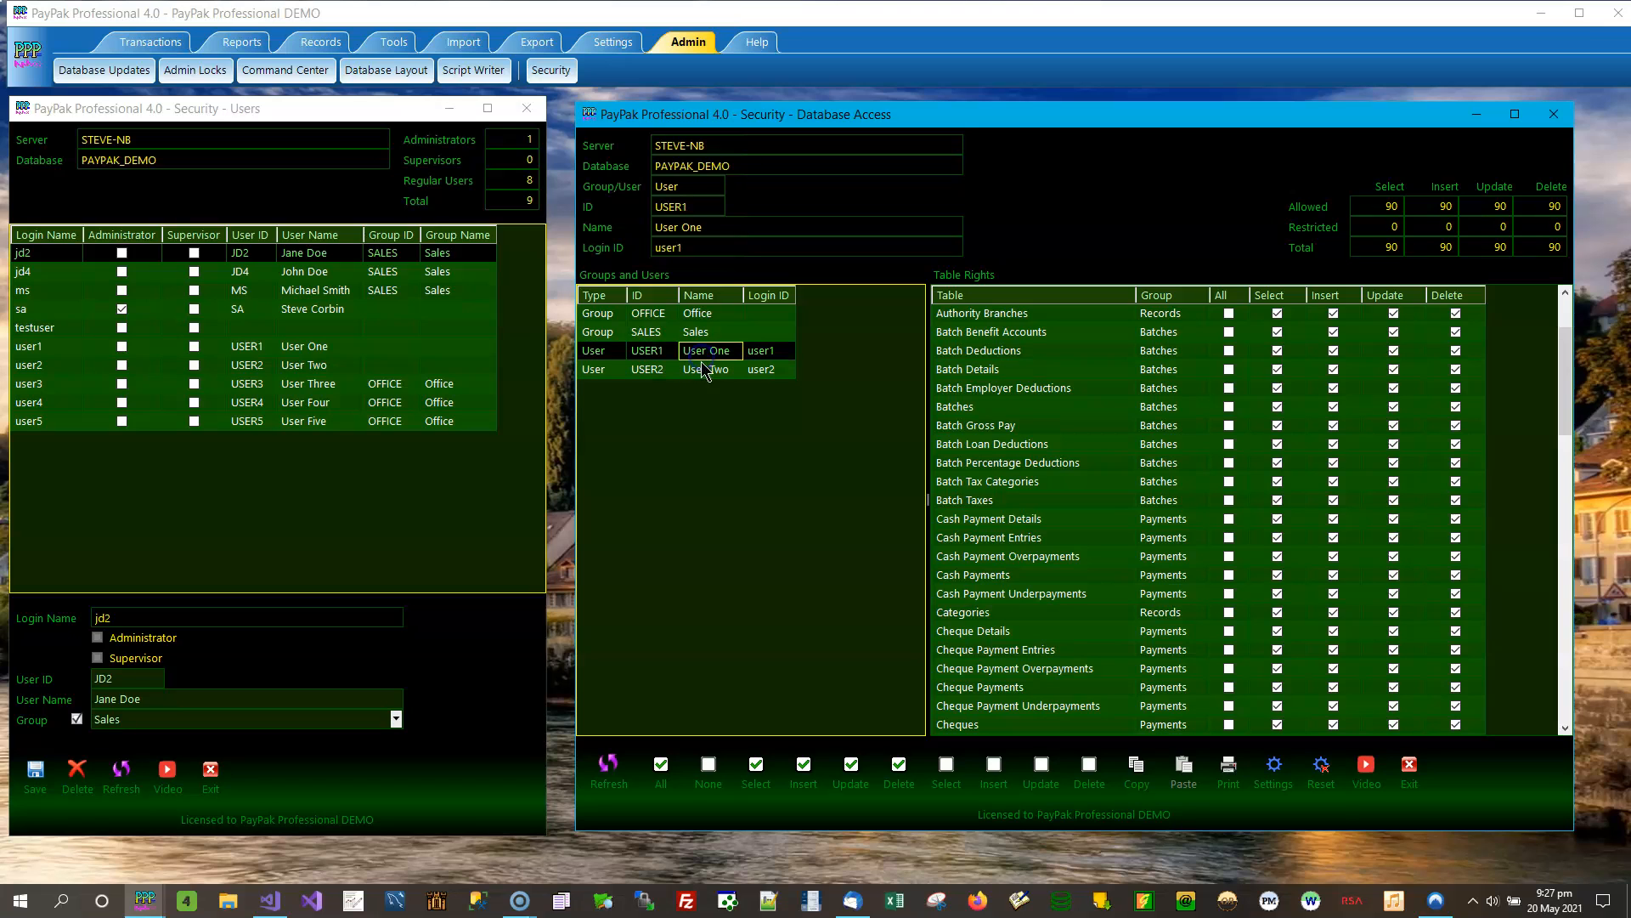
pyautogui.click(704, 370)
pyautogui.click(704, 352)
pyautogui.click(705, 368)
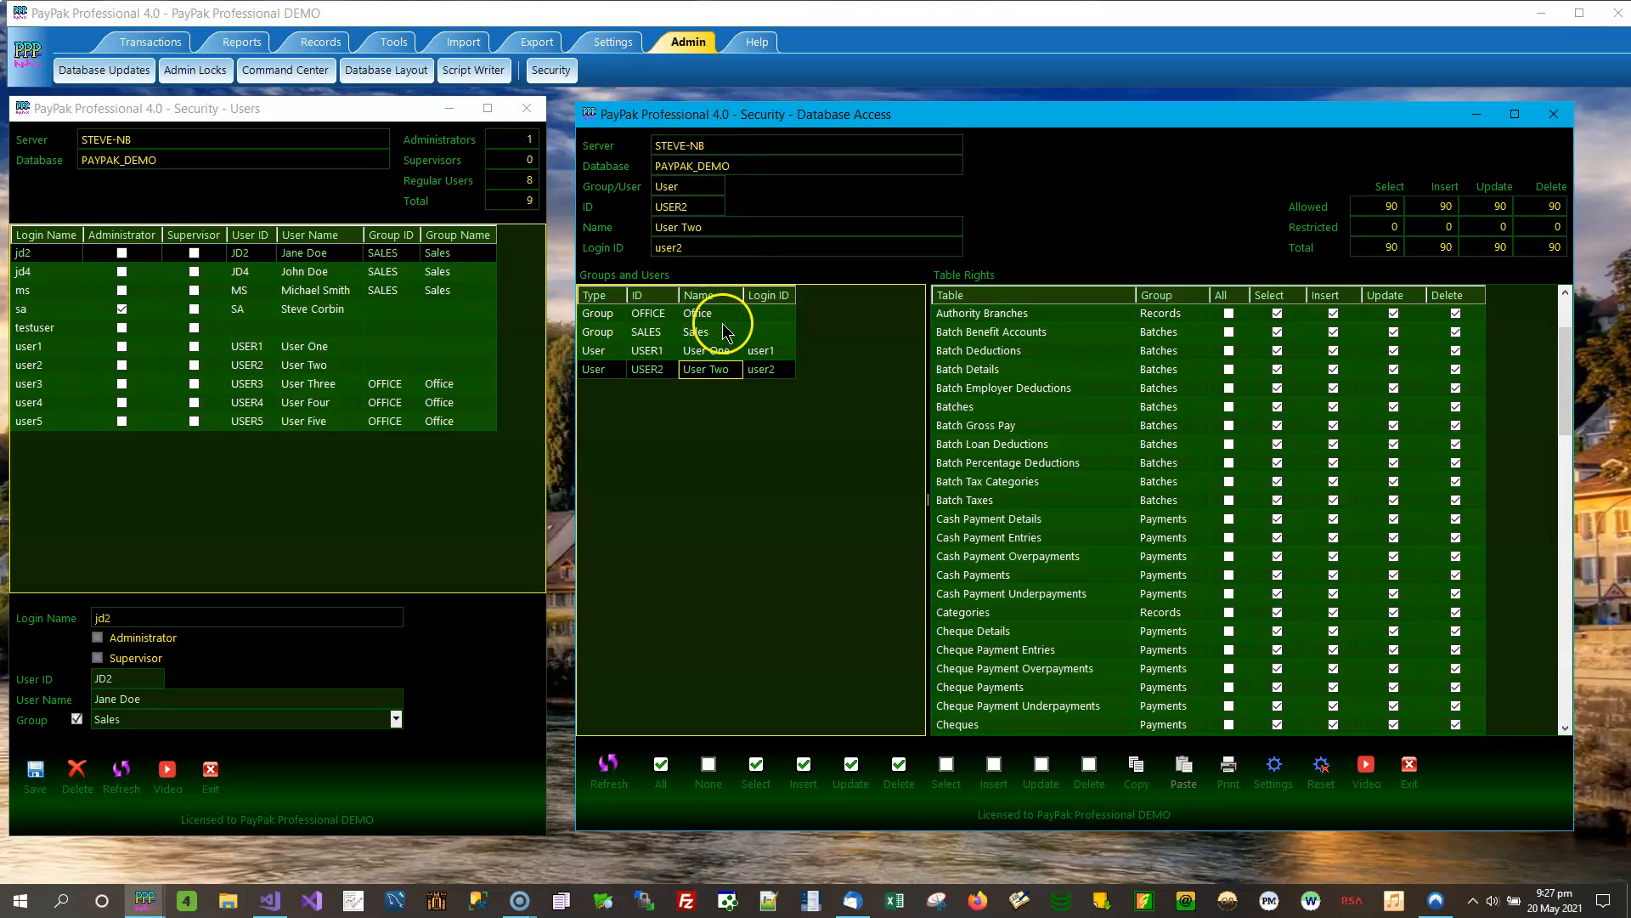
pyautogui.click(718, 350)
pyautogui.click(714, 371)
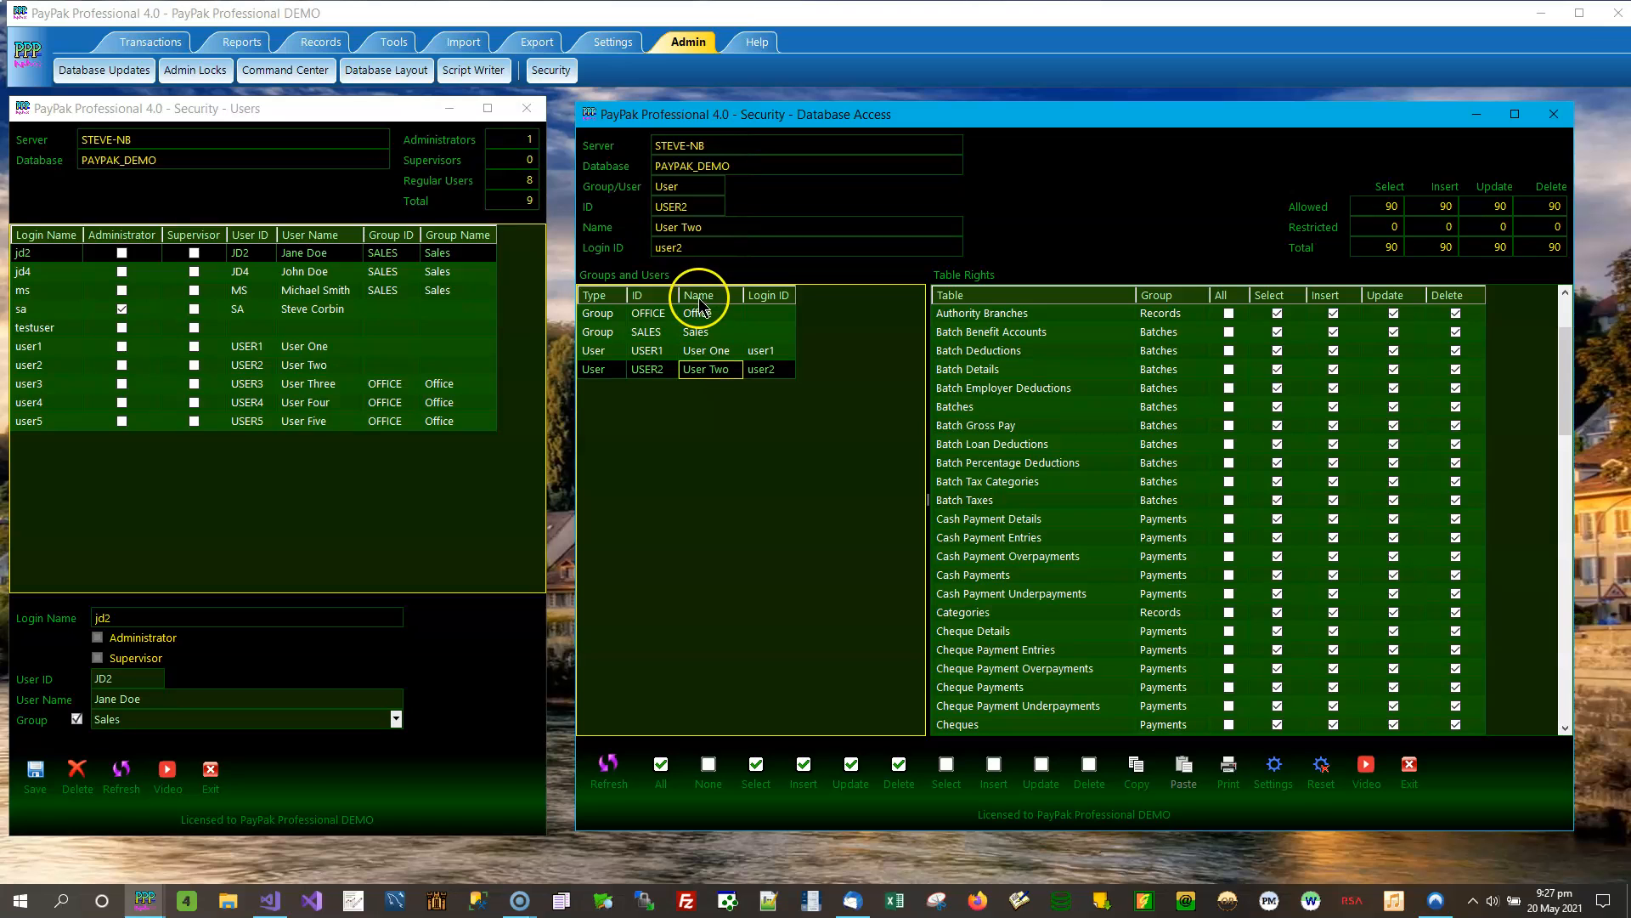
pyautogui.click(697, 313)
pyautogui.click(698, 334)
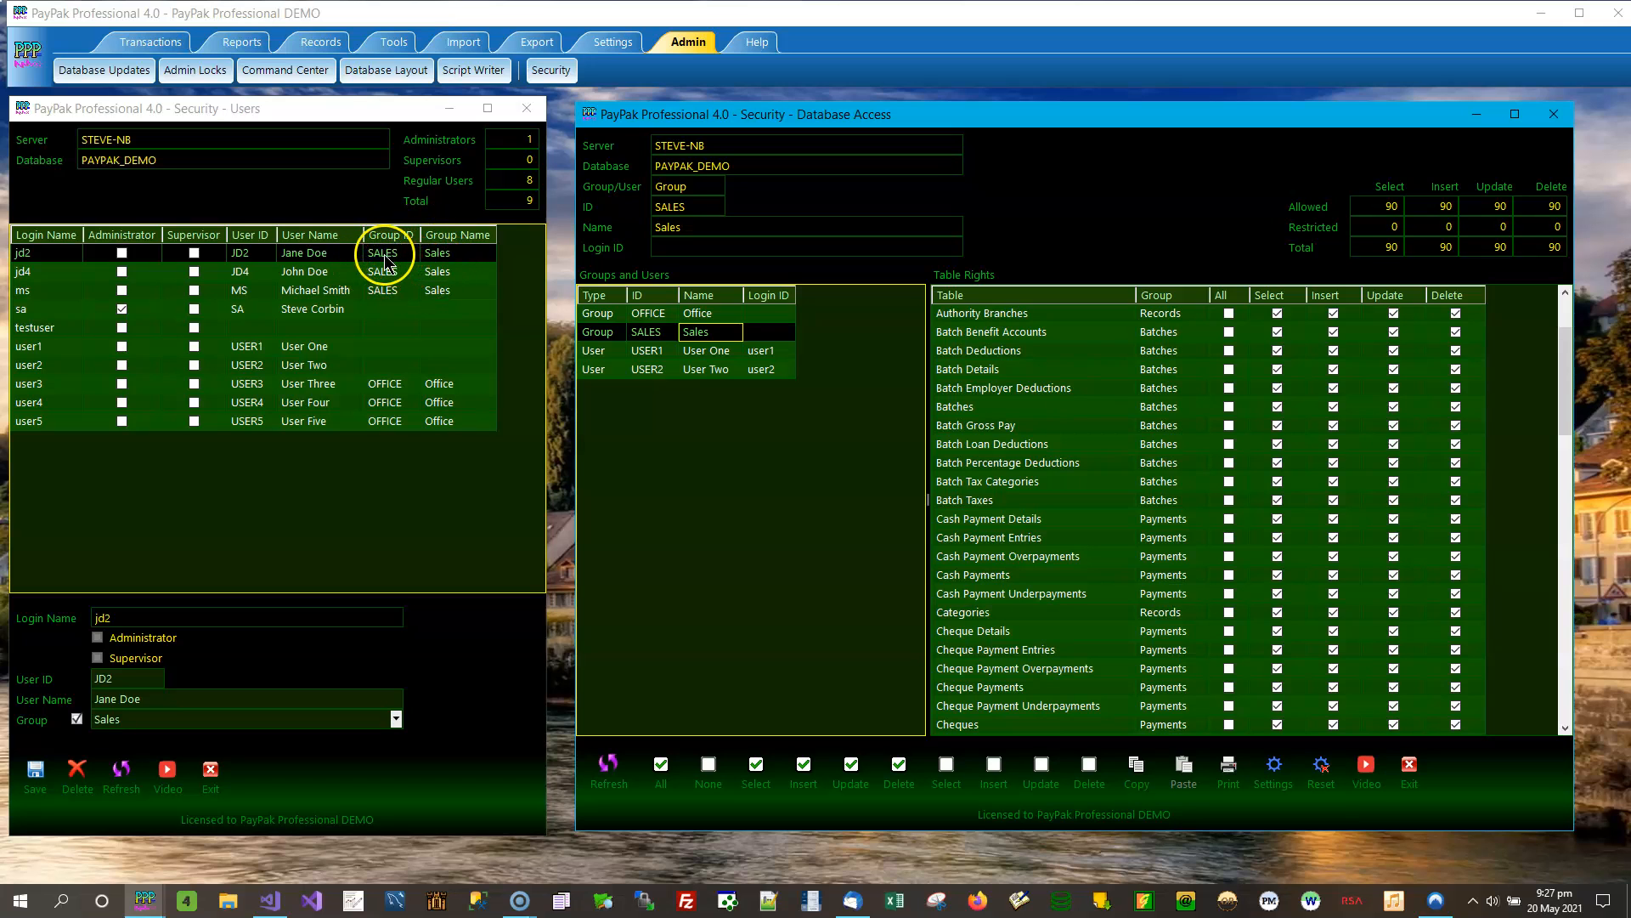
# Step: Select testuser in the Users window and check its user ID, user name and group fields
pyautogui.click(319, 329)
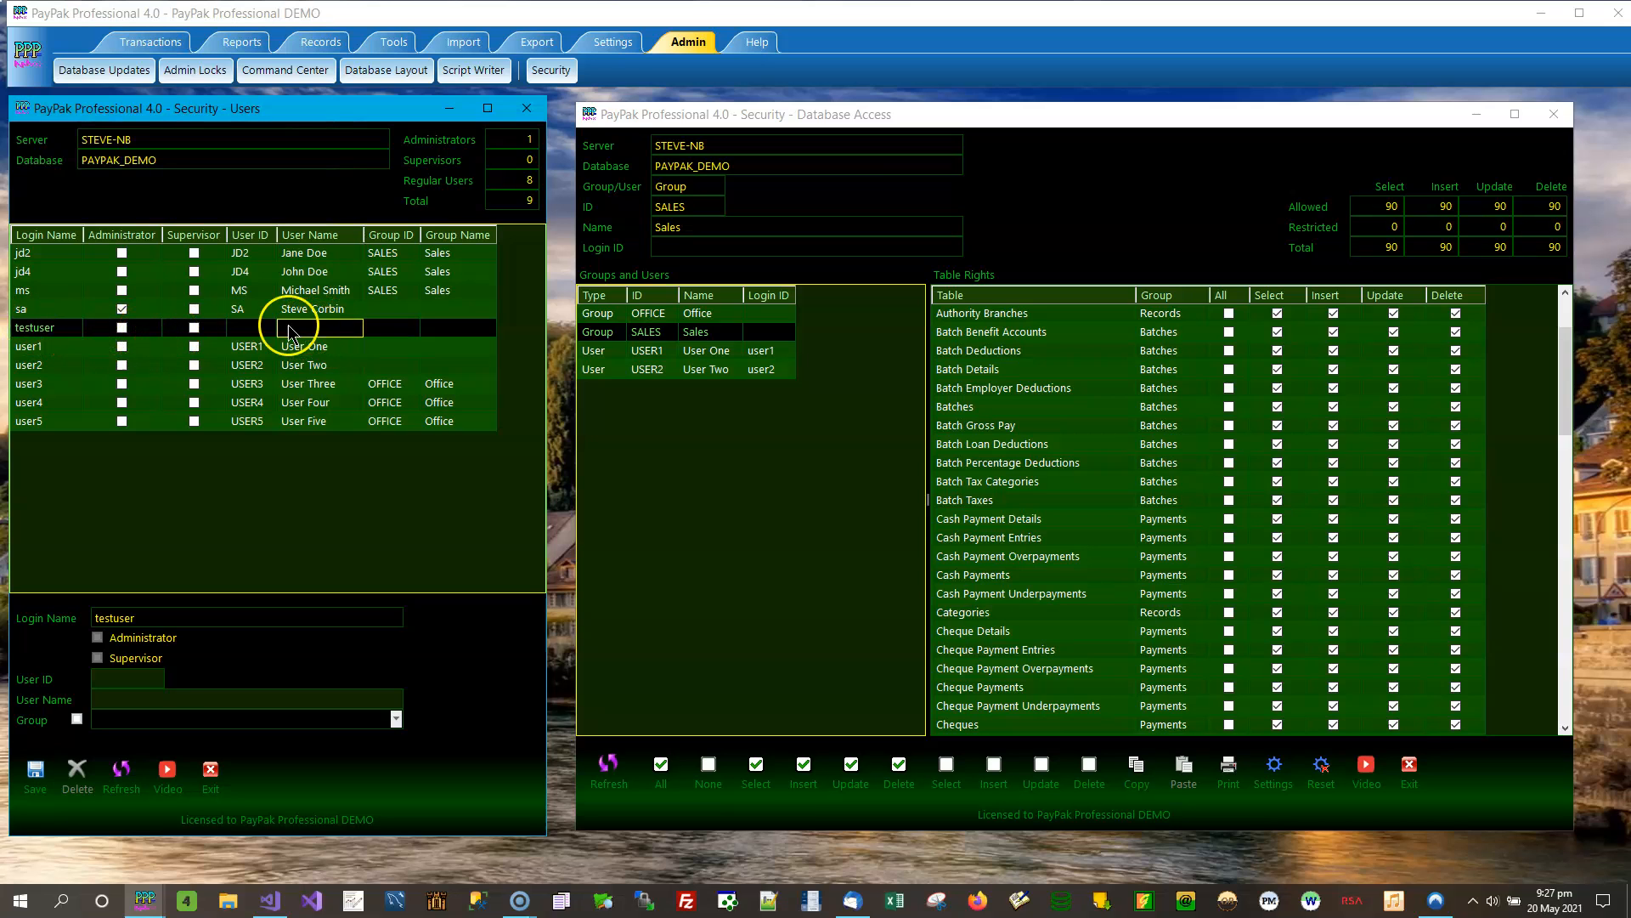
pyautogui.click(256, 333)
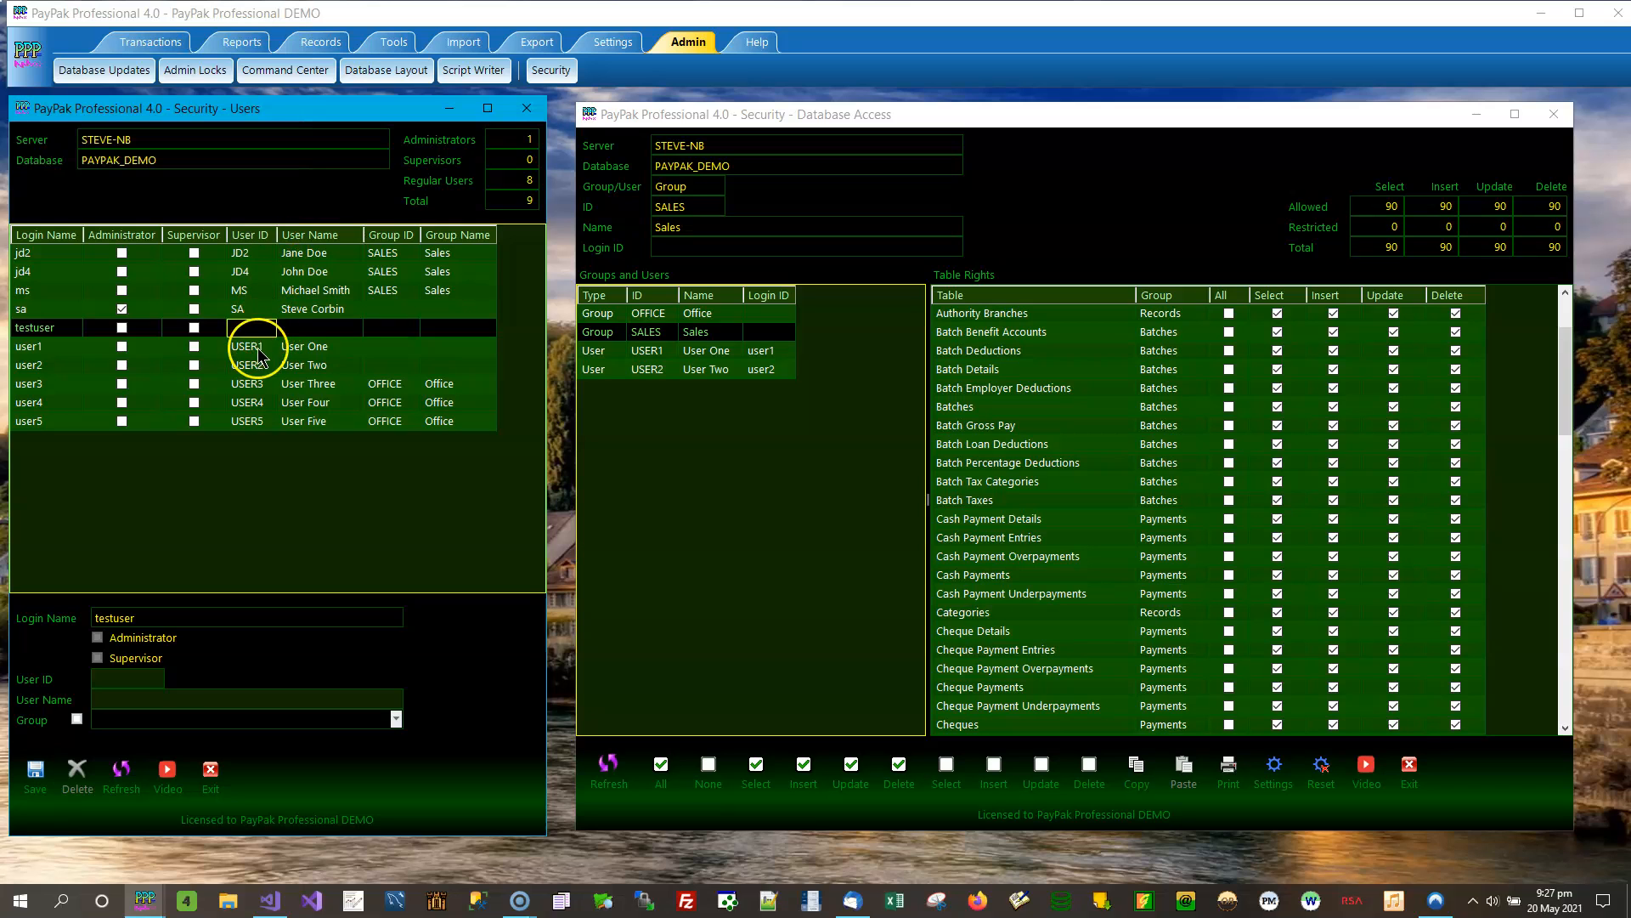
pyautogui.click(252, 336)
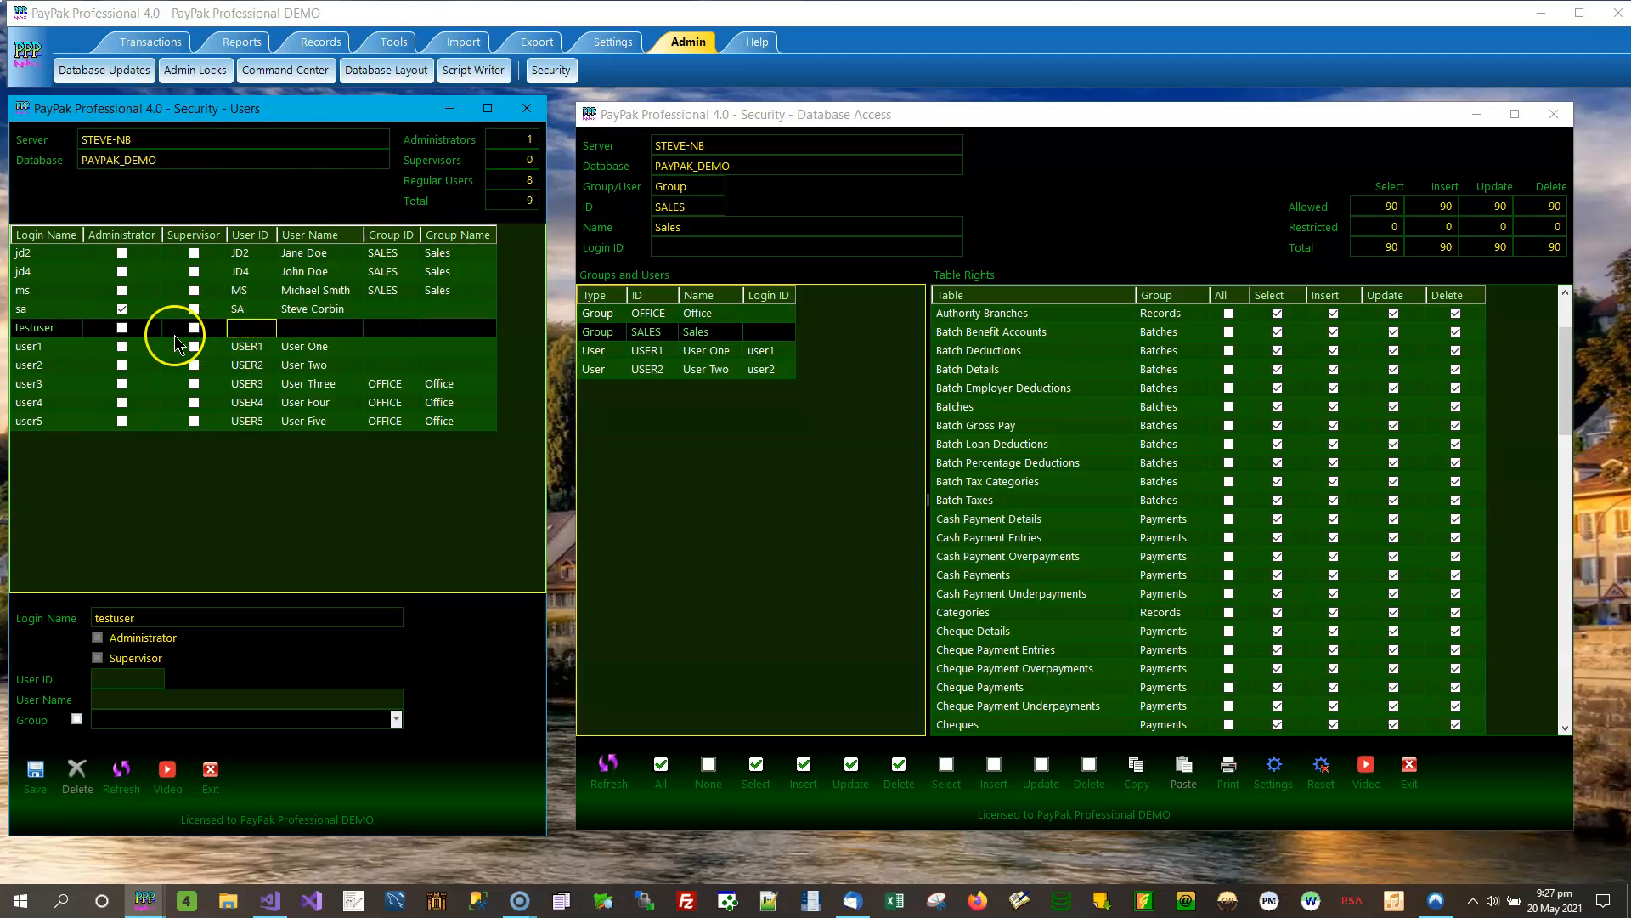
# Step: Compare the user ID and user name fields of jd2, testuser and the administrator login sa in the Users window
pyautogui.click(263, 257)
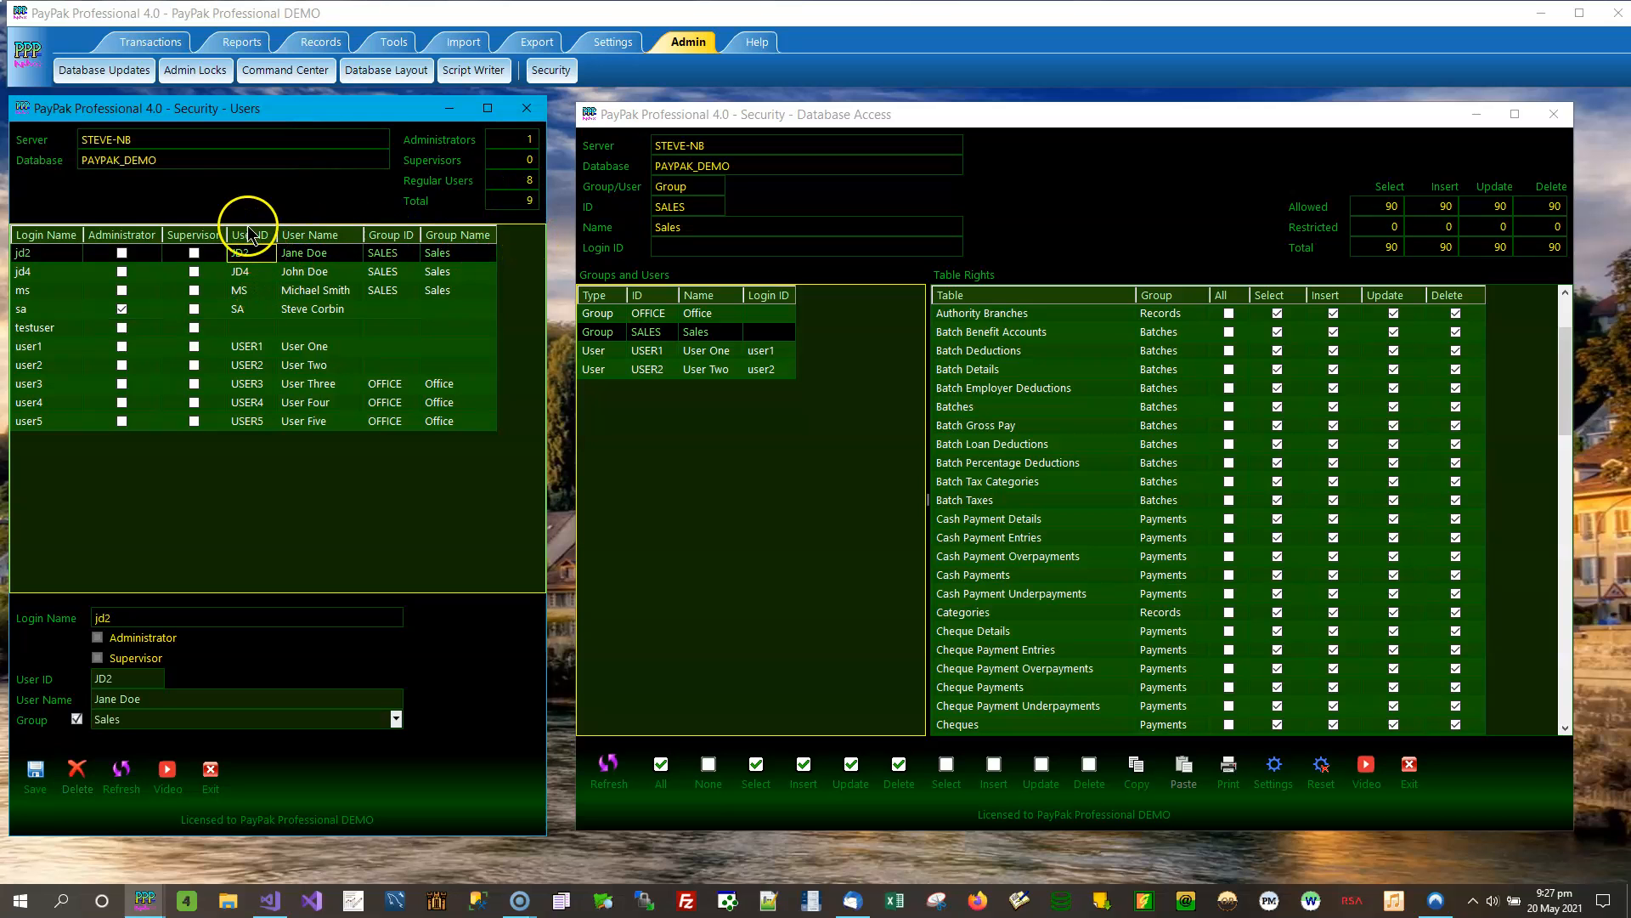
pyautogui.click(249, 328)
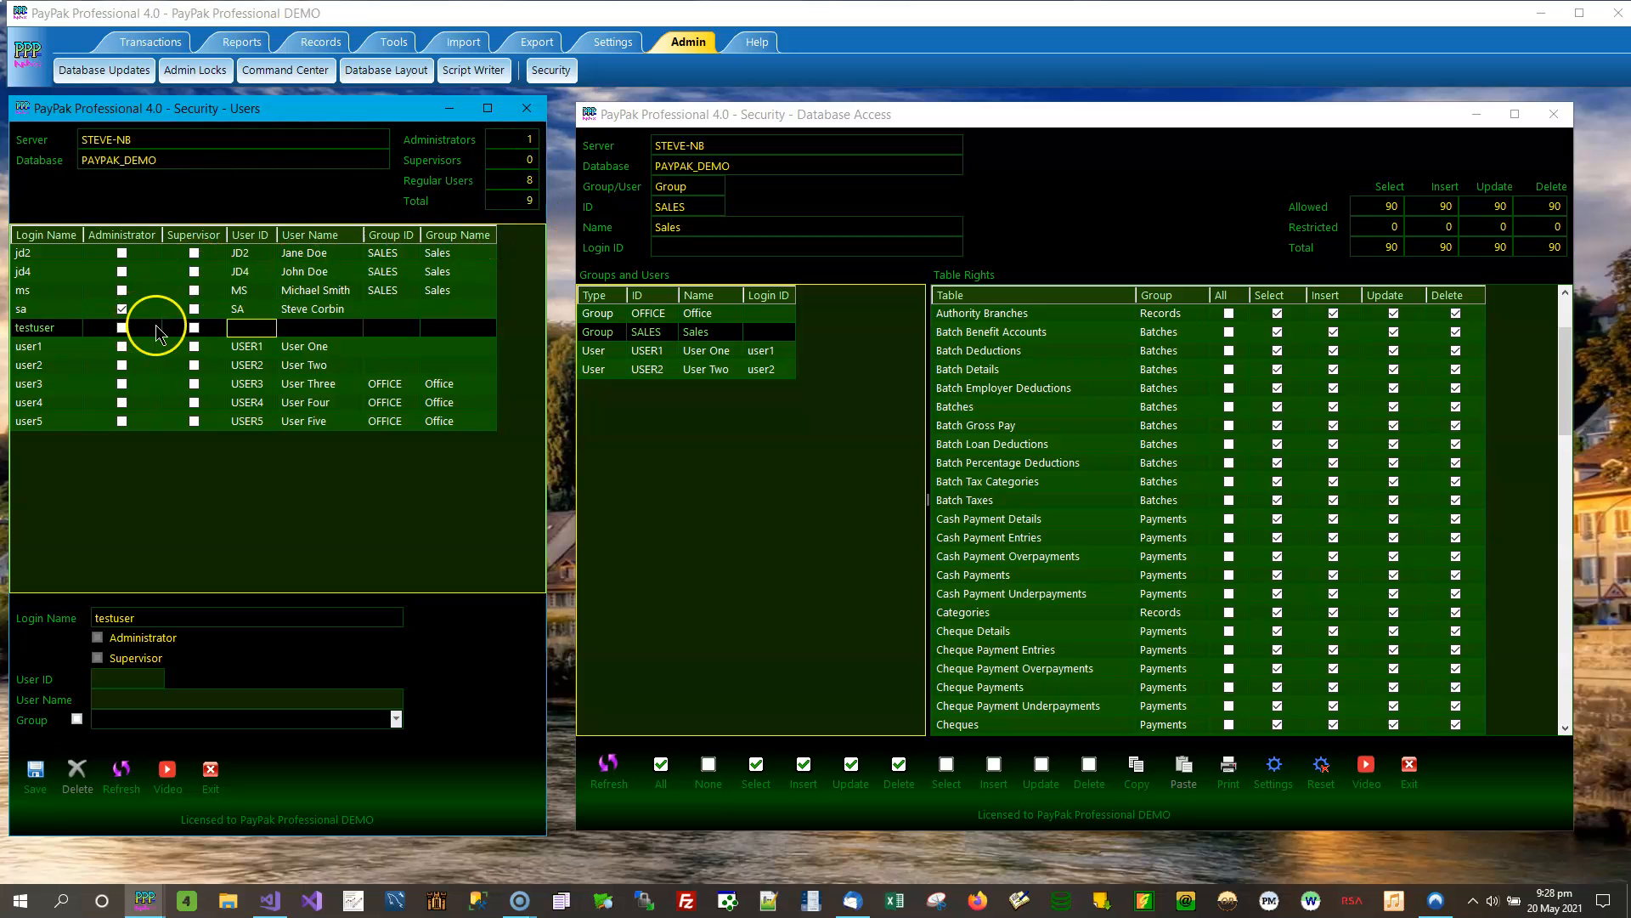
pyautogui.click(284, 309)
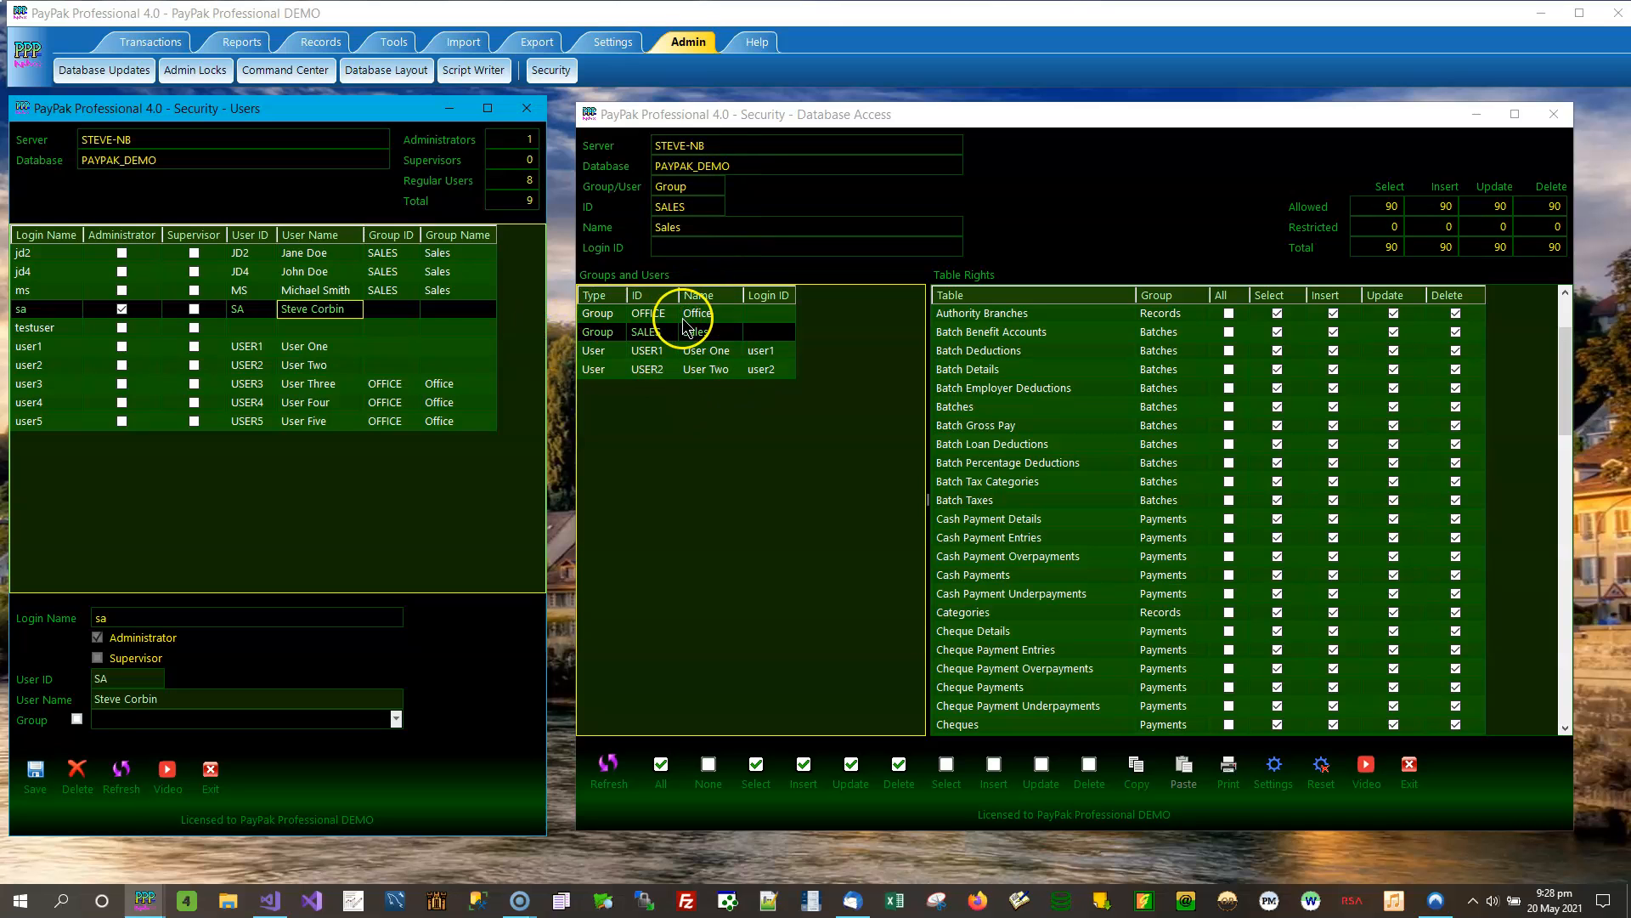
# Step: Match the users jd2, jd4 and ms with the Sales group entry in Database Access, checking the Office entry as well
pyautogui.click(346, 255)
pyautogui.click(328, 276)
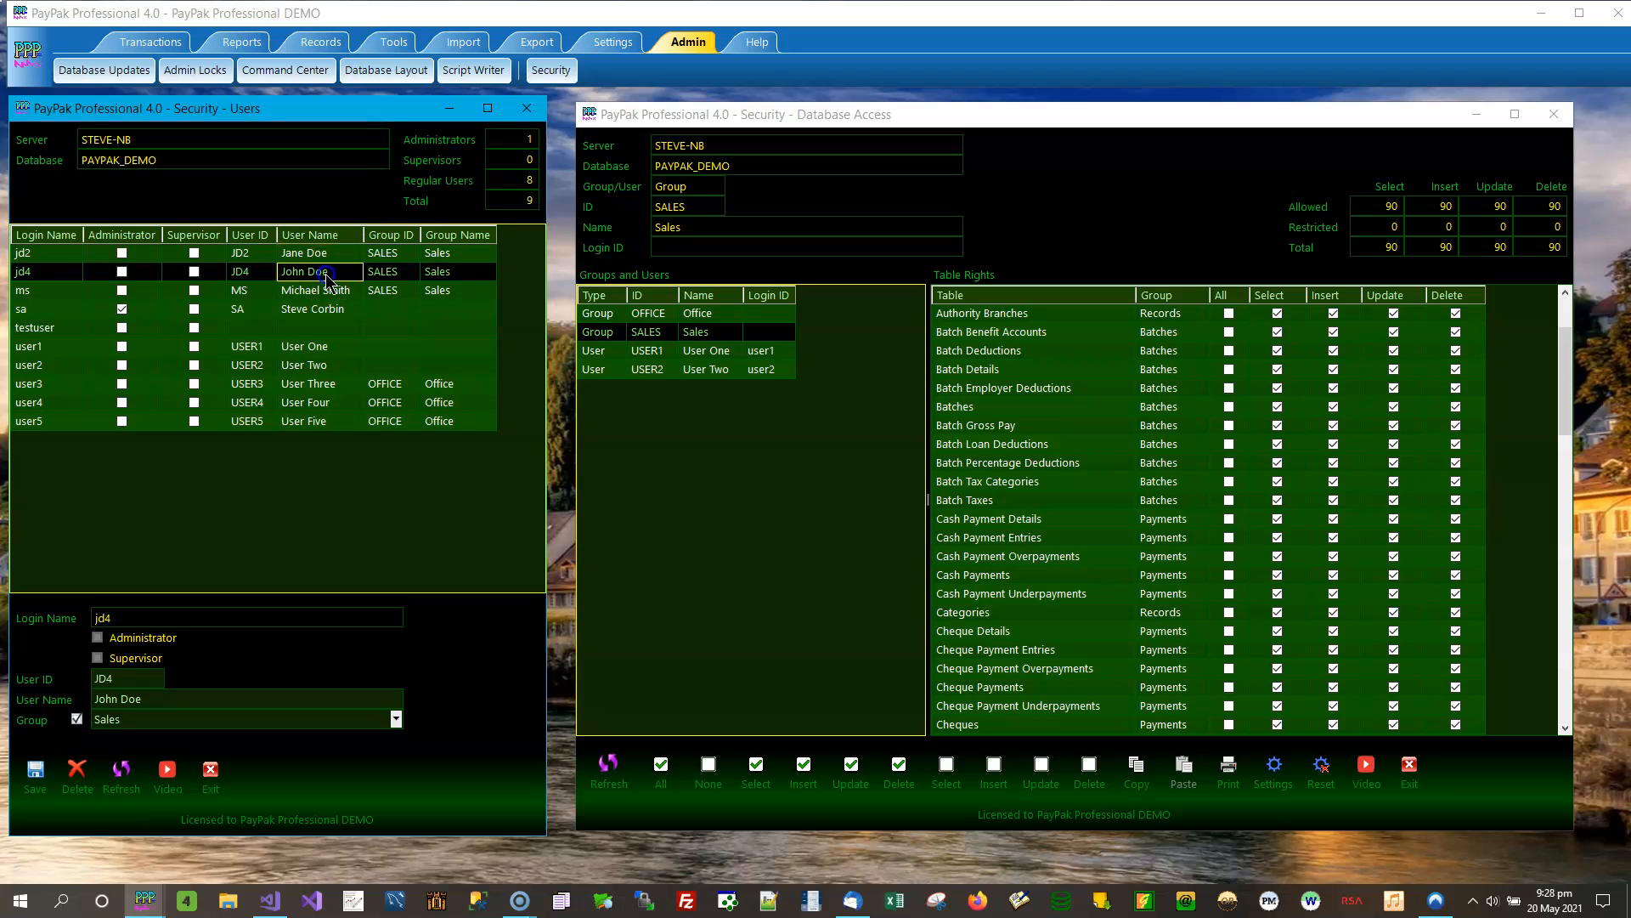
pyautogui.click(331, 291)
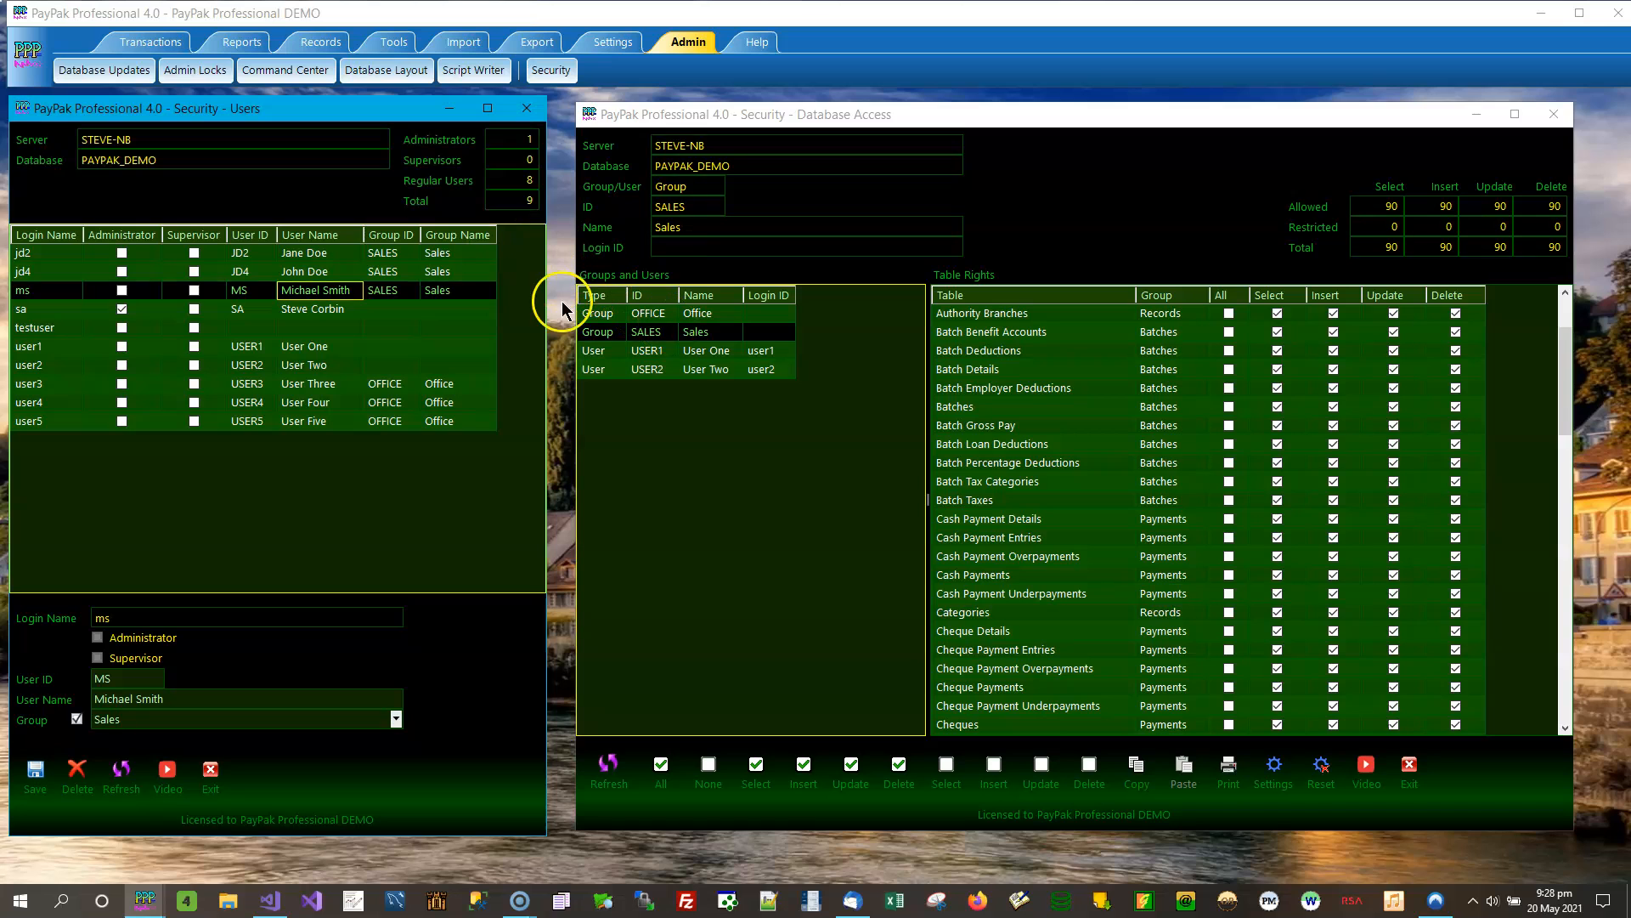
pyautogui.click(712, 336)
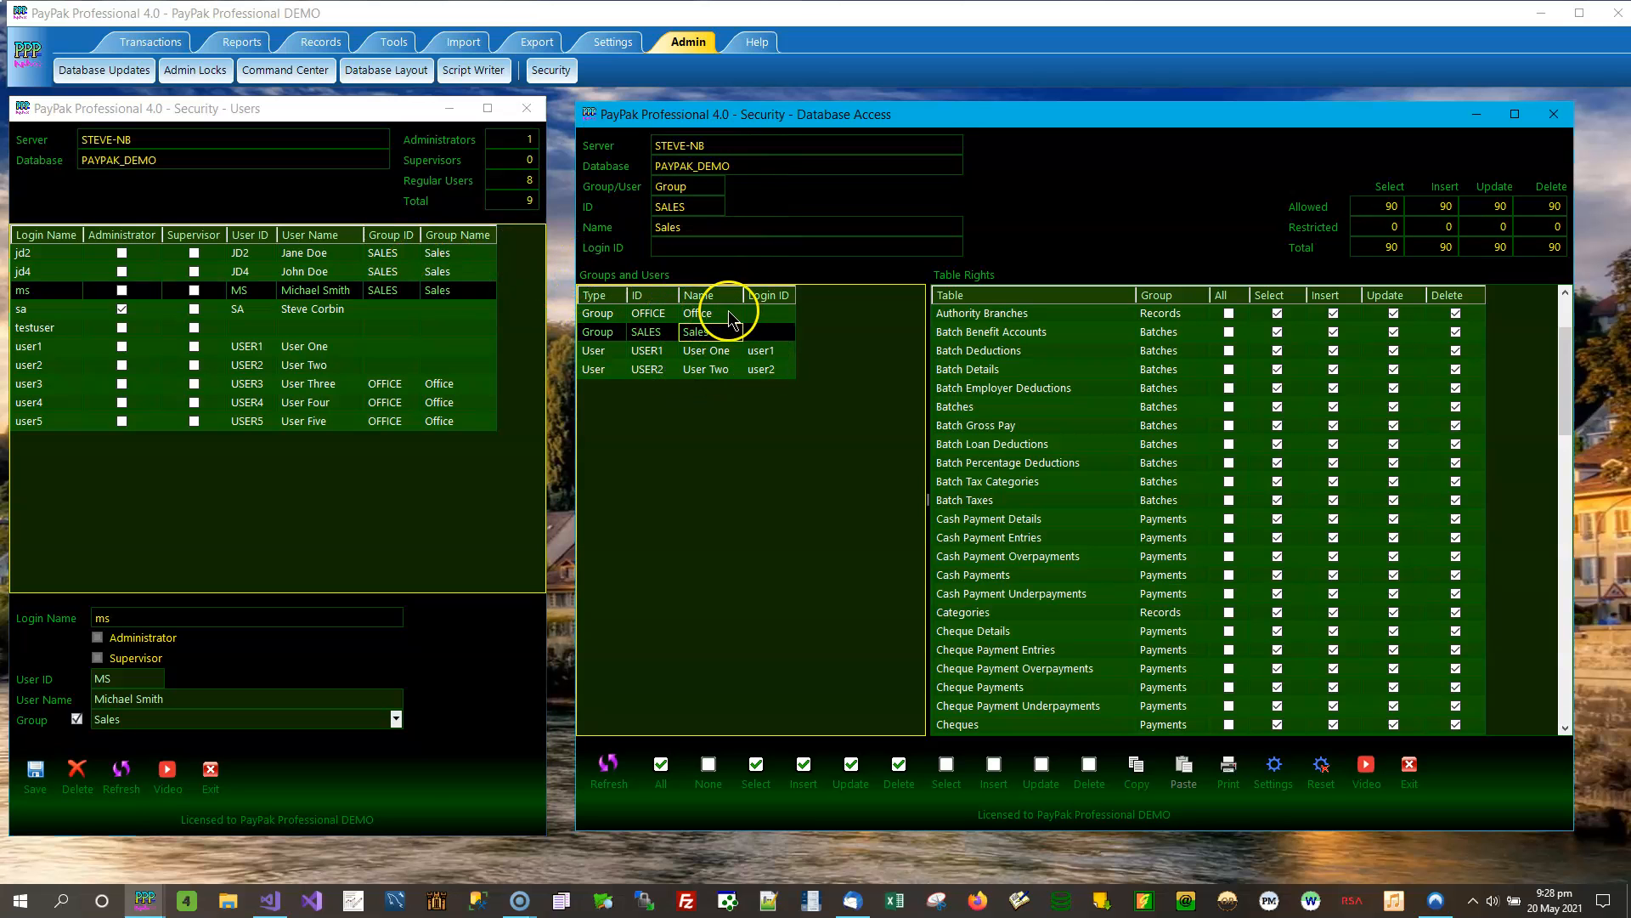
pyautogui.click(695, 314)
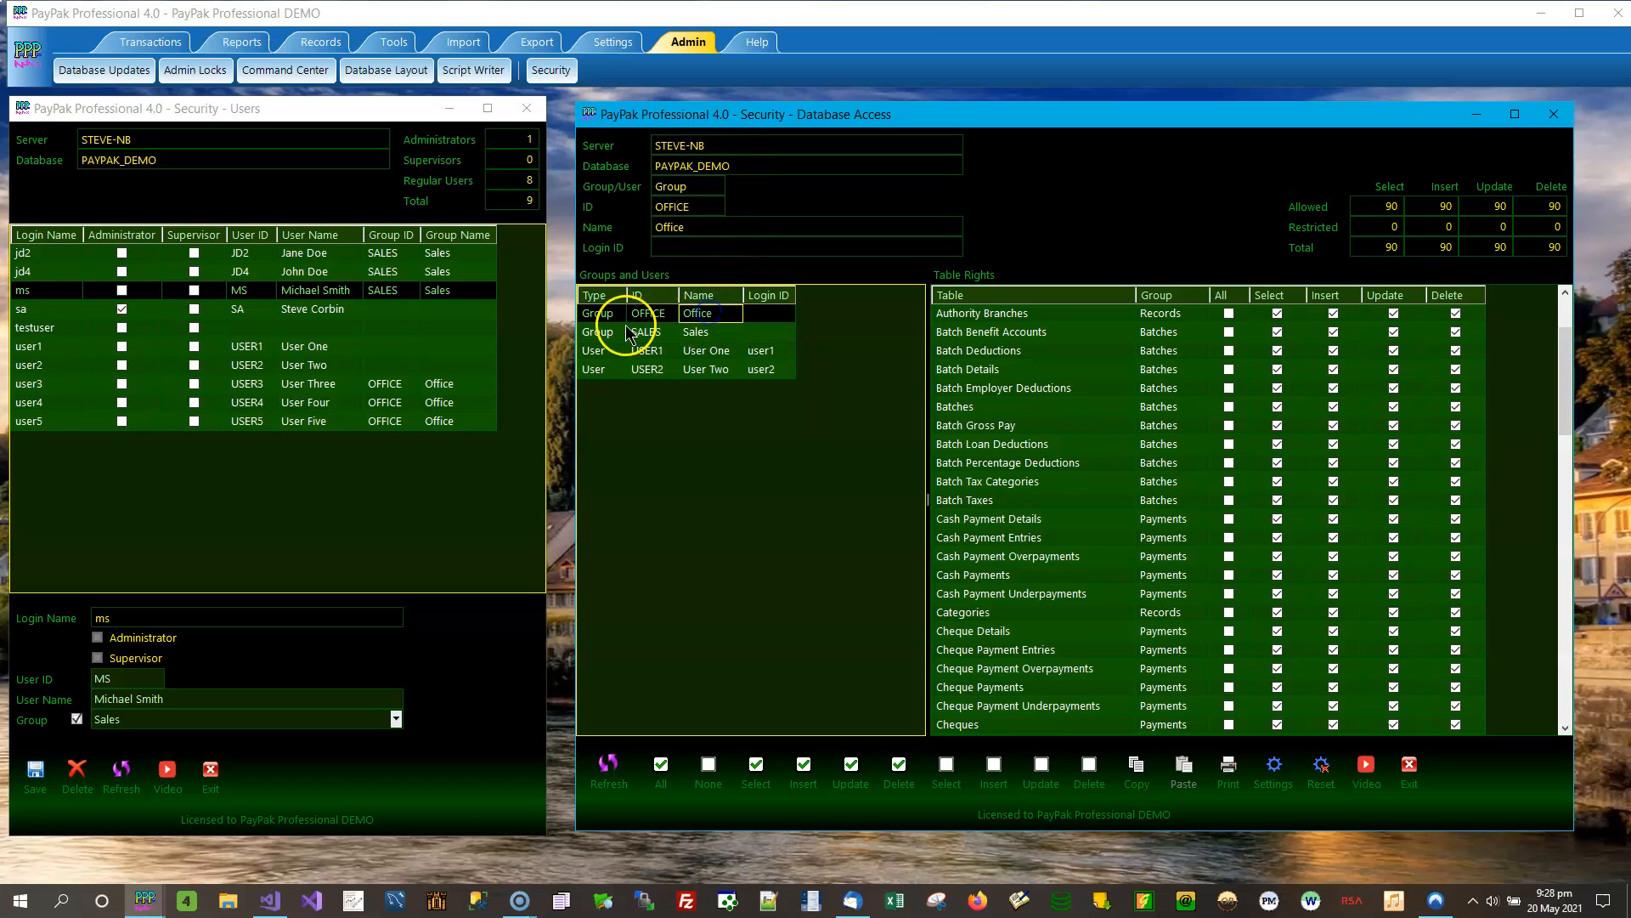
pyautogui.click(712, 331)
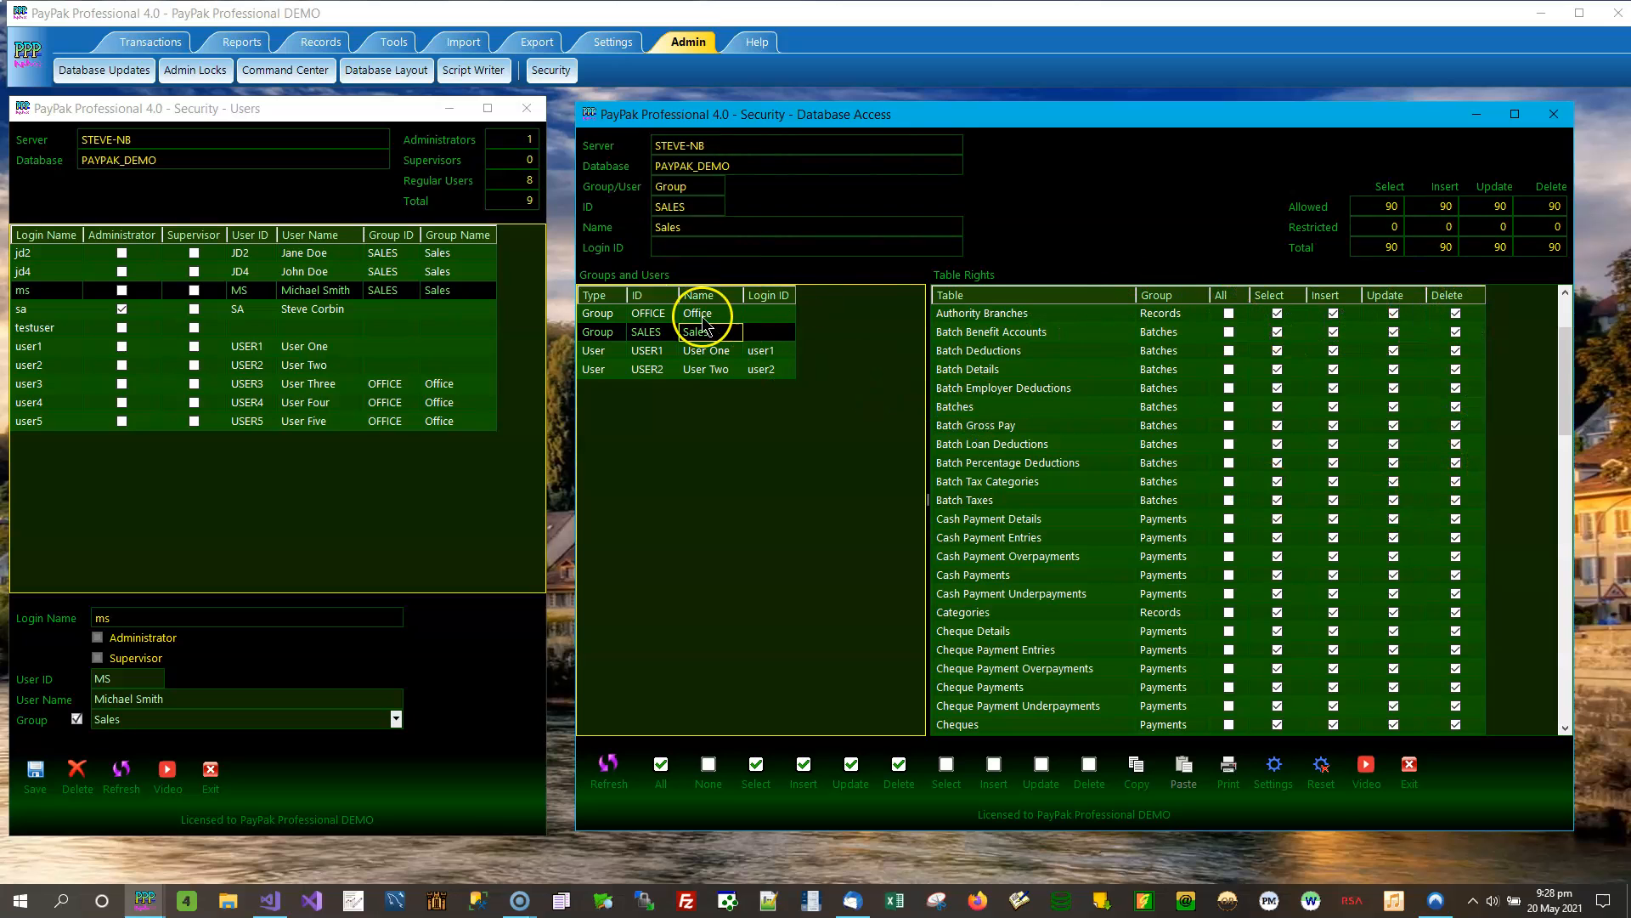
pyautogui.click(467, 253)
pyautogui.click(466, 274)
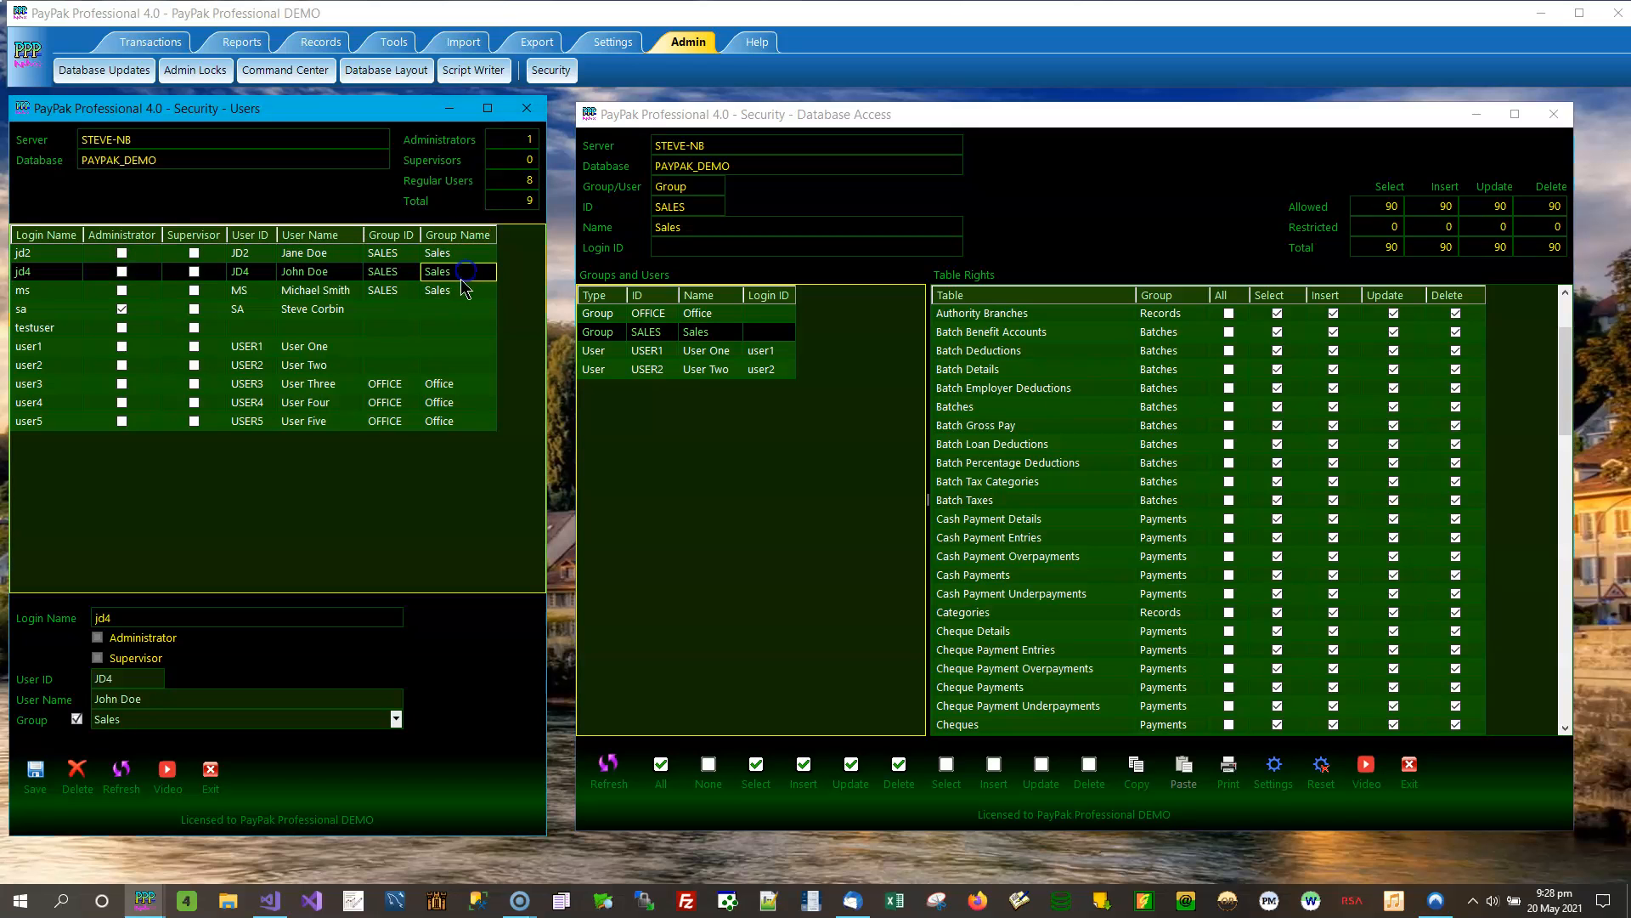
pyautogui.click(456, 291)
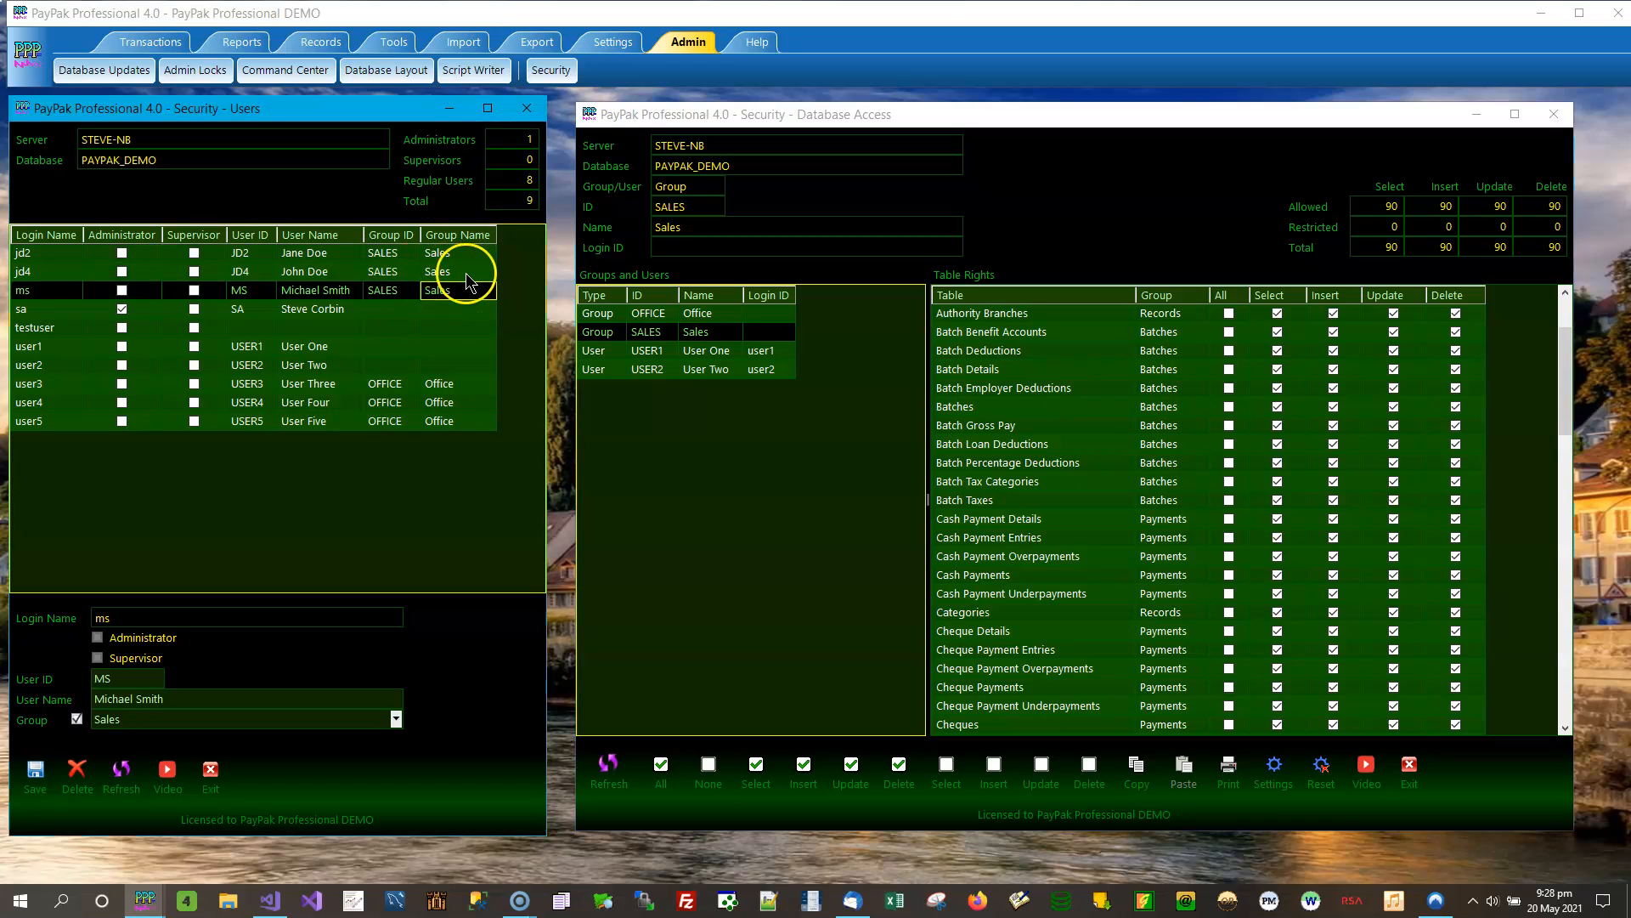
# Step: Select the Office group in Database Access and review the group assignments of user3, user4 and user5 in the Users window
pyautogui.click(760, 315)
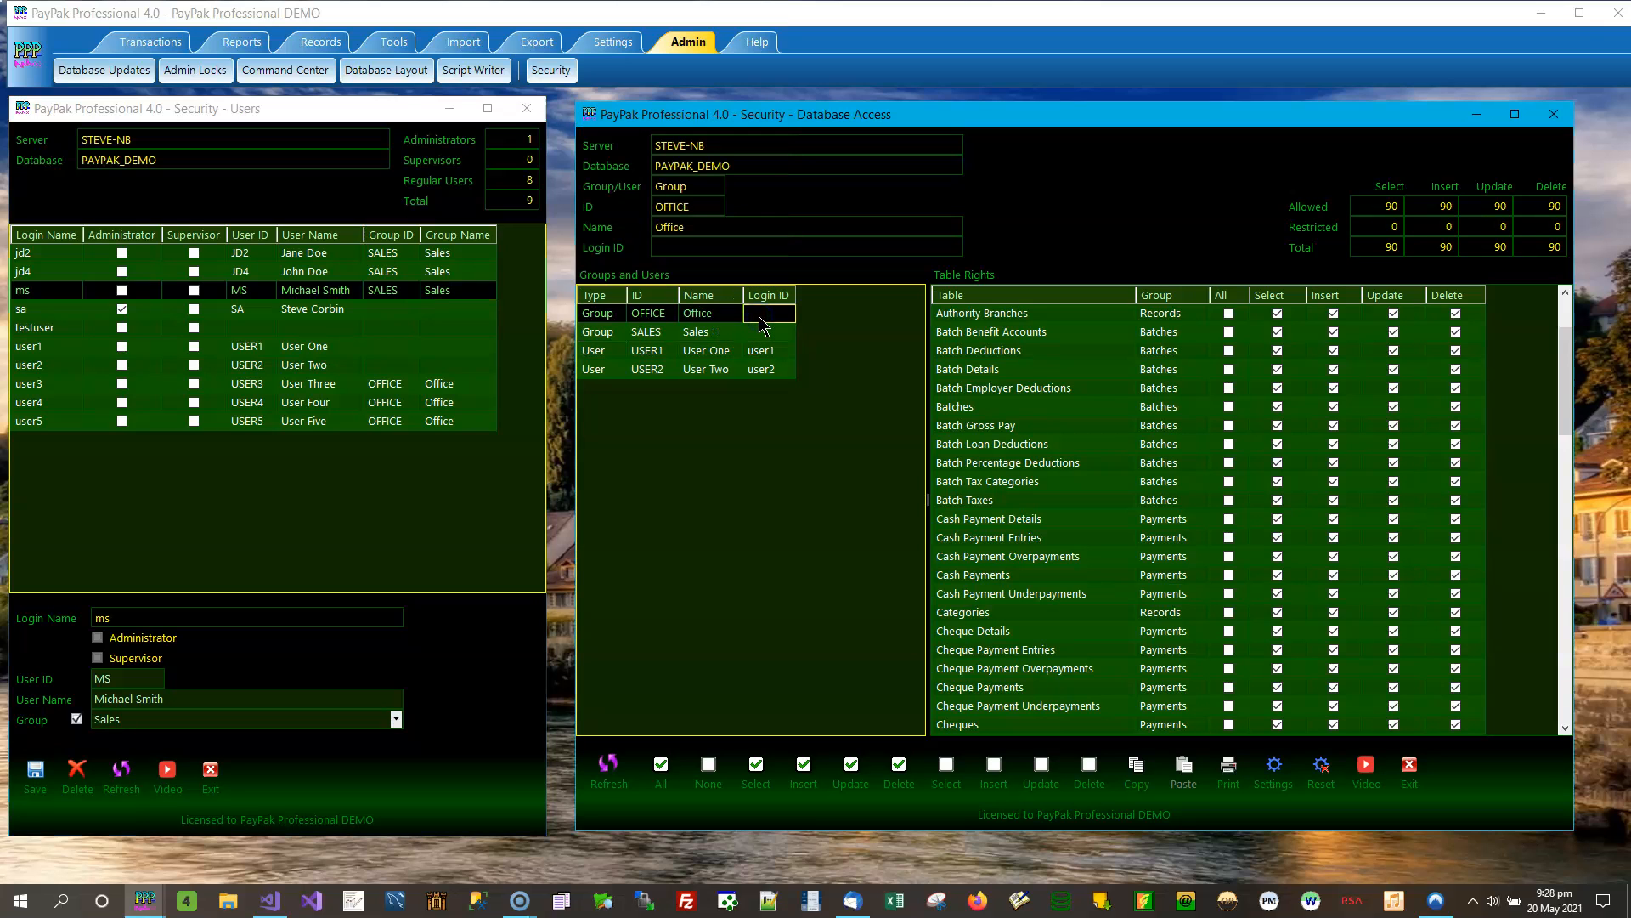
pyautogui.click(444, 385)
pyautogui.click(446, 406)
pyautogui.click(444, 421)
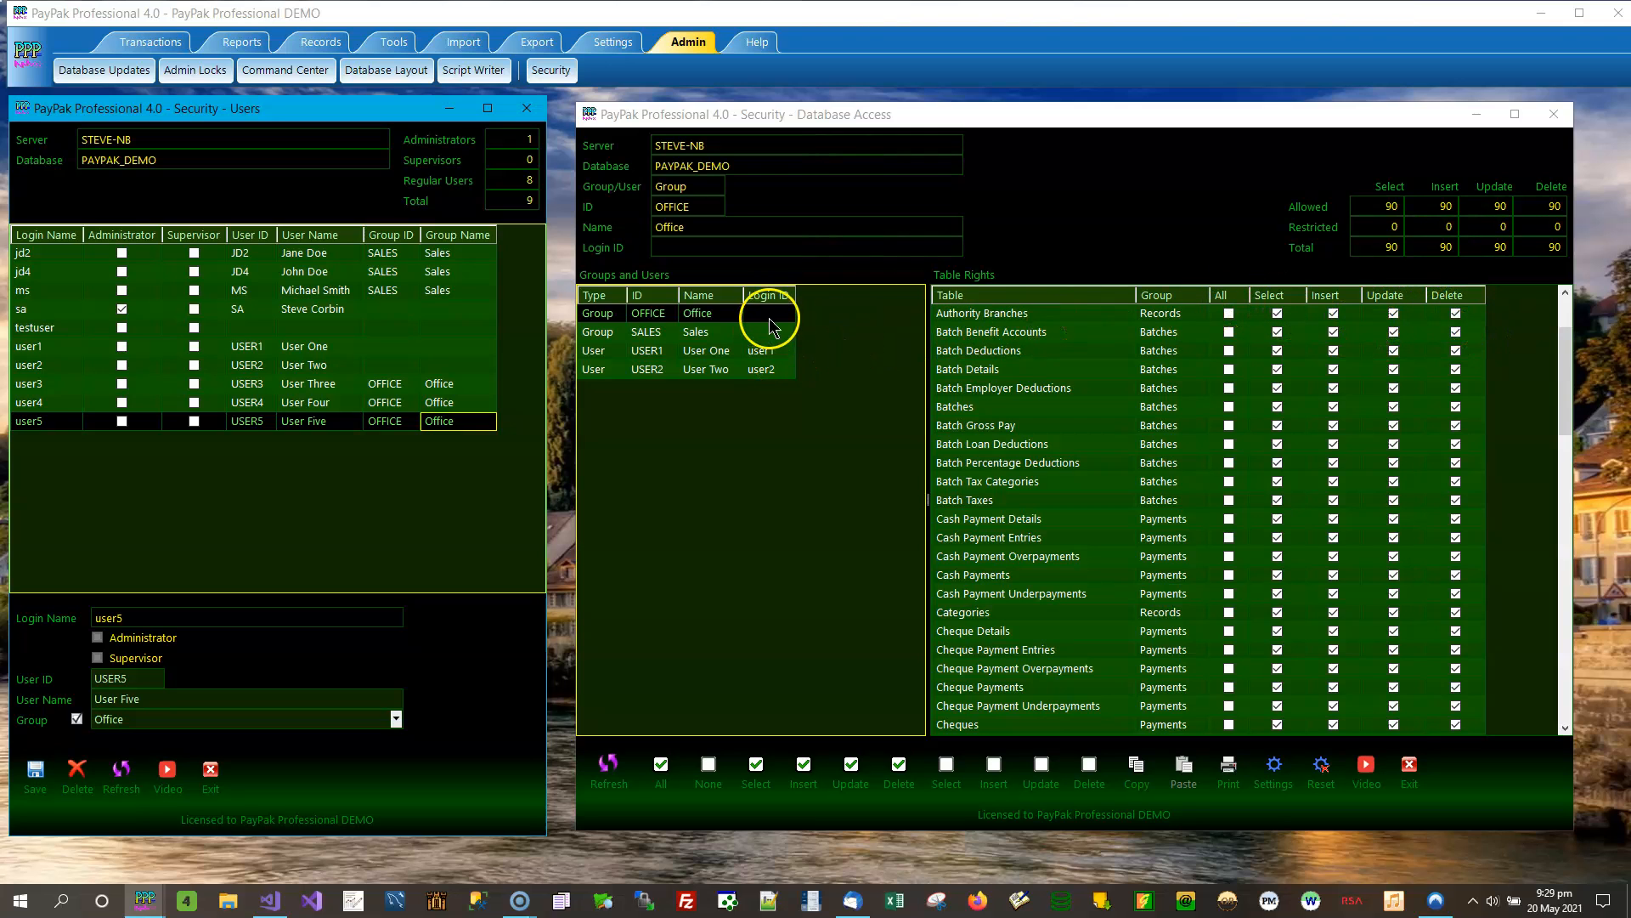
pyautogui.click(472, 384)
pyautogui.click(468, 400)
pyautogui.click(456, 418)
pyautogui.click(469, 385)
pyautogui.click(462, 402)
pyautogui.click(447, 422)
# Step: Compare the individual User One and User Two entries in Database Access with the group fields of user1 and user2 in the Users window
pyautogui.click(703, 355)
pyautogui.click(706, 370)
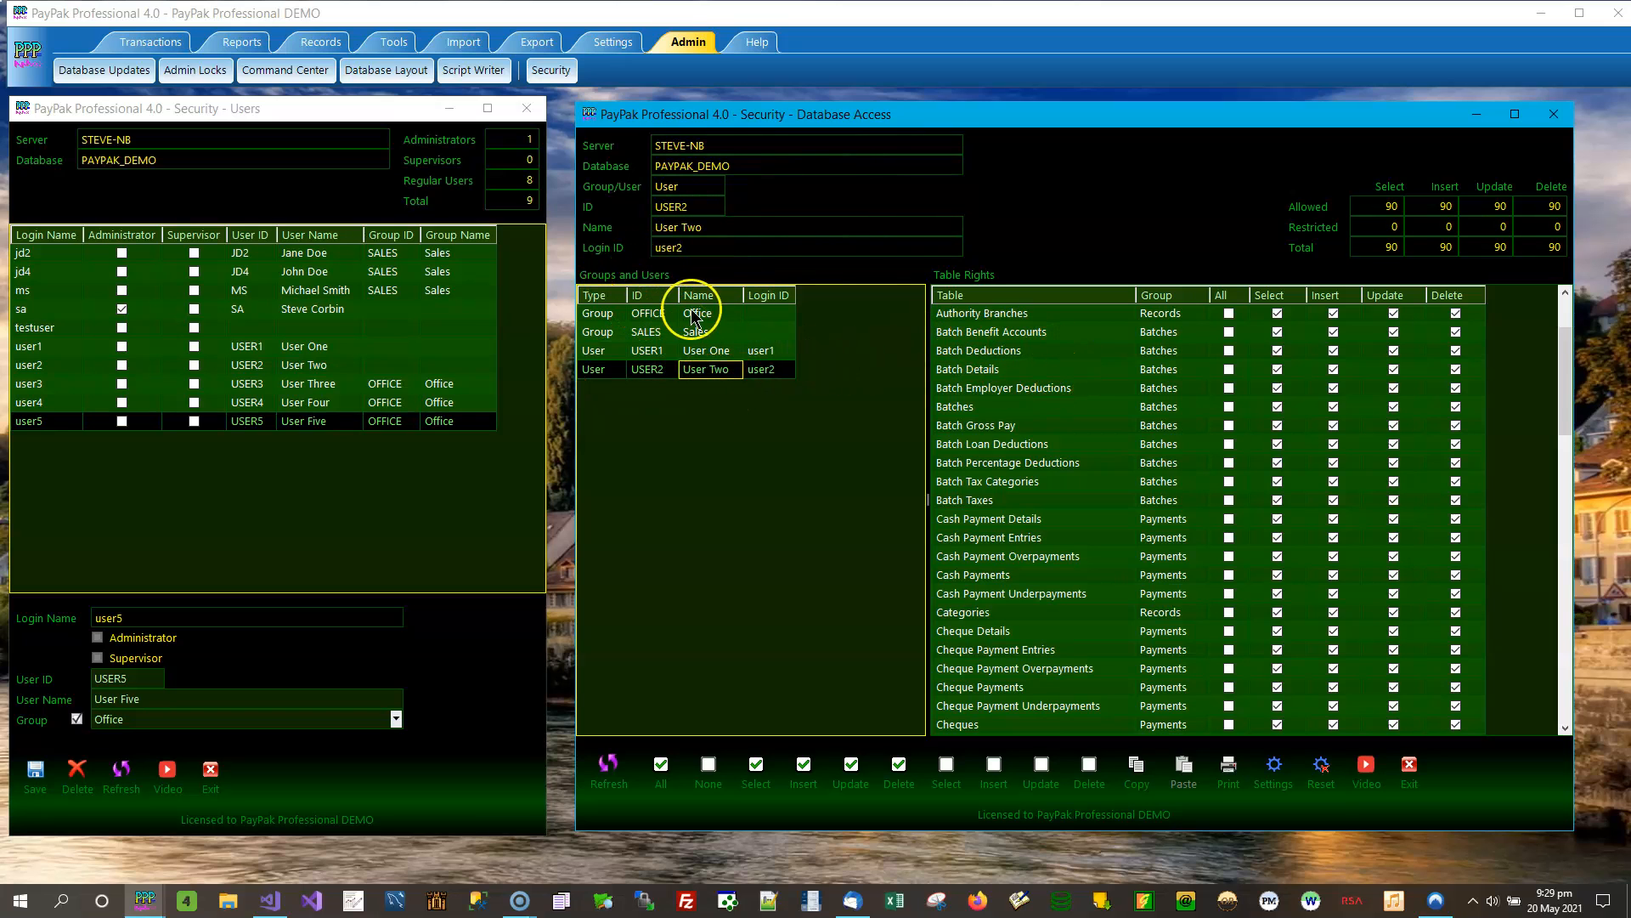
pyautogui.click(364, 349)
pyautogui.click(391, 350)
pyautogui.click(396, 367)
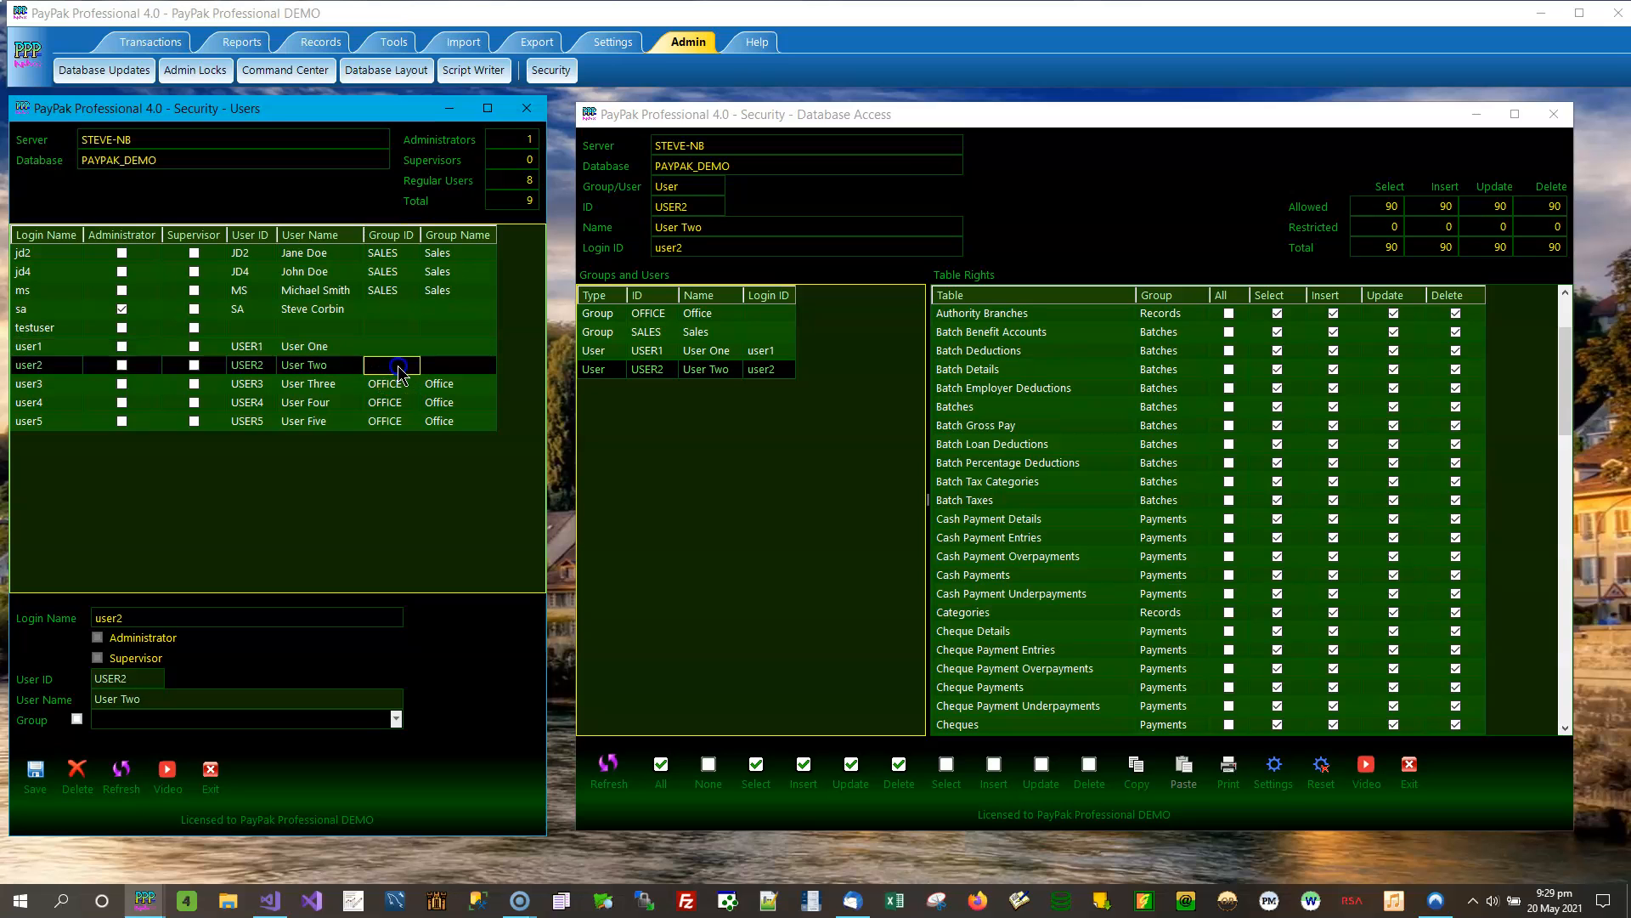
pyautogui.click(399, 350)
pyautogui.click(396, 365)
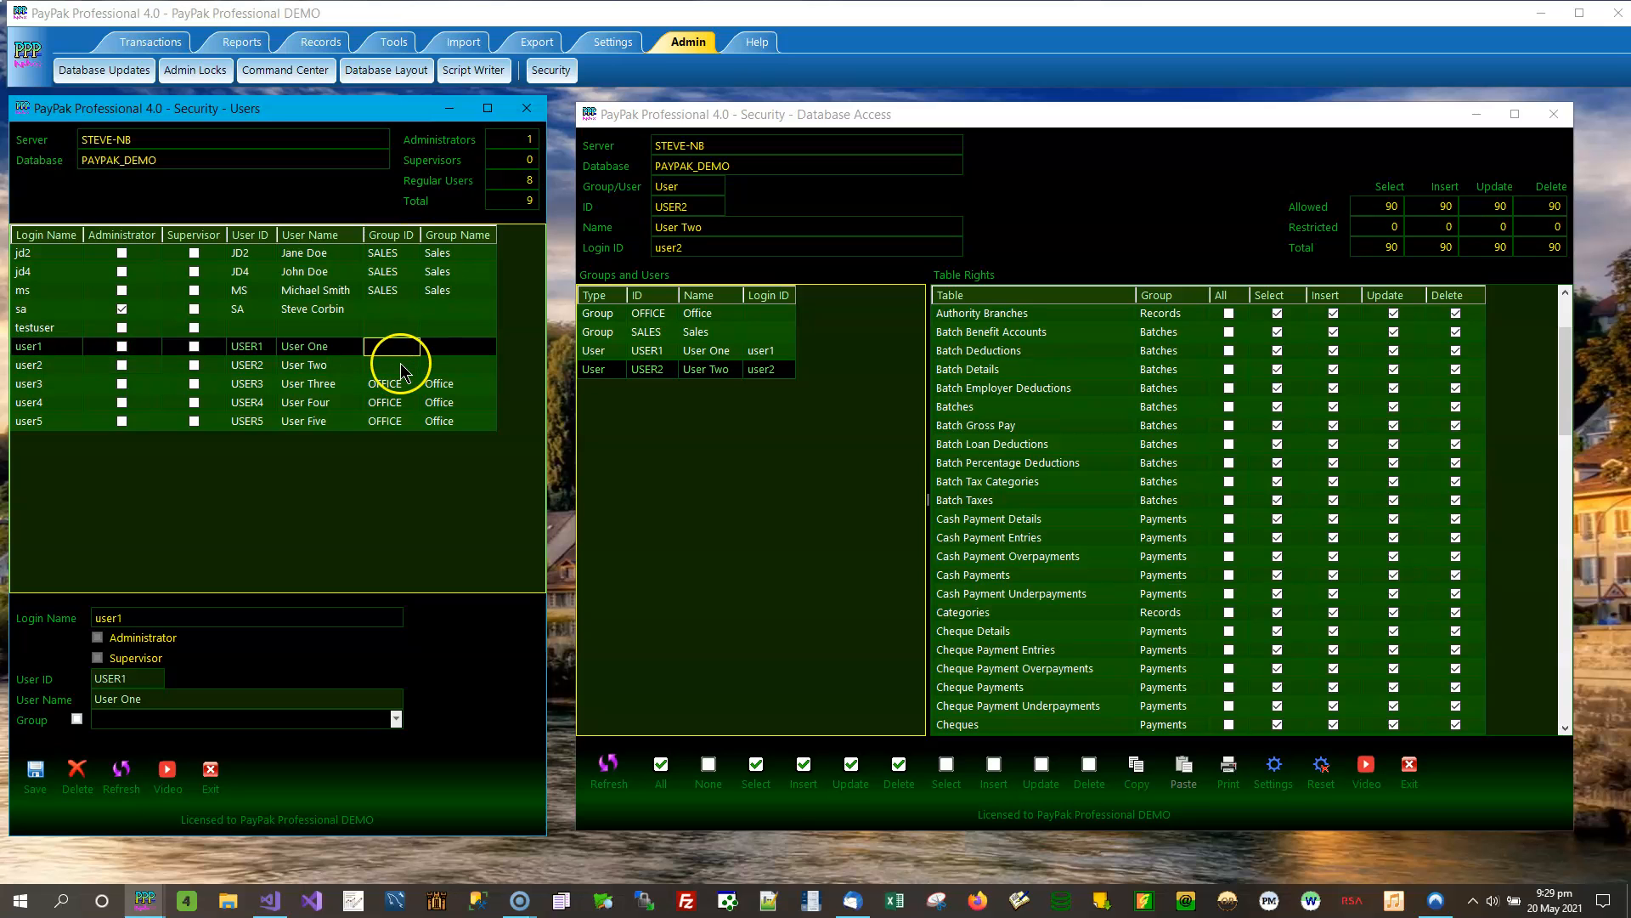
pyautogui.click(400, 349)
pyautogui.click(408, 367)
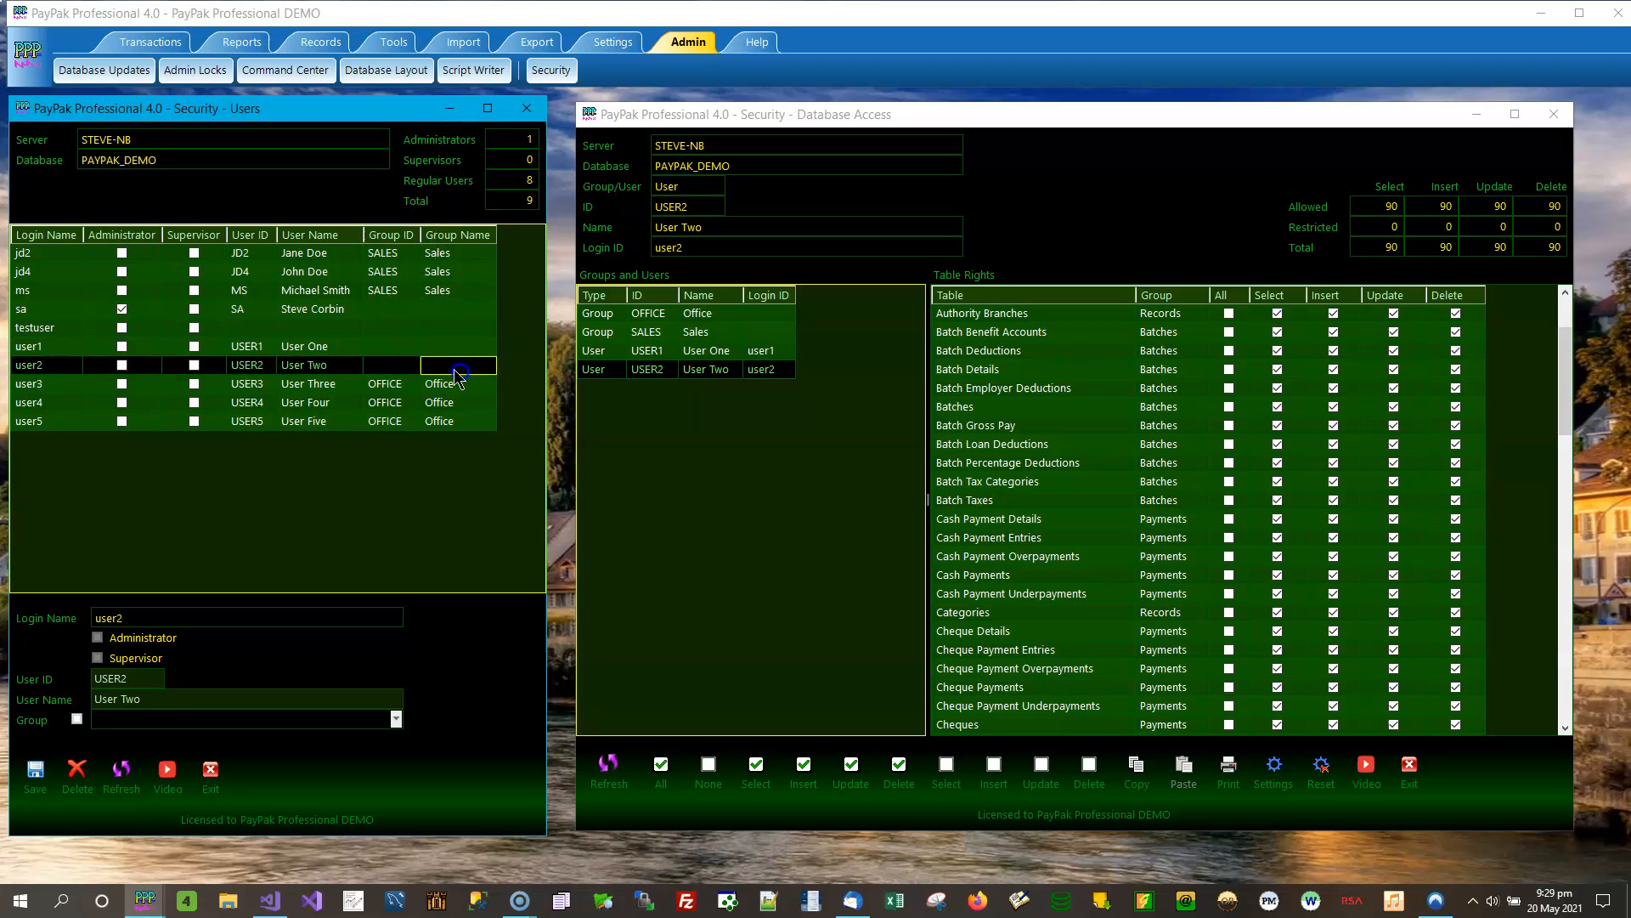
pyautogui.click(406, 351)
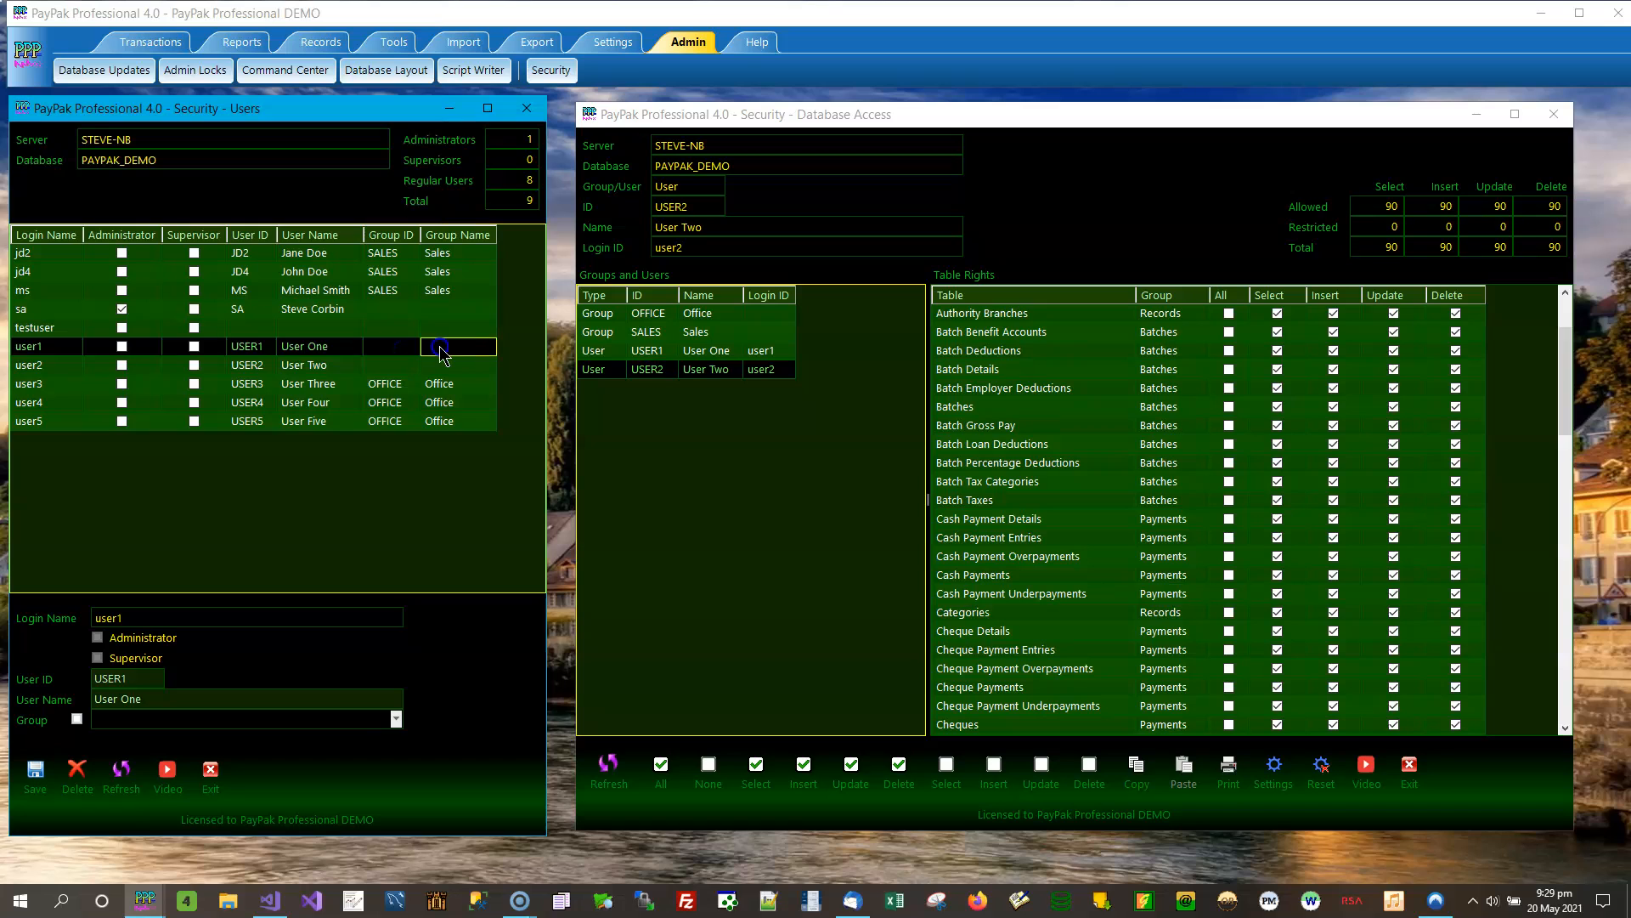
pyautogui.click(444, 370)
pyautogui.click(406, 351)
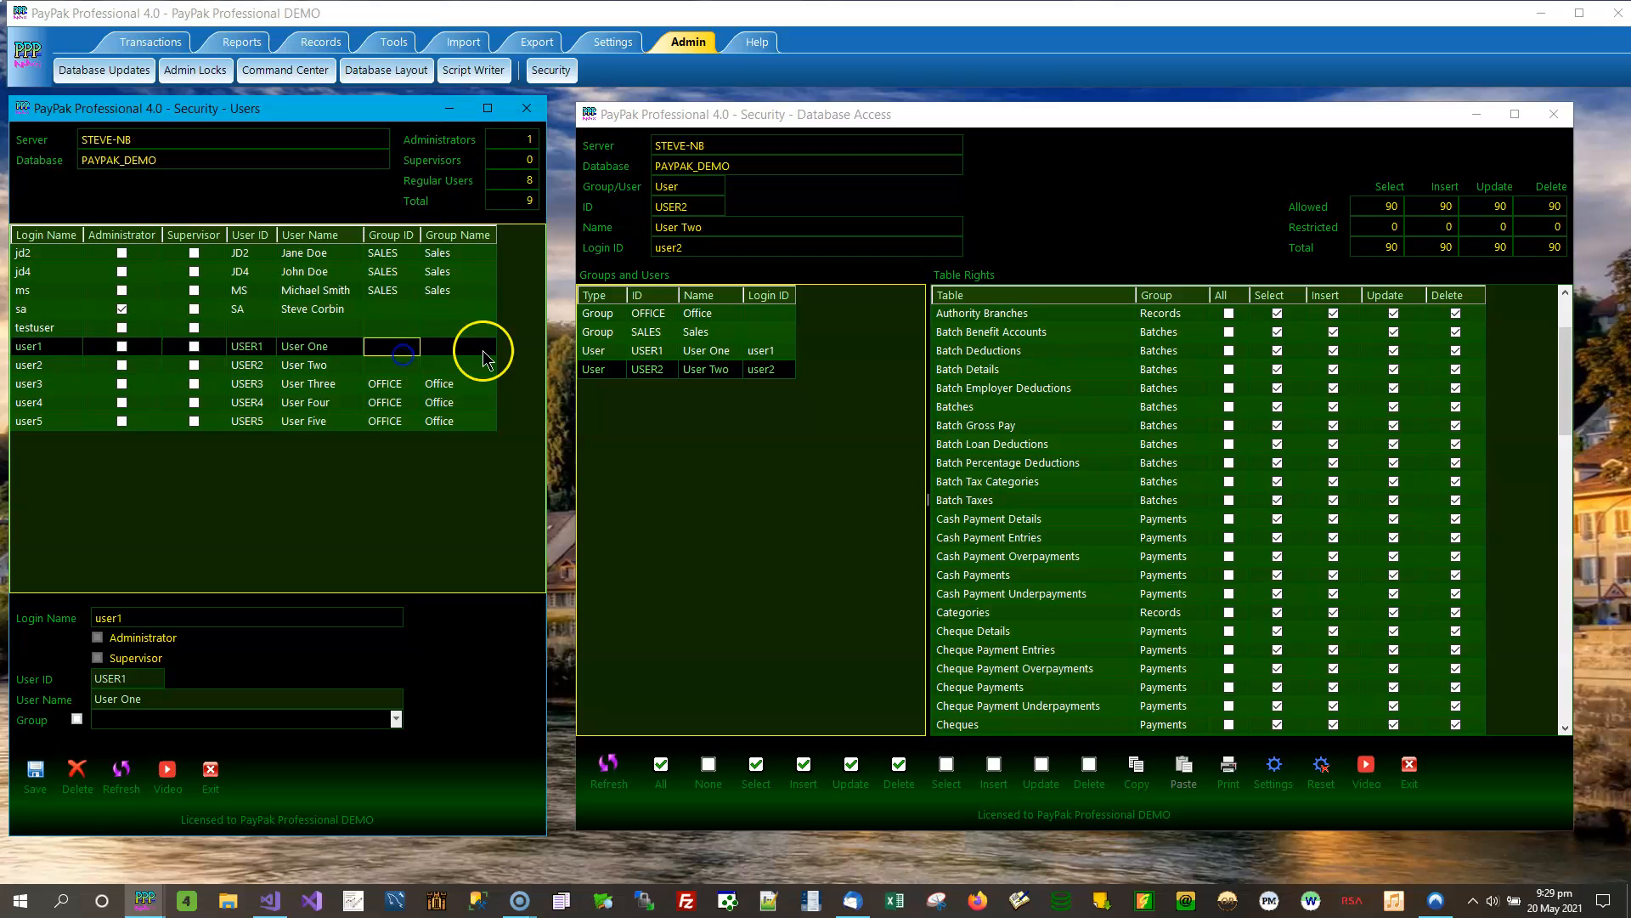
pyautogui.click(759, 372)
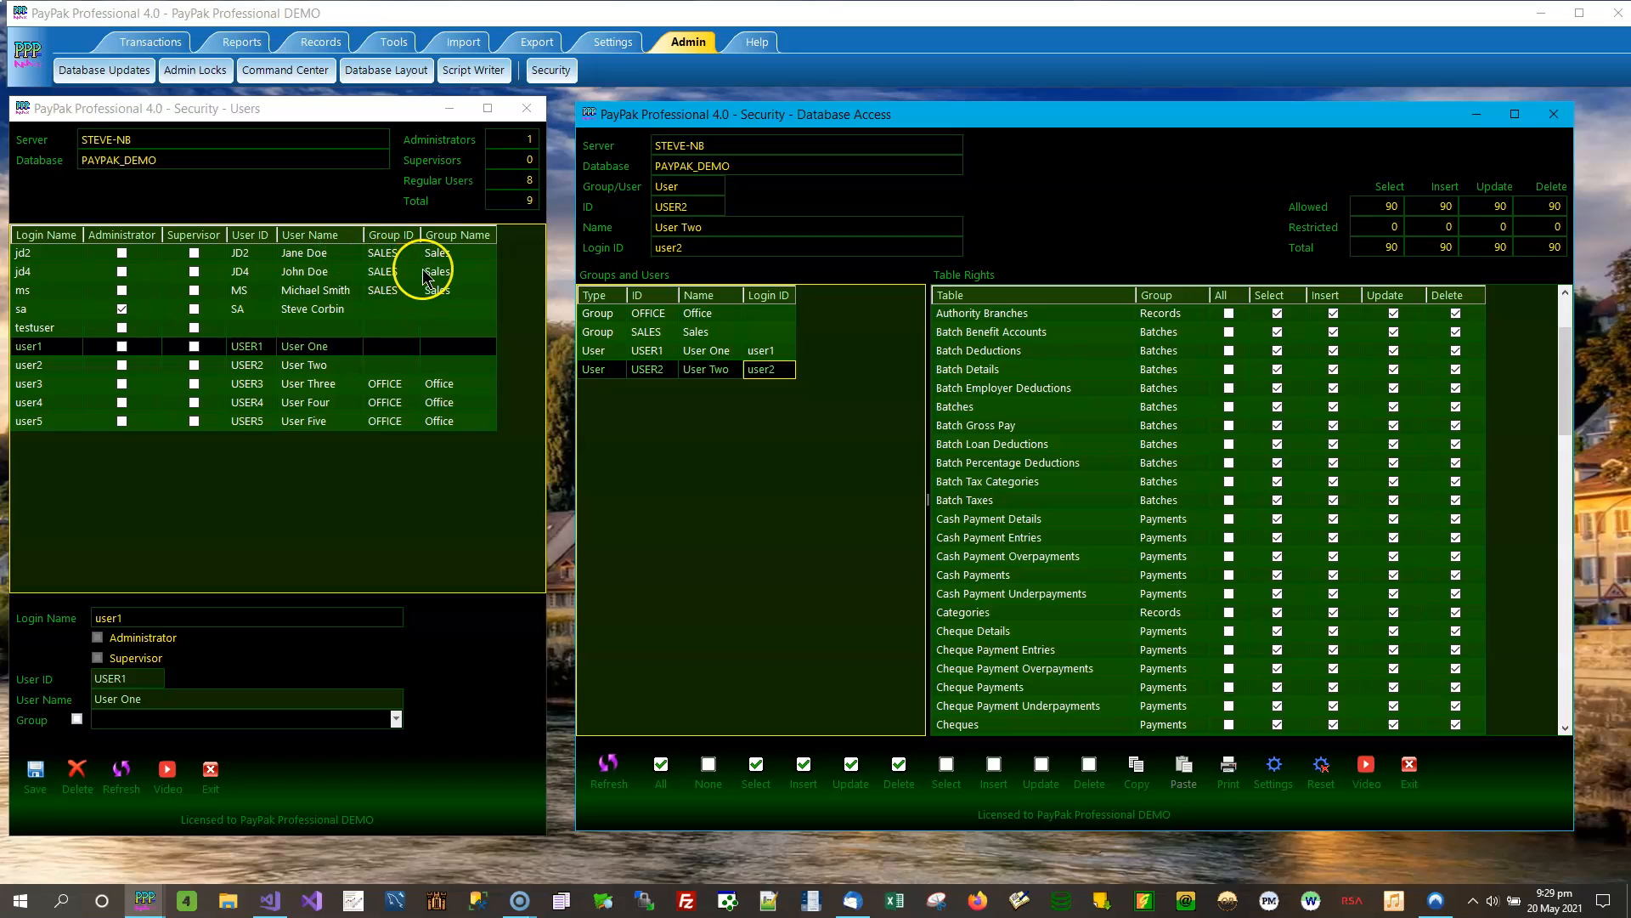
# Step: Recheck the group assignments of jd2, jd4 and ms against the Sales group's table rights in Database Access
pyautogui.click(450, 254)
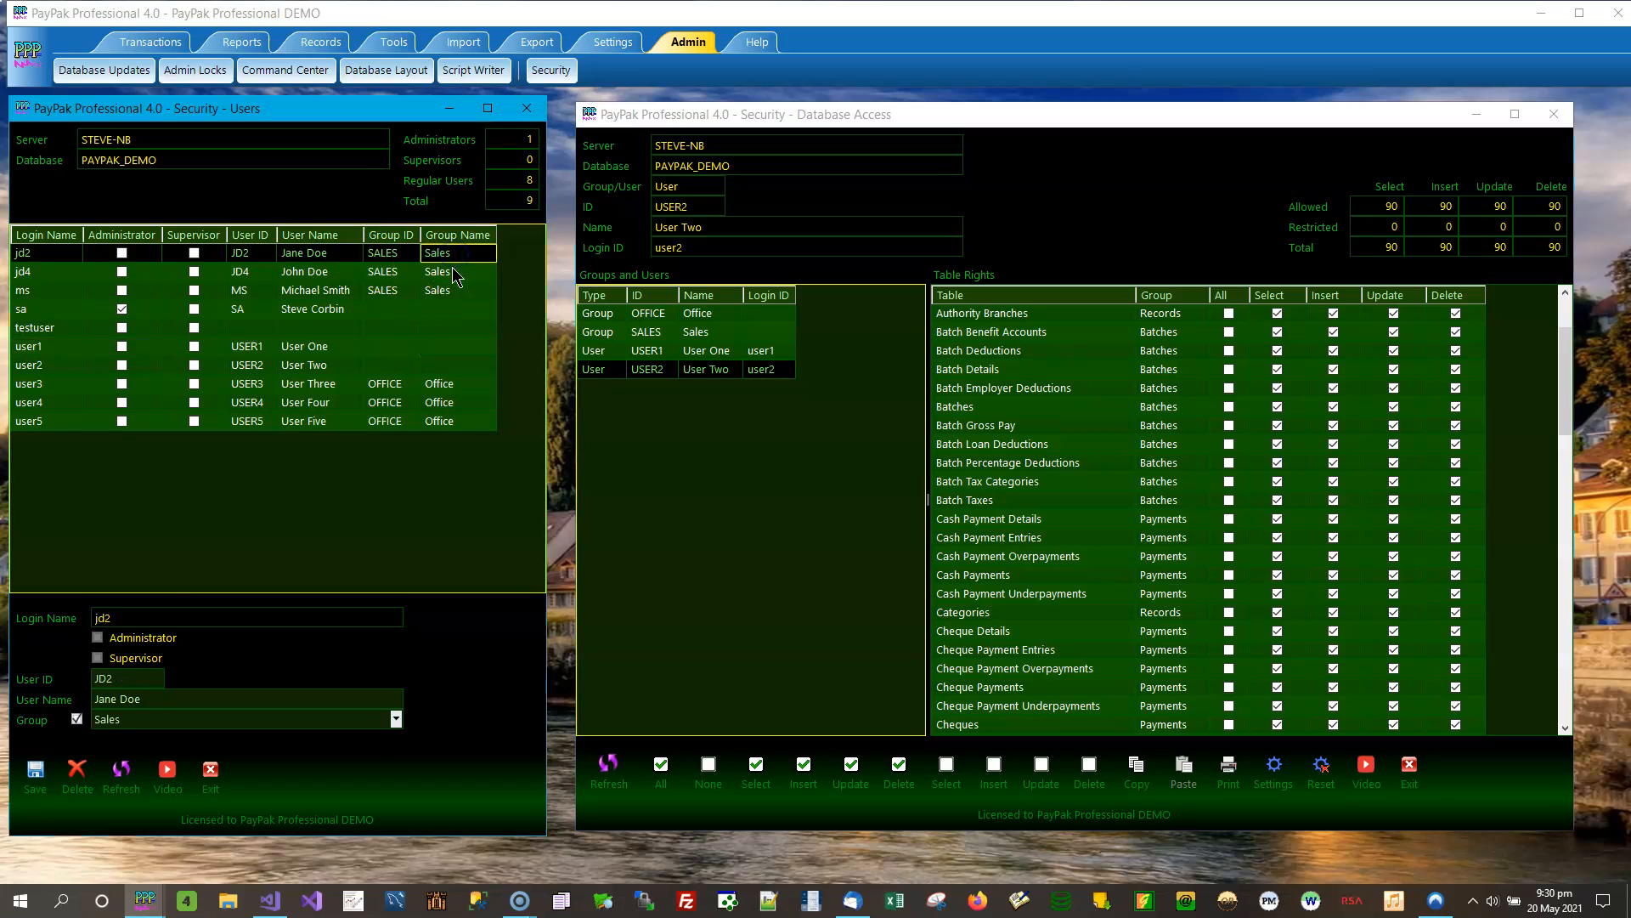
pyautogui.click(450, 271)
pyautogui.click(452, 291)
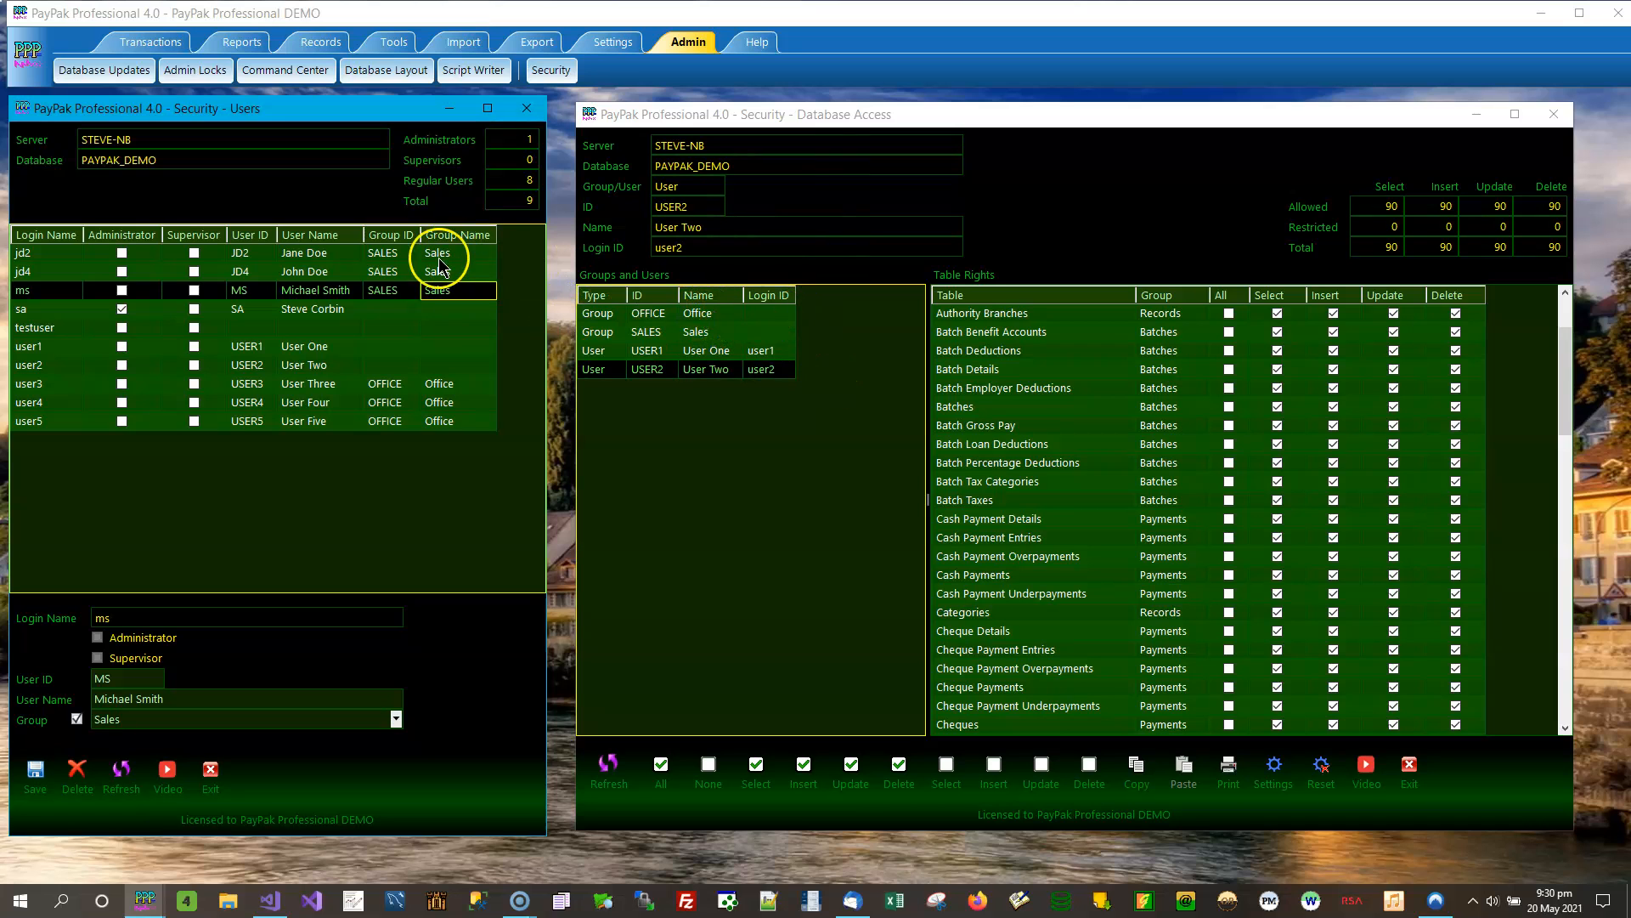
pyautogui.click(697, 331)
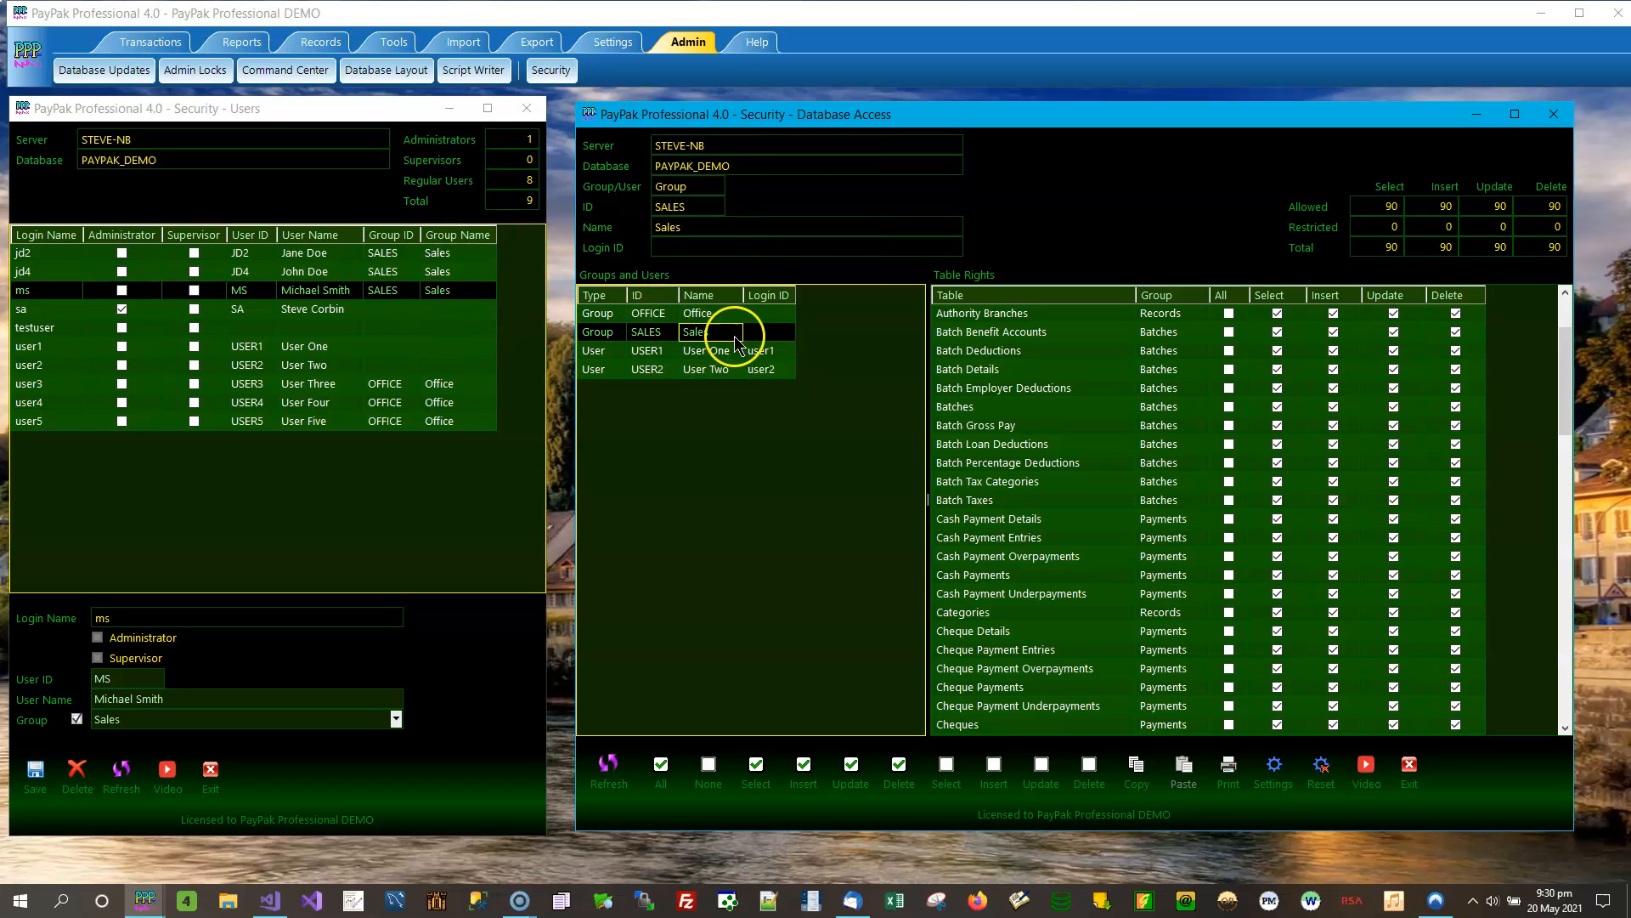
pyautogui.click(360, 254)
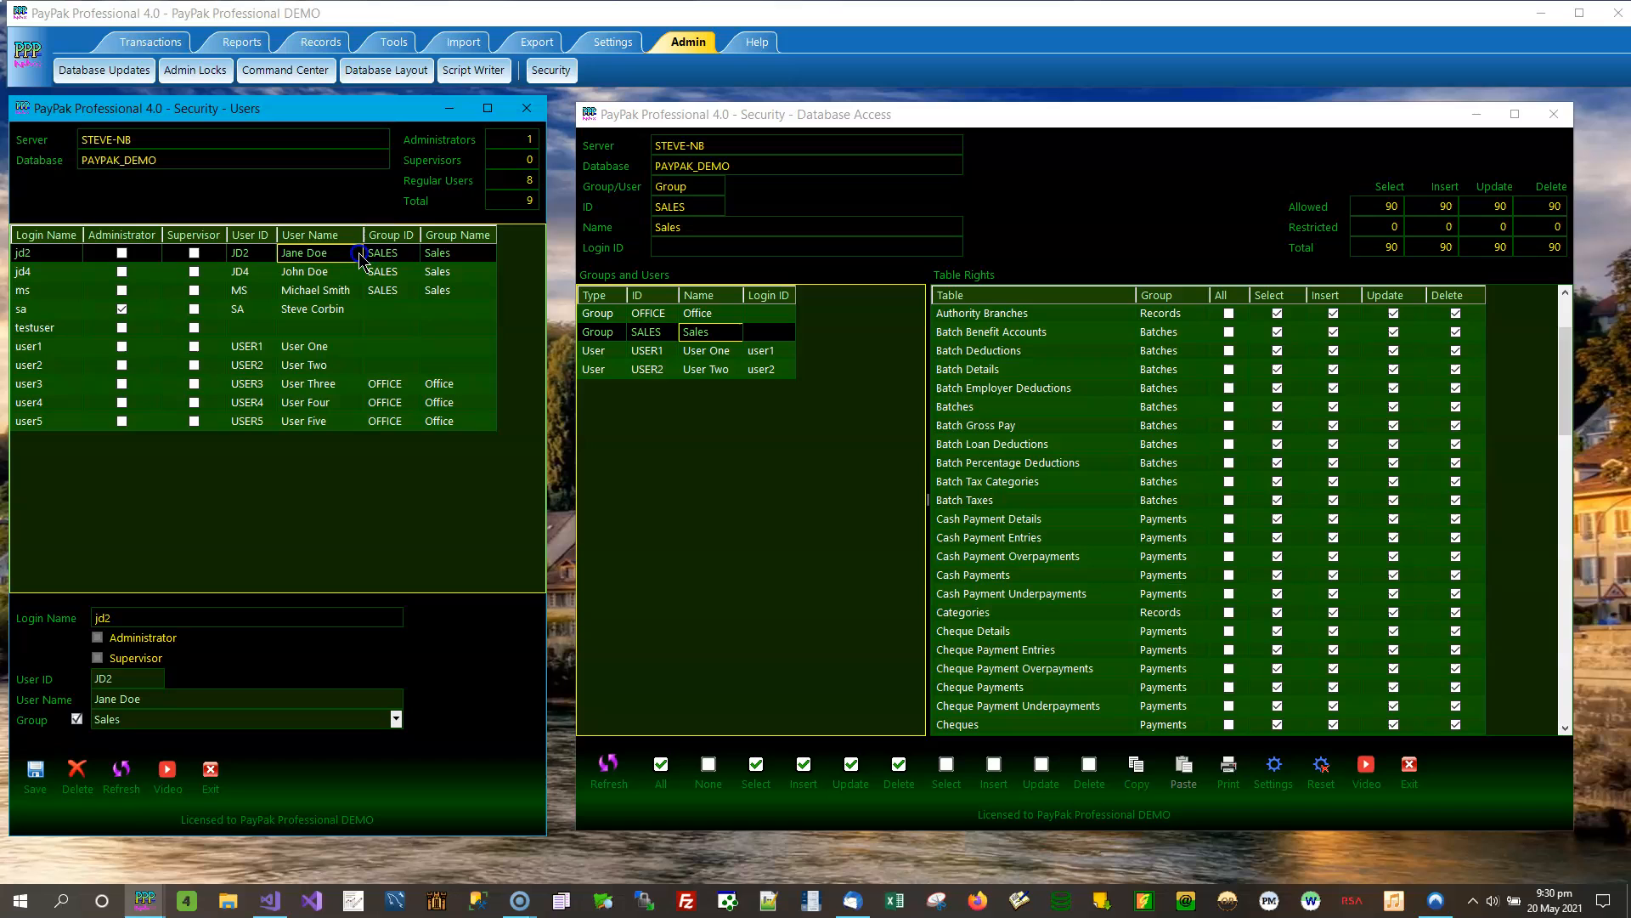
pyautogui.click(316, 272)
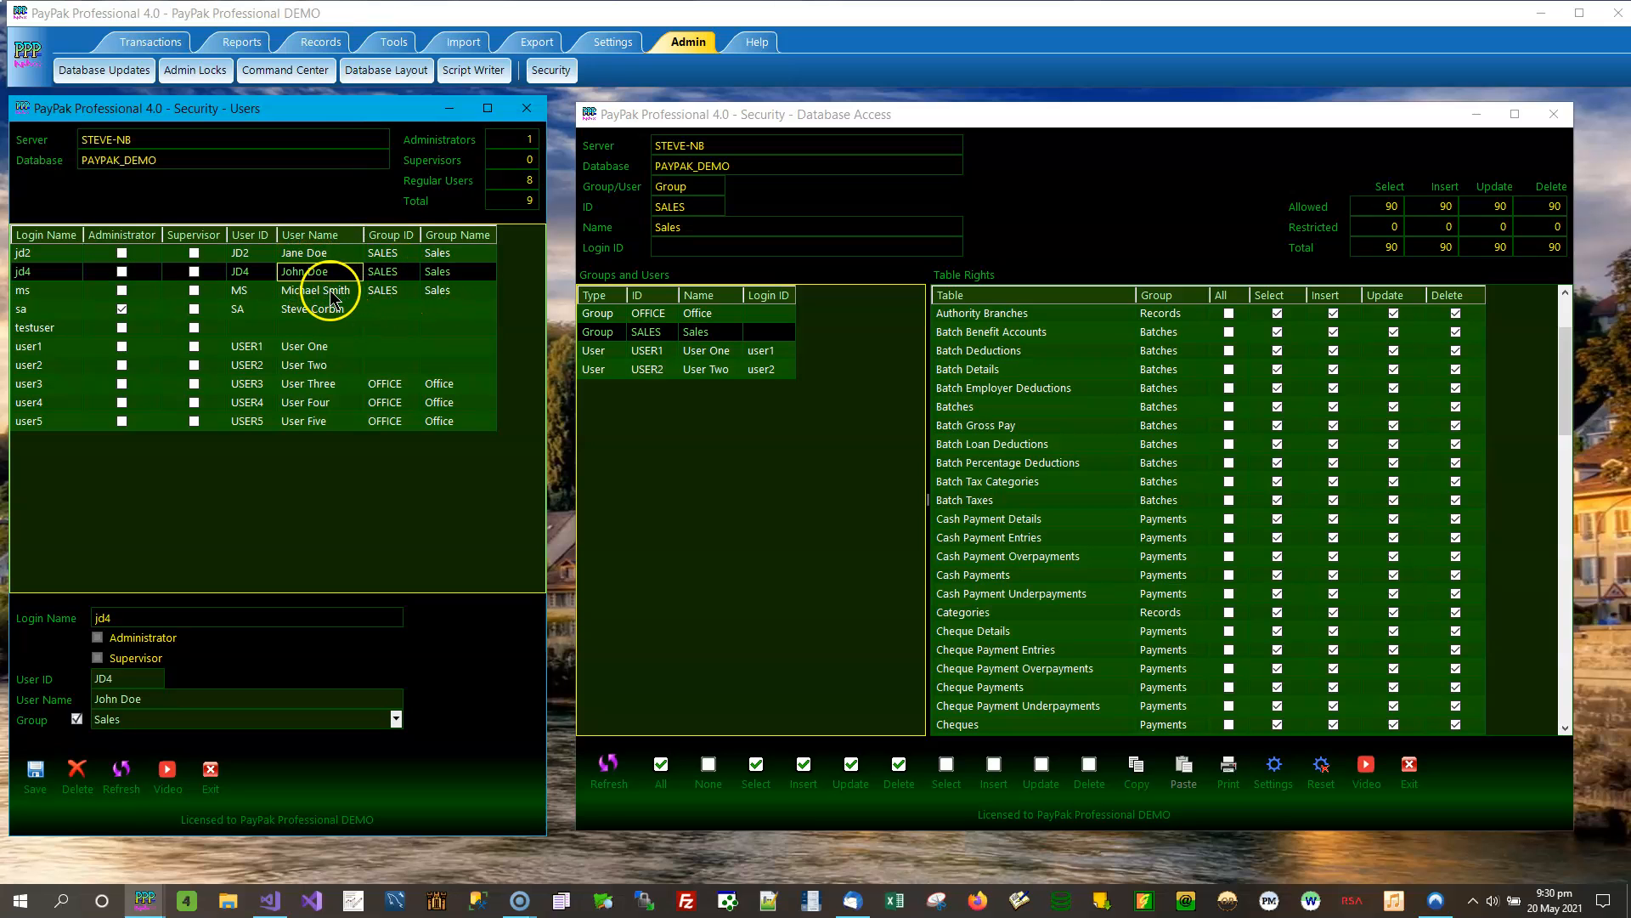
pyautogui.click(344, 292)
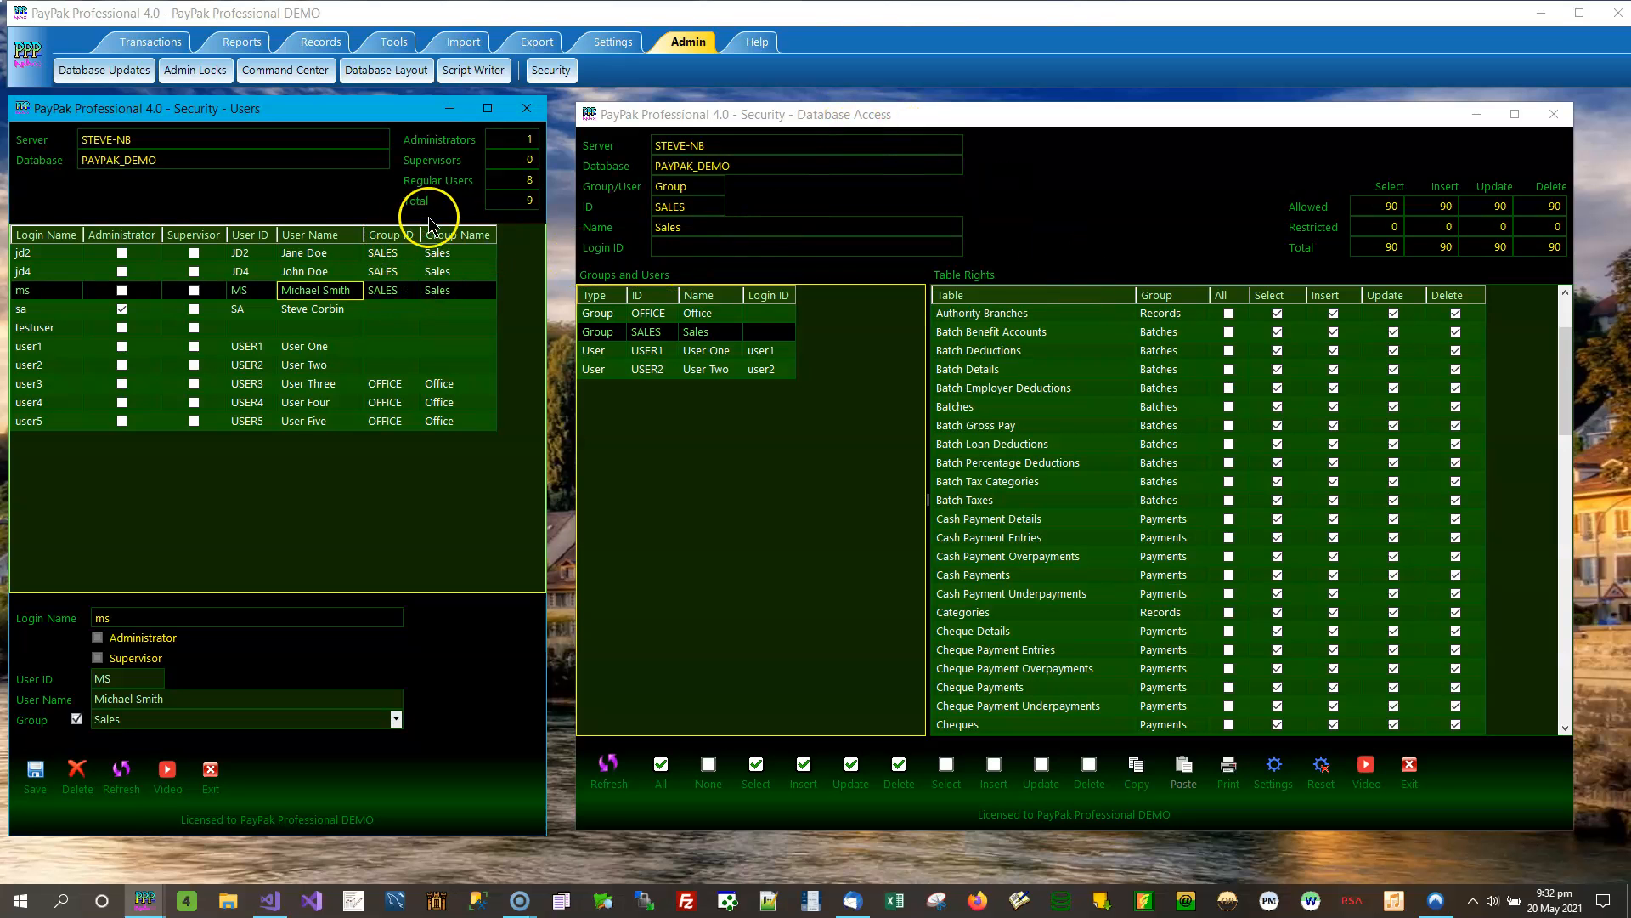
# Step: Move the Users window aside to view the Security menu options, and place it back beside the Database Access window
pyautogui.moveTo(218, 108); pyautogui.dragTo(712, 89)
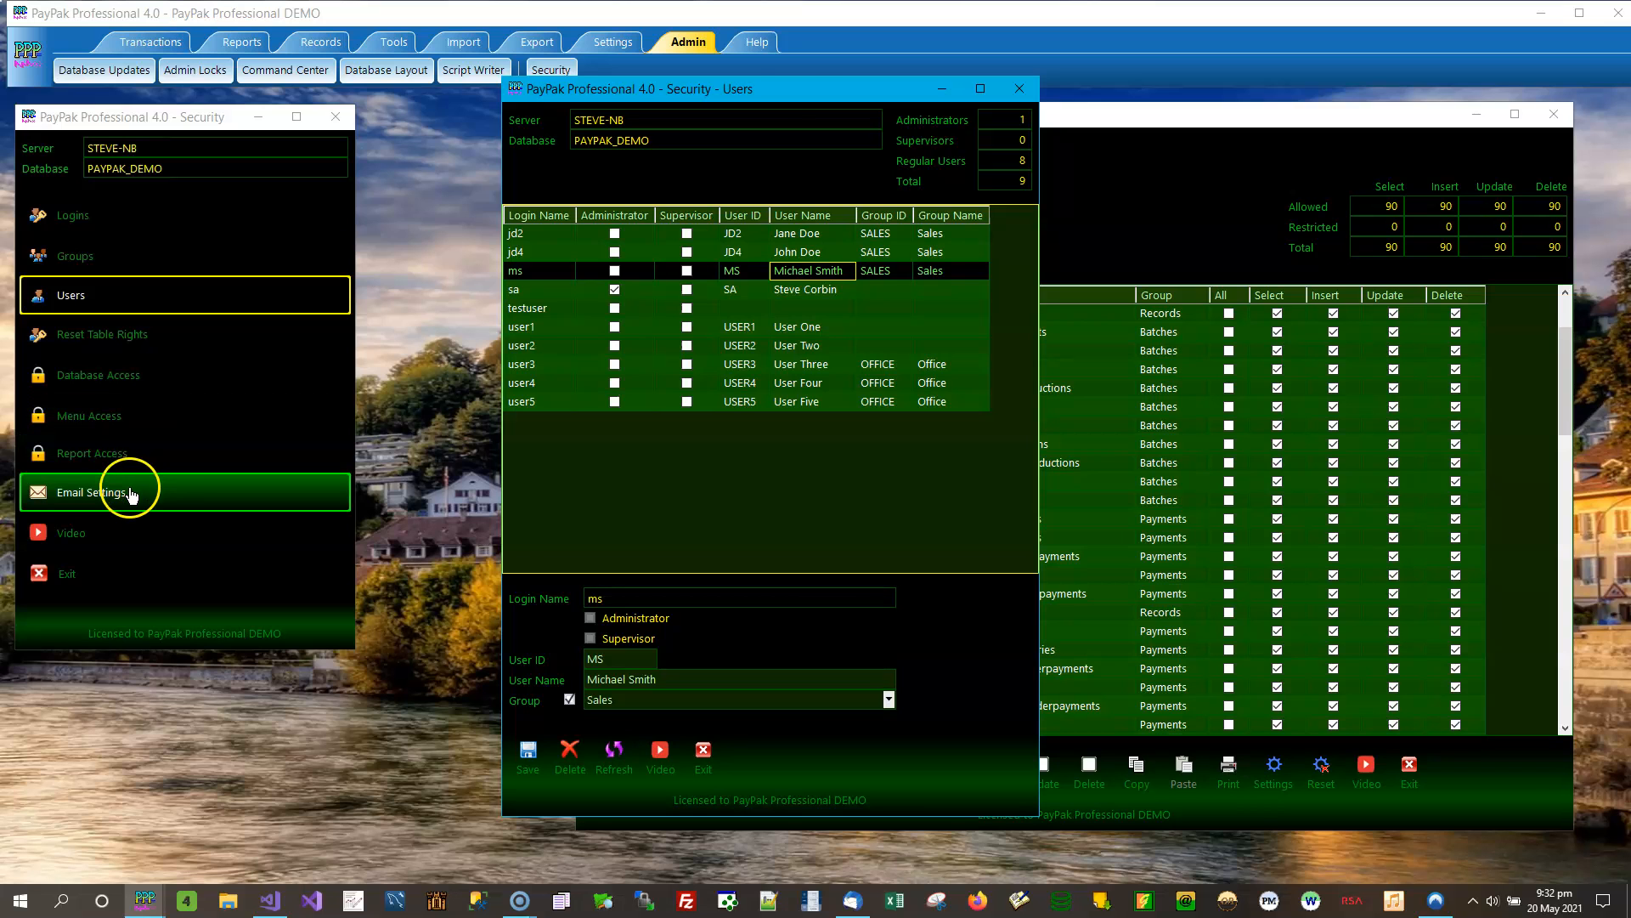
pyautogui.moveTo(798, 95); pyautogui.dragTo(337, 118)
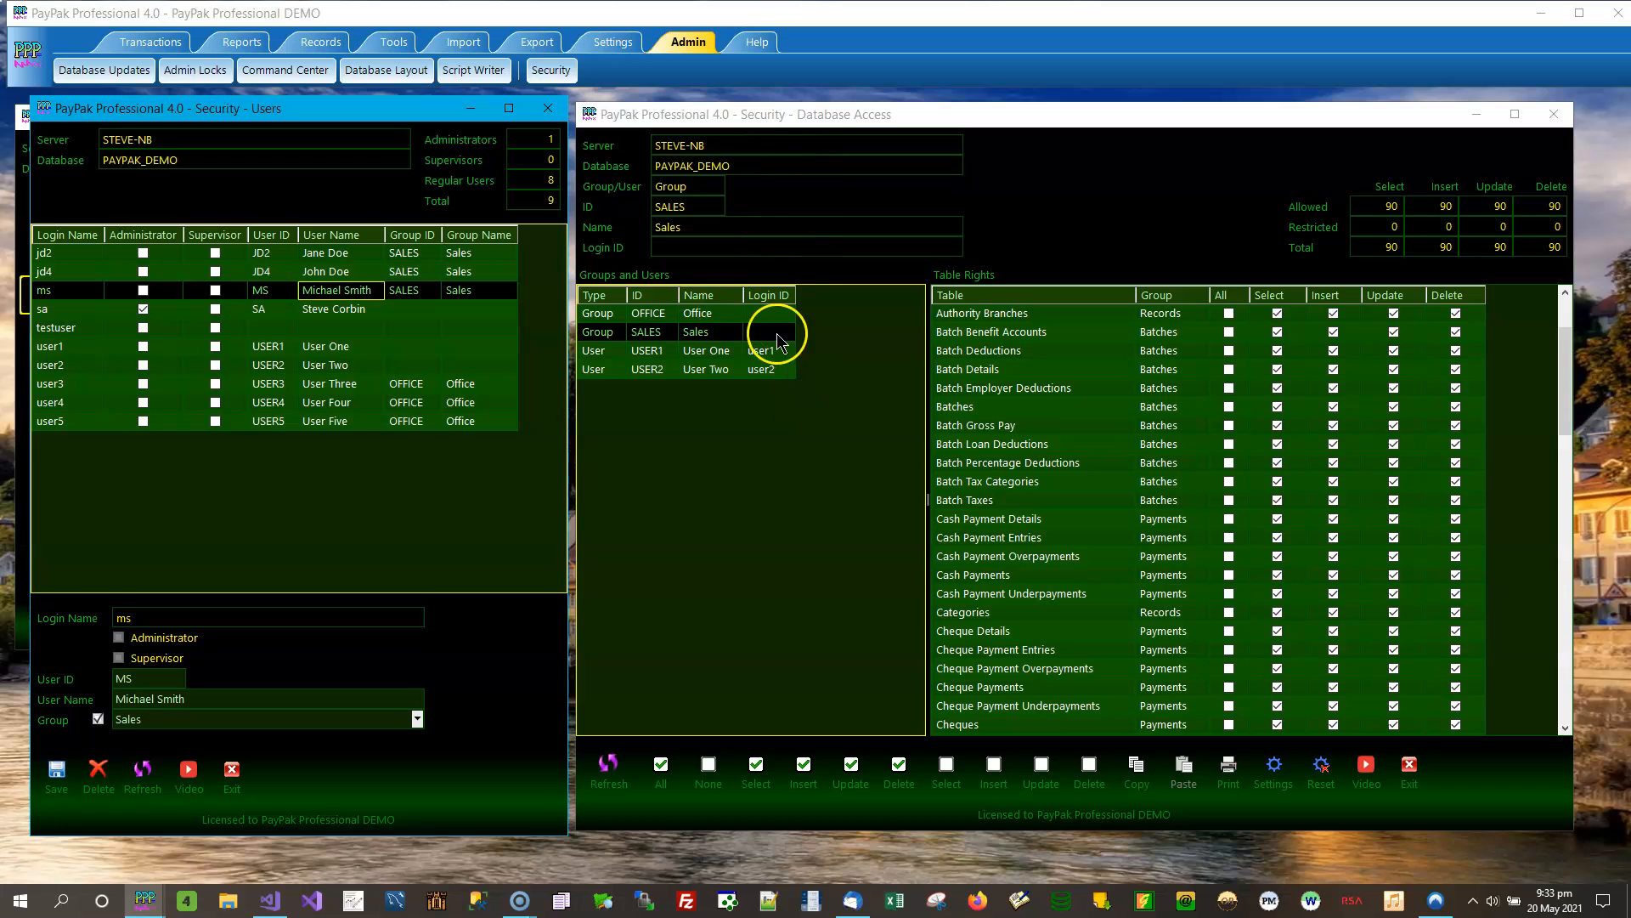
# Step: Check the group field of the sa login, and review the Database Access entries for Office, Sales, User One and User Two
pyautogui.click(411, 308)
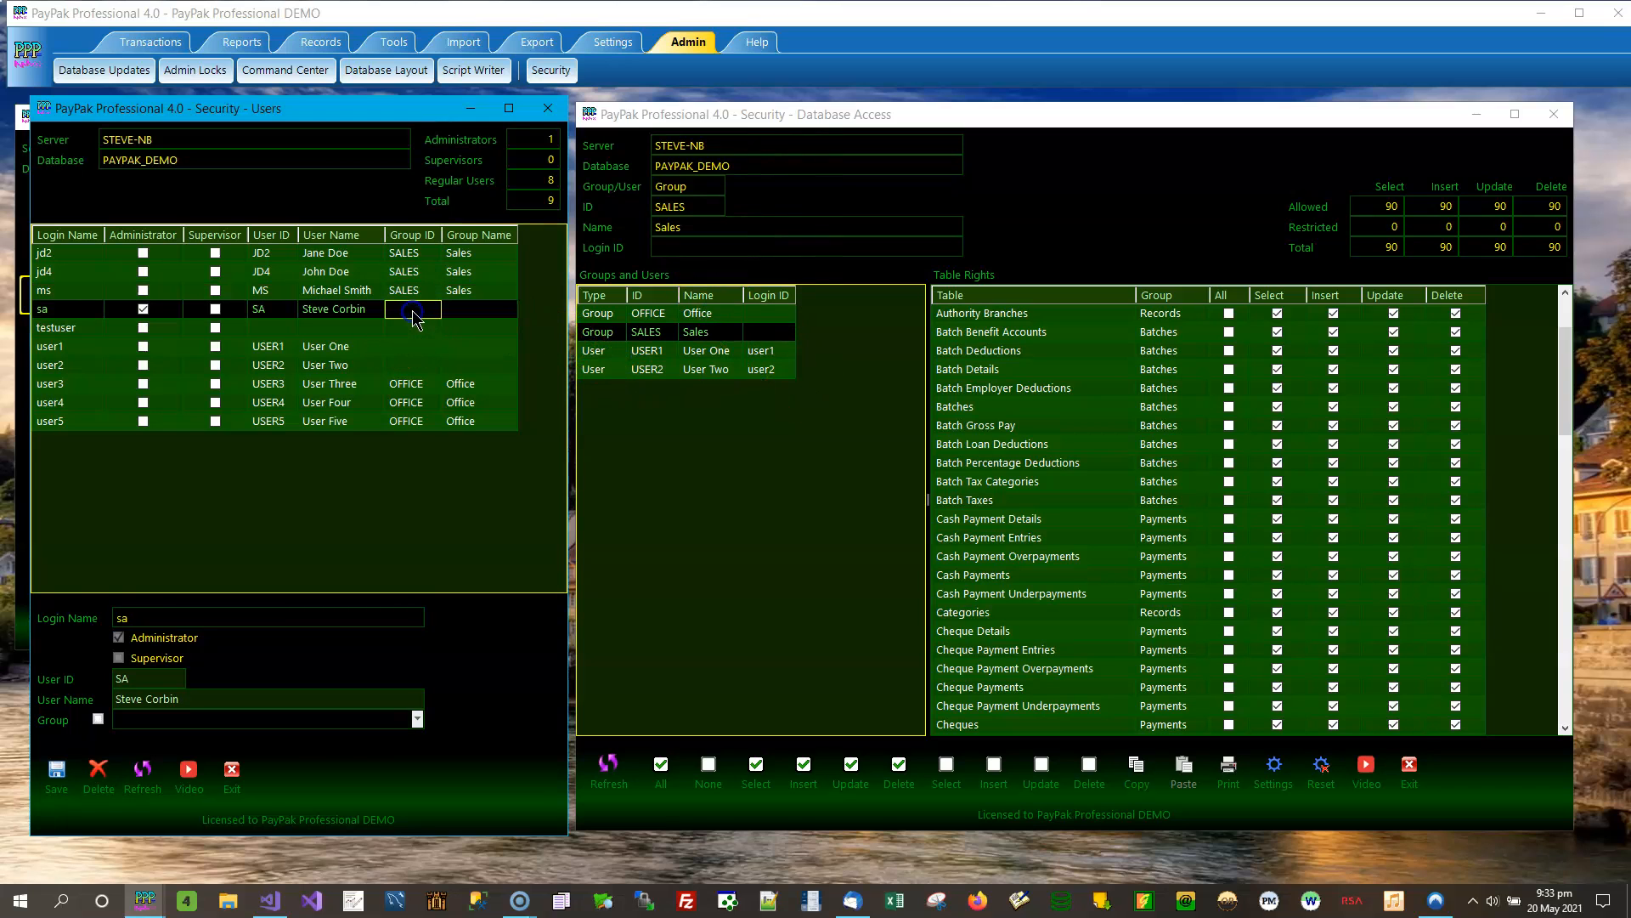
pyautogui.click(735, 371)
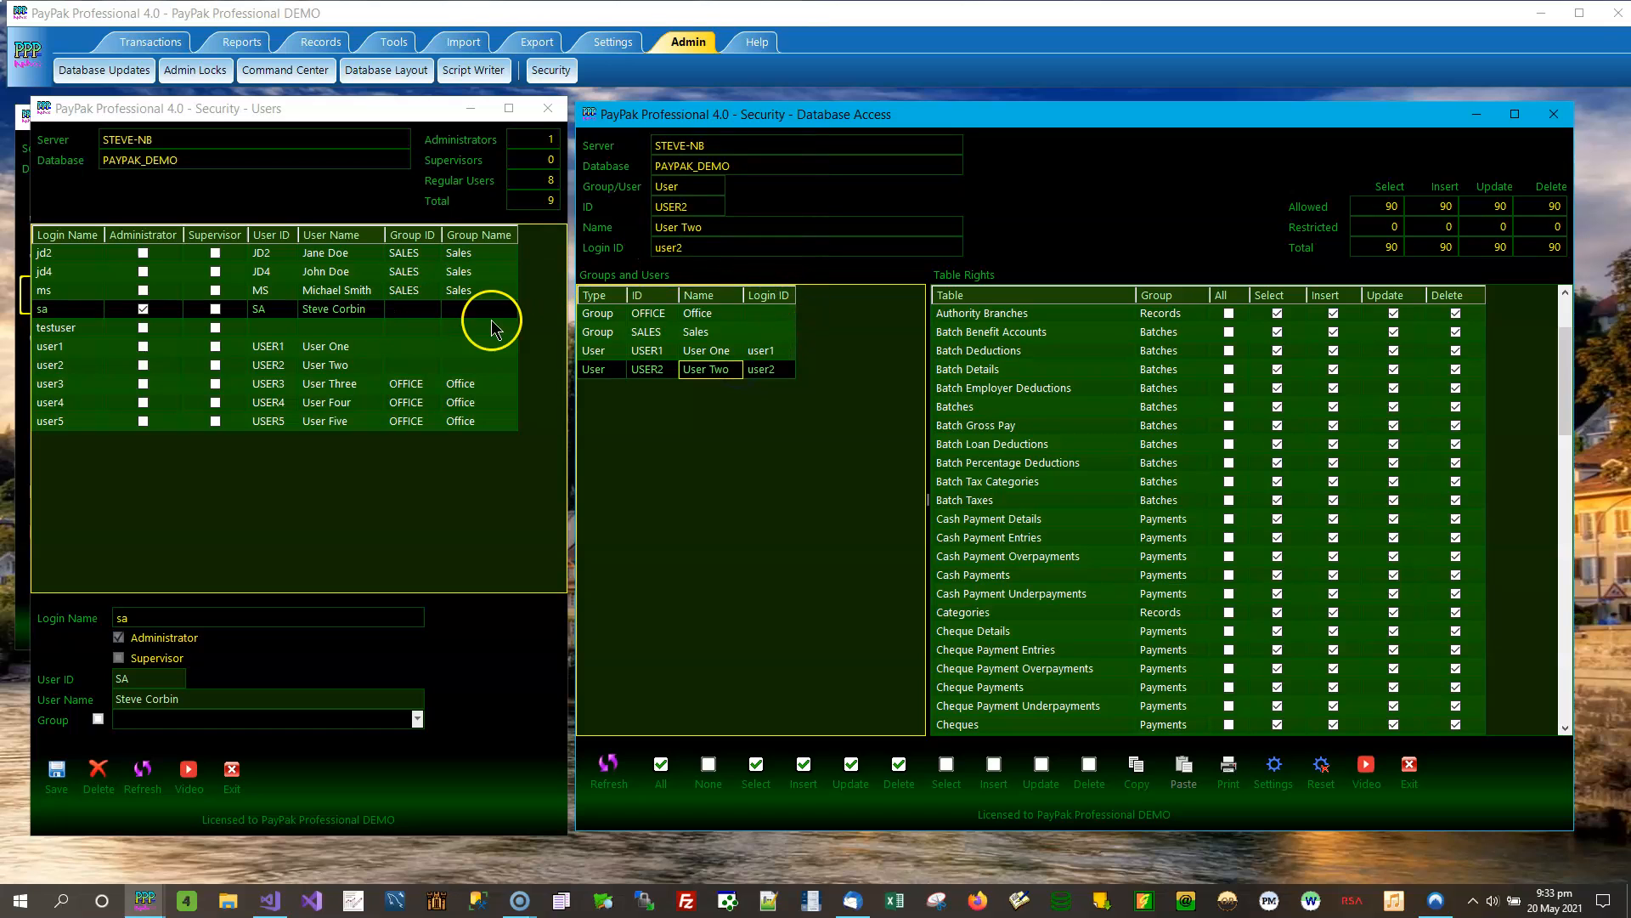
pyautogui.click(717, 316)
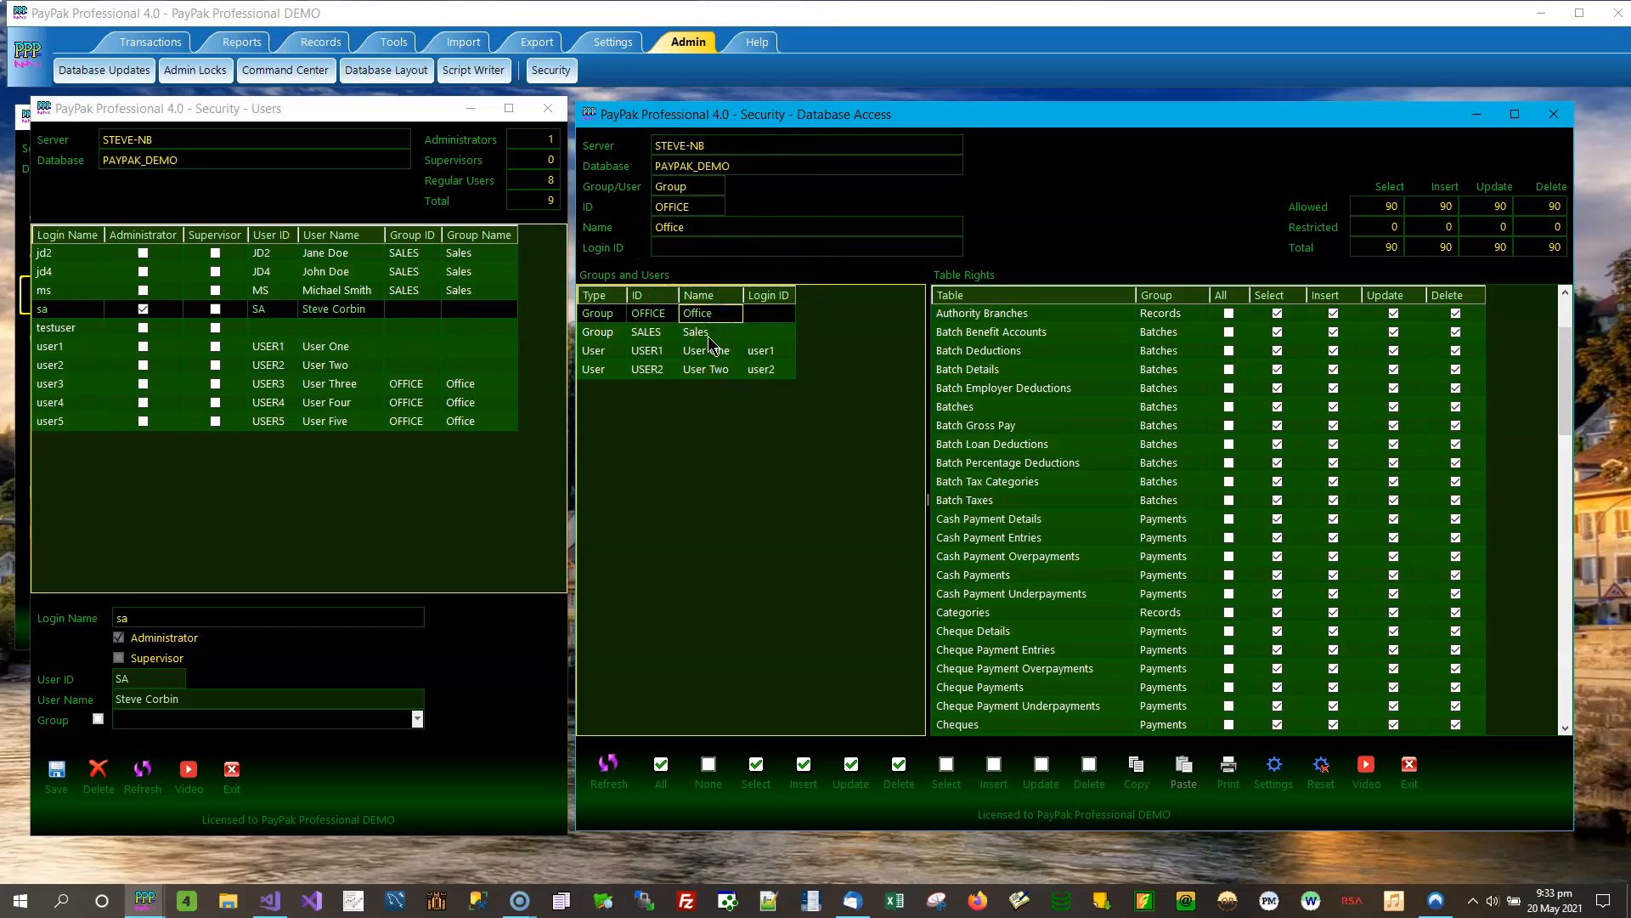
pyautogui.click(710, 333)
pyautogui.click(718, 352)
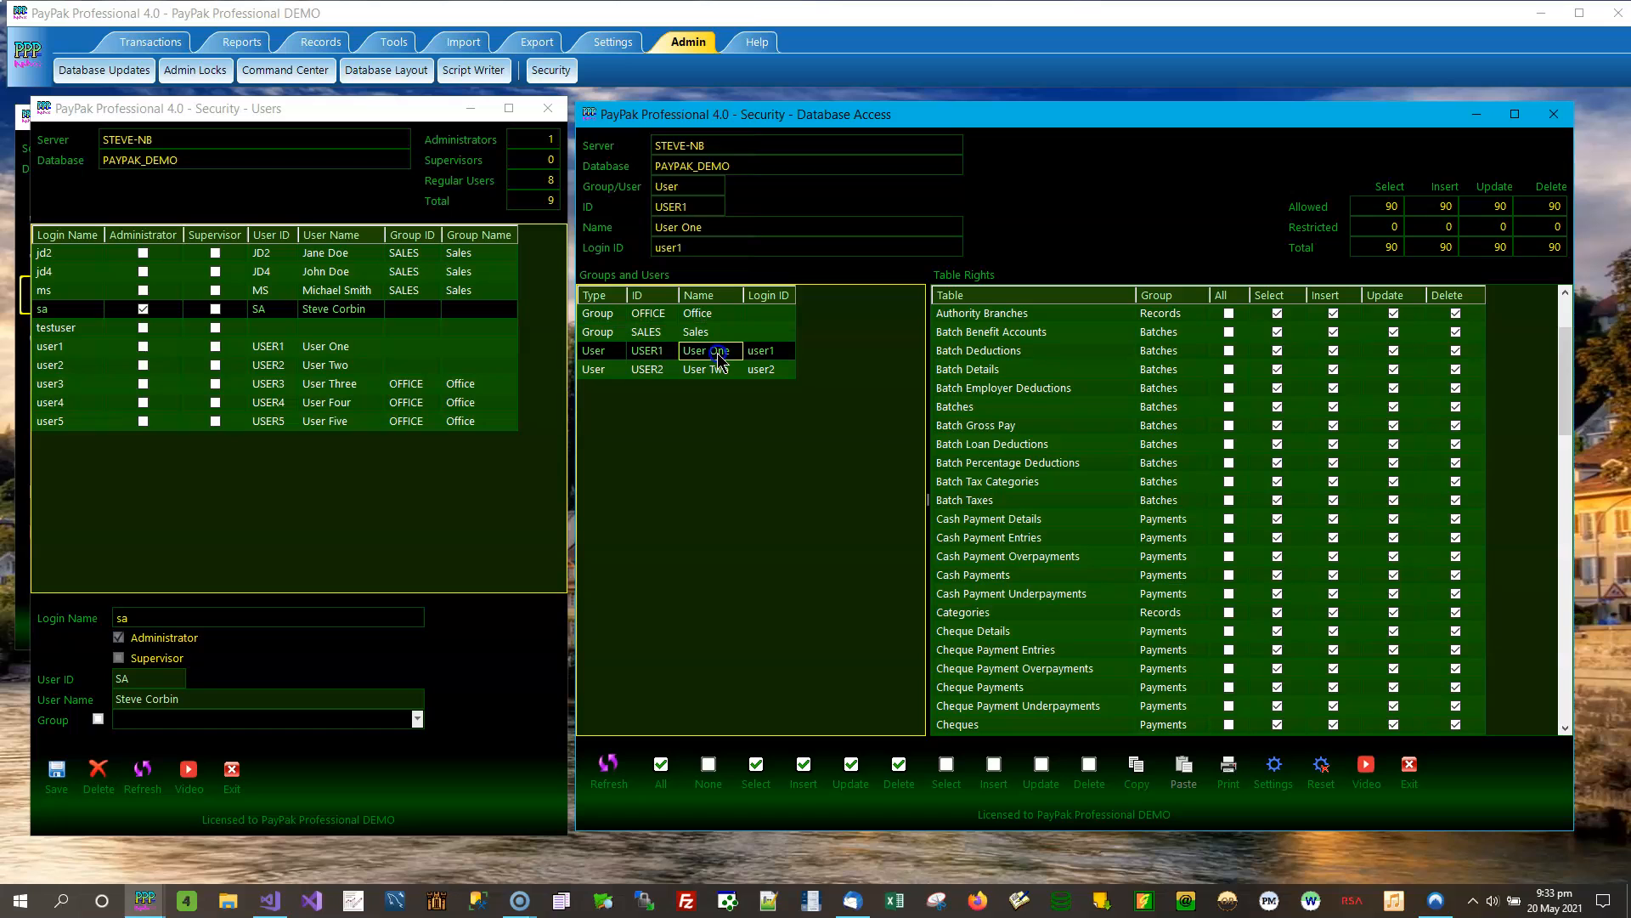
pyautogui.click(719, 365)
pyautogui.click(711, 315)
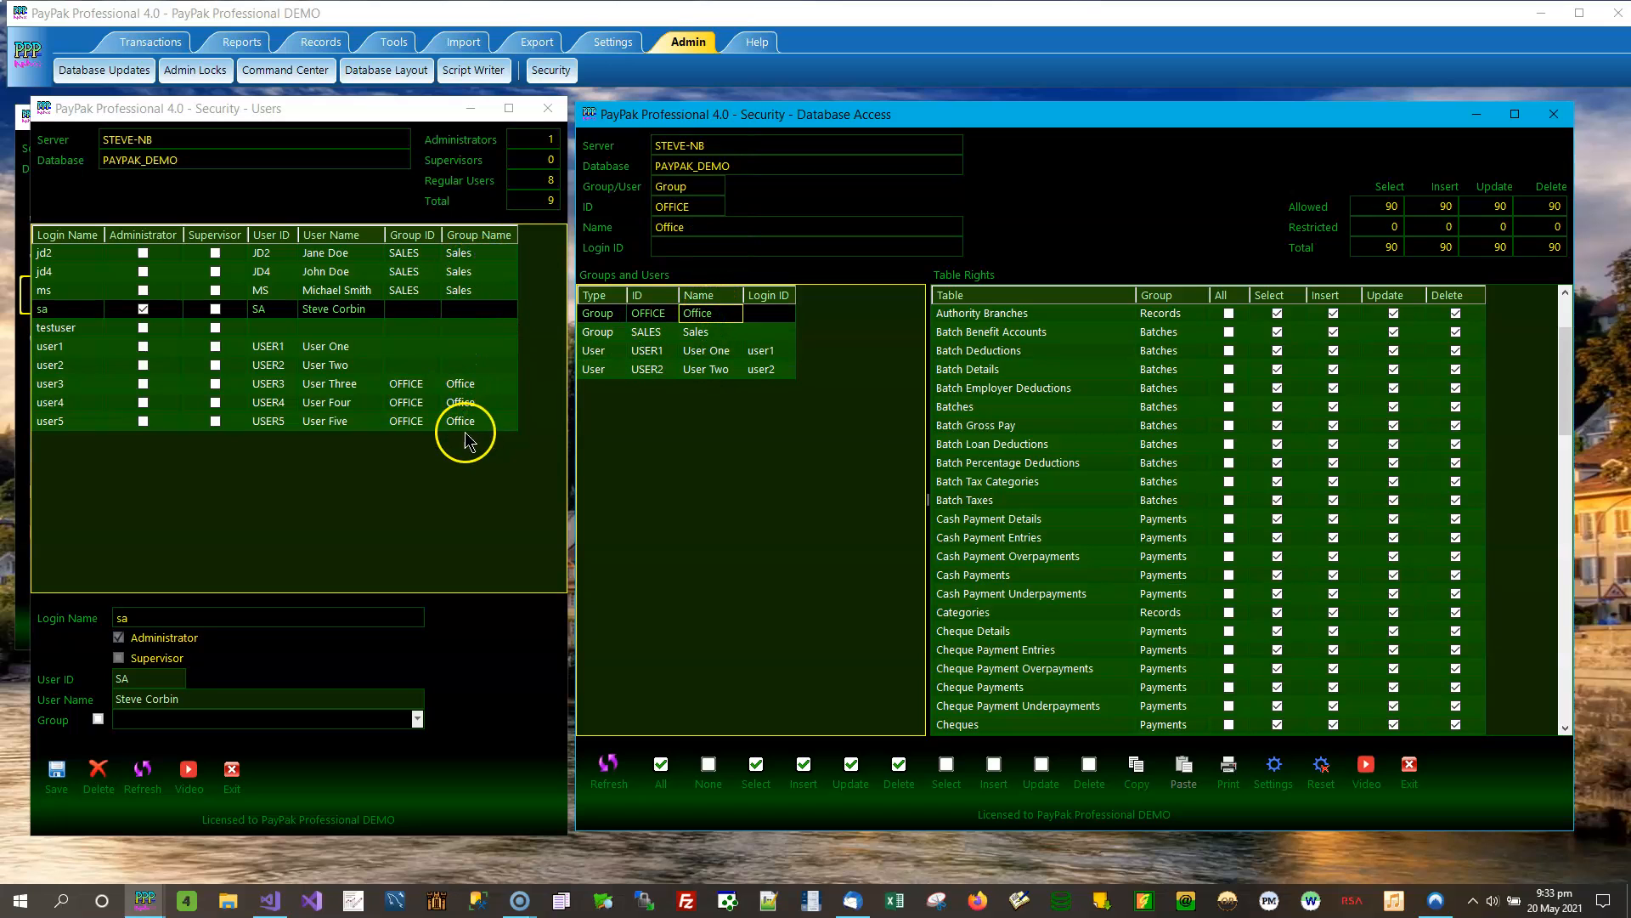
pyautogui.click(710, 332)
pyautogui.click(723, 351)
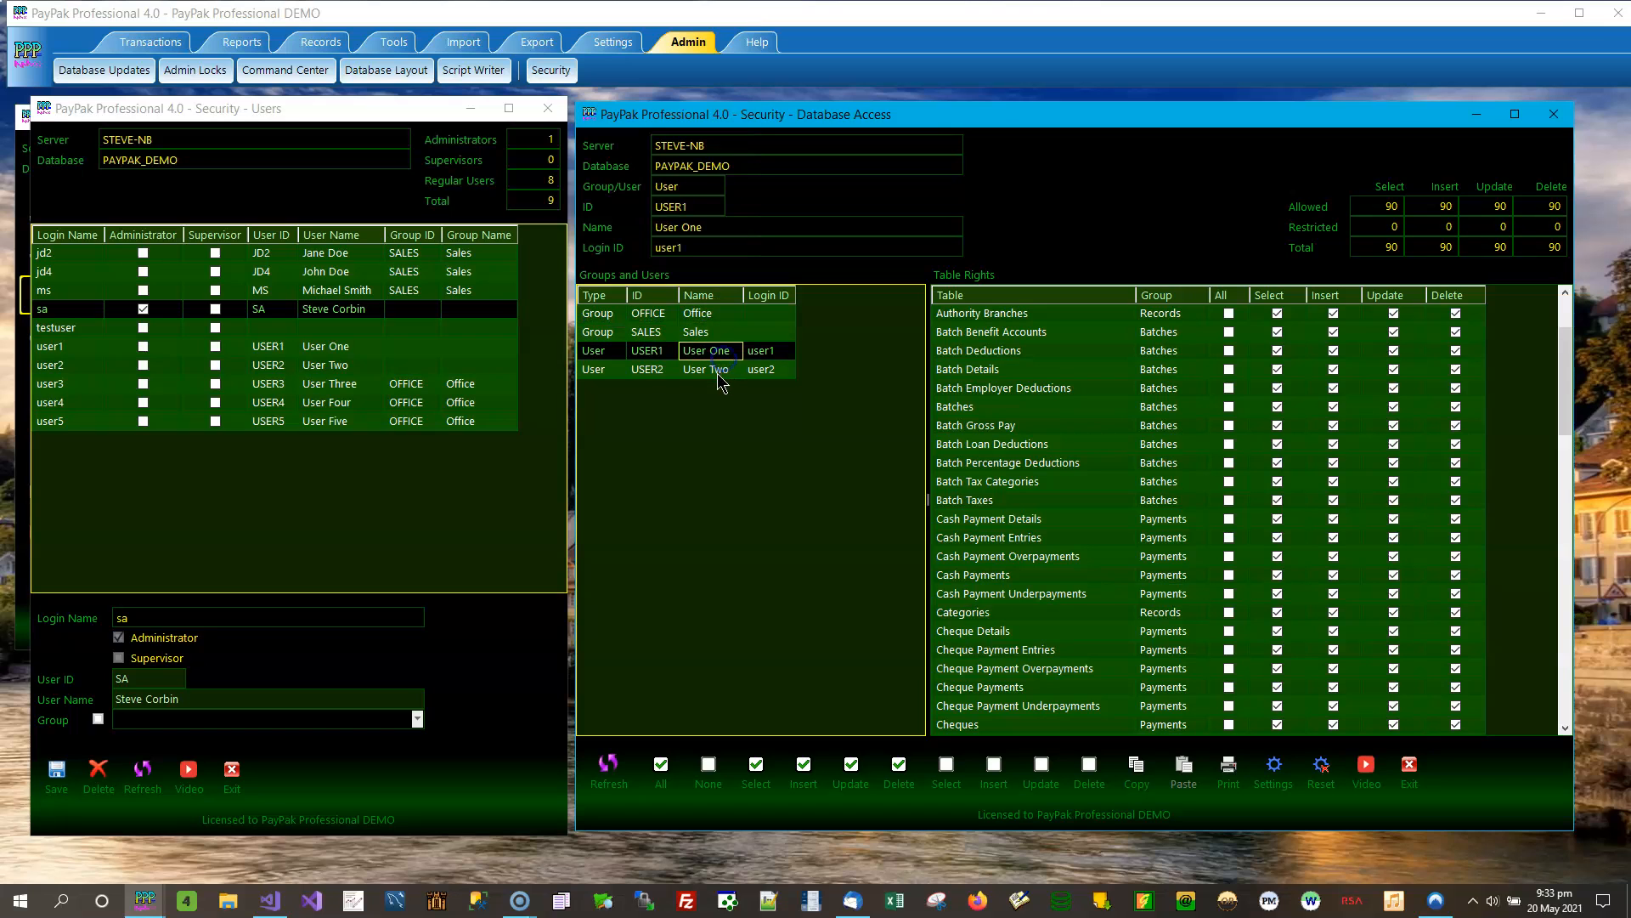
pyautogui.click(721, 371)
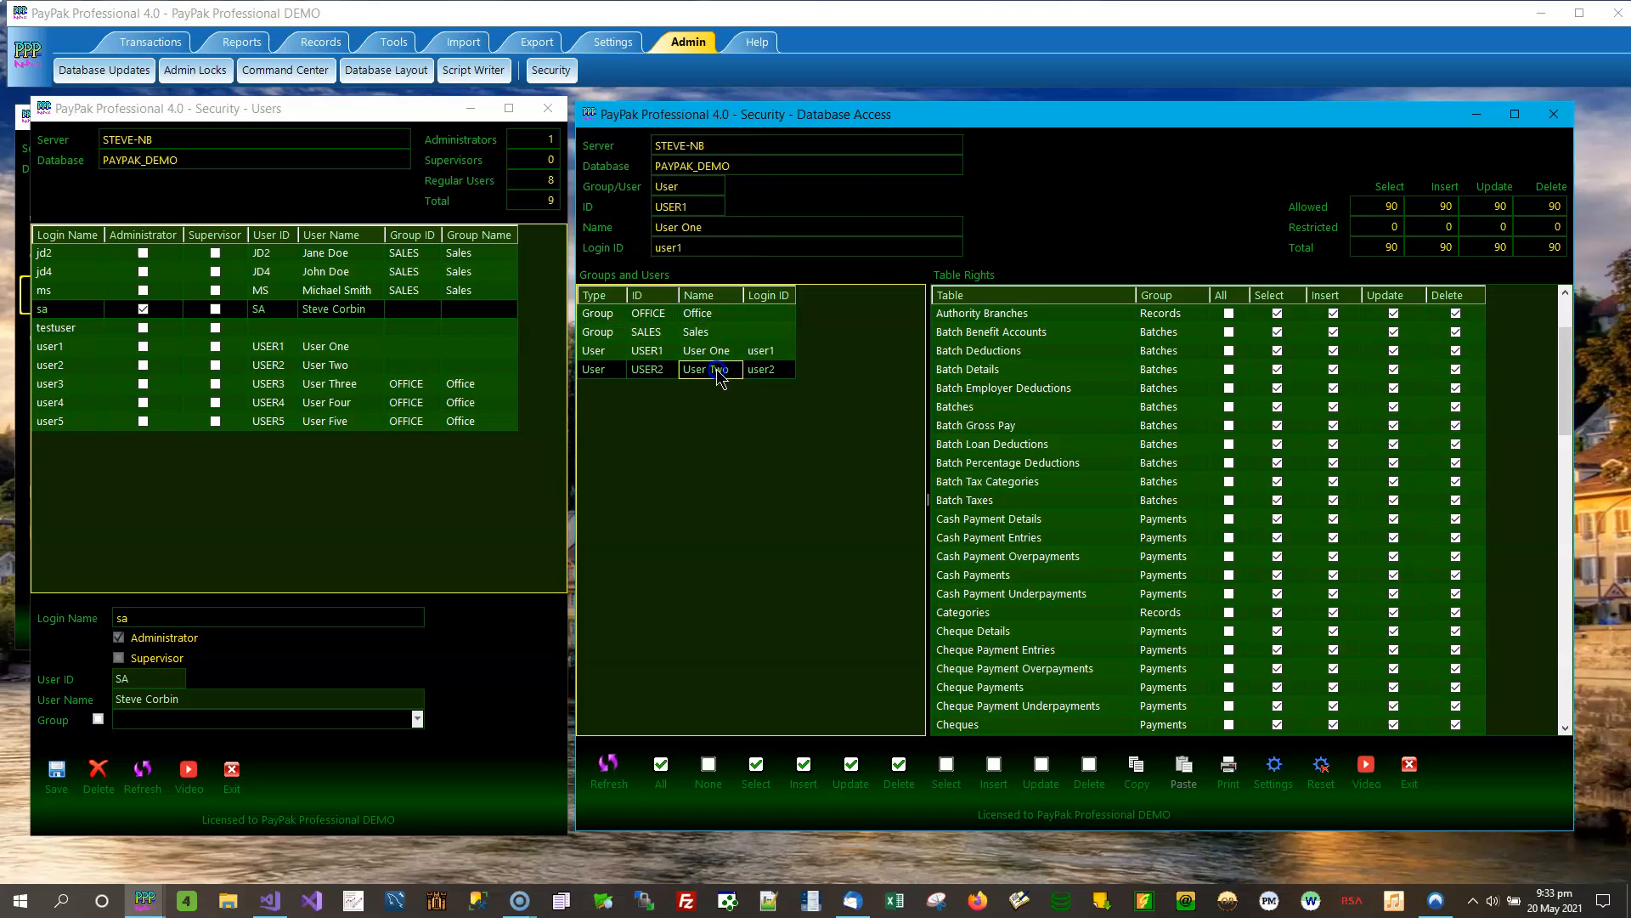
pyautogui.click(675, 315)
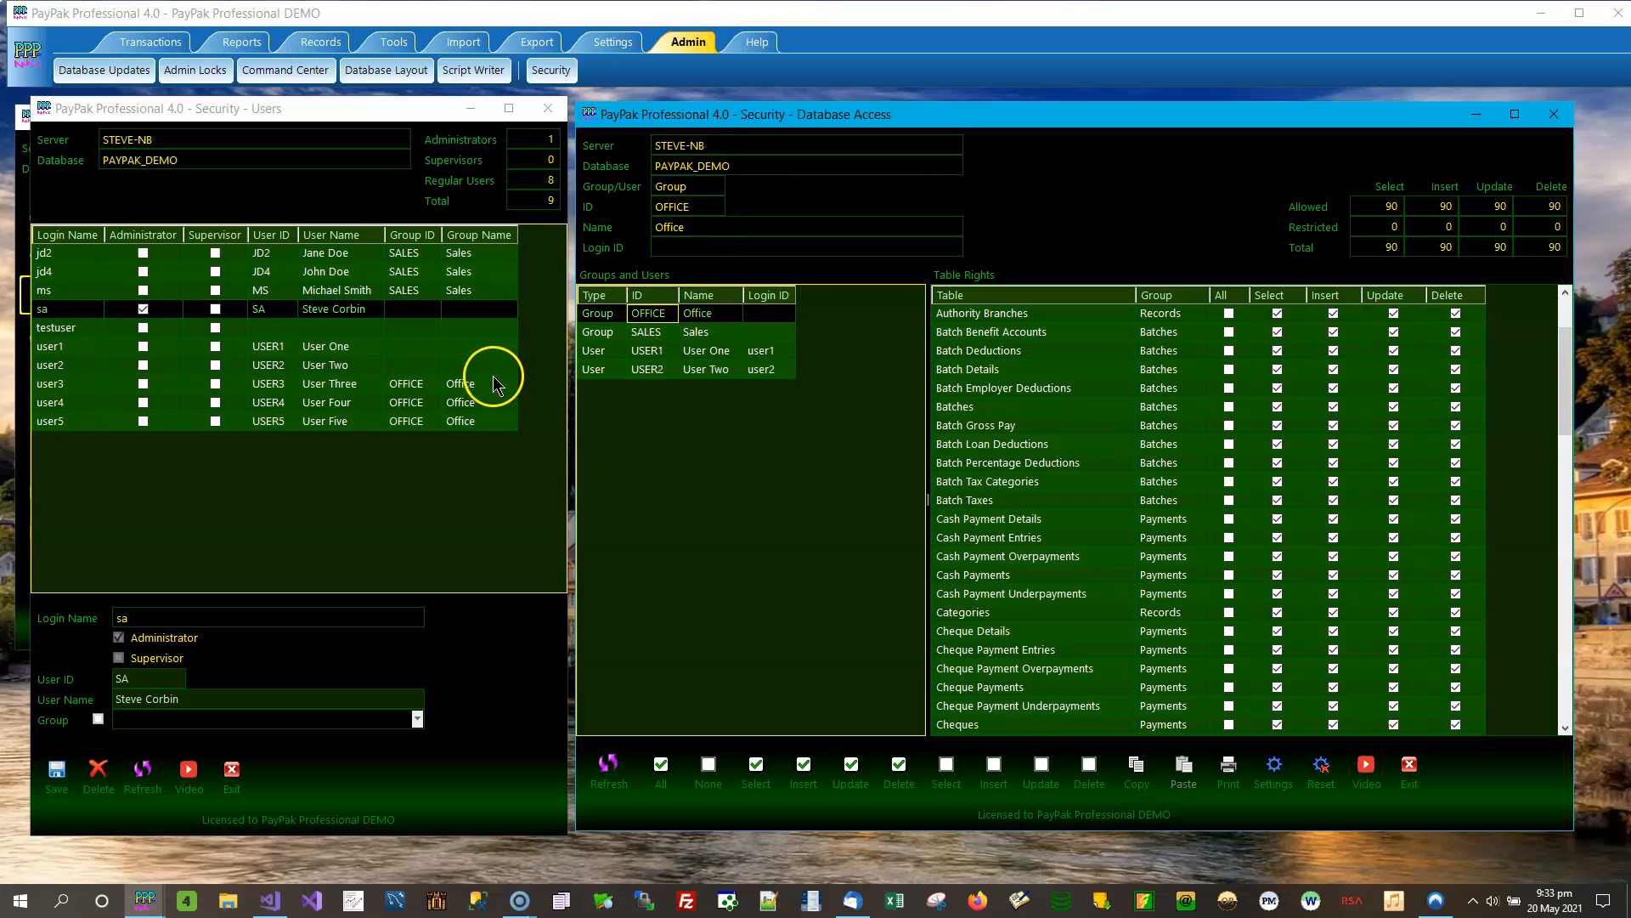
# Step: Review the group assignments of user3, user4 and user5 in the Users window
pyautogui.click(474, 401)
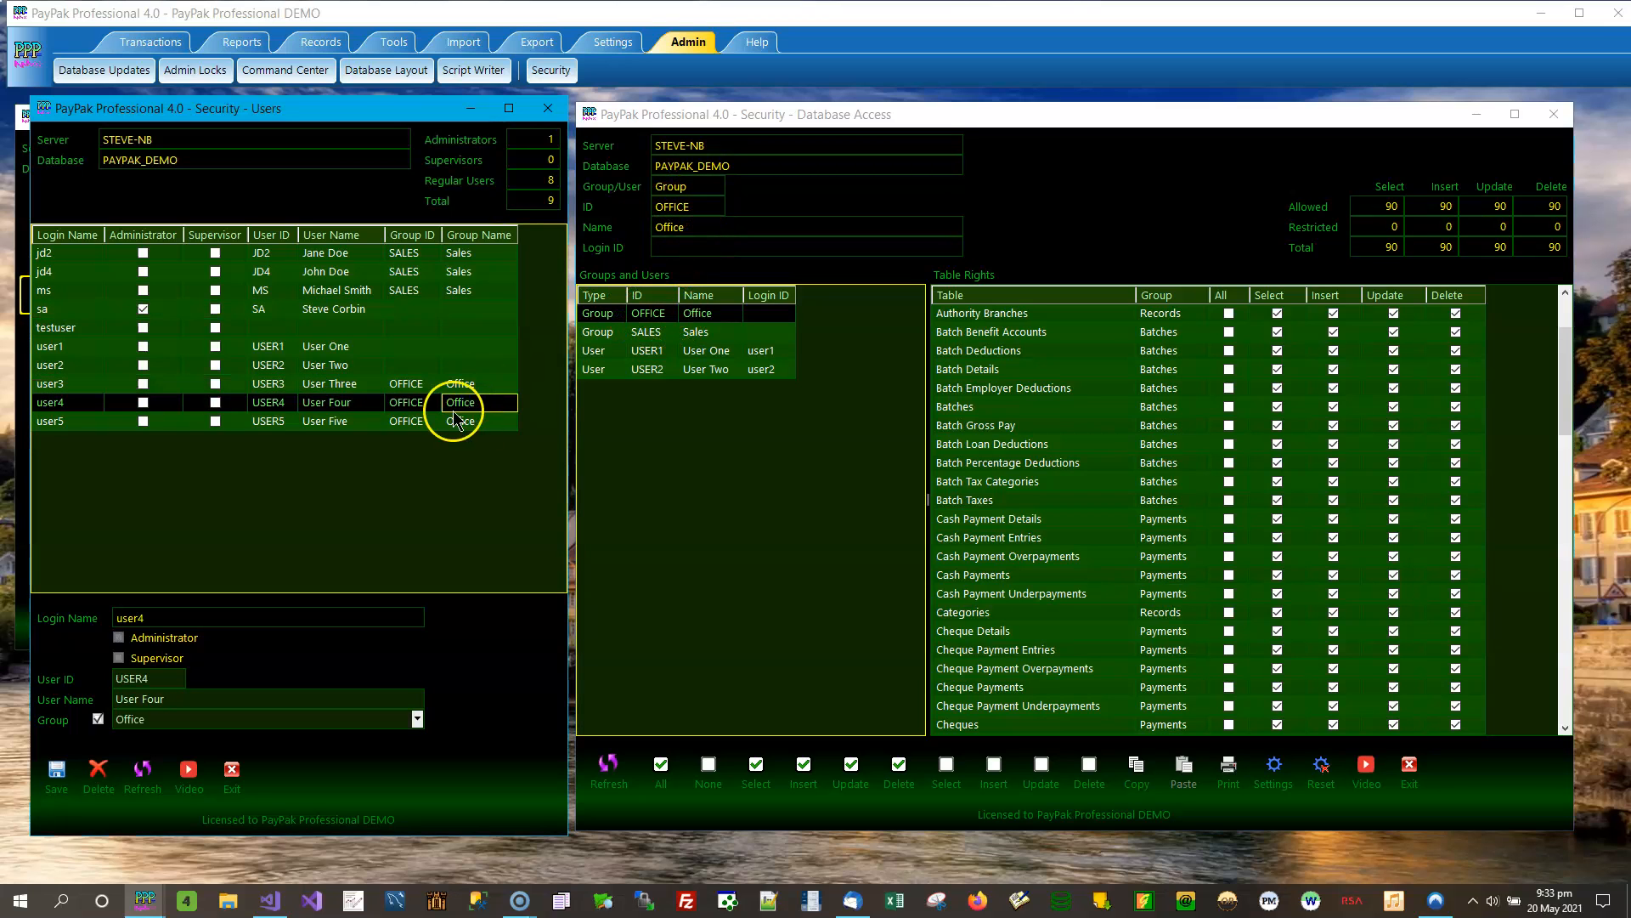
pyautogui.click(363, 384)
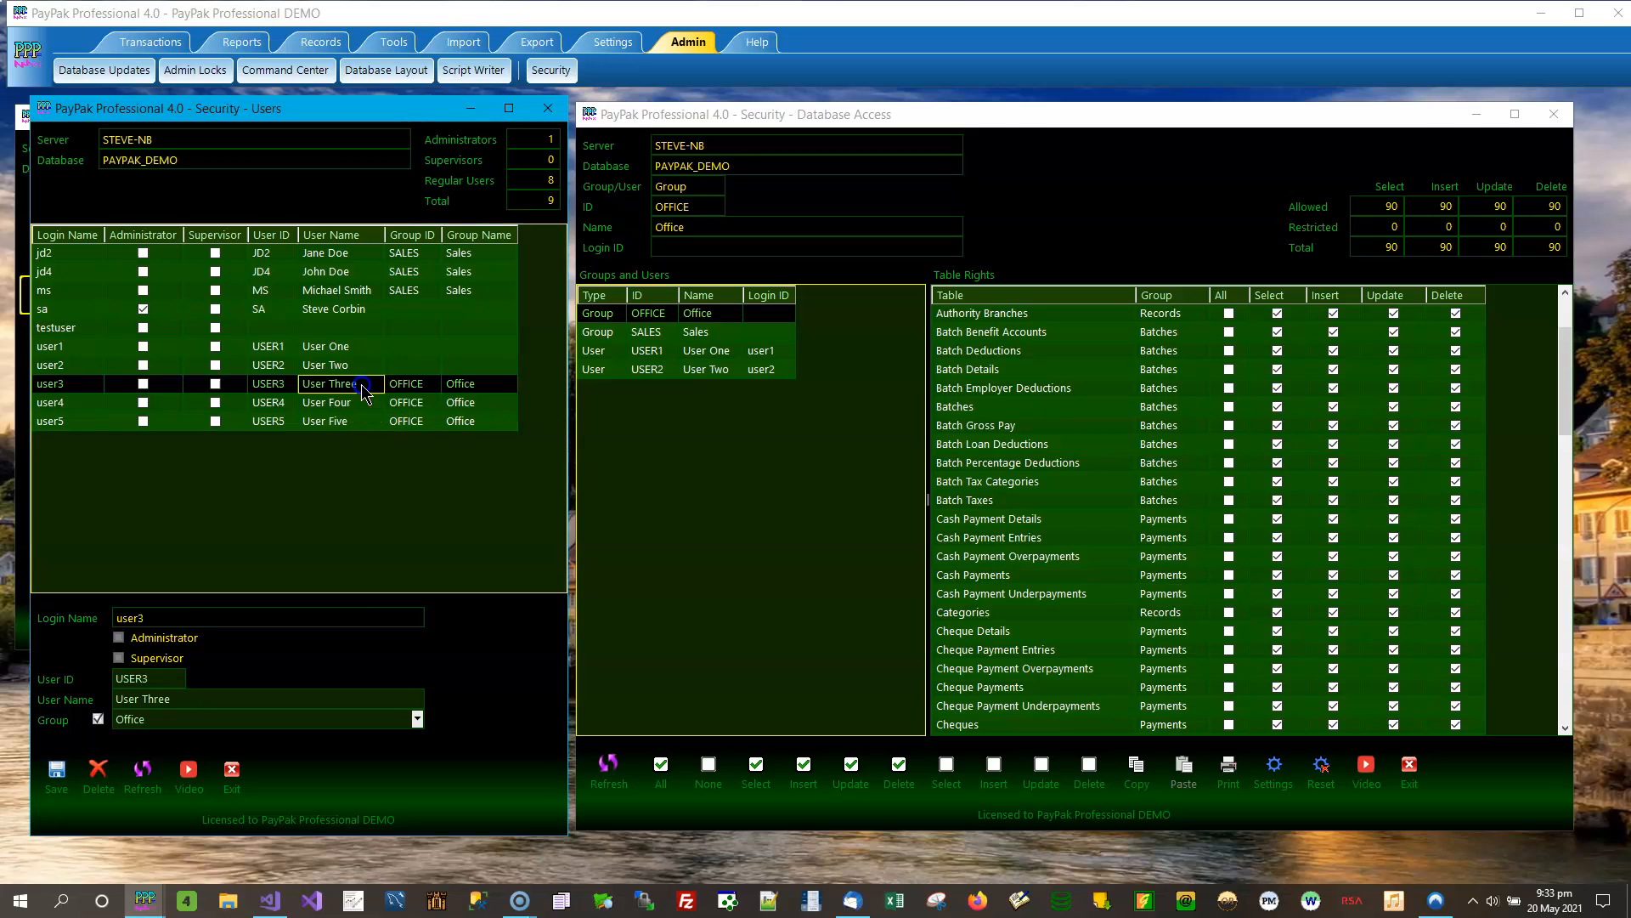
pyautogui.click(357, 404)
pyautogui.click(347, 423)
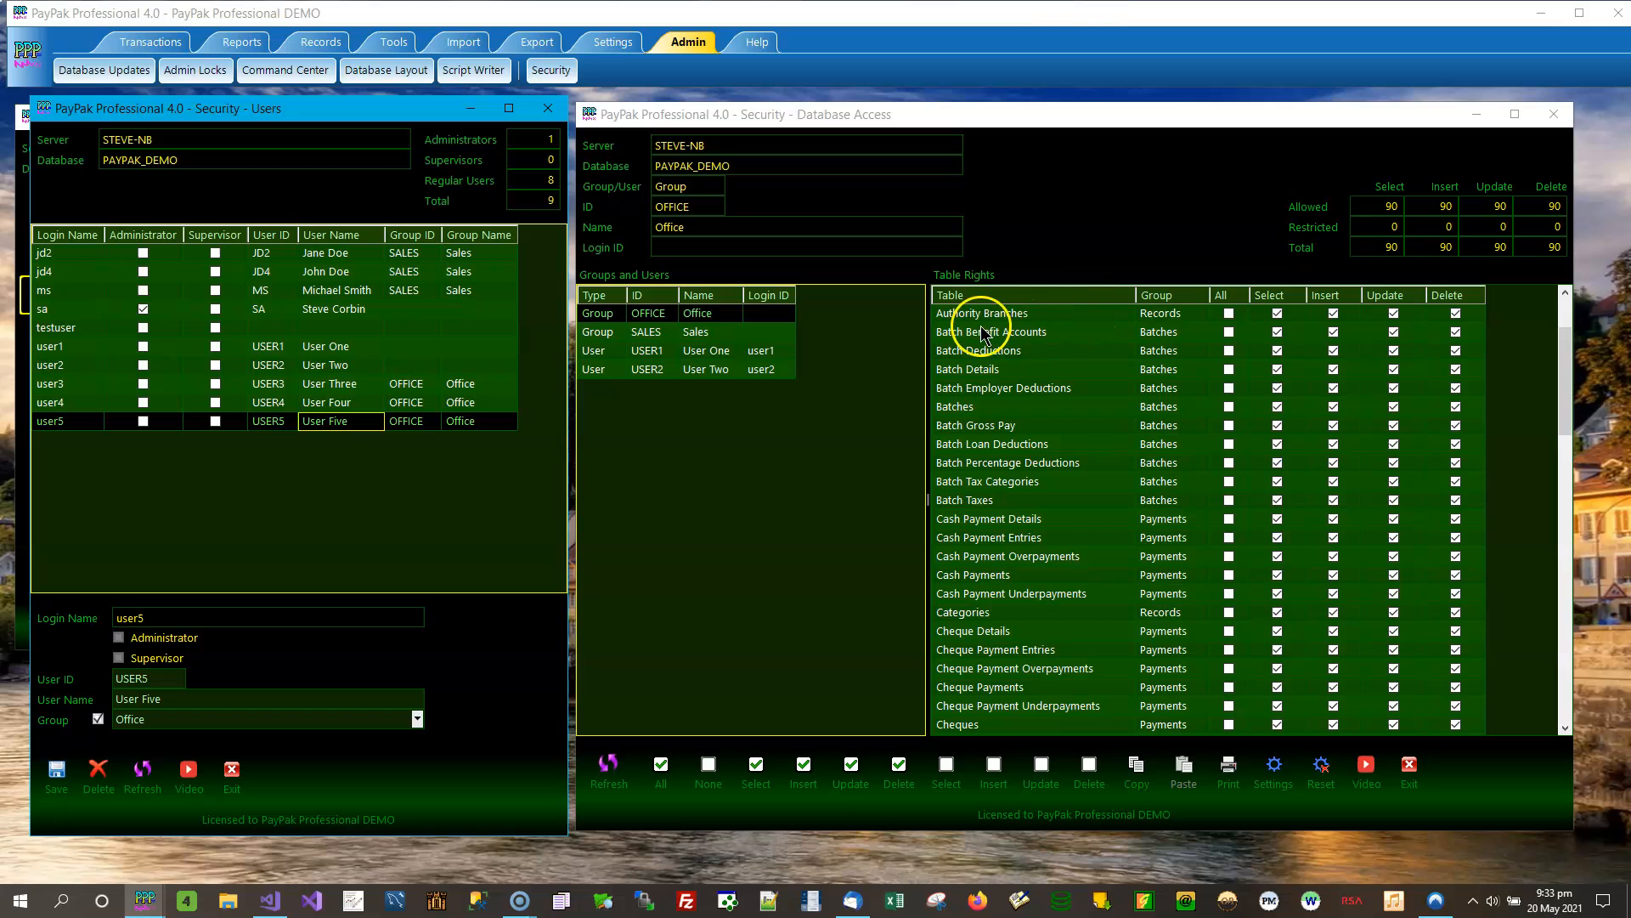
# Step: Sort the Office group's table rights by table name and by group in both directions, finishing with table names in ascending order
pyautogui.click(1044, 316)
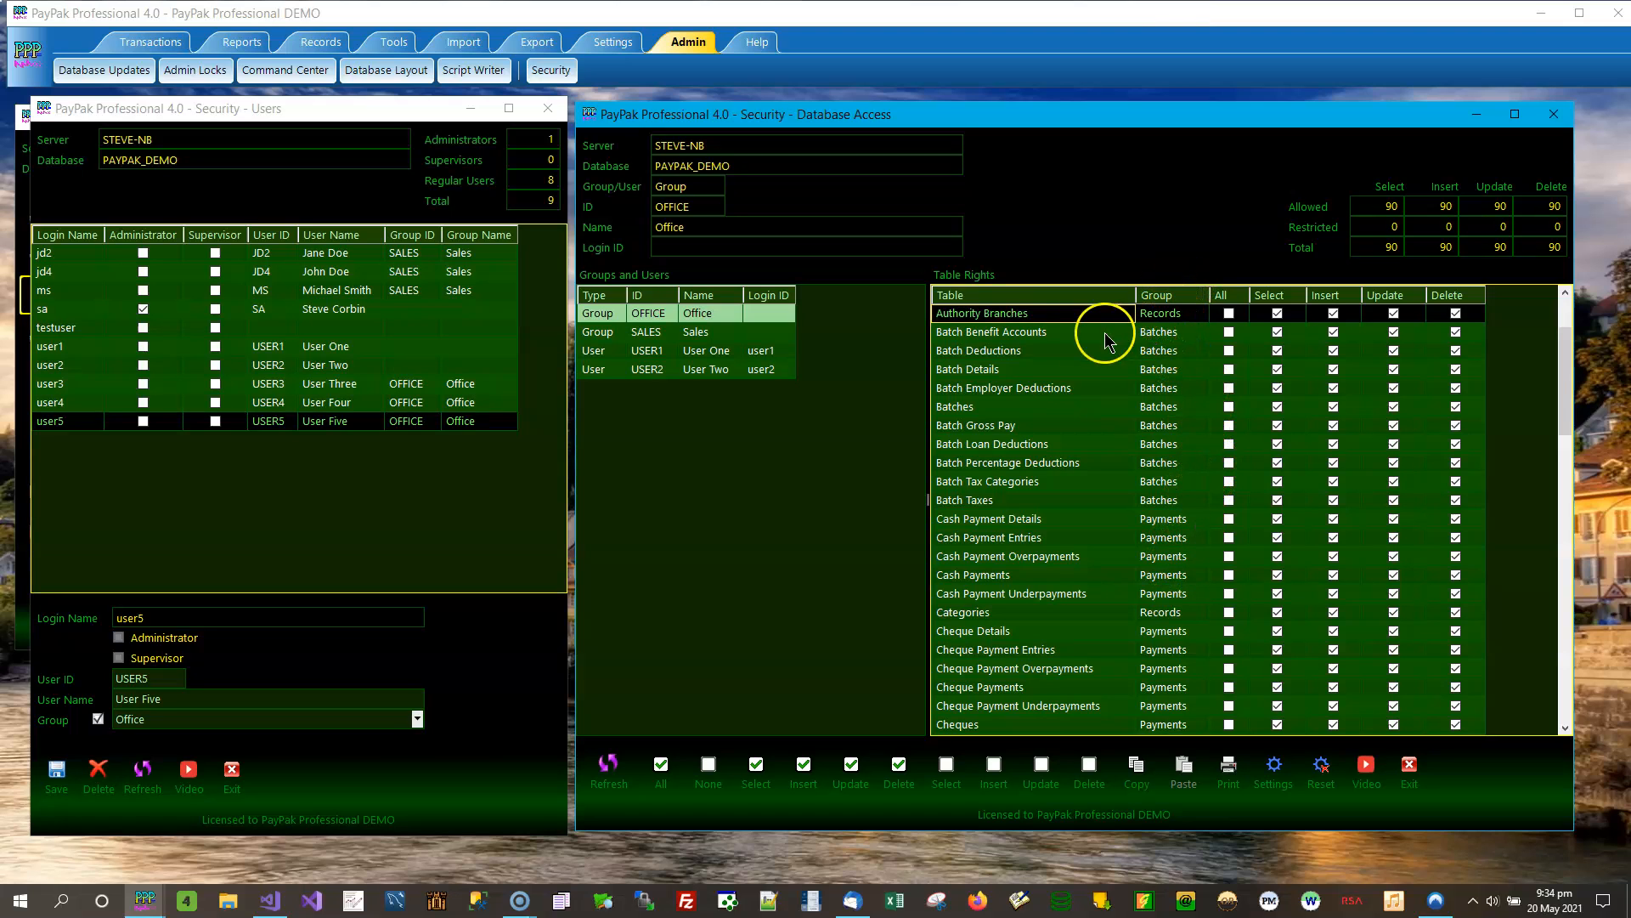
pyautogui.click(1122, 298)
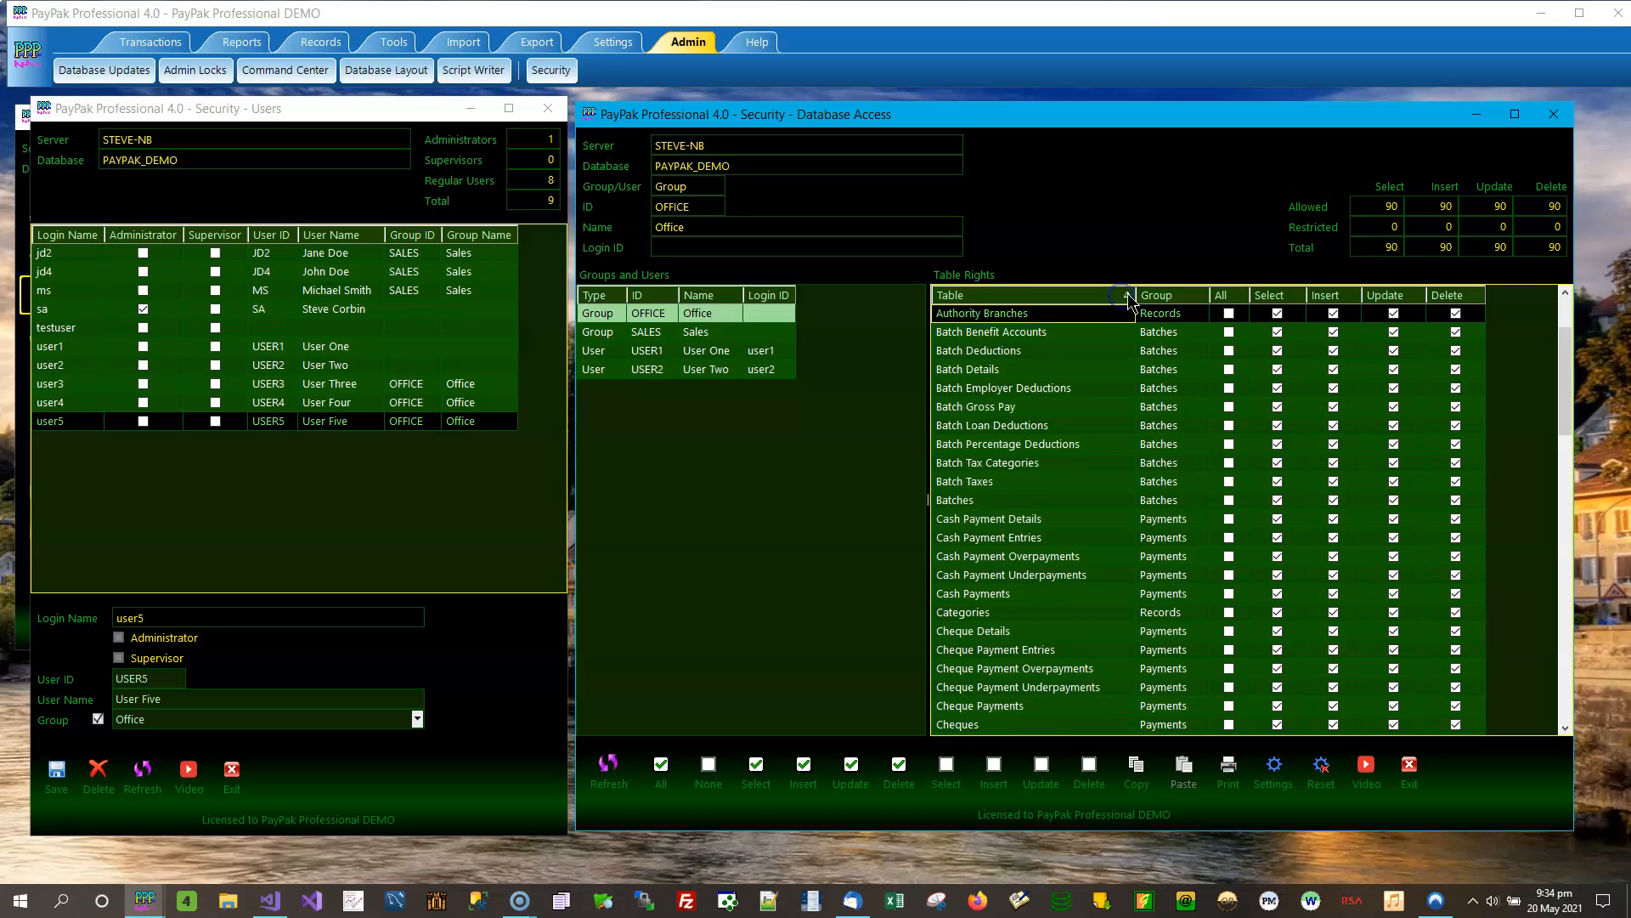
pyautogui.click(1127, 297)
pyautogui.click(1129, 298)
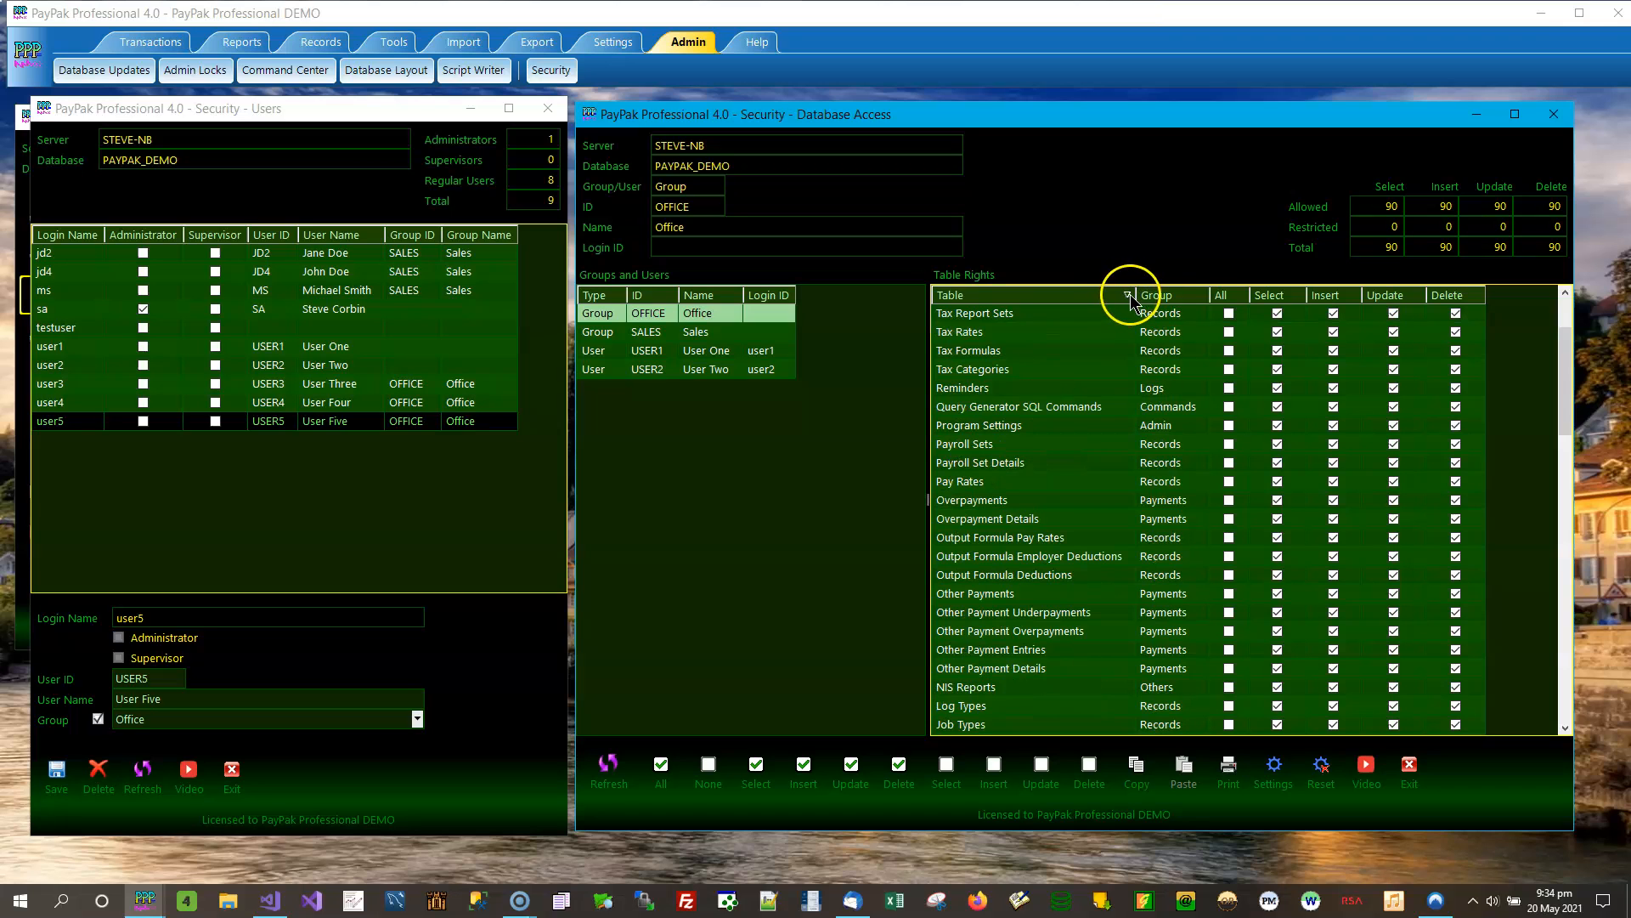
pyautogui.click(1184, 294)
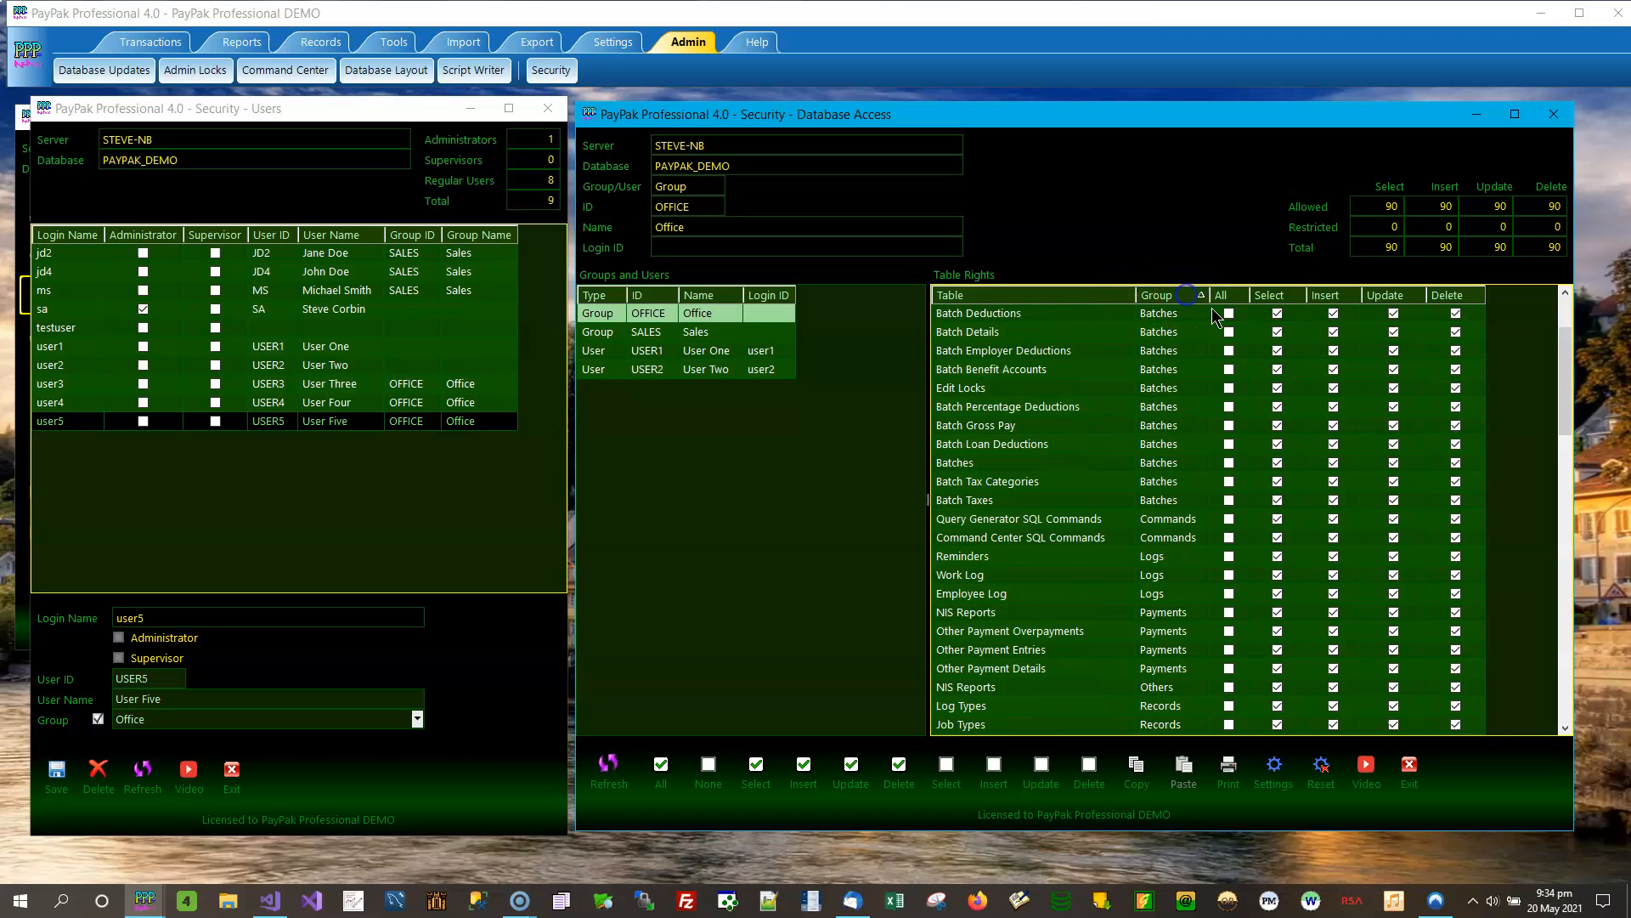
pyautogui.click(1206, 297)
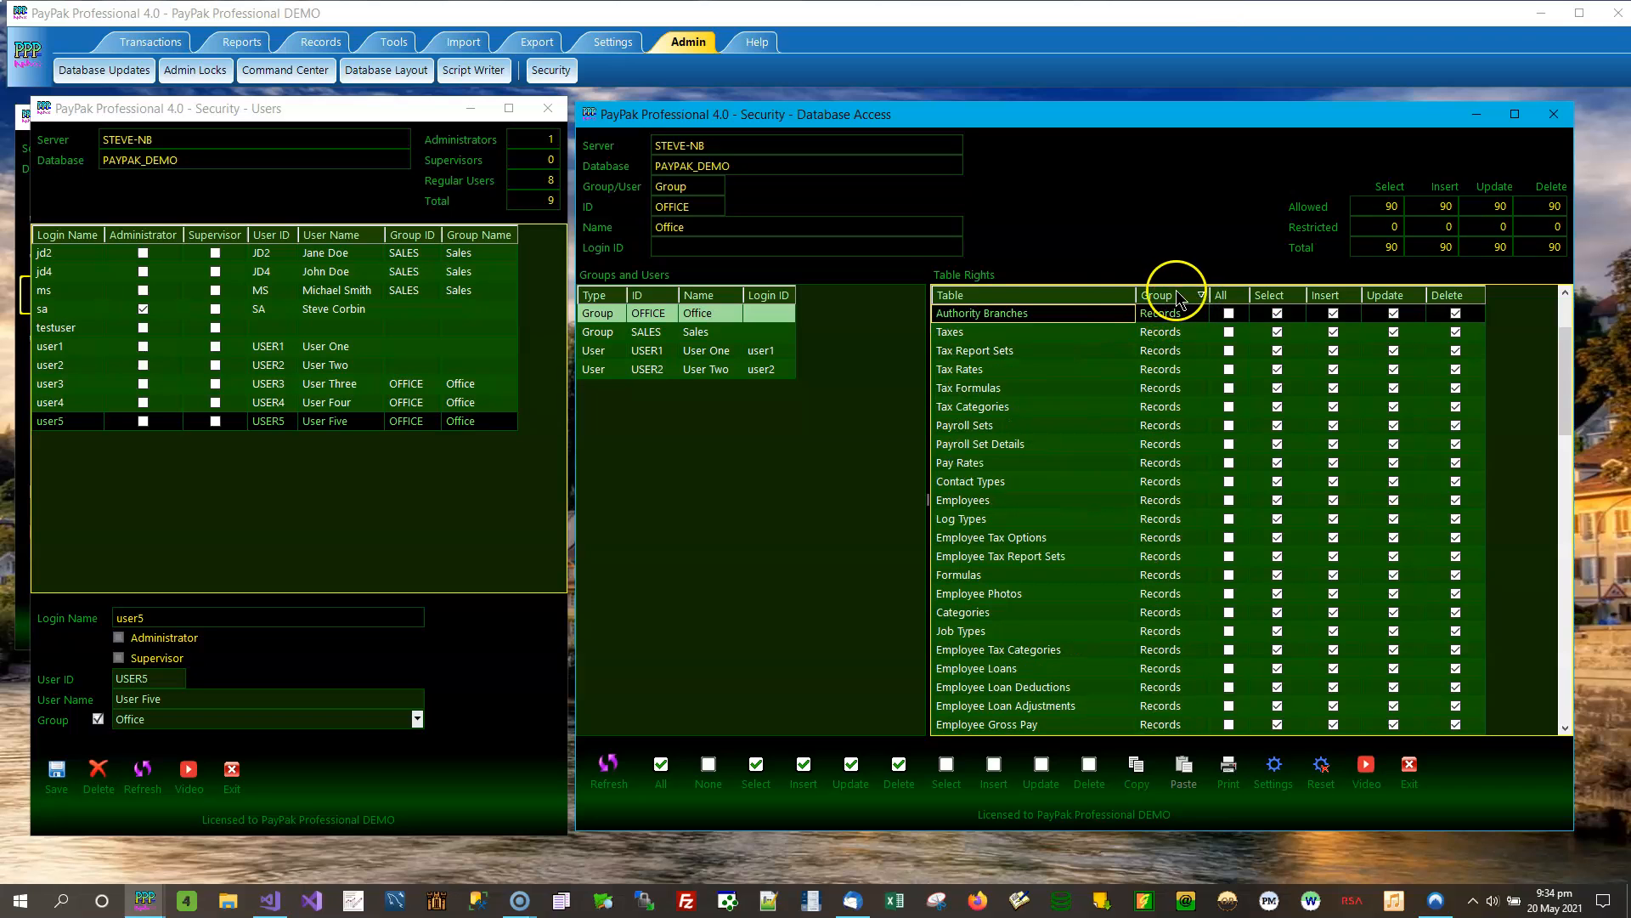
pyautogui.click(1110, 302)
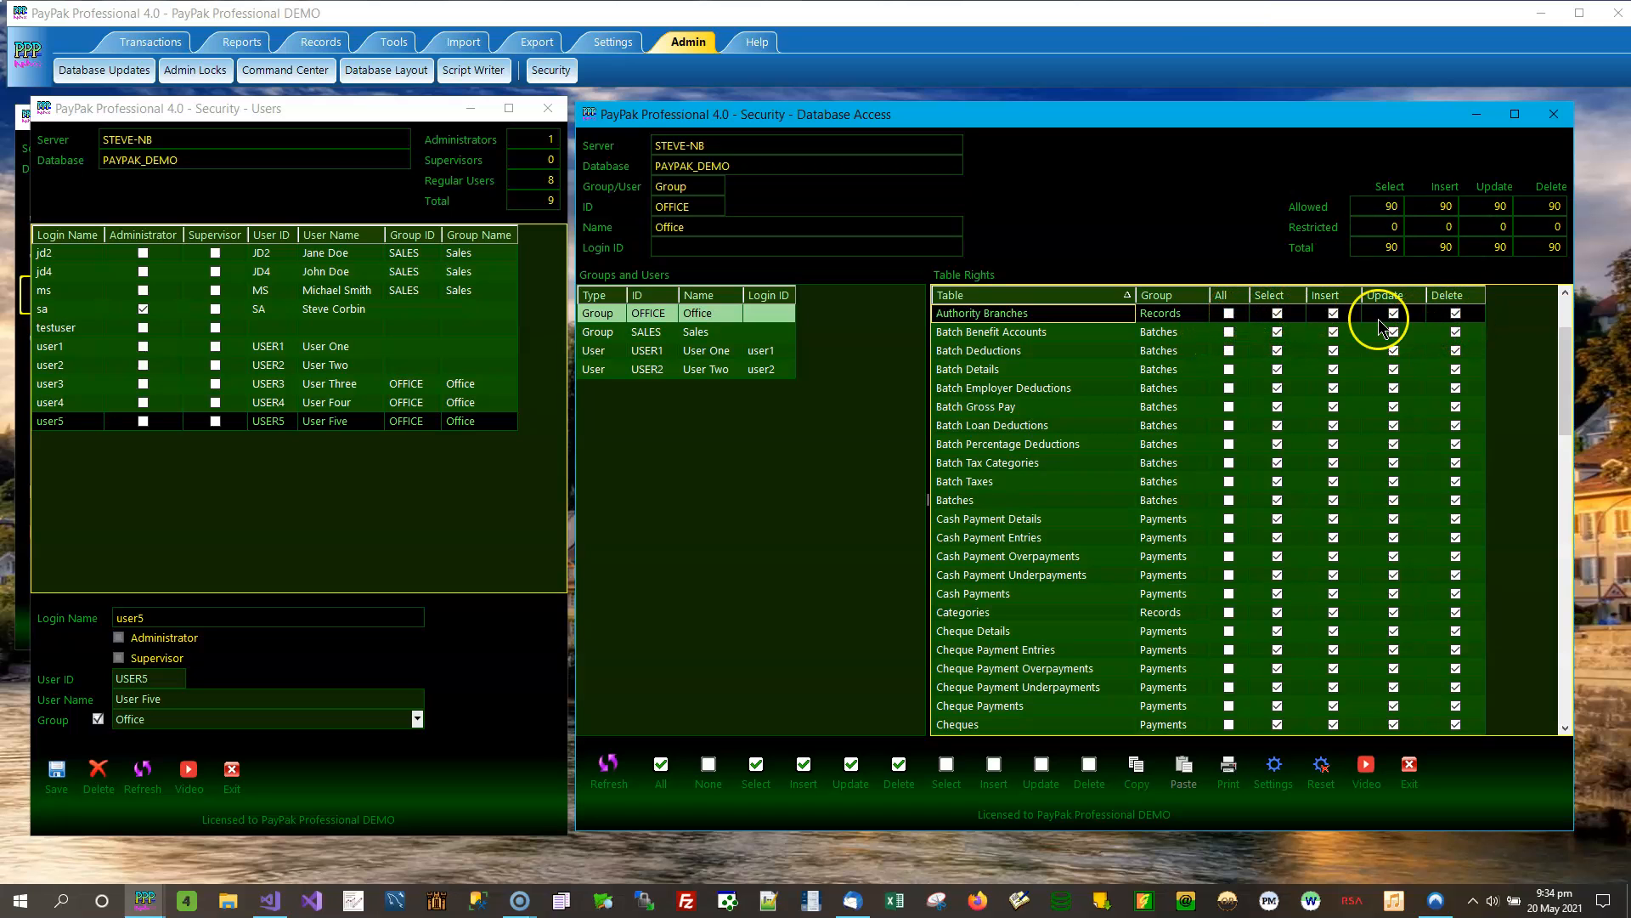
# Step: Select all rights on the Authority Branches table for the Office group, and clear them all again
pyautogui.click(1228, 313)
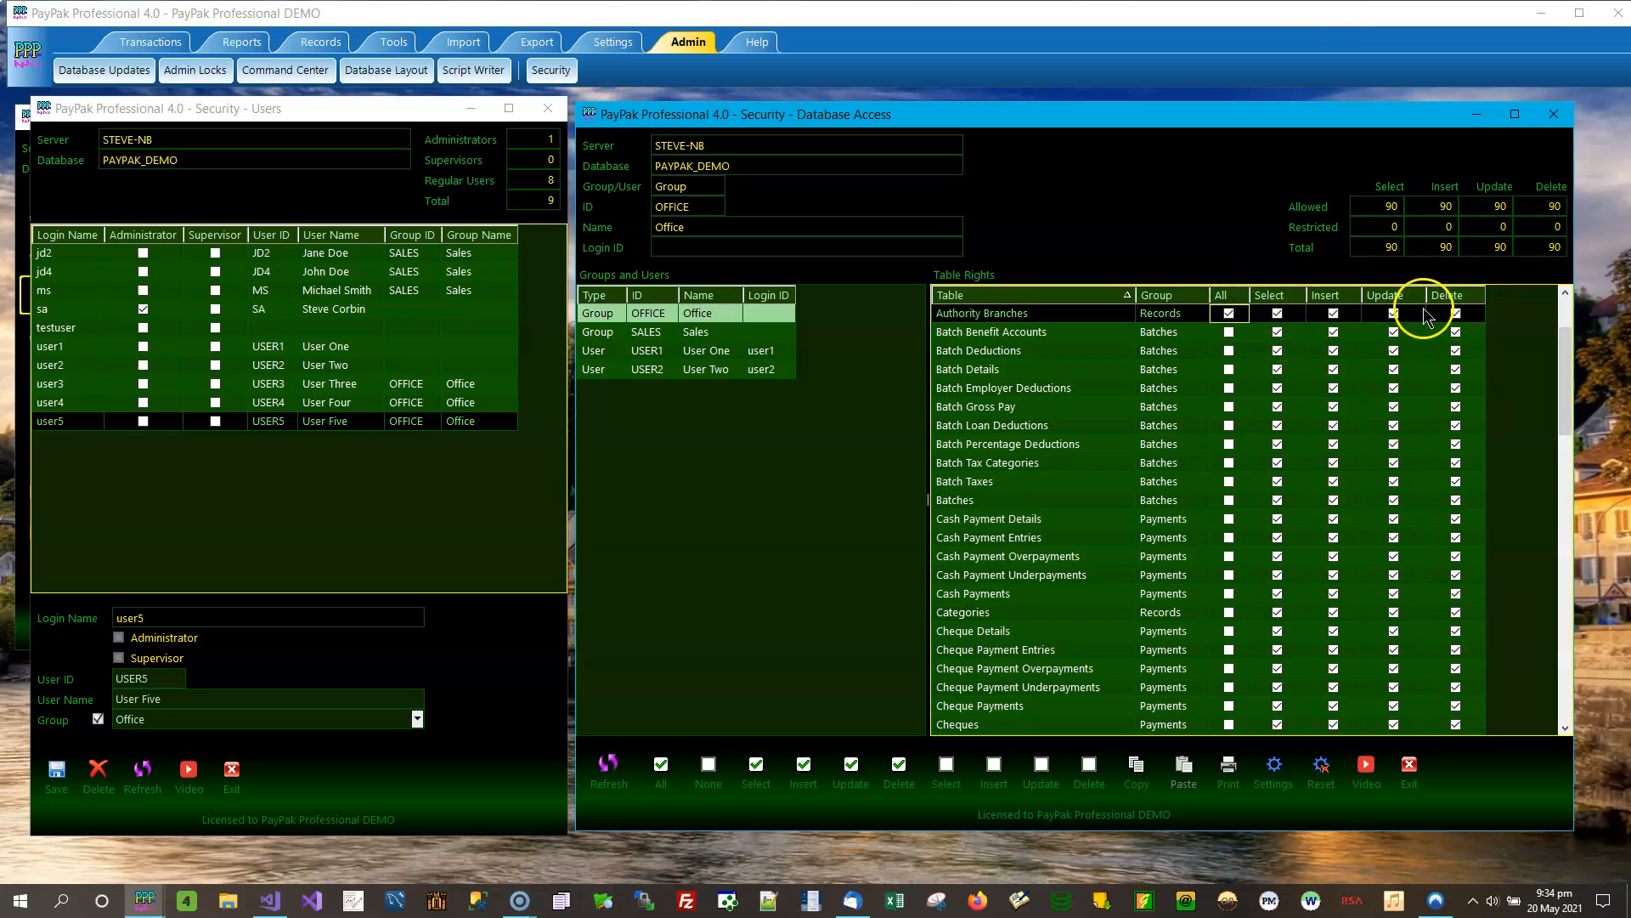
pyautogui.click(1229, 314)
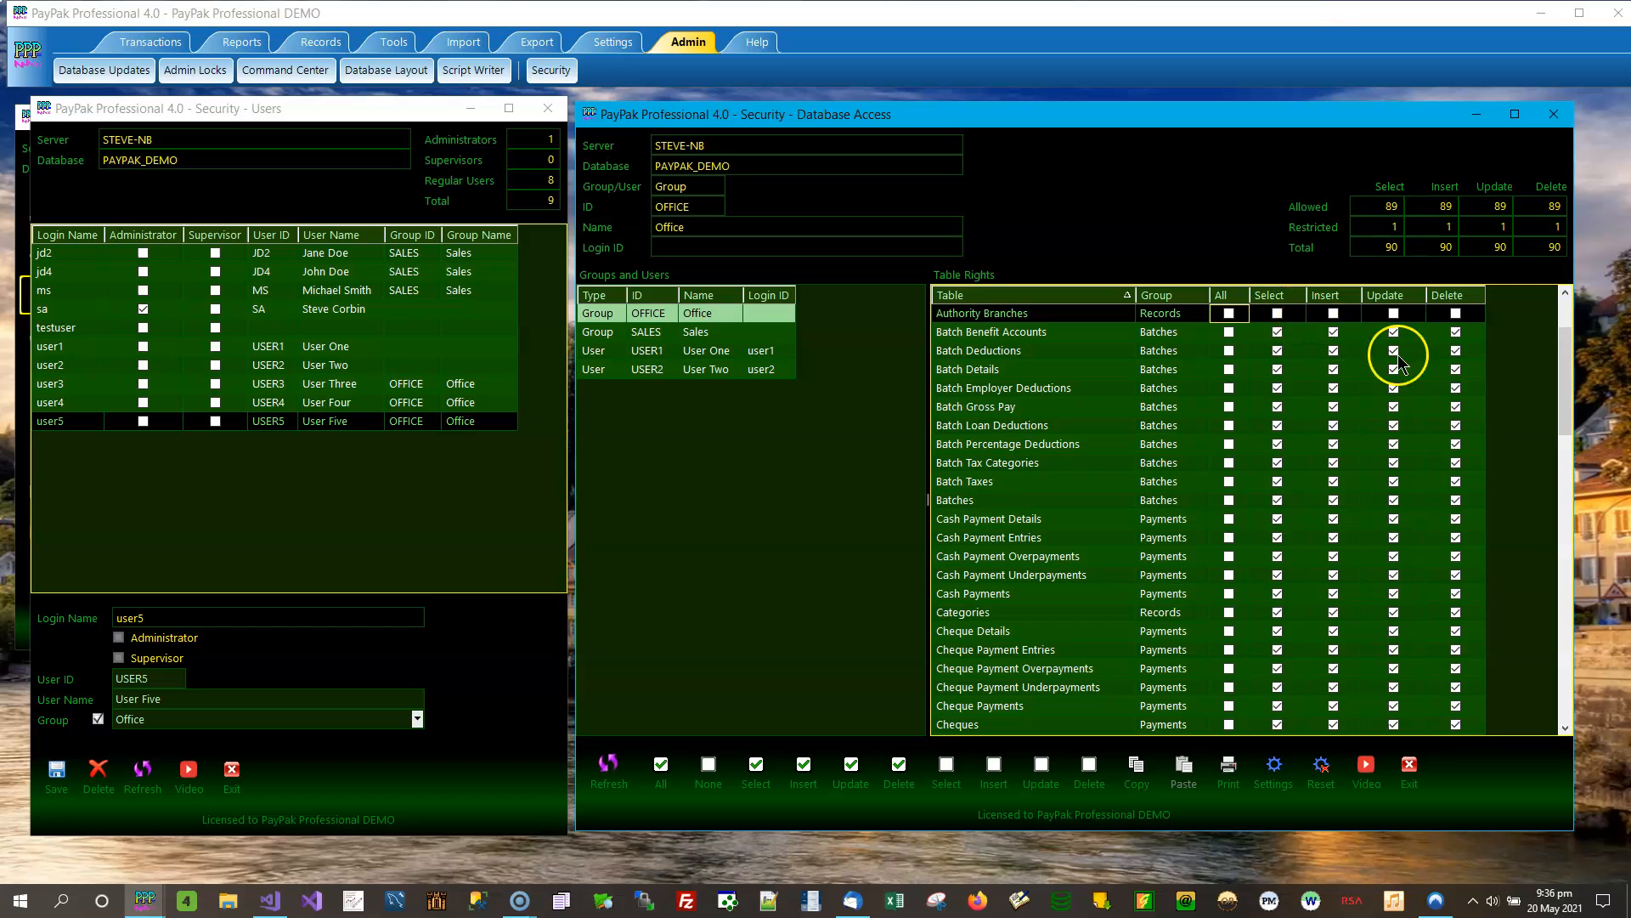
# Step: Examine the employee-related tables in the Office group's table rights, from Employee Benefit Accounts to Employees
pyautogui.moveTo(1566, 390); pyautogui.dragTo(1573, 518)
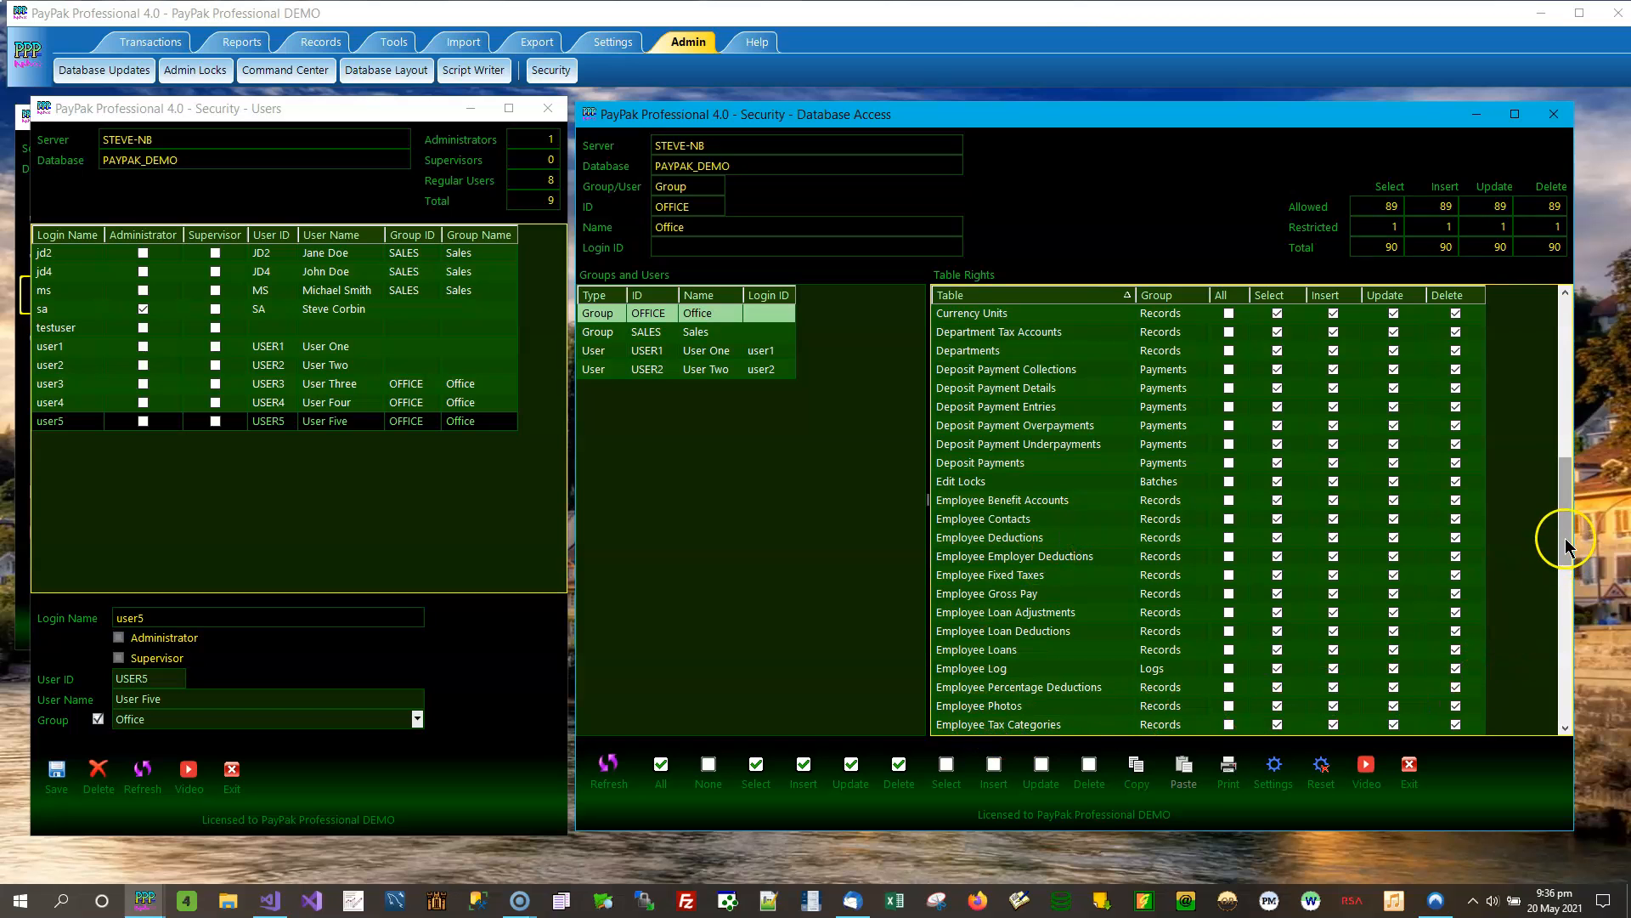
pyautogui.moveTo(1567, 527); pyautogui.dragTo(1573, 552)
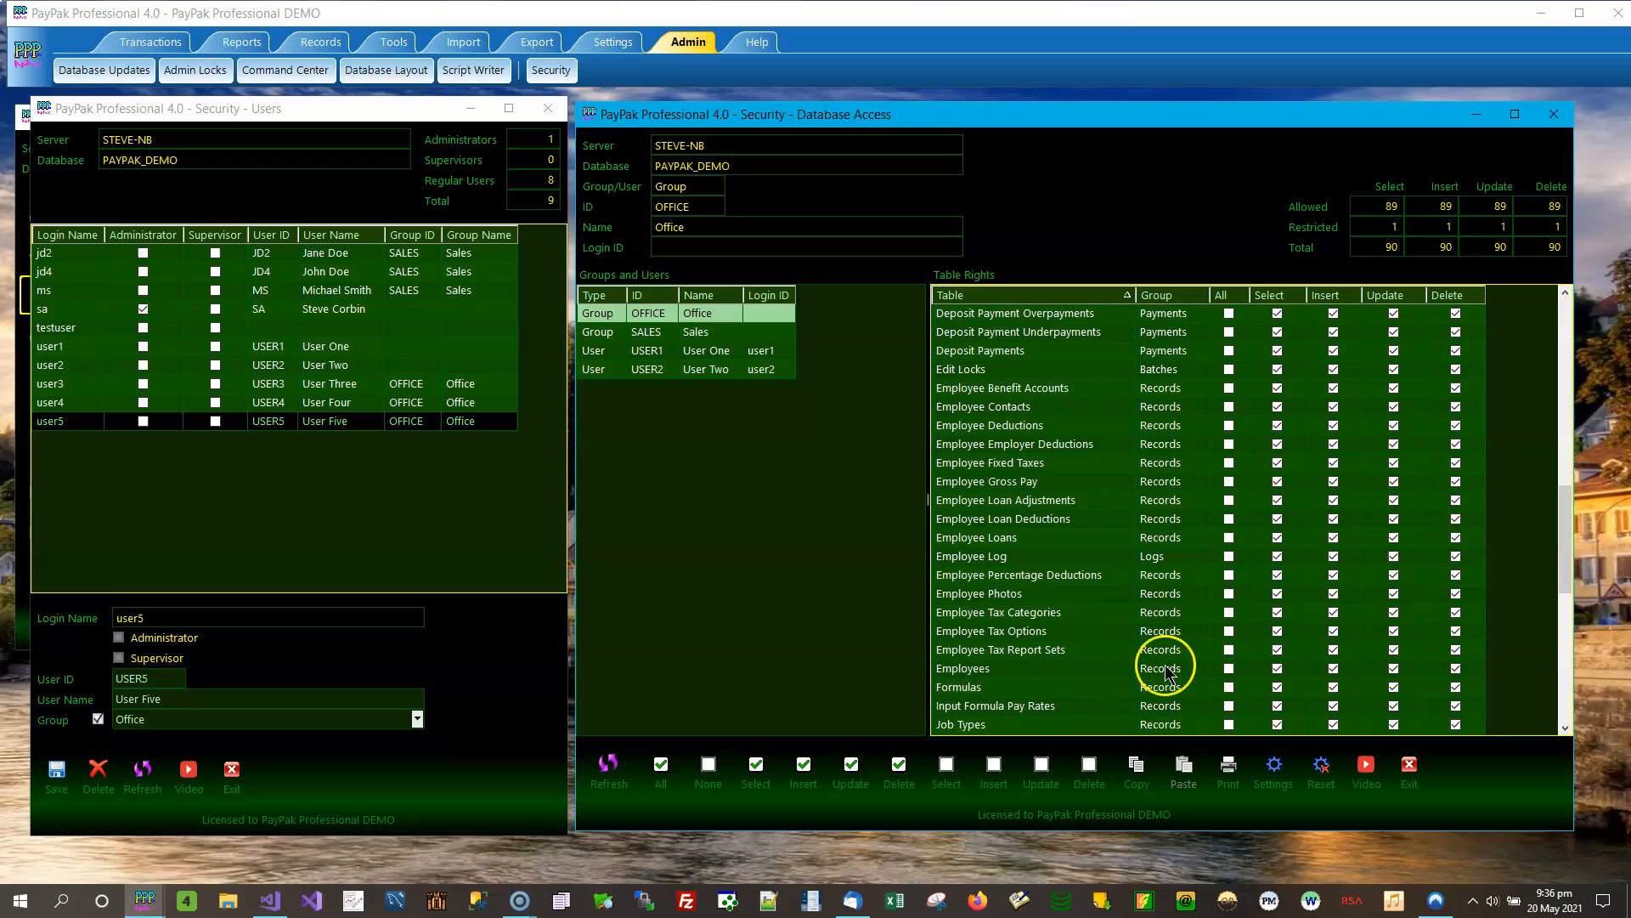
pyautogui.click(1040, 668)
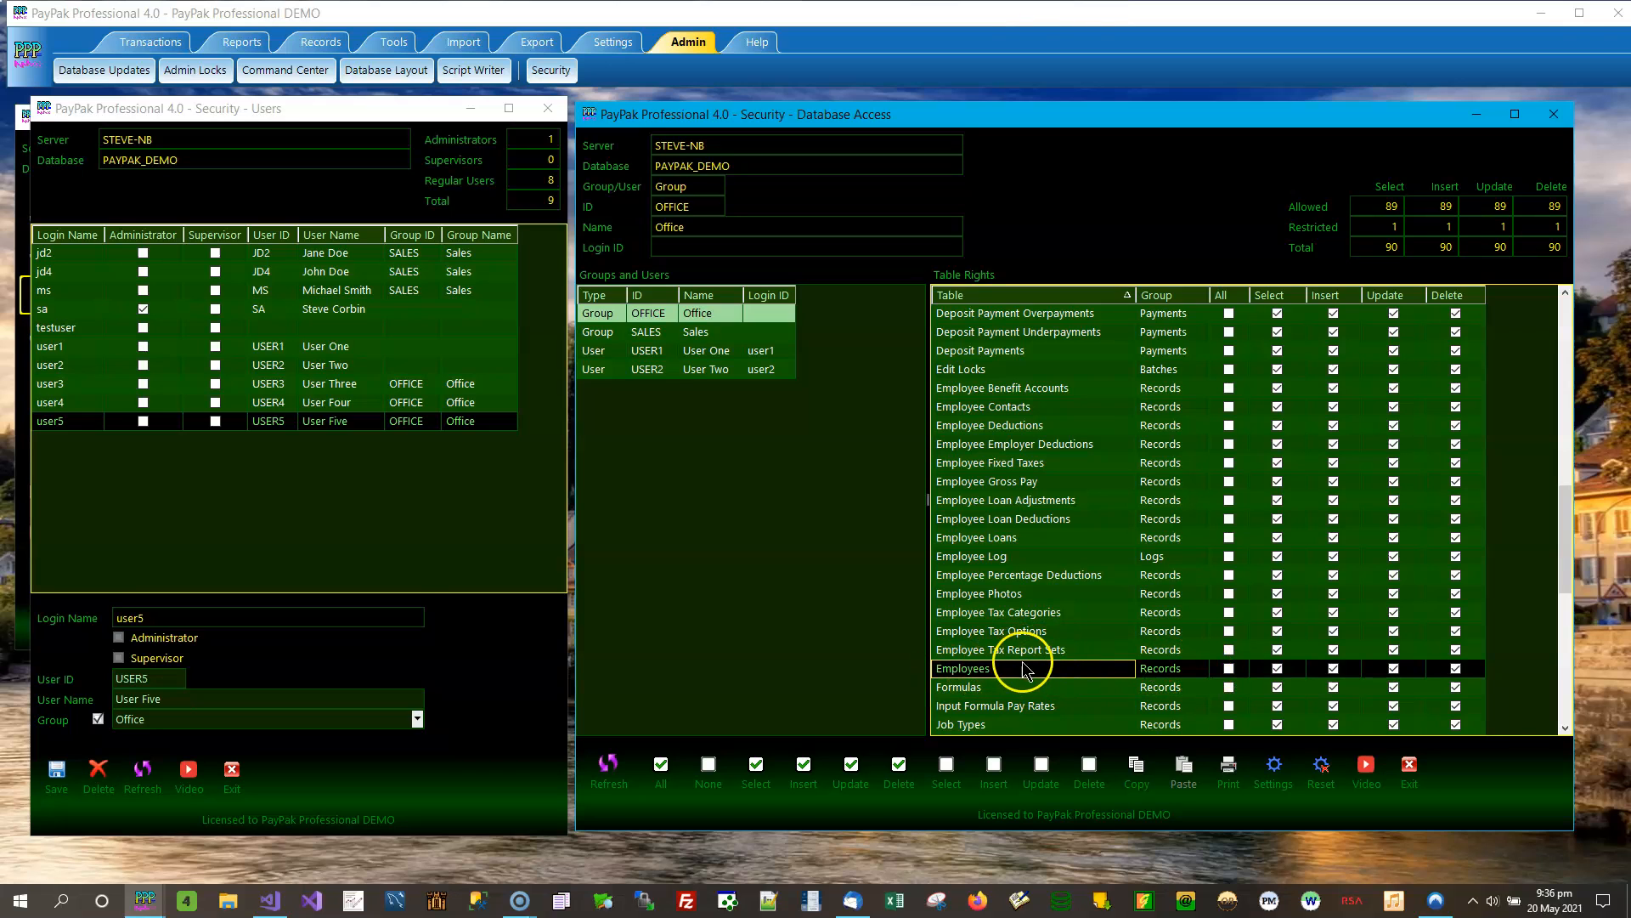
pyautogui.click(1013, 390)
pyautogui.click(1023, 408)
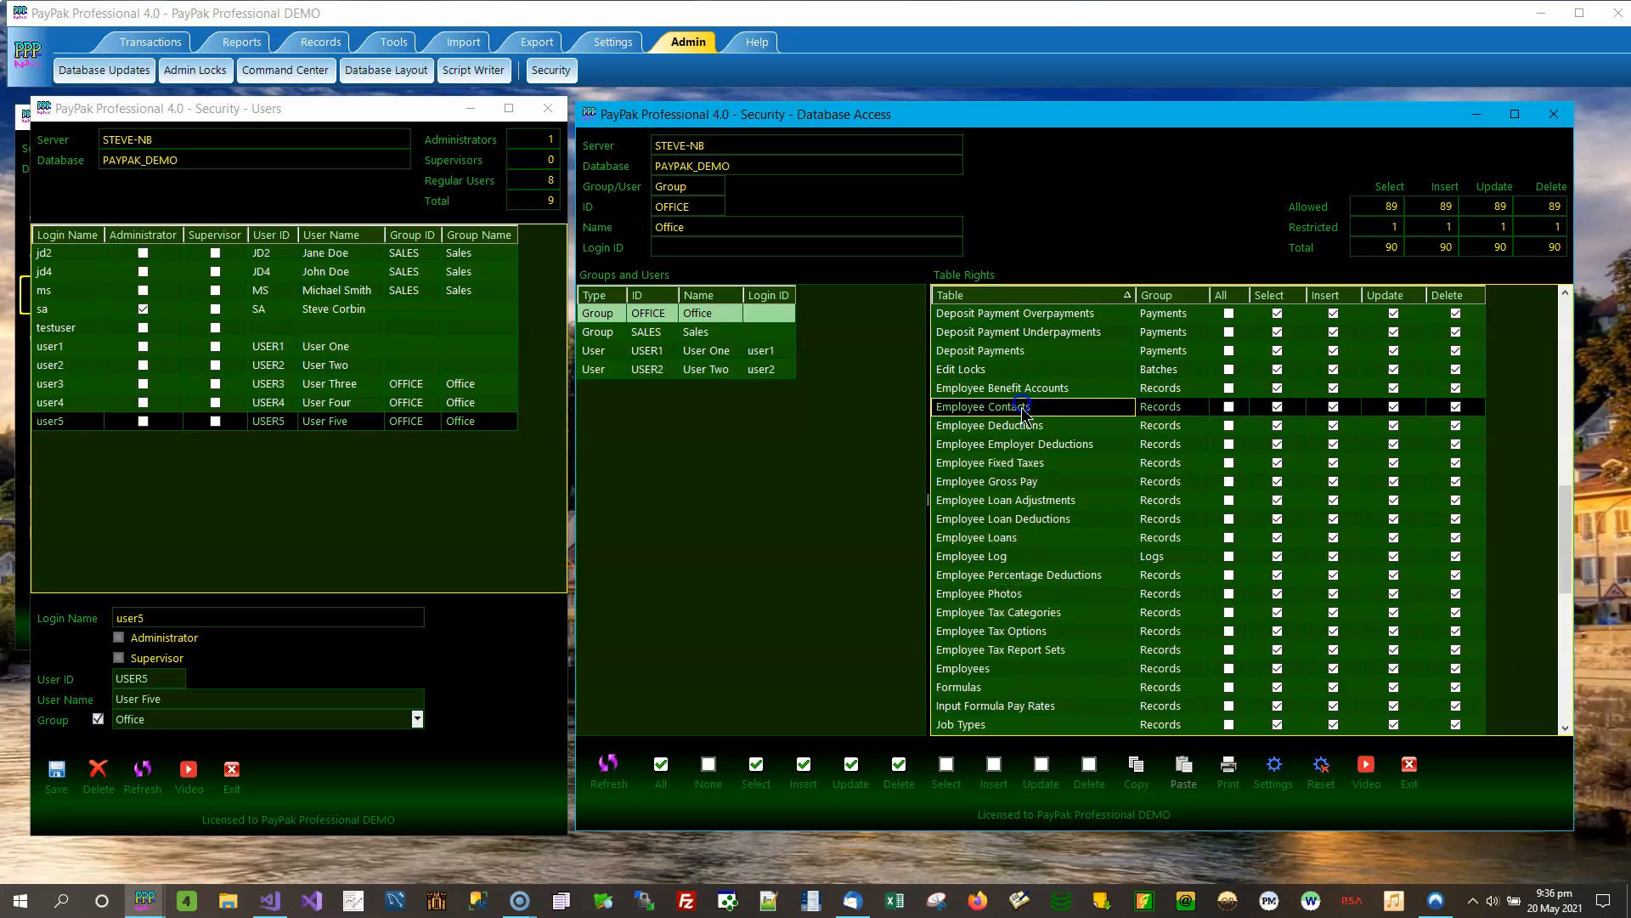
pyautogui.click(1033, 426)
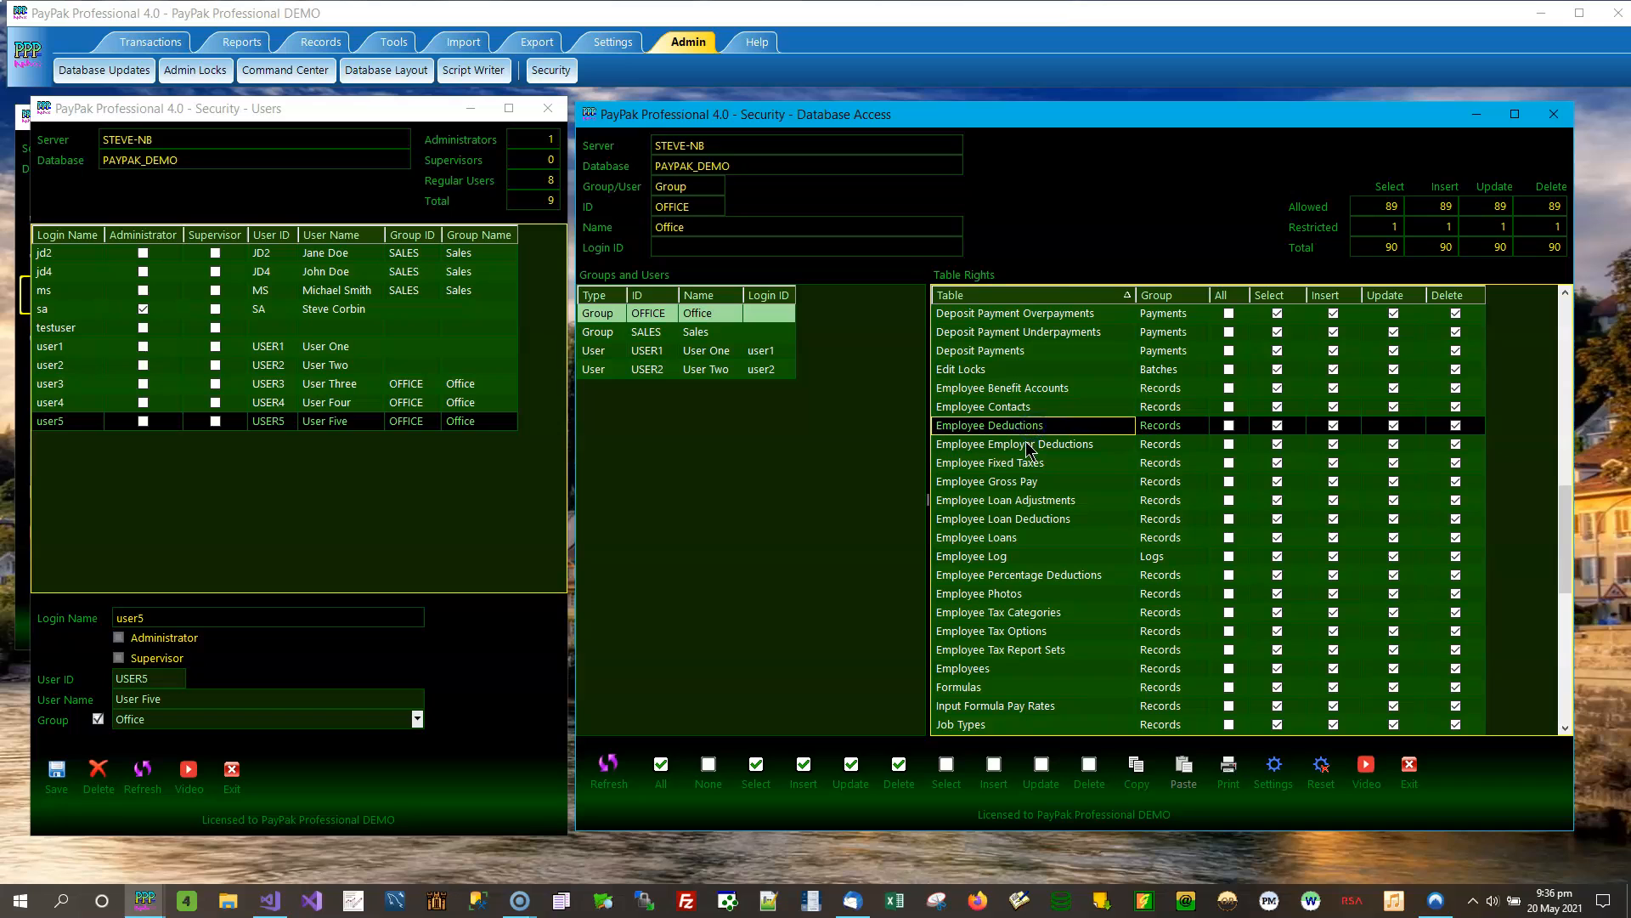
pyautogui.click(1032, 445)
pyautogui.click(1032, 466)
pyautogui.click(1037, 482)
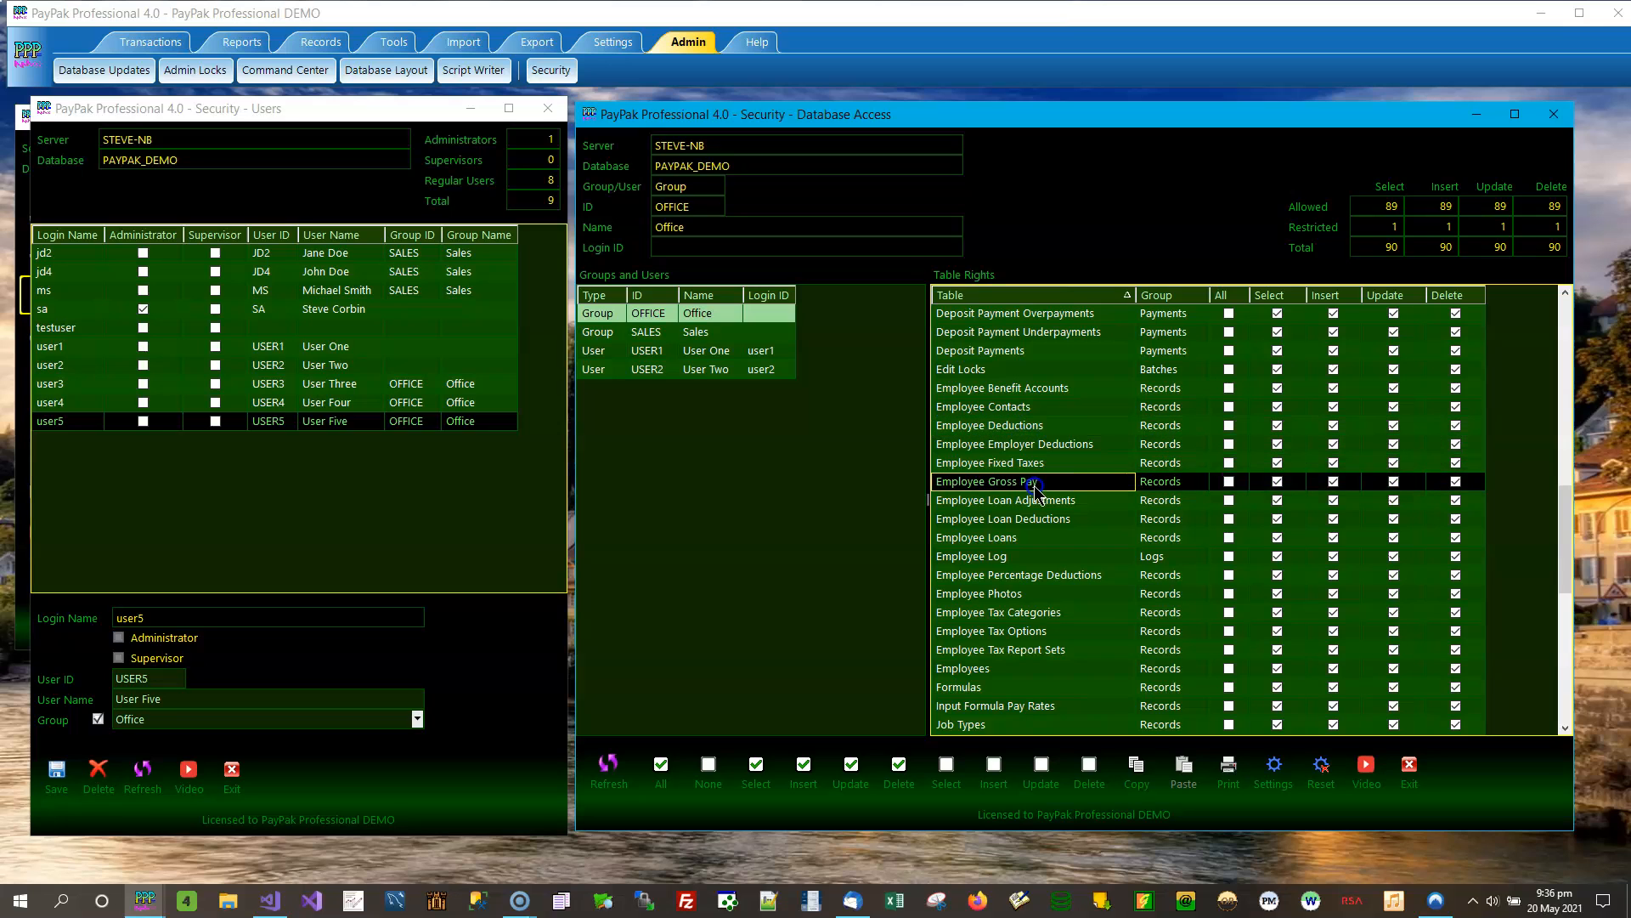
pyautogui.click(1048, 501)
pyautogui.click(1044, 519)
pyautogui.click(1034, 538)
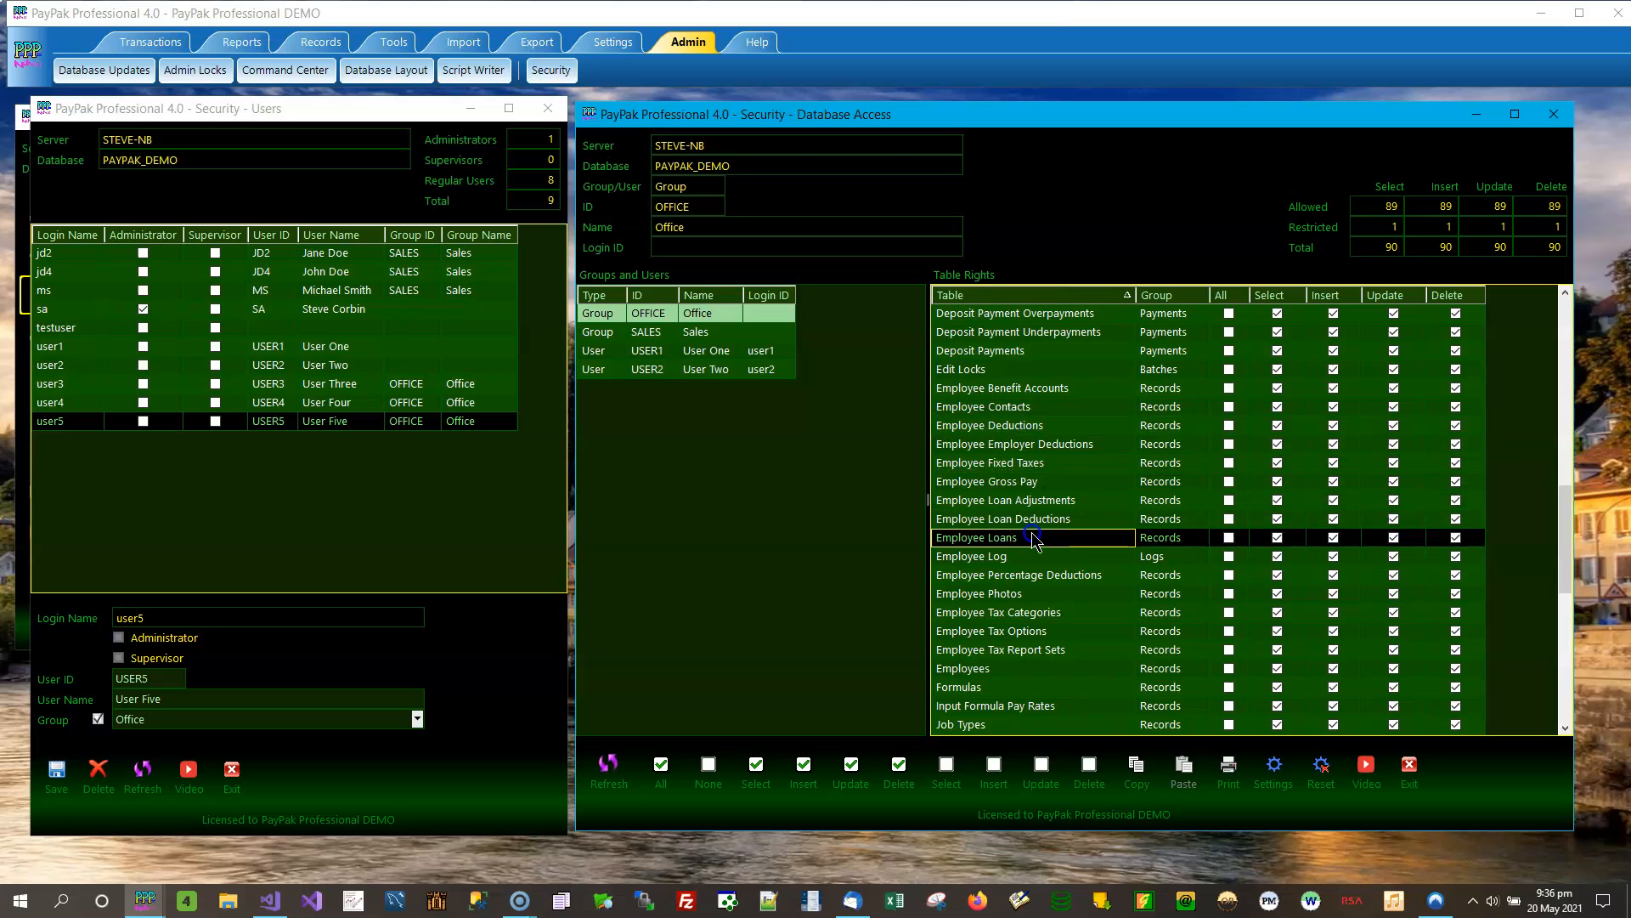
pyautogui.click(1024, 557)
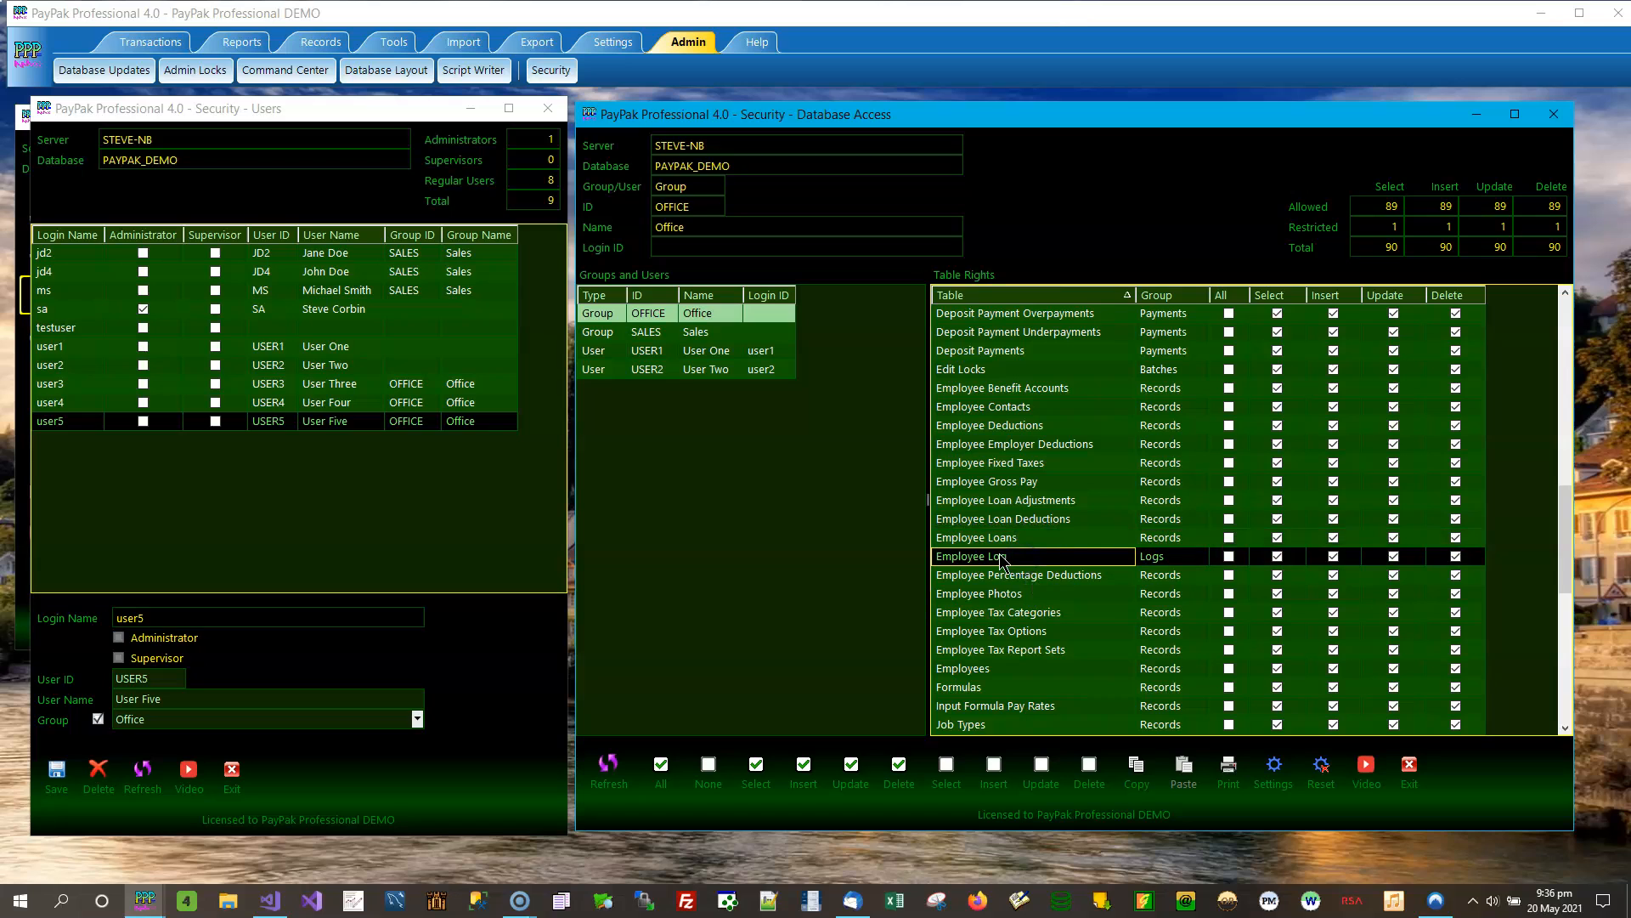
pyautogui.click(1039, 575)
pyautogui.click(1022, 596)
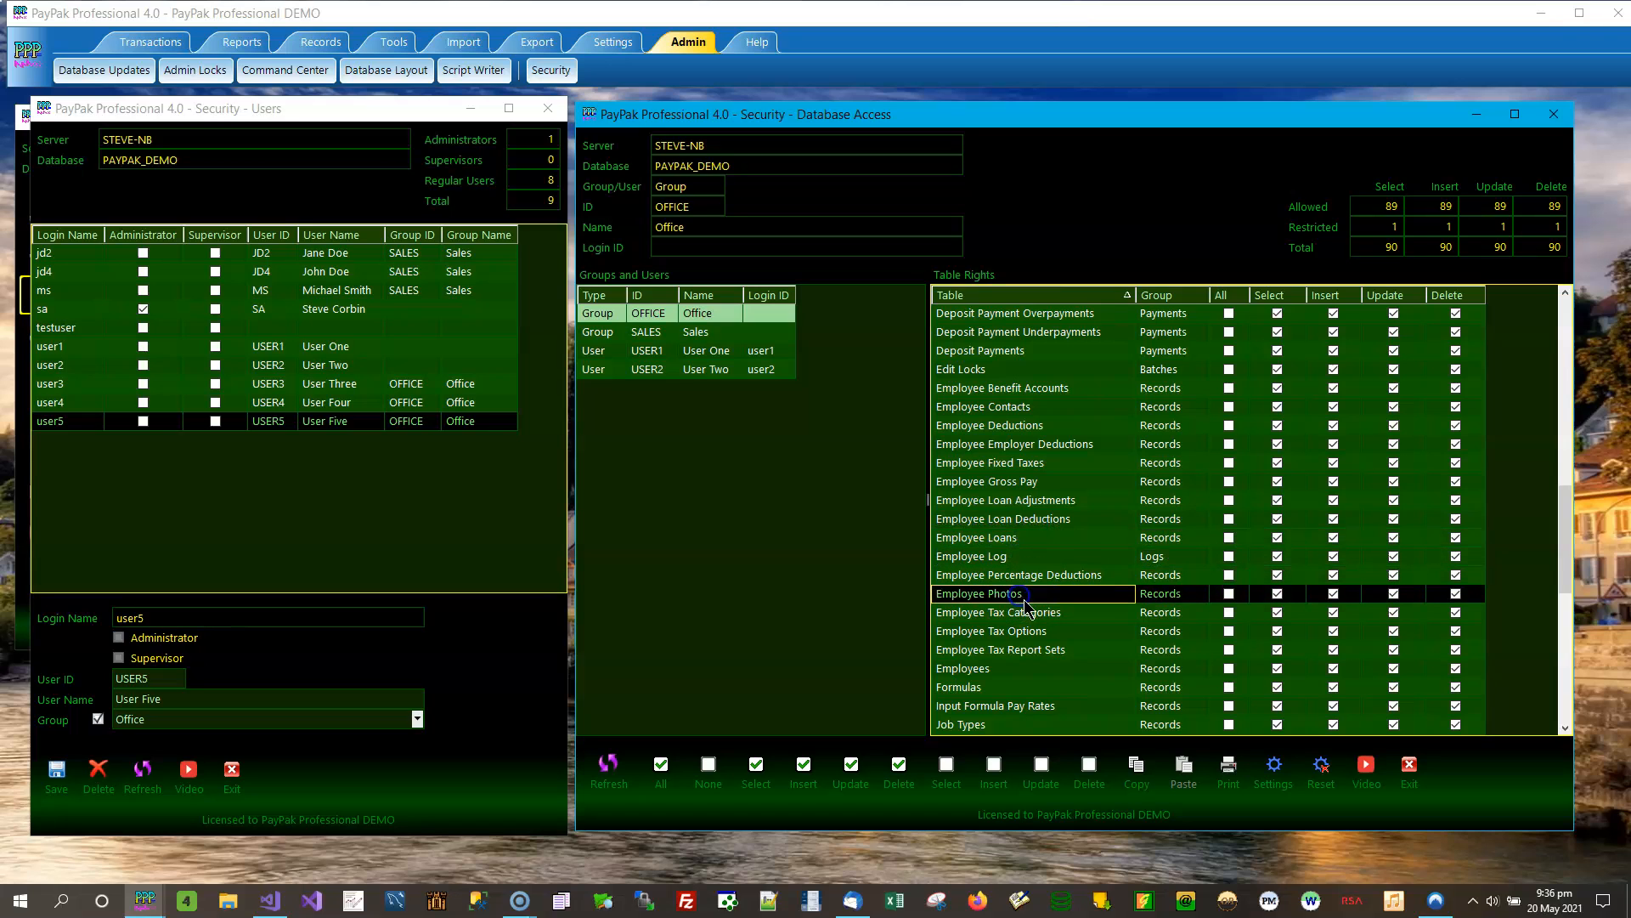
pyautogui.click(1025, 616)
pyautogui.click(1026, 632)
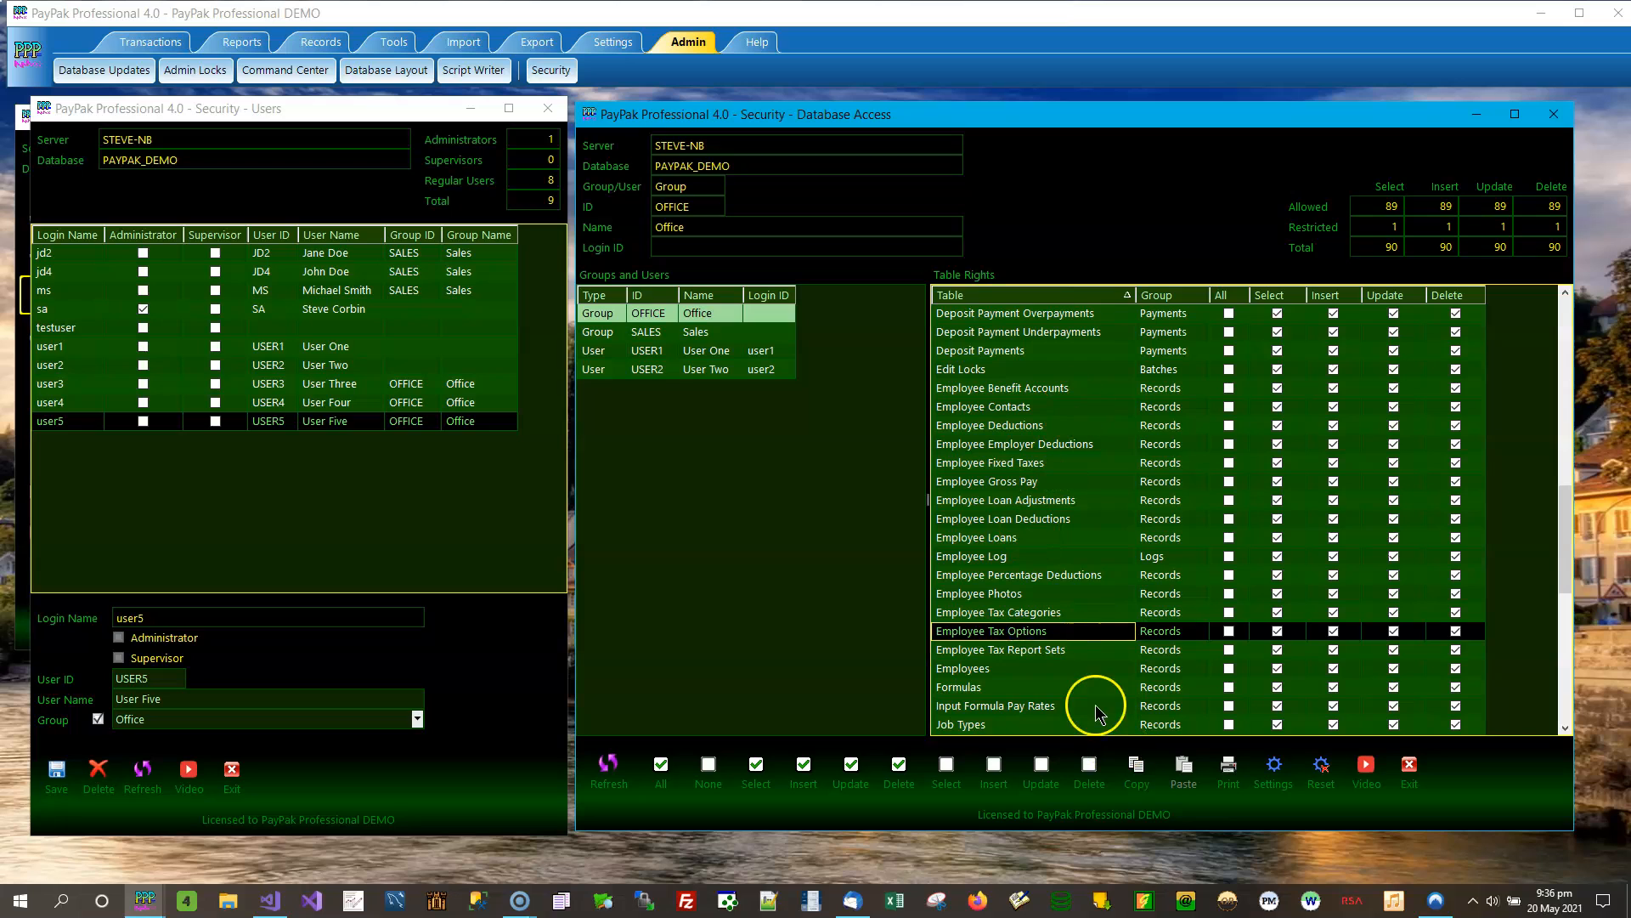
pyautogui.click(995, 668)
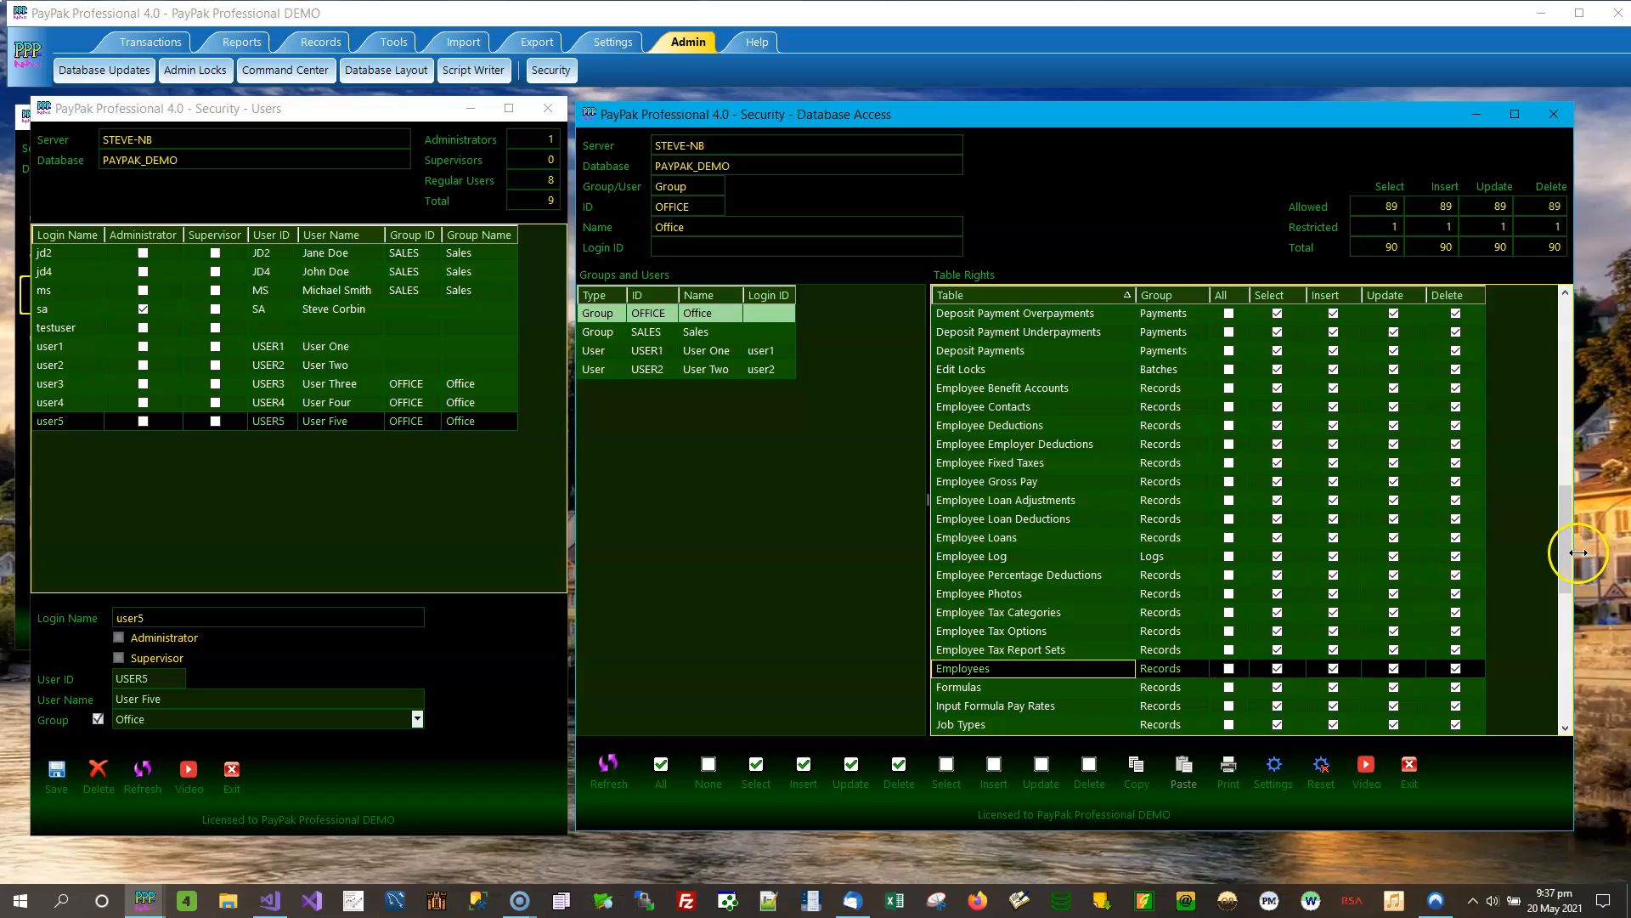
# Step: Demonstrate the Select right on the Accounting Entries table, and grant the Office group all rights on that table
pyautogui.moveTo(1566, 540); pyautogui.dragTo(1587, 331)
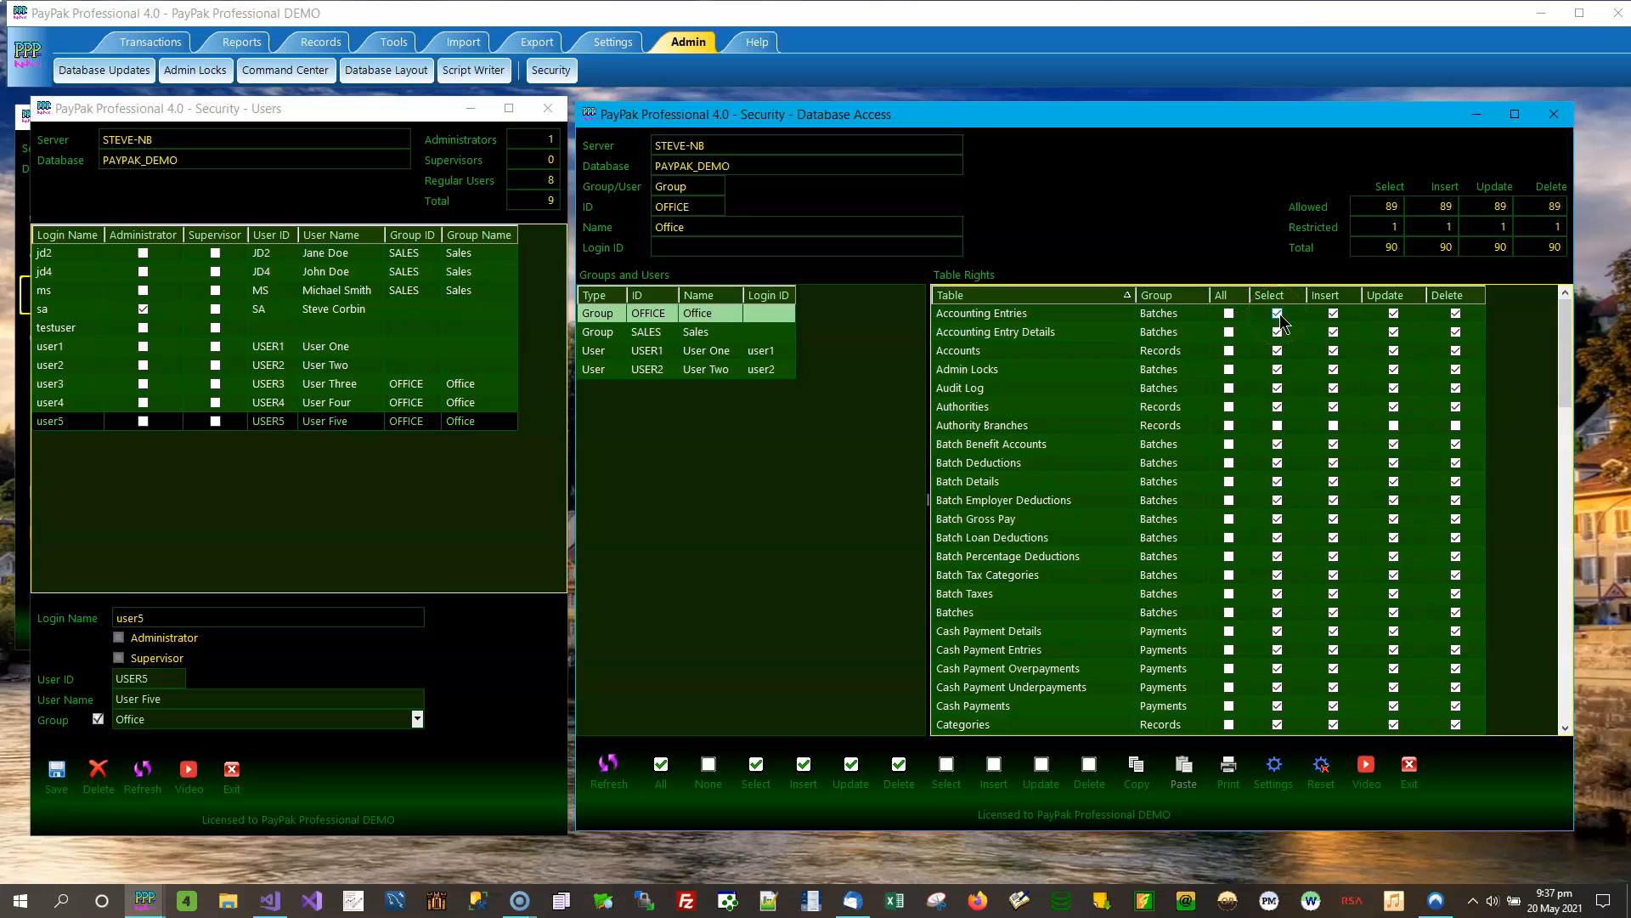
pyautogui.click(1229, 314)
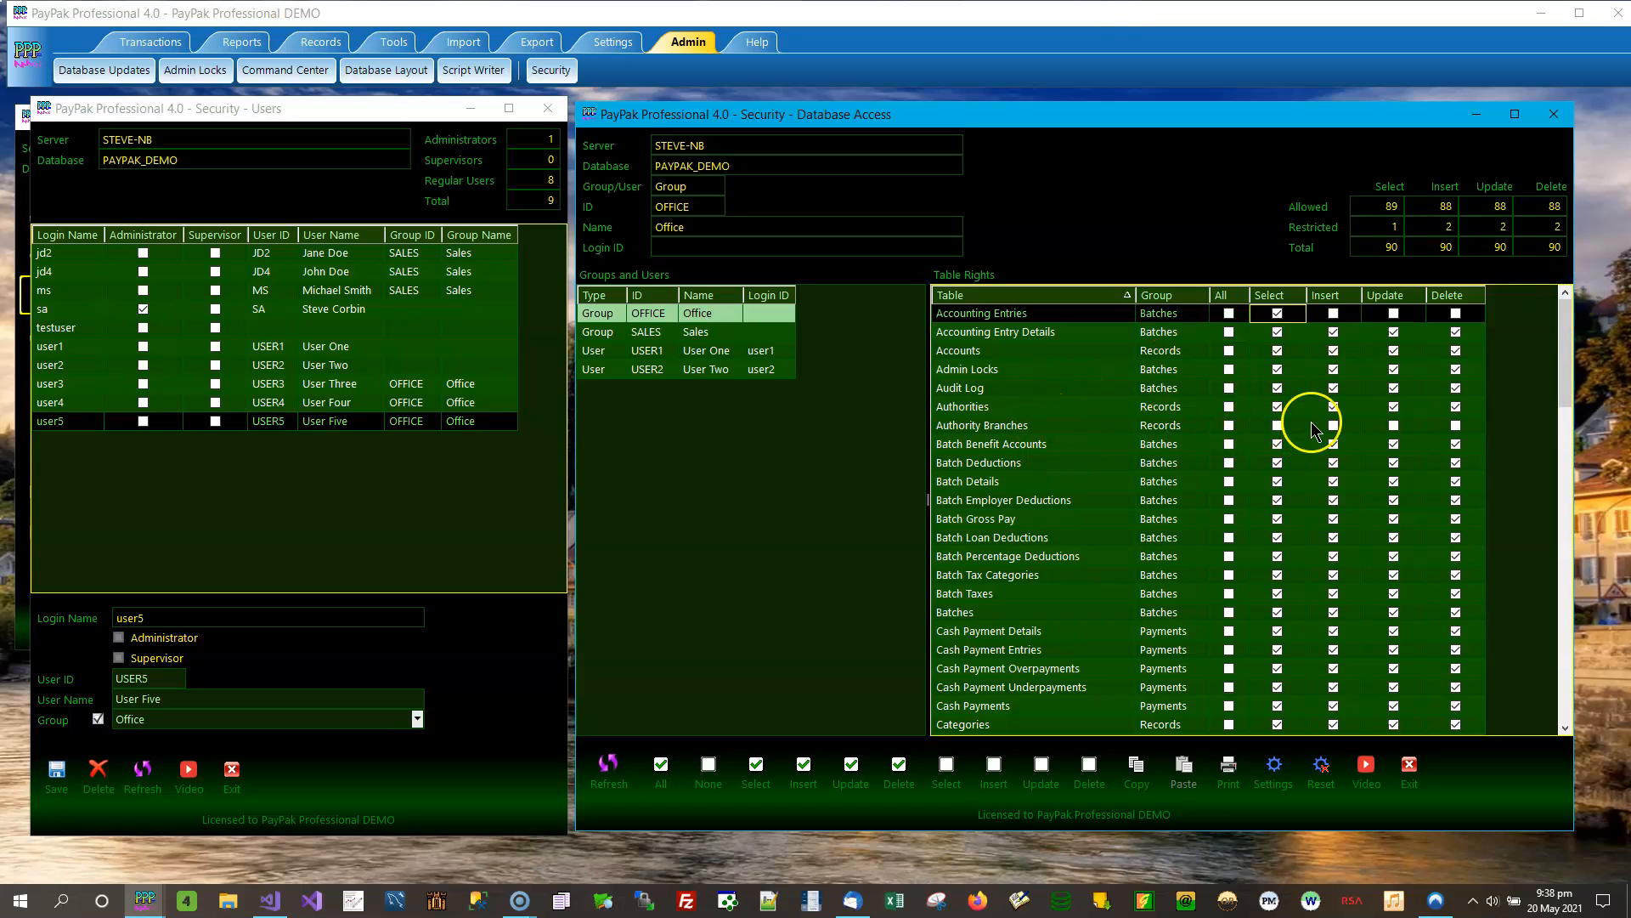
pyautogui.click(1278, 314)
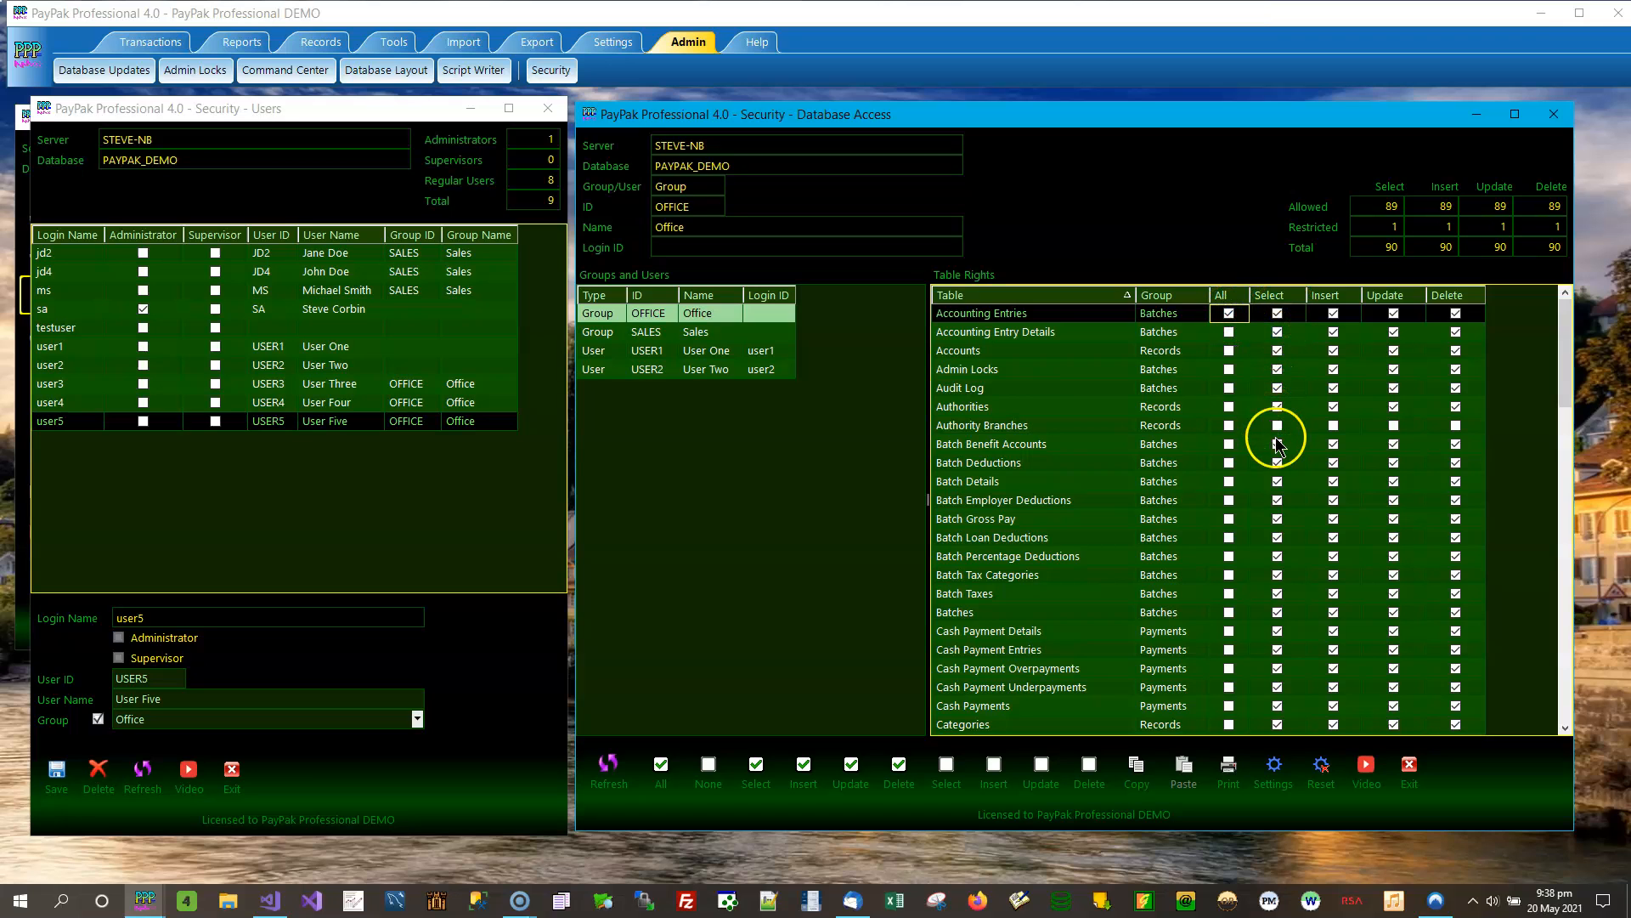
# Step: Grant the Office group the Select, Insert, Update and Delete rights on Authority Branches, and mark All for that table
pyautogui.click(1070, 425)
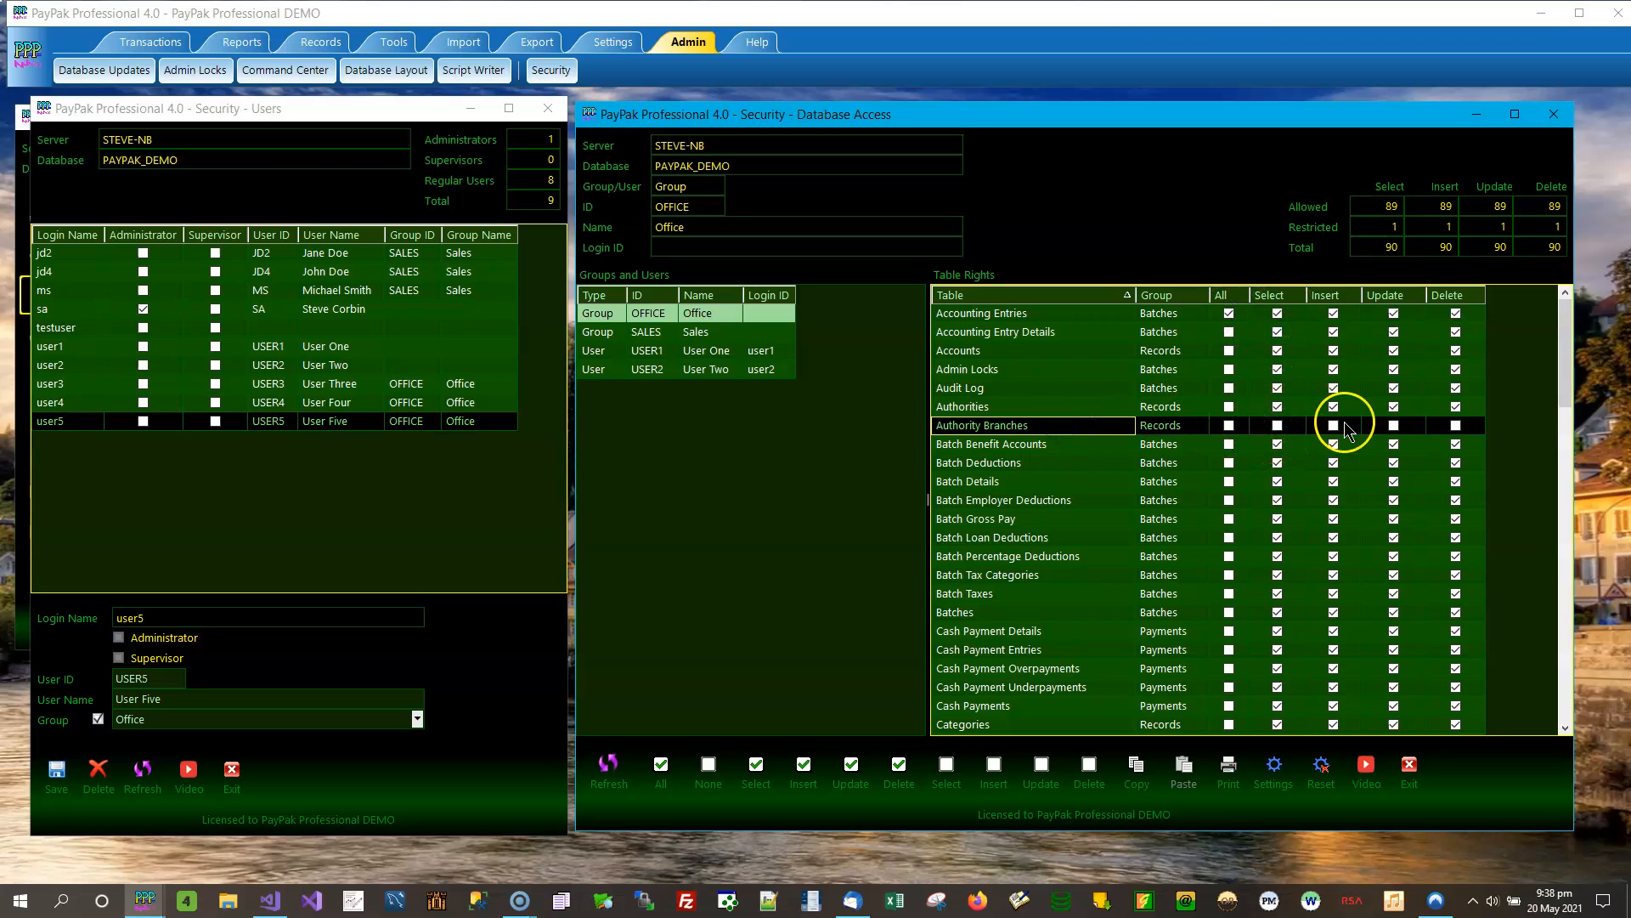
pyautogui.click(1277, 425)
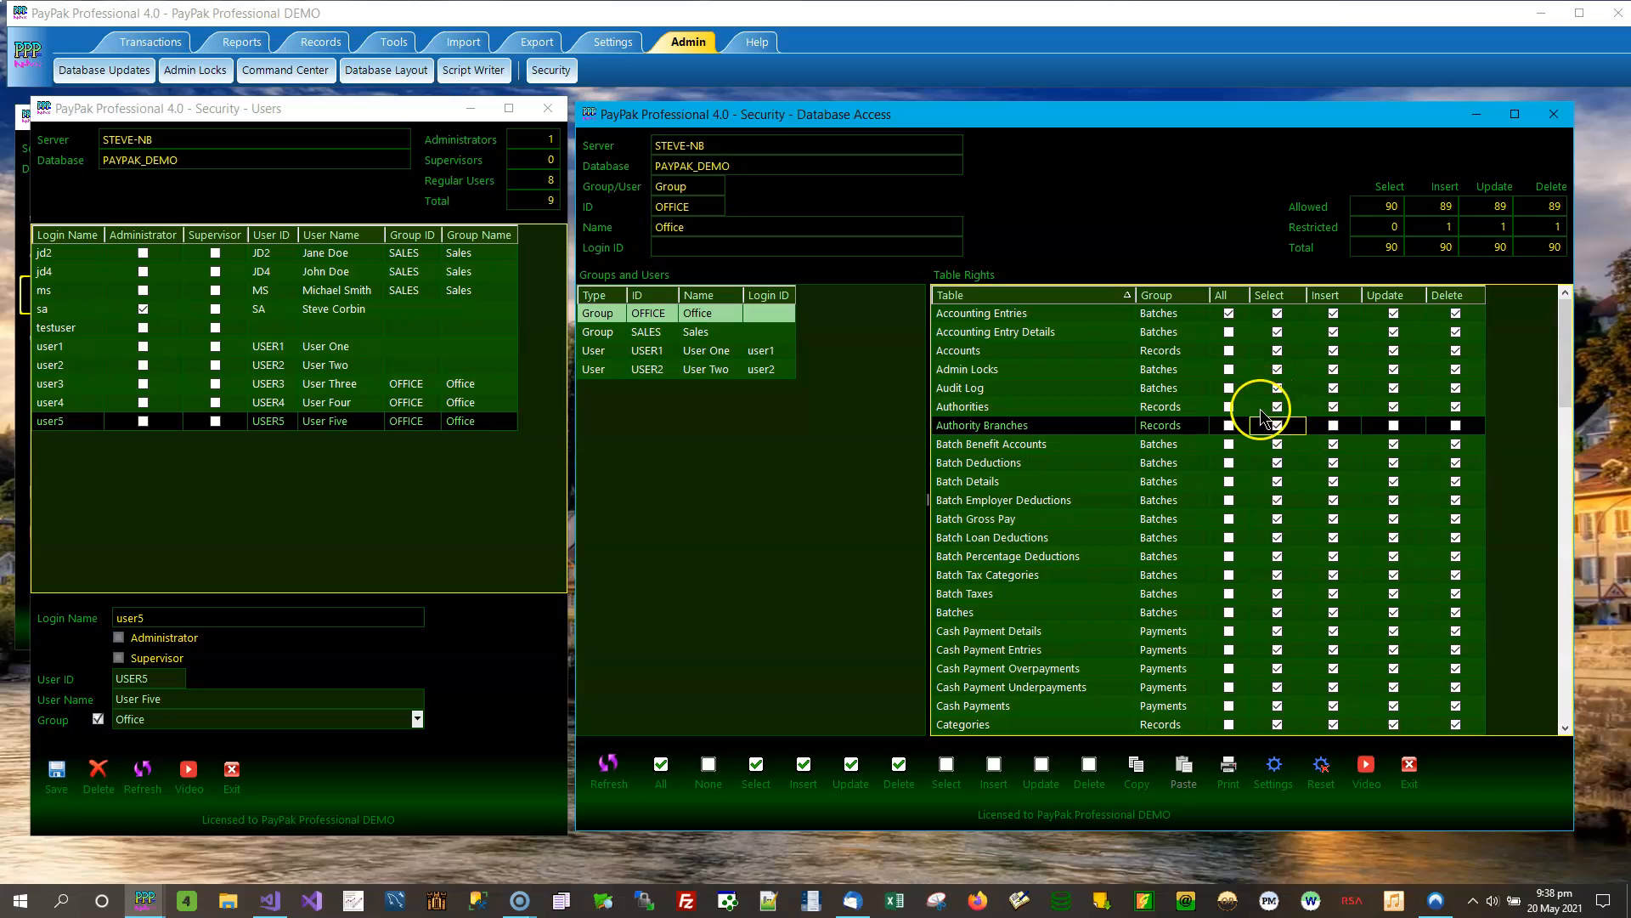
pyautogui.click(1053, 432)
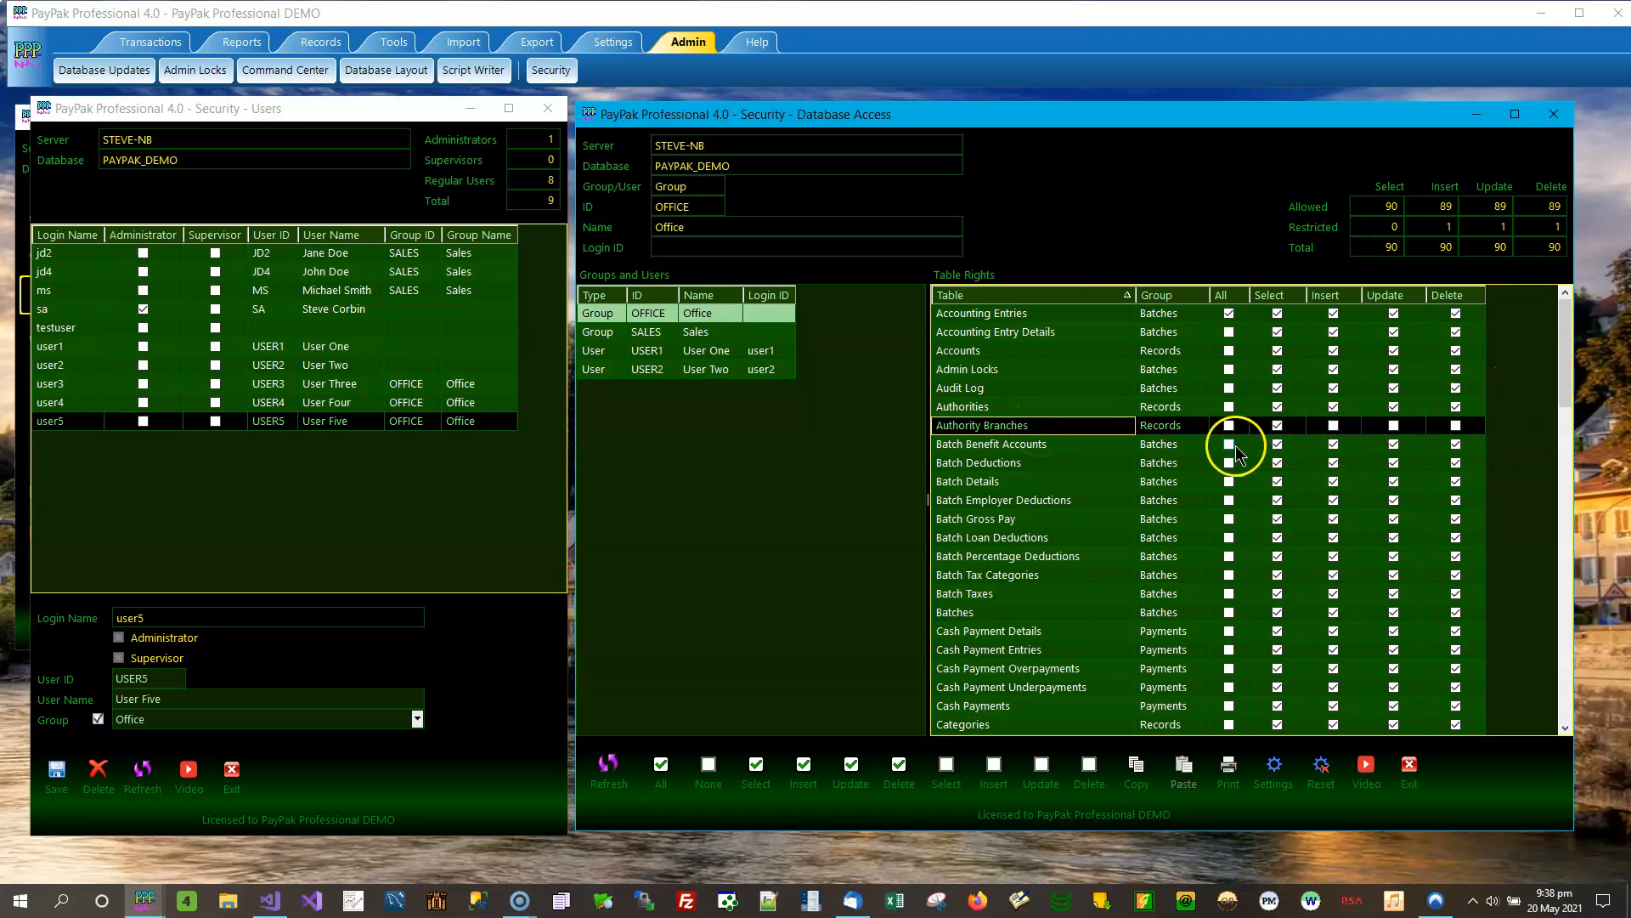
pyautogui.click(1335, 427)
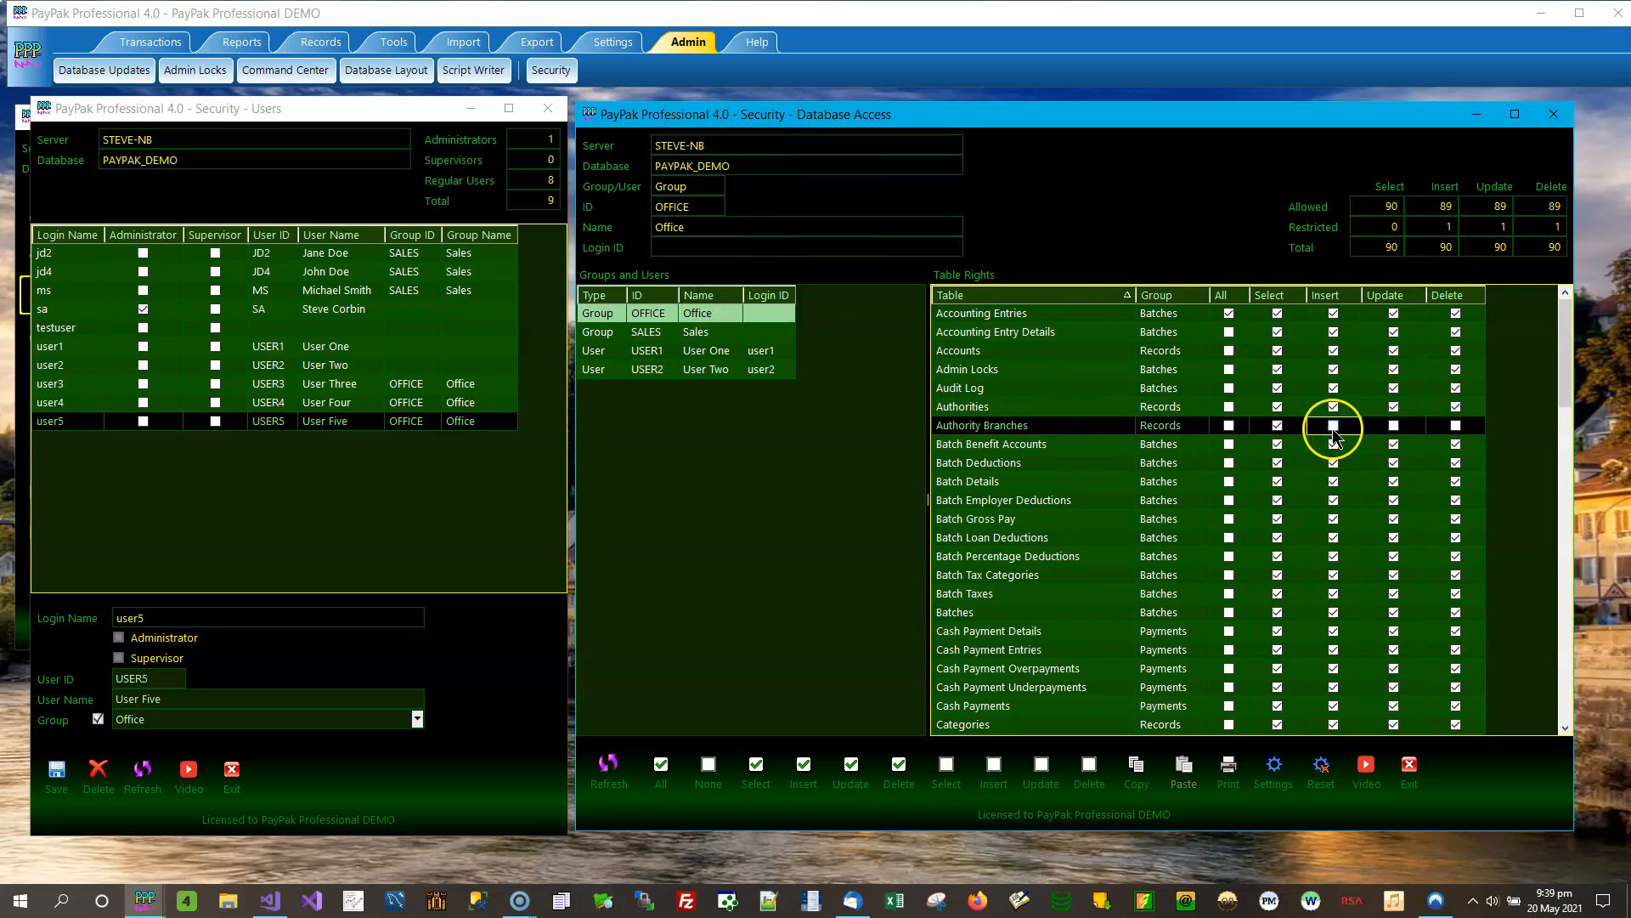
pyautogui.click(1395, 426)
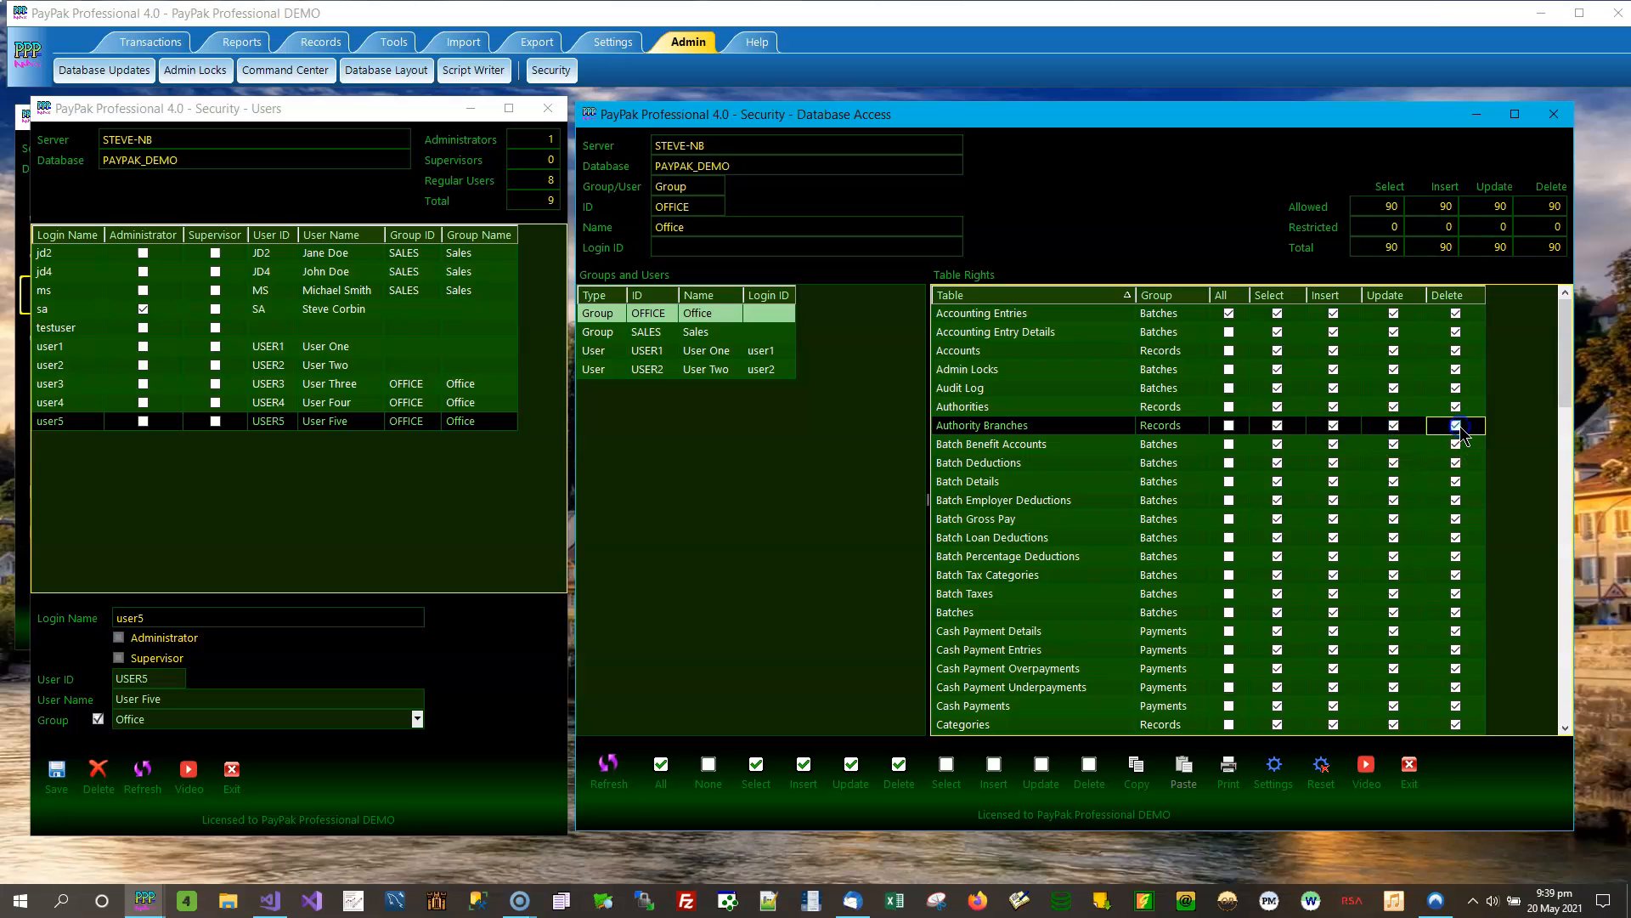
pyautogui.click(1223, 427)
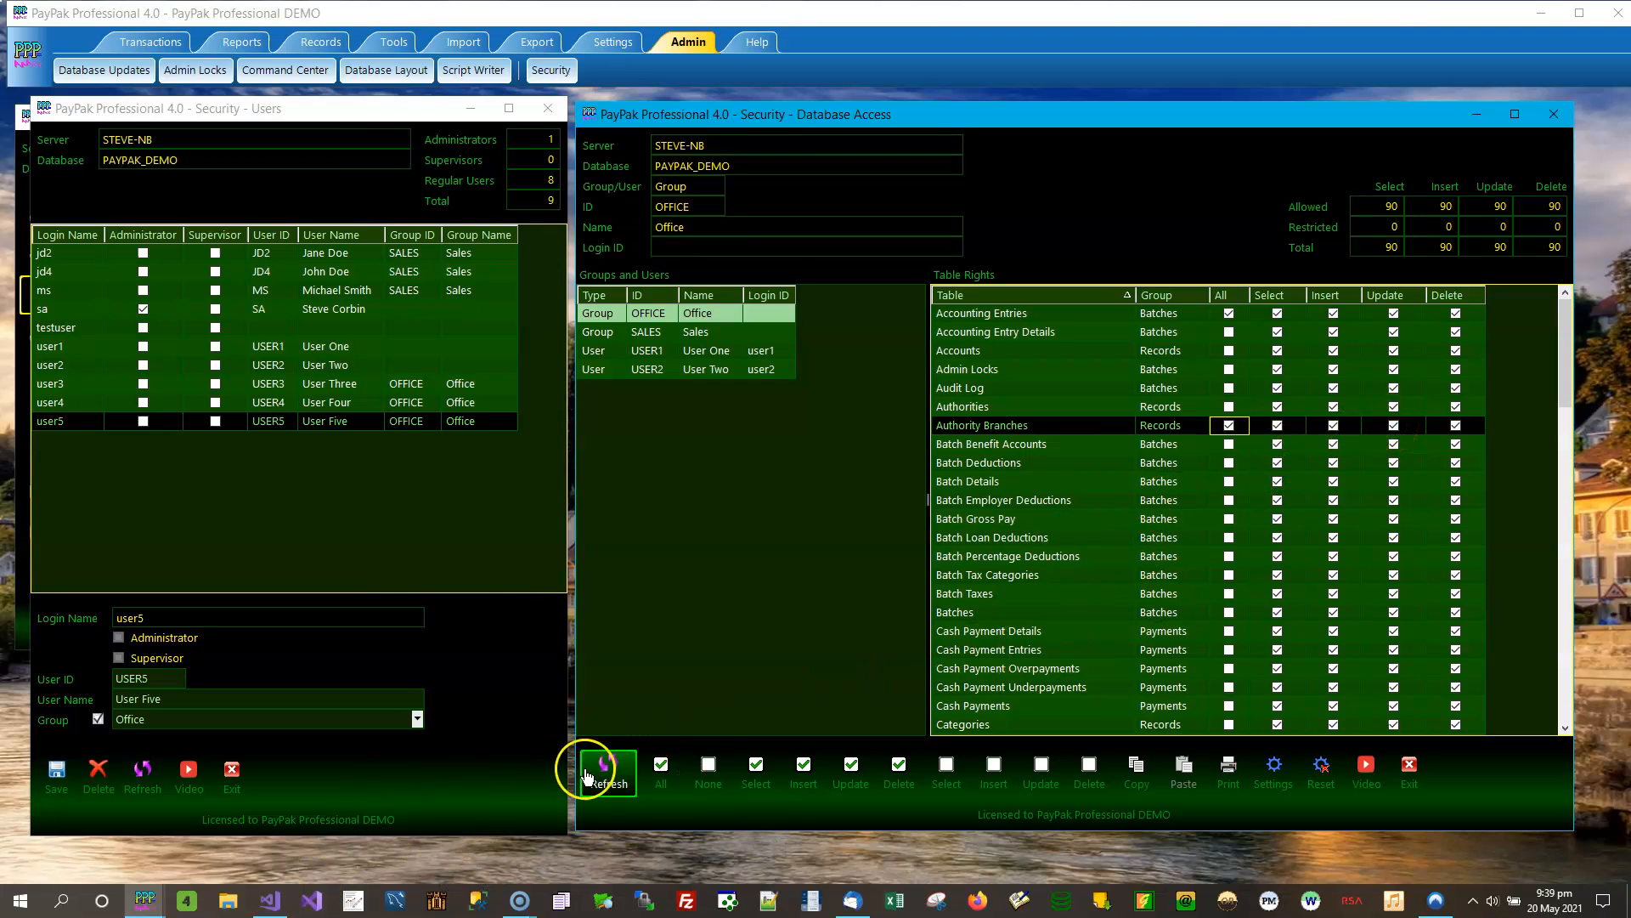
pyautogui.click(1143, 788)
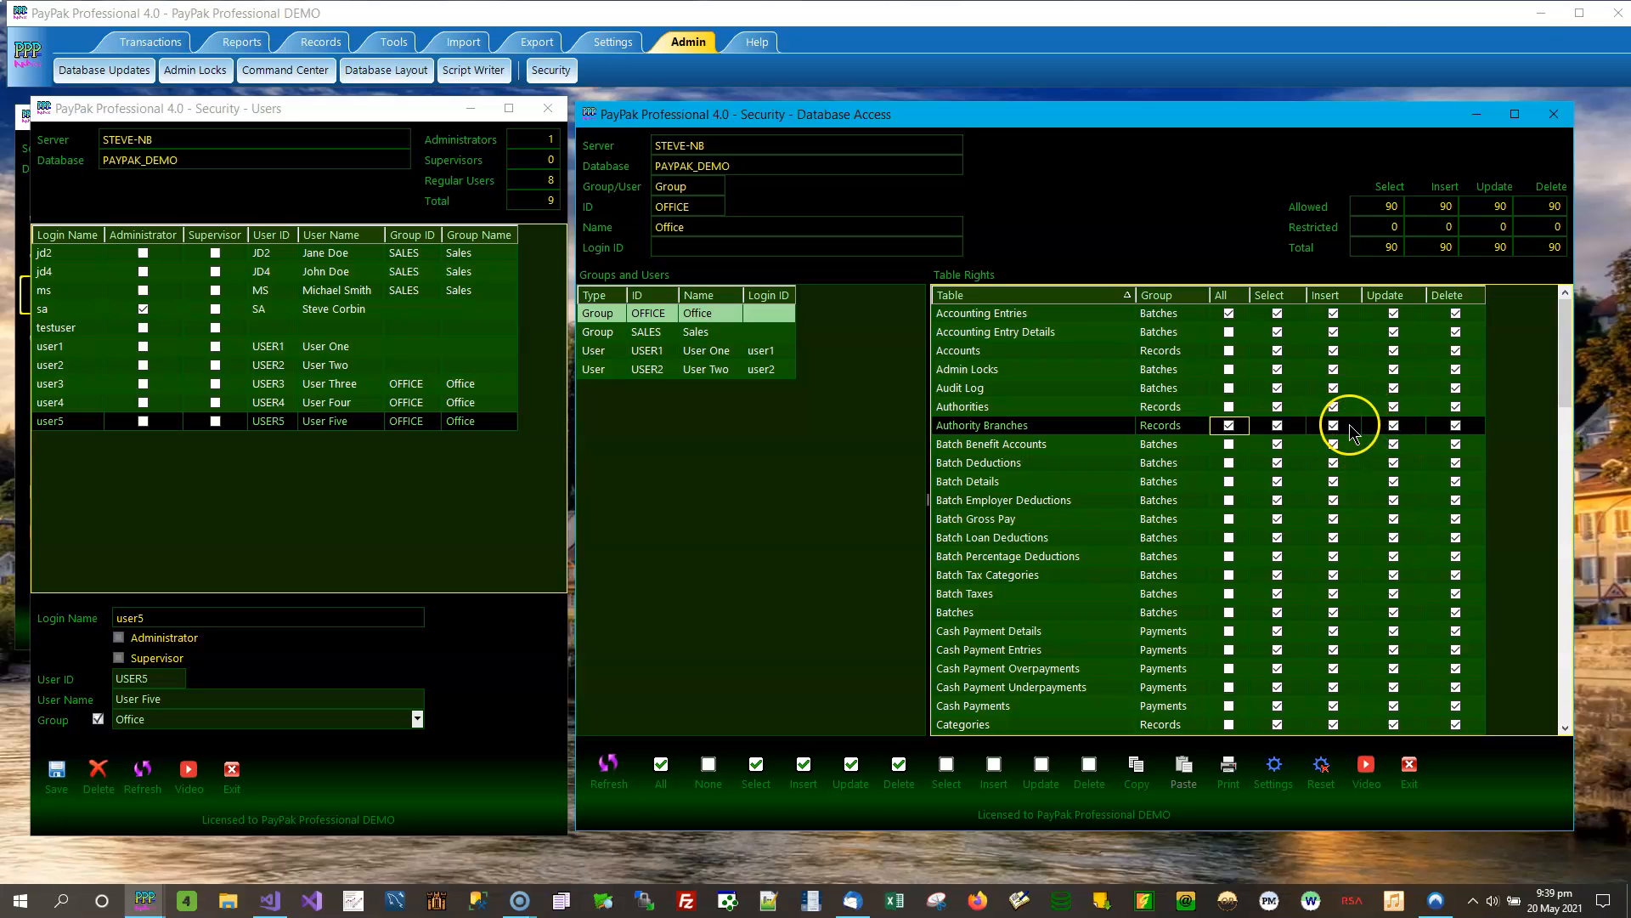
# Step: Remove the Office group's Select right on Batch Details and its Update rights on Batch Taxes, Cash Payment Details and Cash Payment Entries
pyautogui.click(1277, 481)
pyautogui.click(1332, 503)
pyautogui.click(1393, 593)
pyautogui.click(1393, 630)
pyautogui.click(1393, 649)
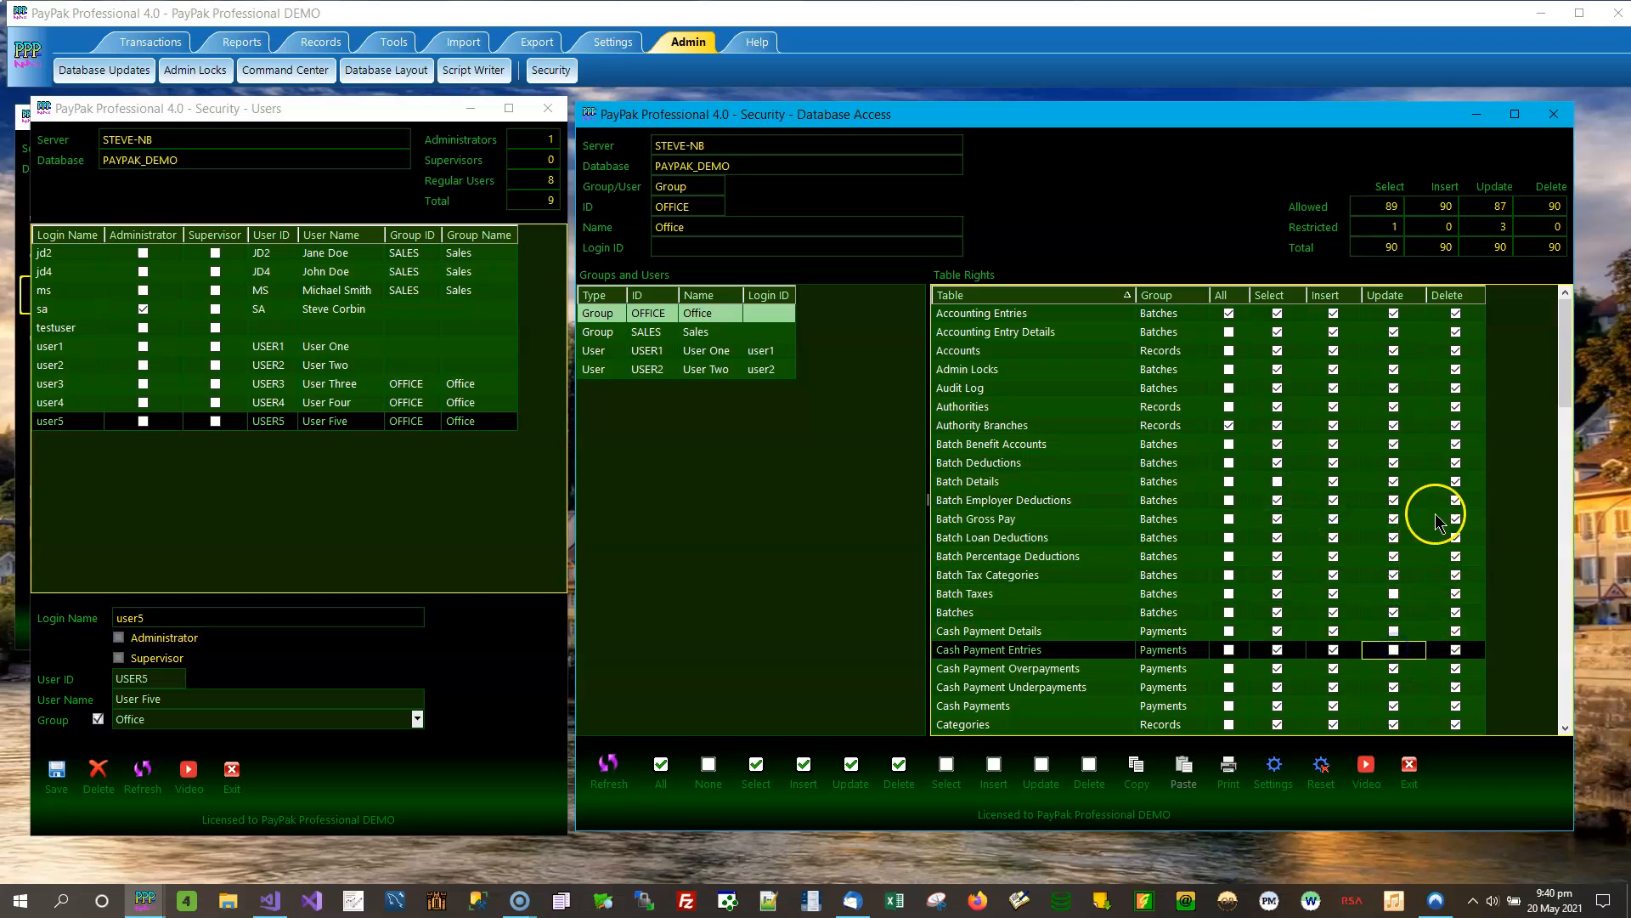
# Step: Remove the Office group's Delete rights on Audit Log, Admin Locks and Batch Taxes
pyautogui.click(1456, 463)
pyautogui.click(1455, 424)
pyautogui.click(1455, 388)
pyautogui.click(1455, 370)
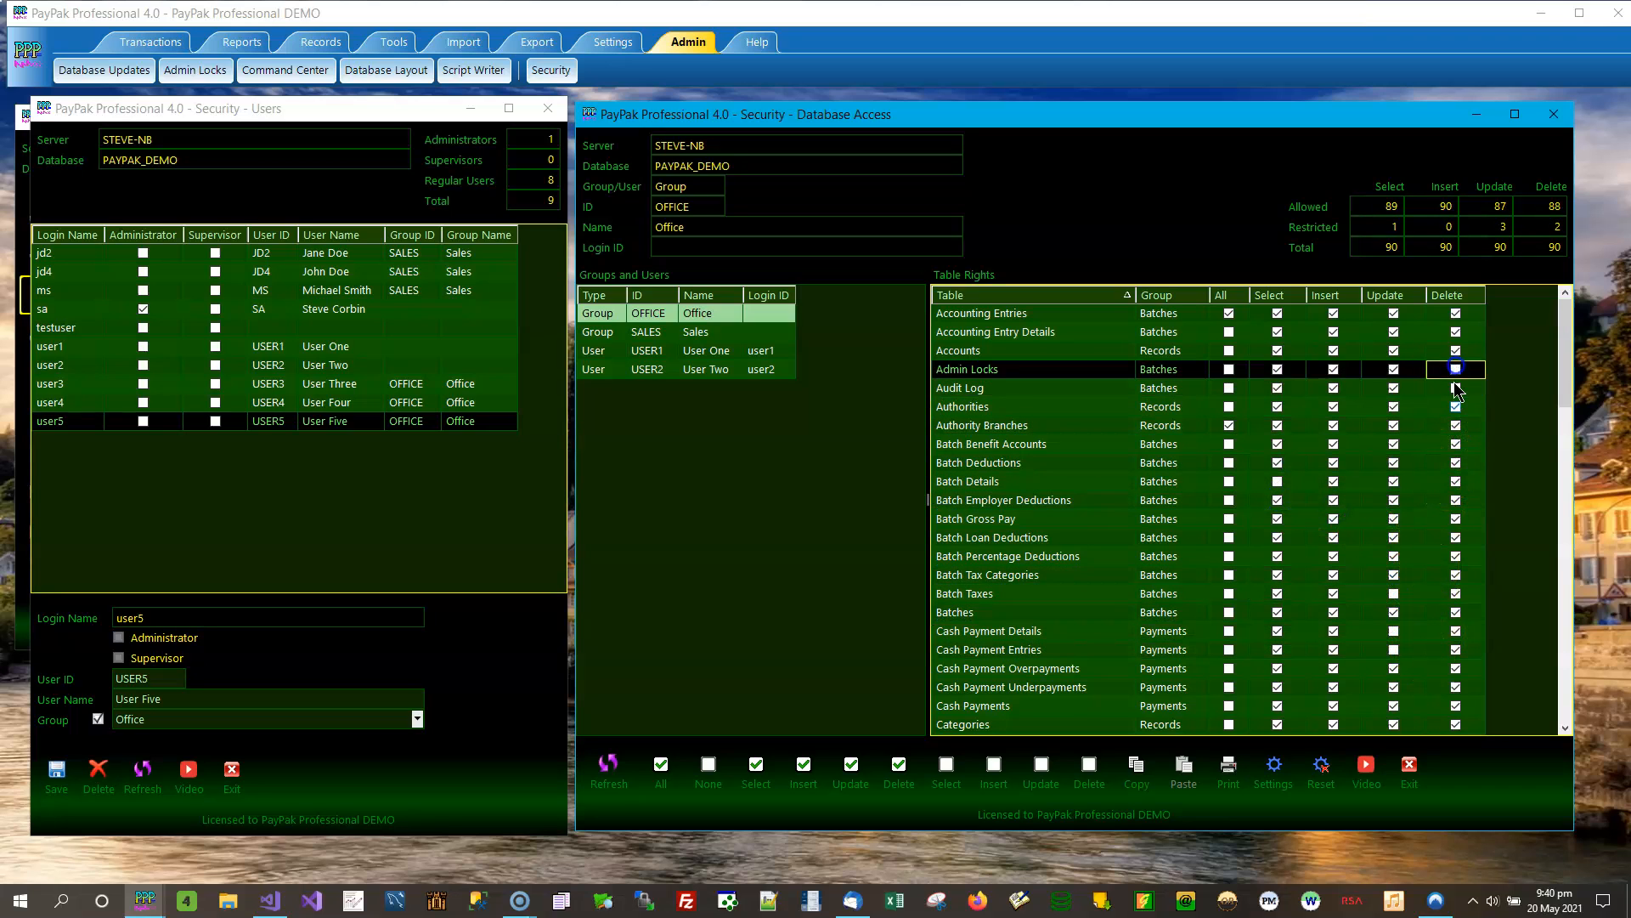
pyautogui.click(1455, 593)
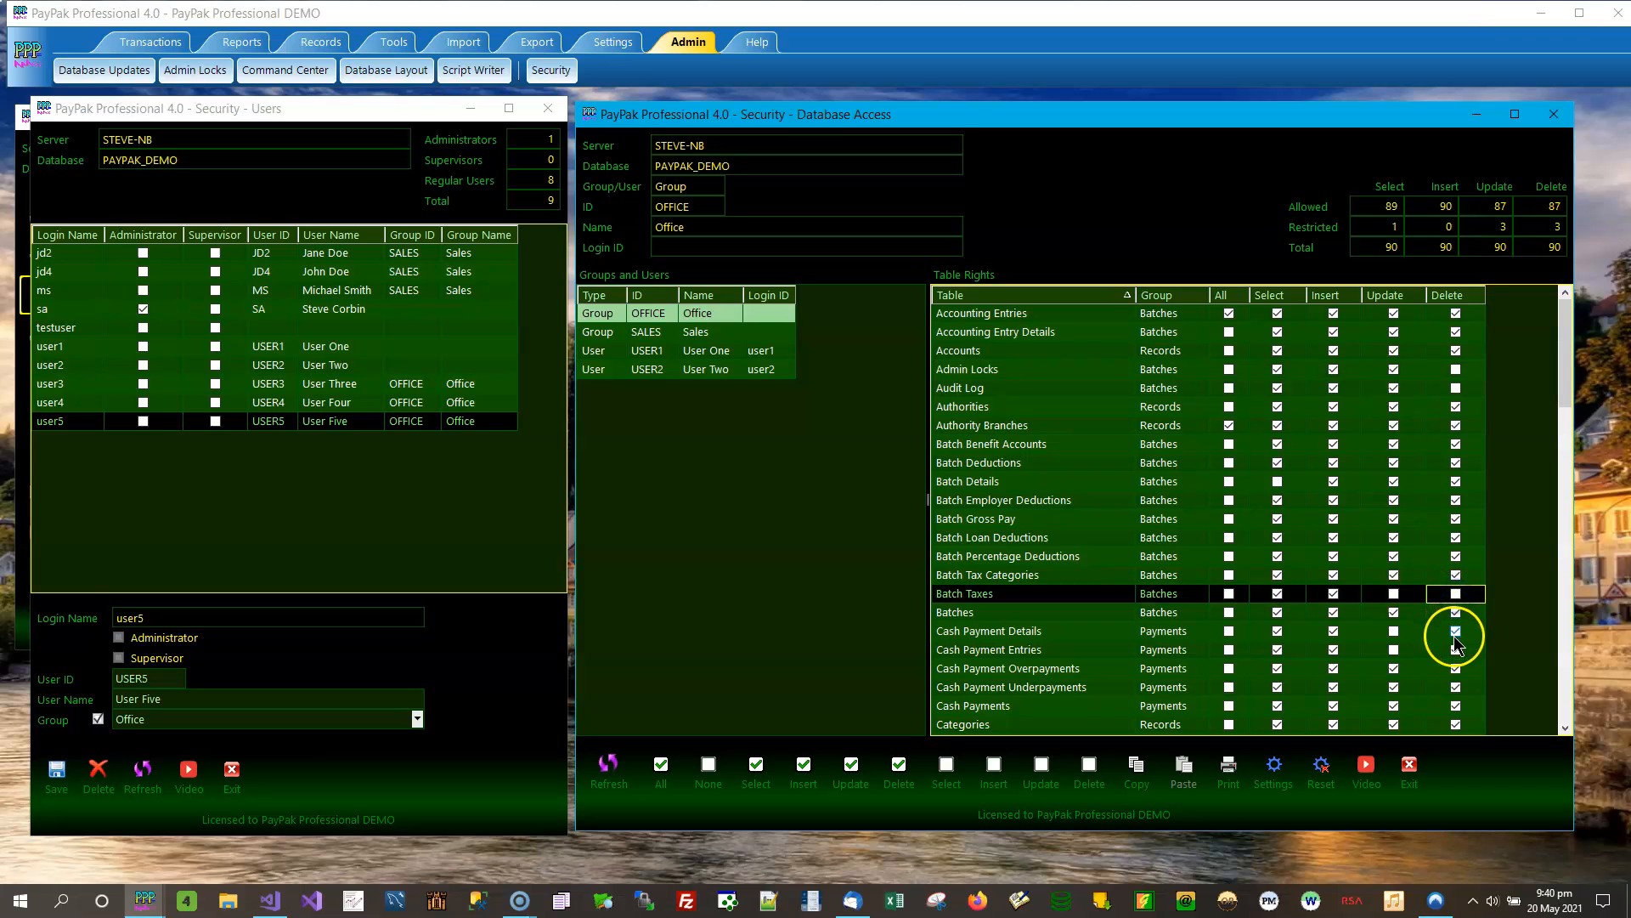
# Step: Remove the Office group's Delete right on Cash Payment Details
pyautogui.click(1454, 632)
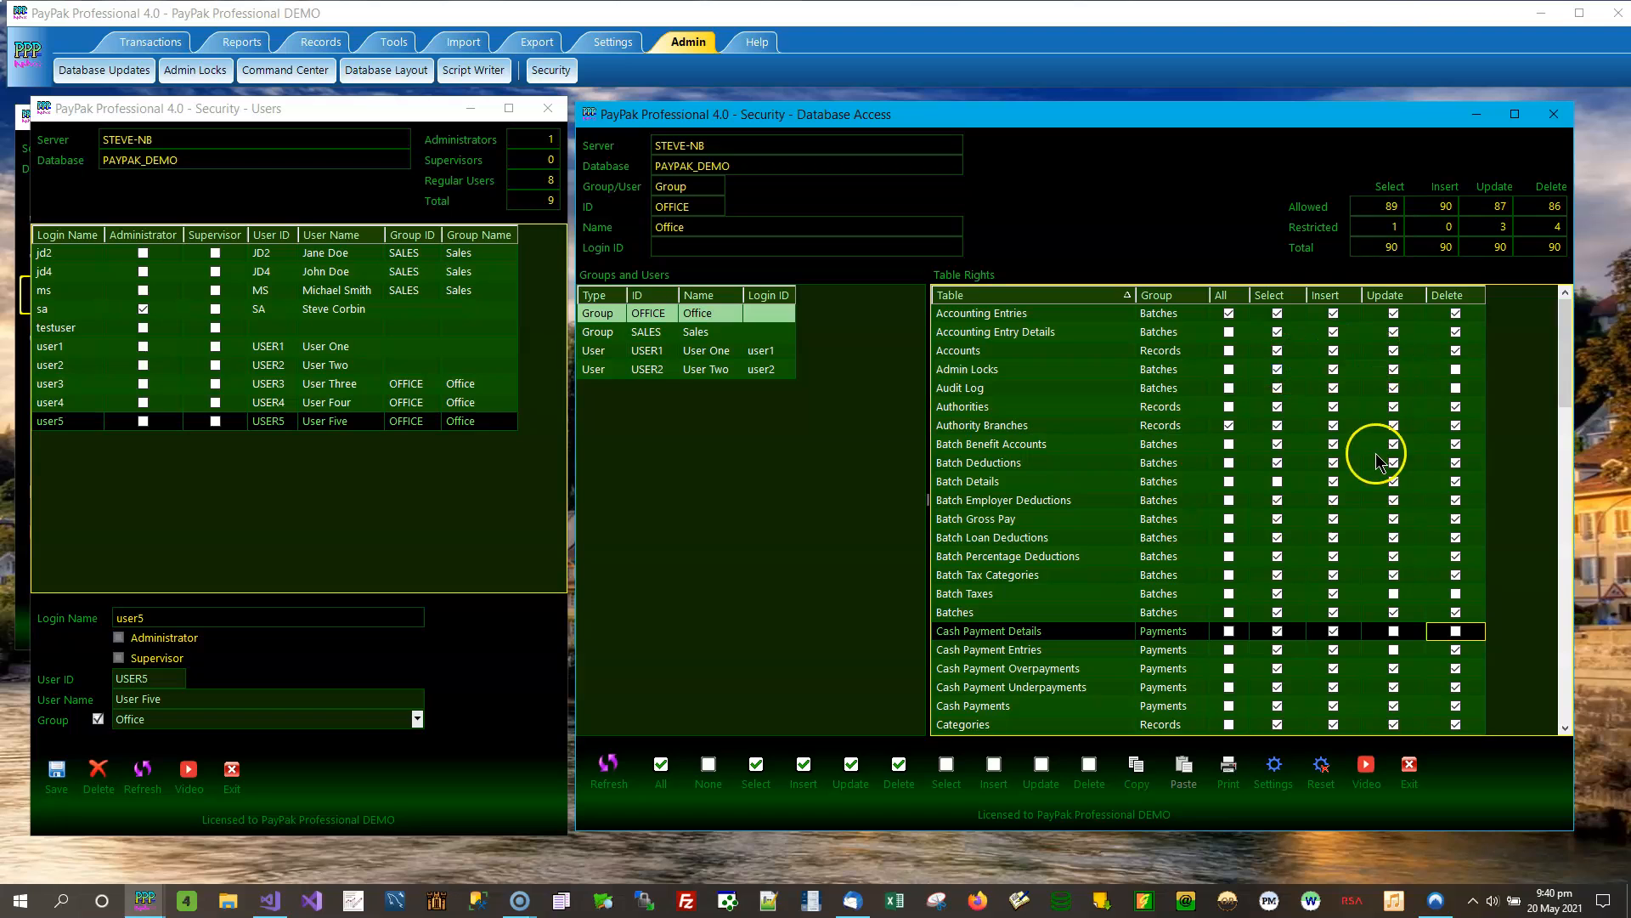
# Step: Restore the Office group's Select right on Batch Details and its Update rights on Batch Taxes, Cash Payment Details and Cash Payment Entries
pyautogui.click(1277, 482)
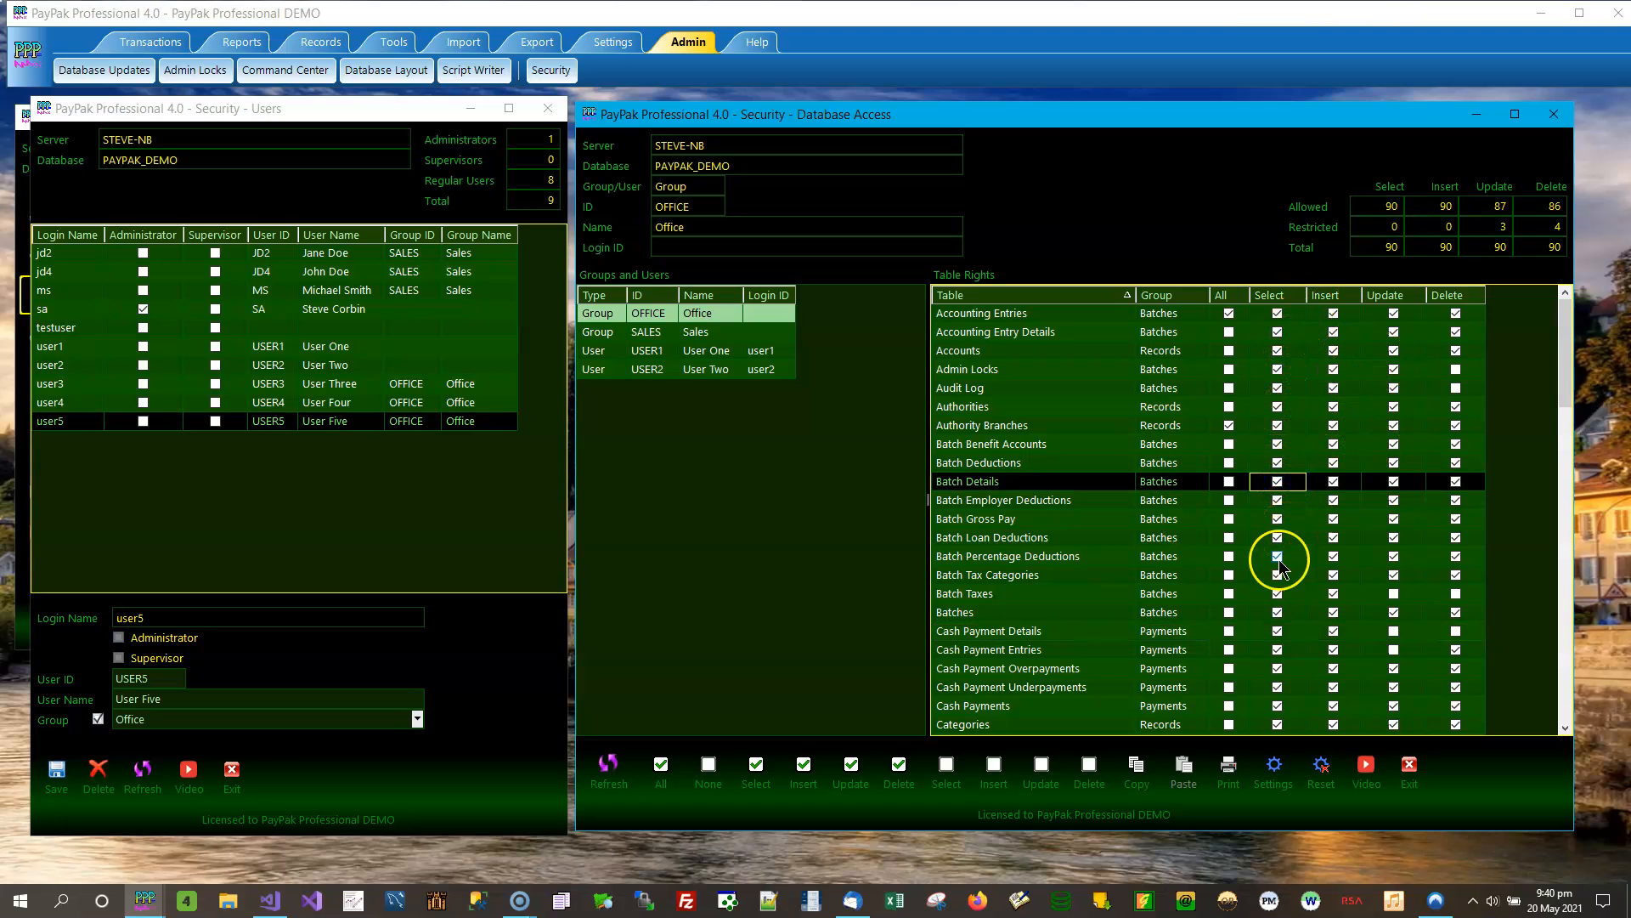
pyautogui.click(1396, 595)
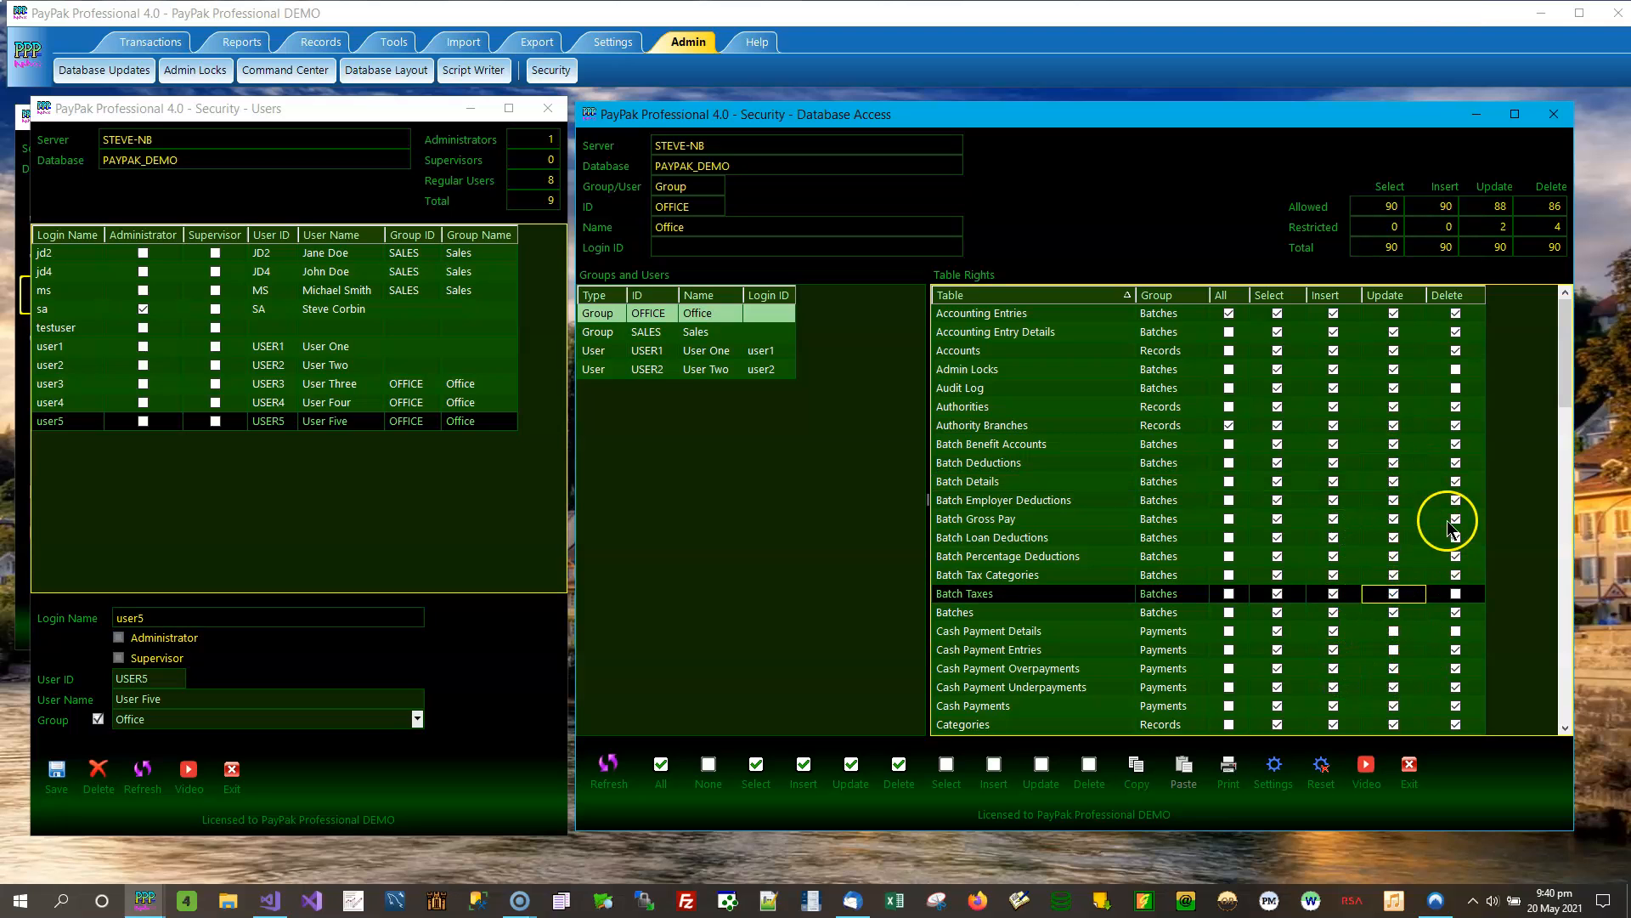
pyautogui.click(1394, 631)
pyautogui.click(1394, 650)
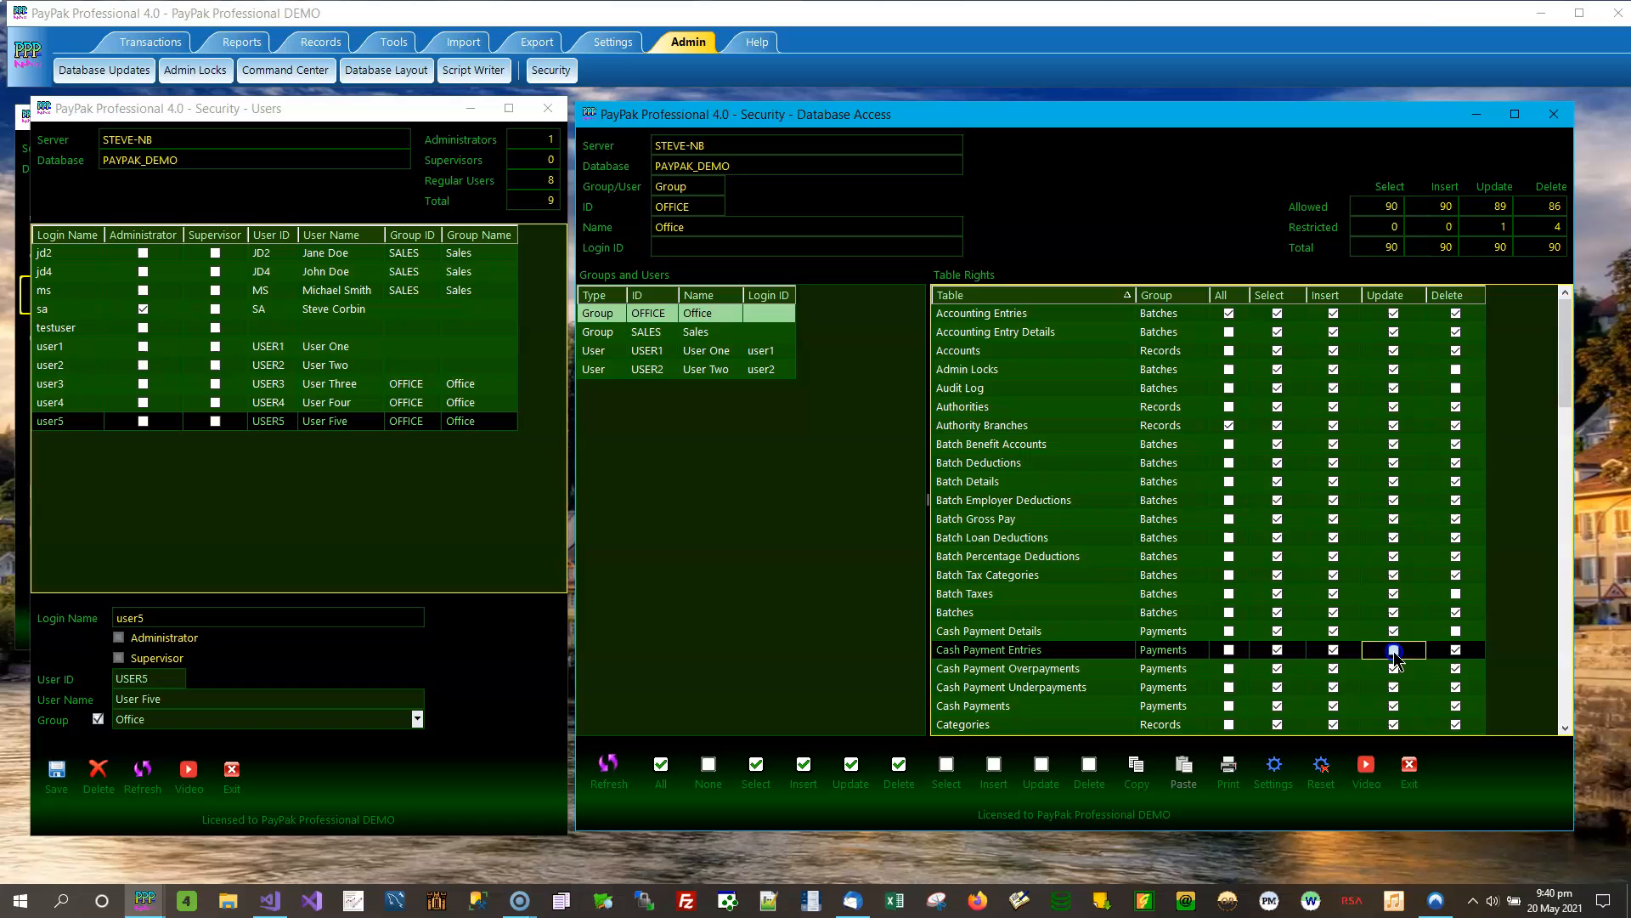
# Step: Restore the Office group's Delete rights on Cash Payment Details, Batch Taxes, Audit Log and Admin Locks
pyautogui.click(1457, 631)
pyautogui.click(1454, 595)
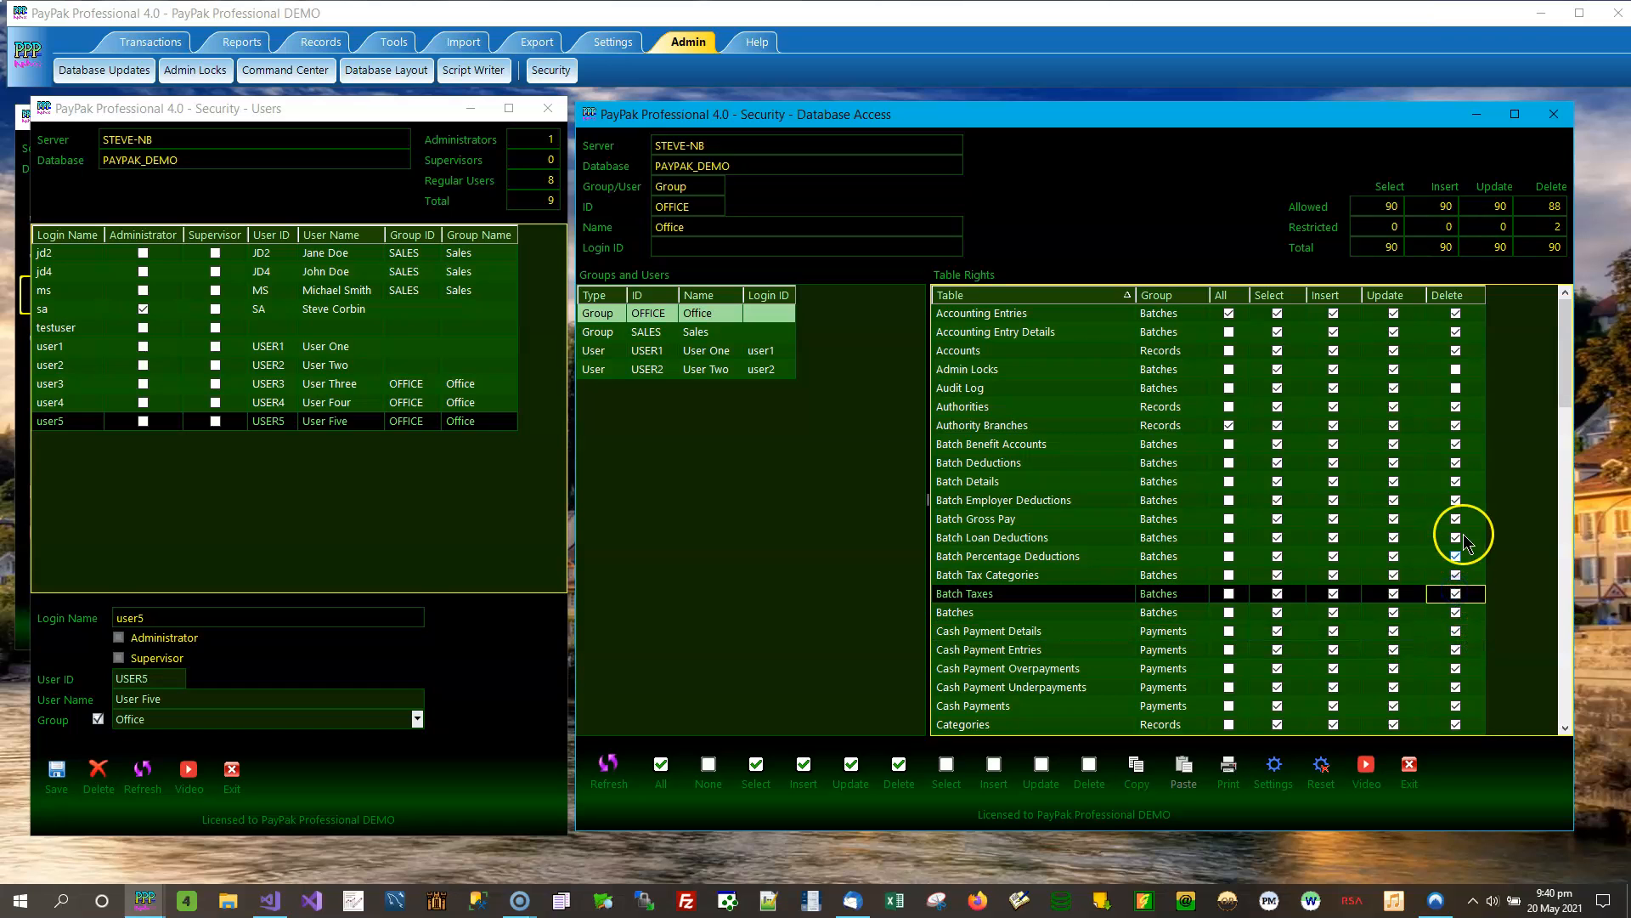
pyautogui.click(1457, 385)
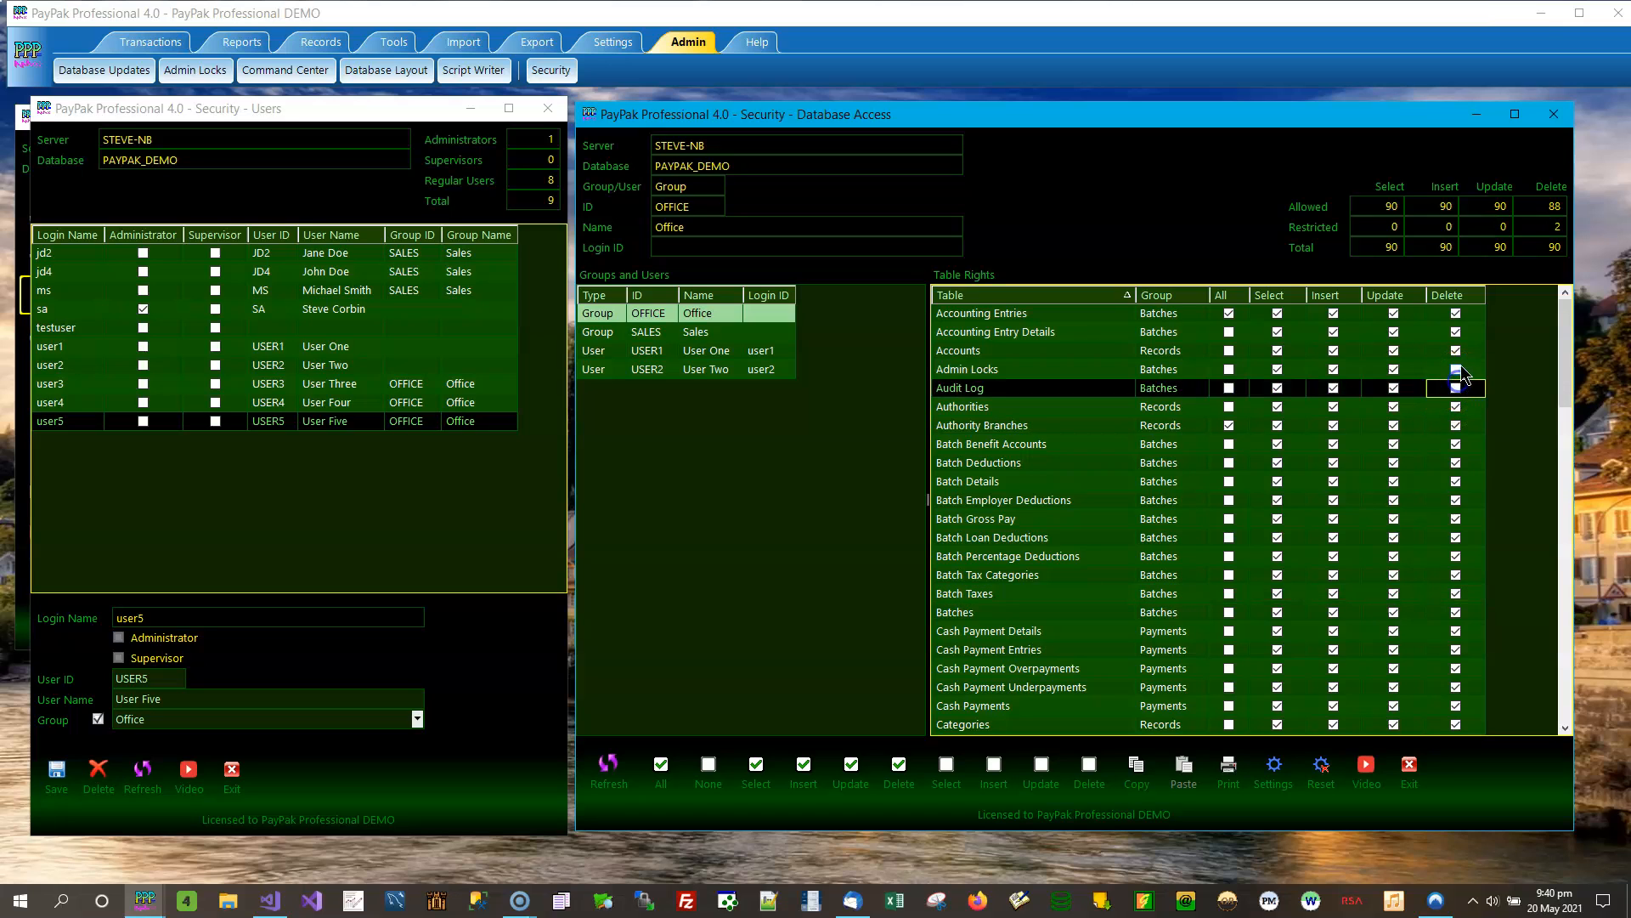
pyautogui.click(1456, 372)
pyautogui.click(1459, 387)
# Step: Remove the Office group's Insert right on Authority Branches, Select on Batches, and Update on Cash Payment Details, Batch Benefit Accounts and Admin Locks
pyautogui.click(1331, 426)
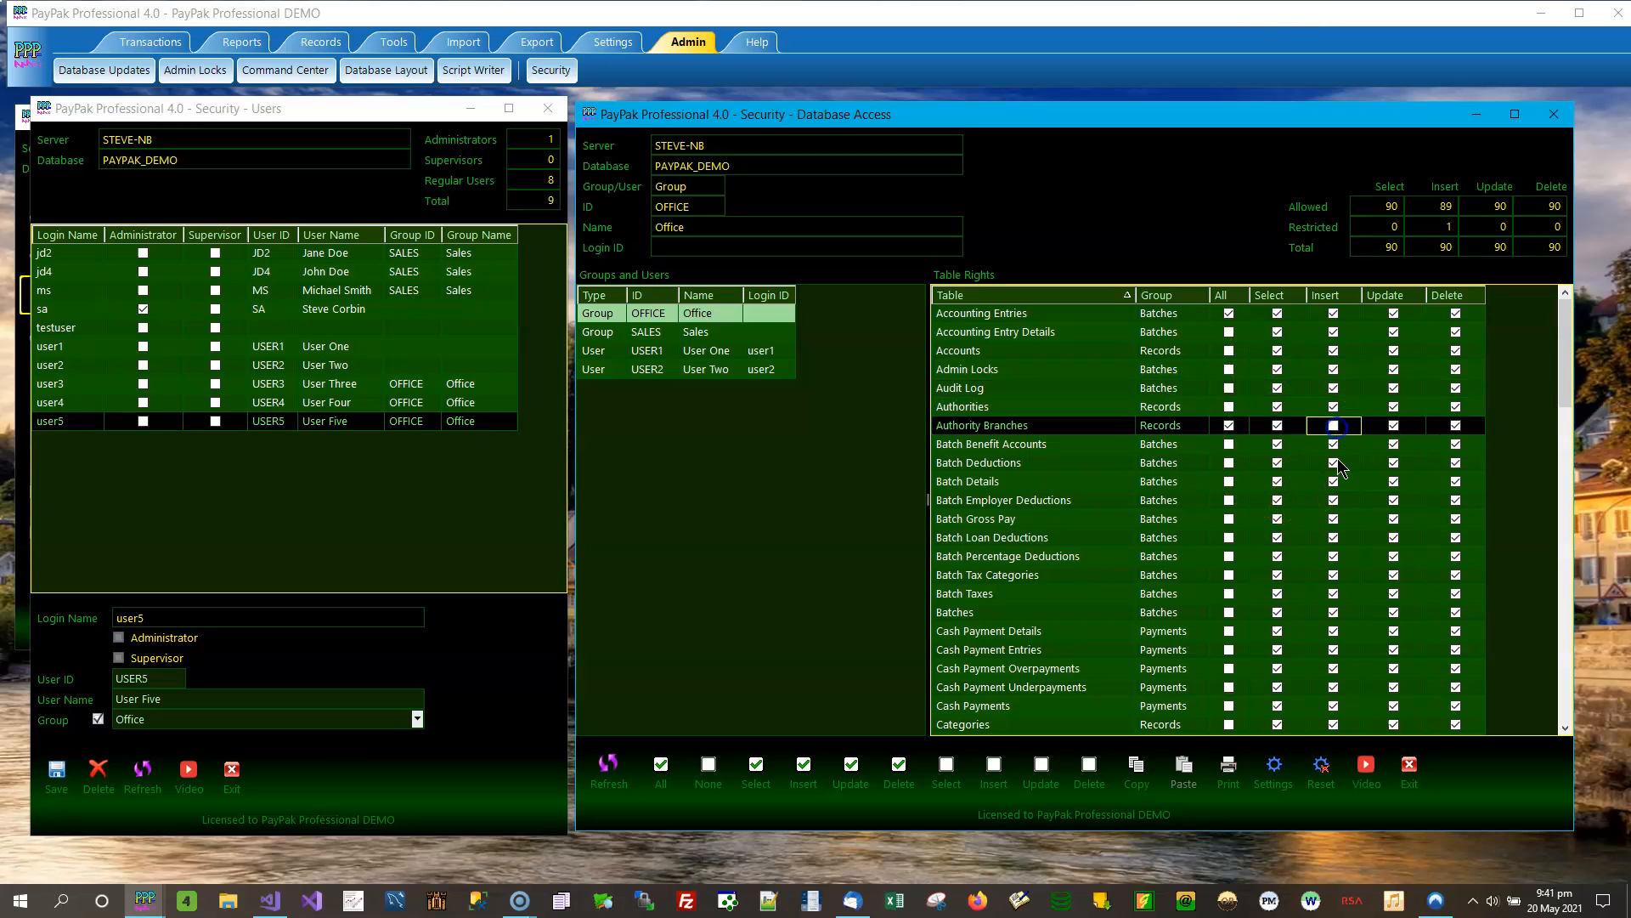
pyautogui.click(1277, 612)
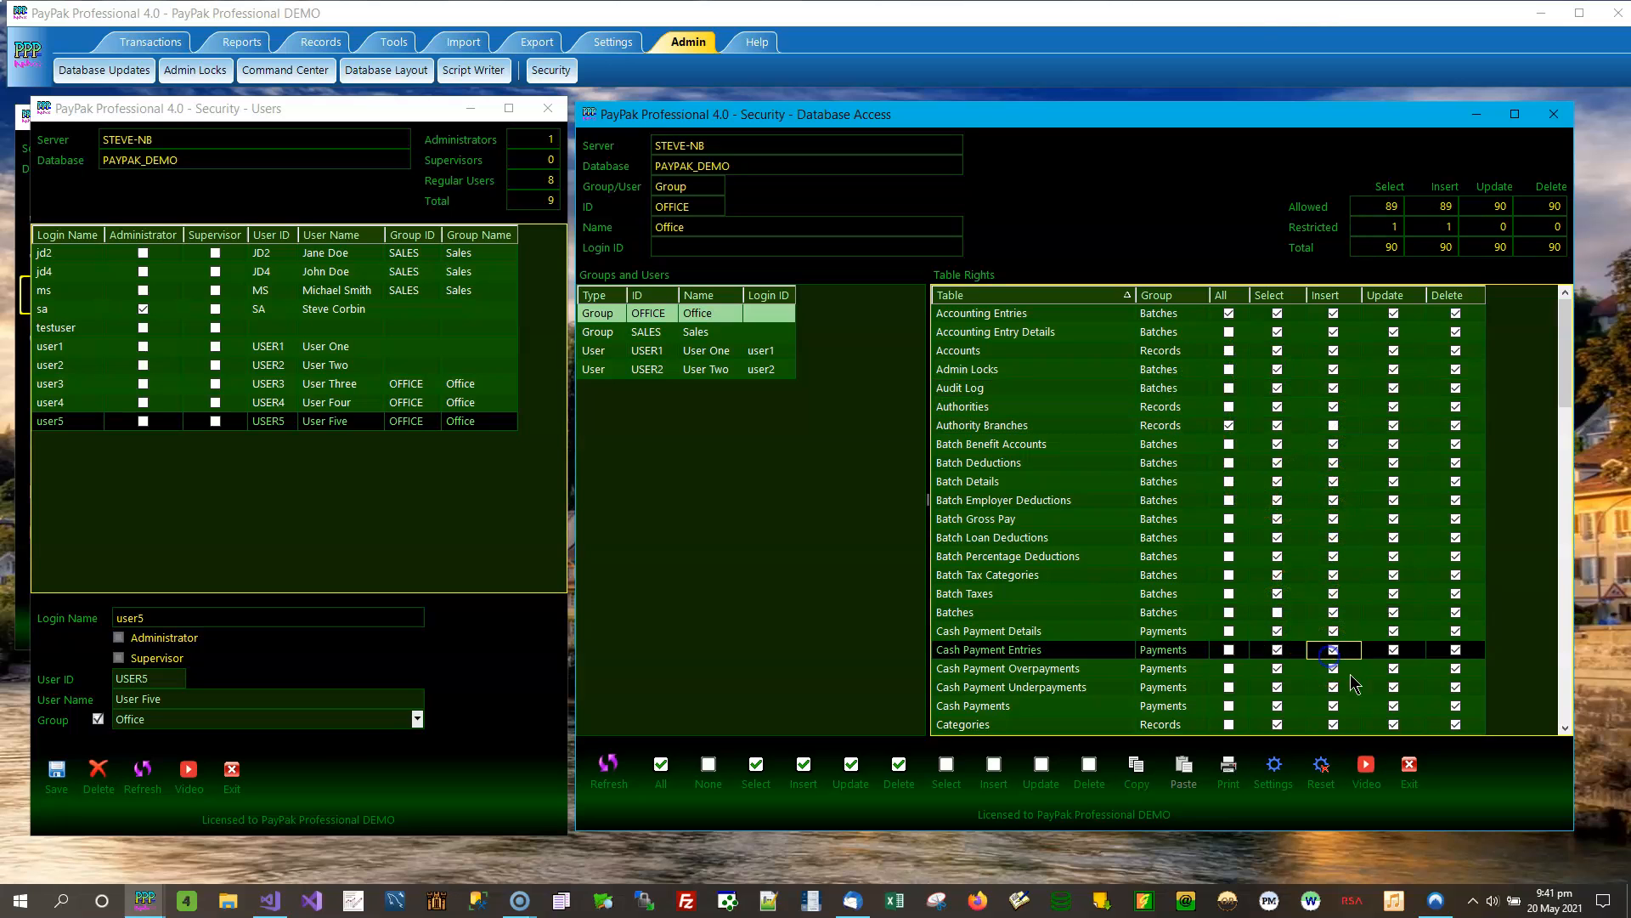
pyautogui.click(1393, 630)
pyautogui.click(1393, 444)
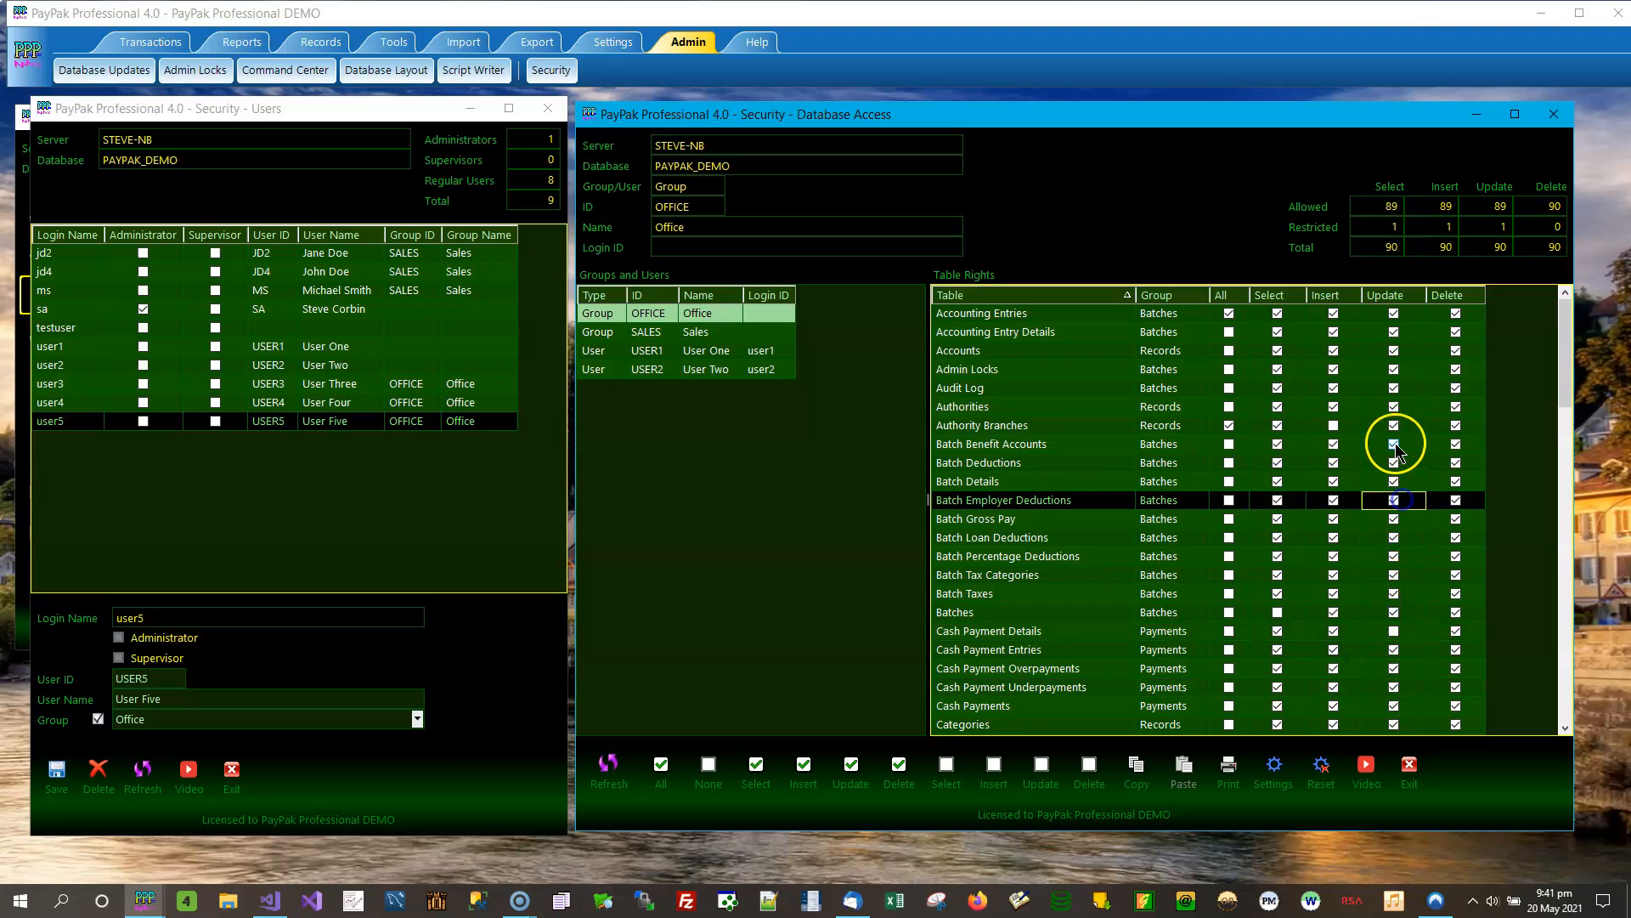
pyautogui.click(1394, 369)
# Step: Remove the Office group's Delete right on Batch Deductions and all of its rights on Cash Payments
pyautogui.click(1459, 572)
pyautogui.click(1455, 463)
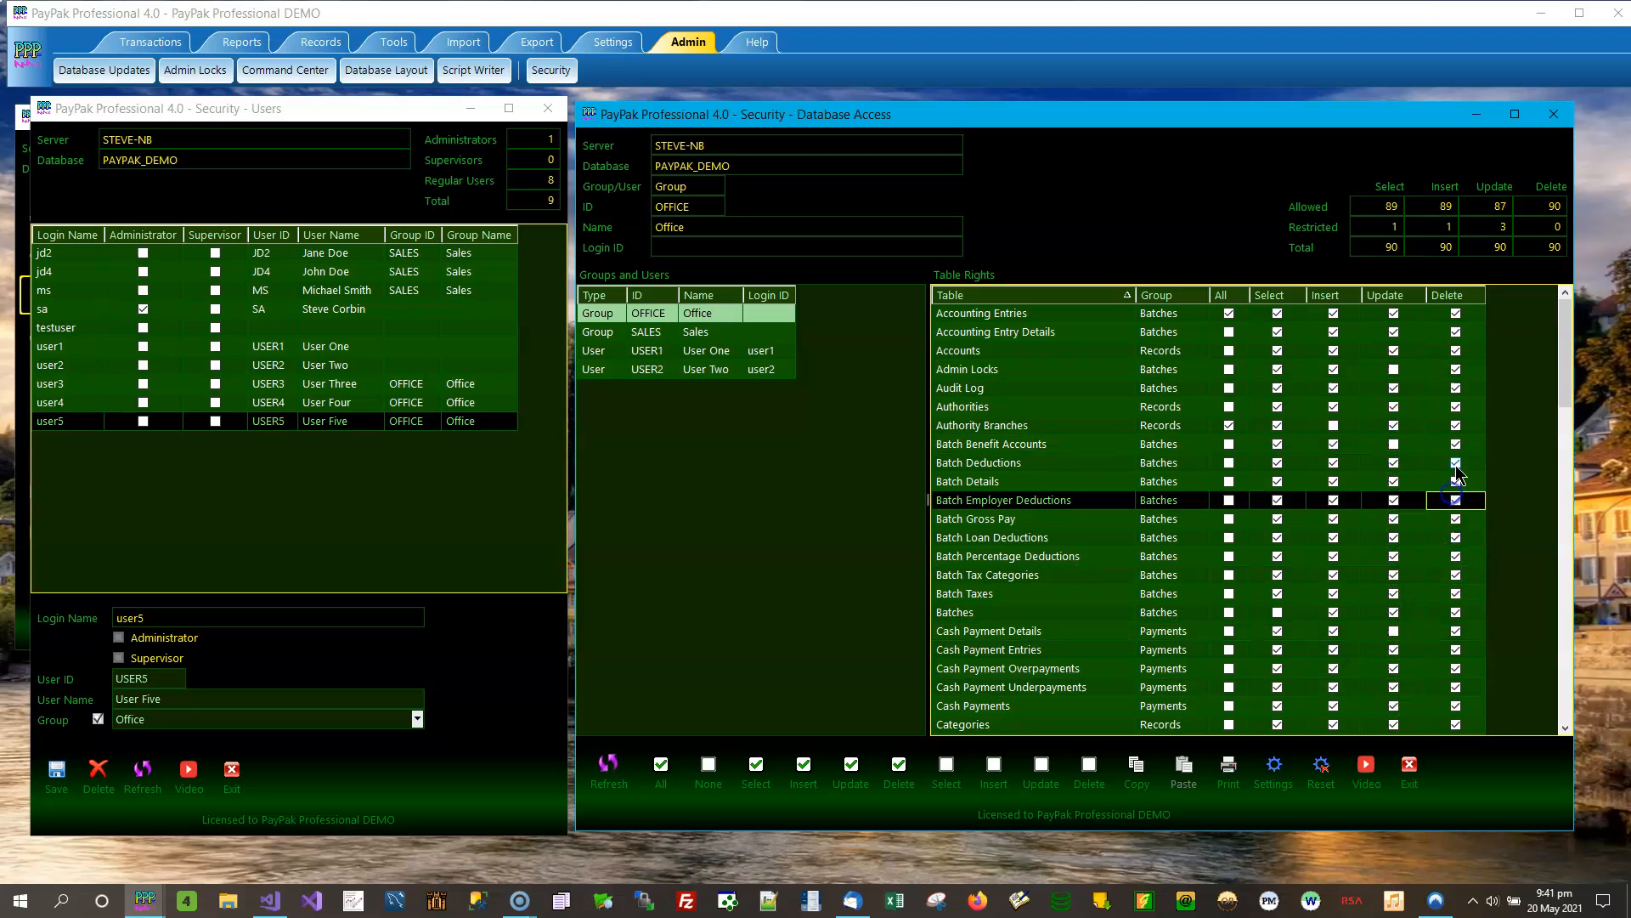
pyautogui.click(1455, 425)
pyautogui.click(1277, 611)
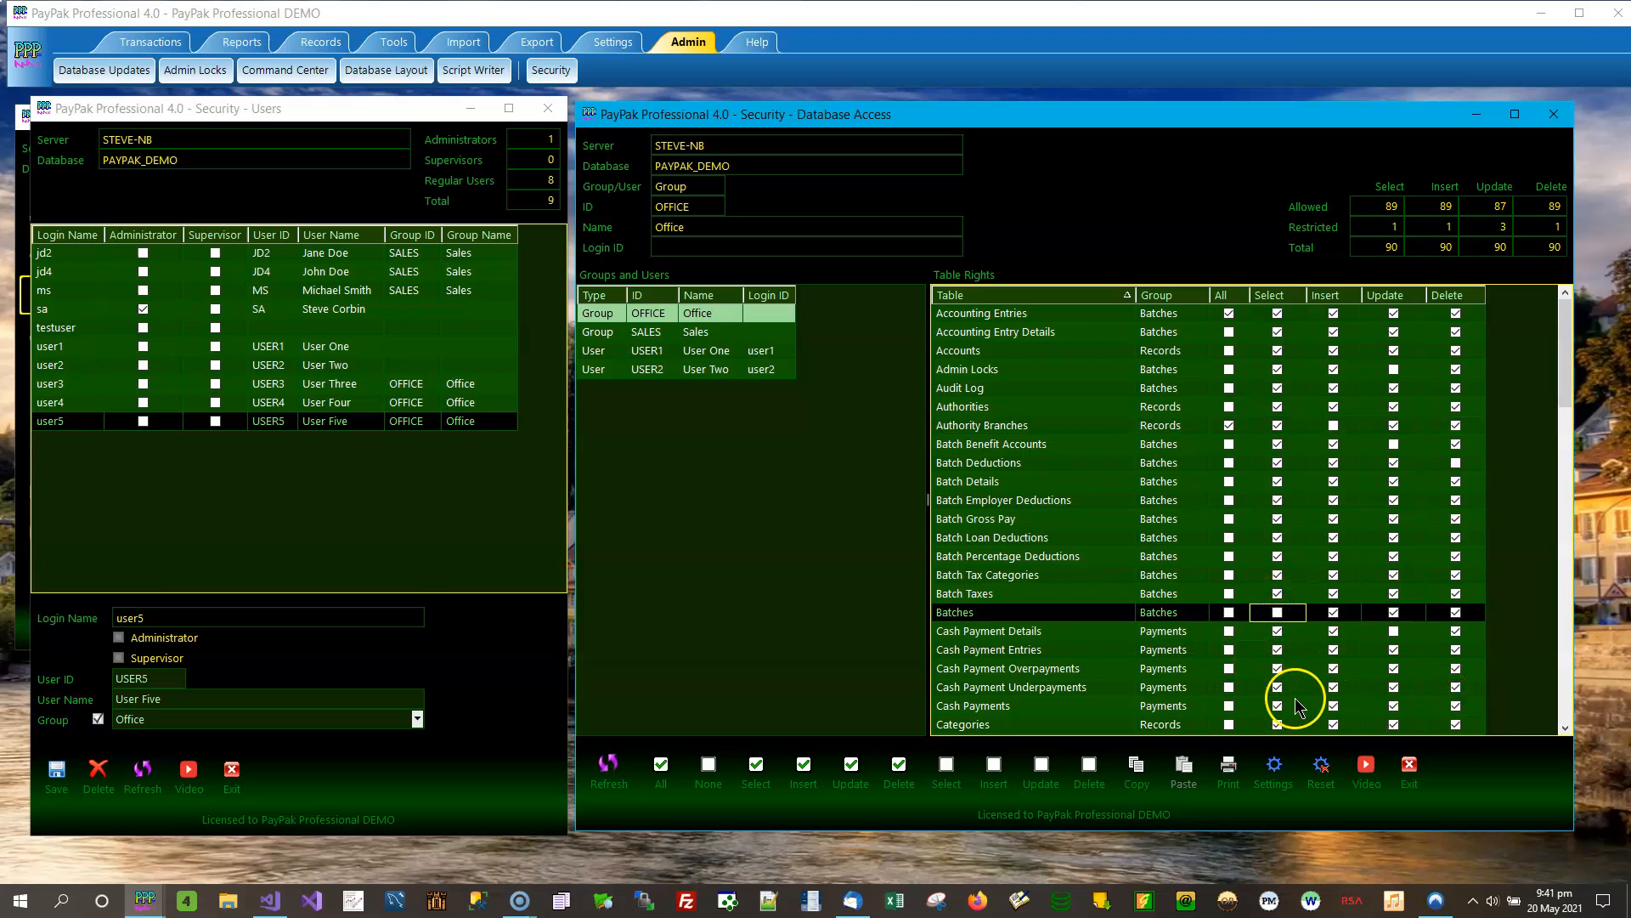
pyautogui.click(1229, 708)
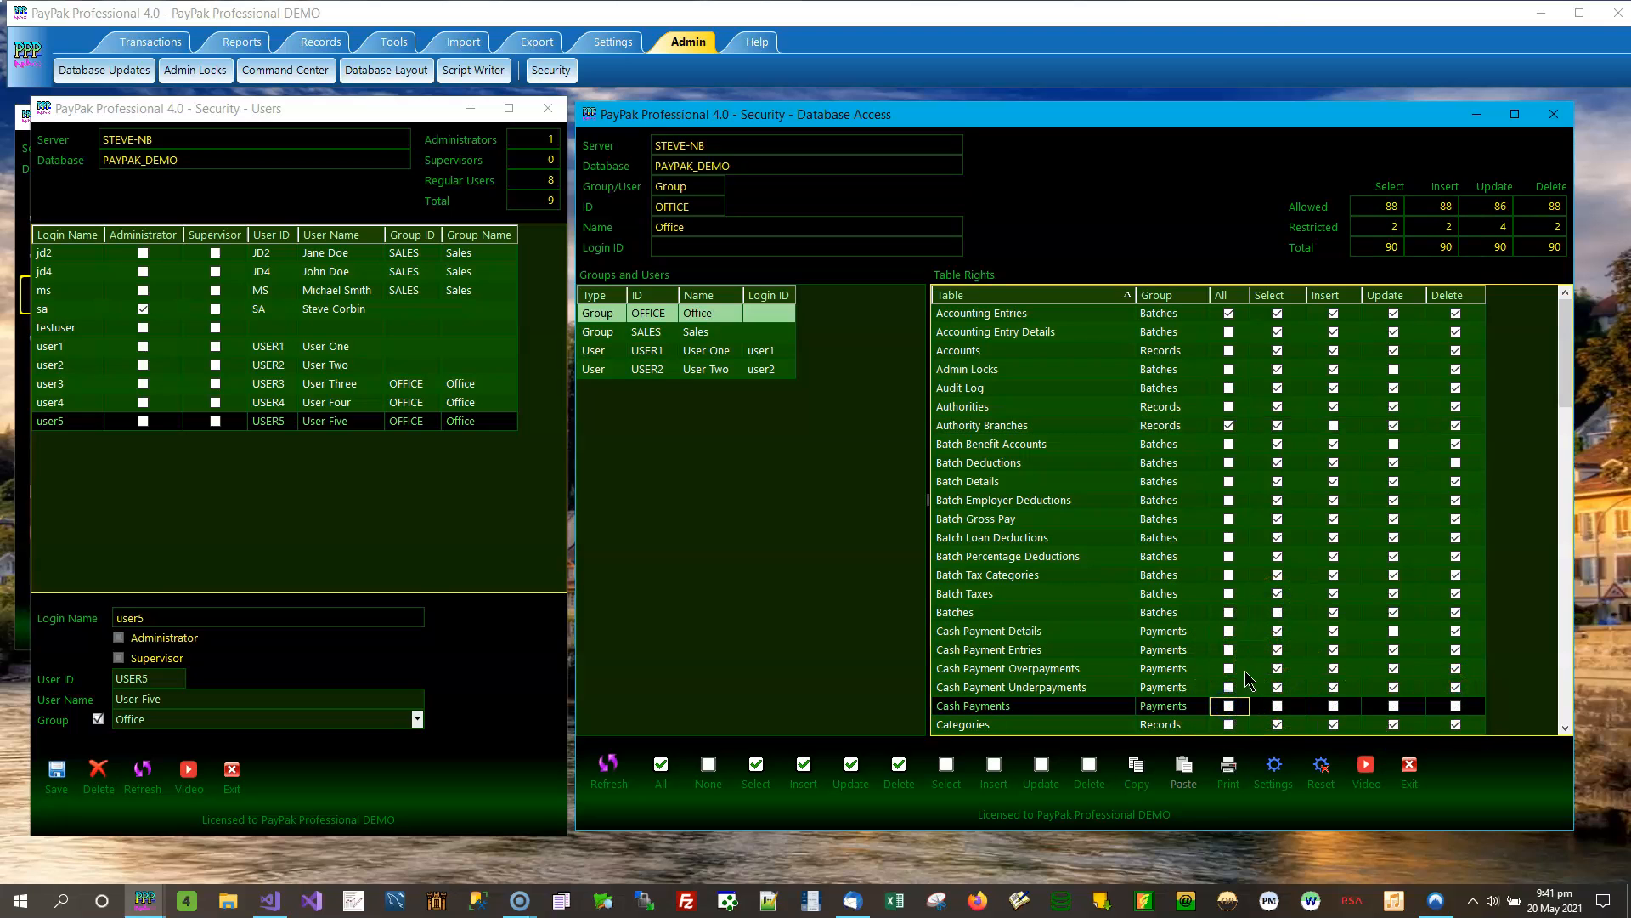
# Step: Remove Office's Insert right on Cheques, Update on Closed Days, and Delete on Command Center SQL Commands, Currency Units and Department Tax Accounts
pyautogui.scroll(-4, 1359, 667)
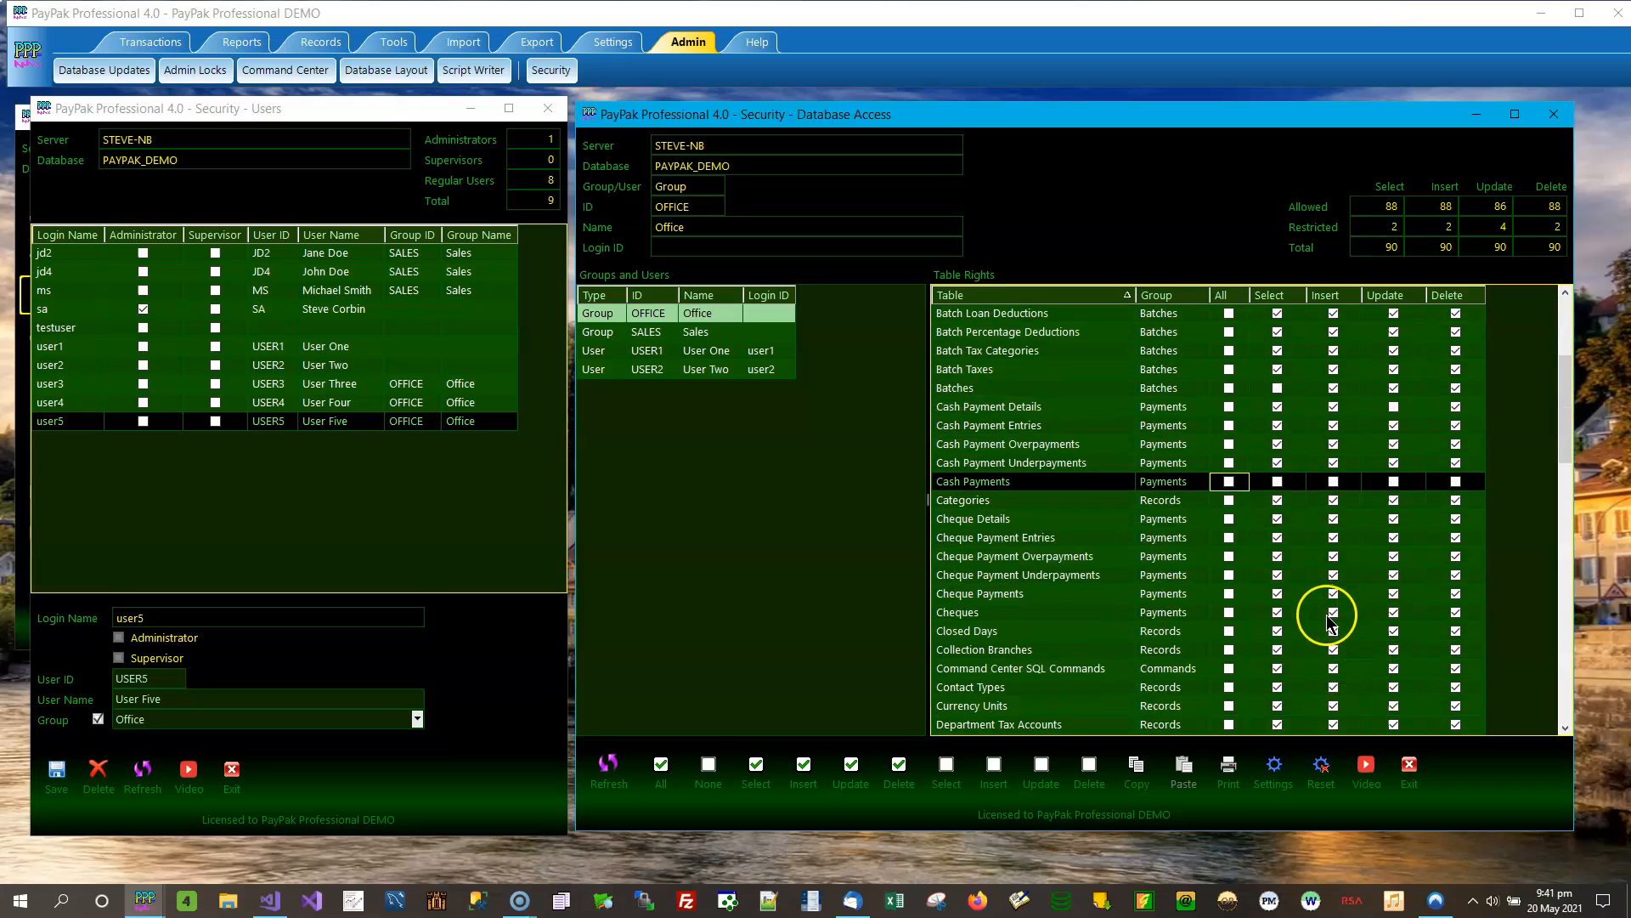
pyautogui.click(1332, 613)
pyautogui.click(1393, 631)
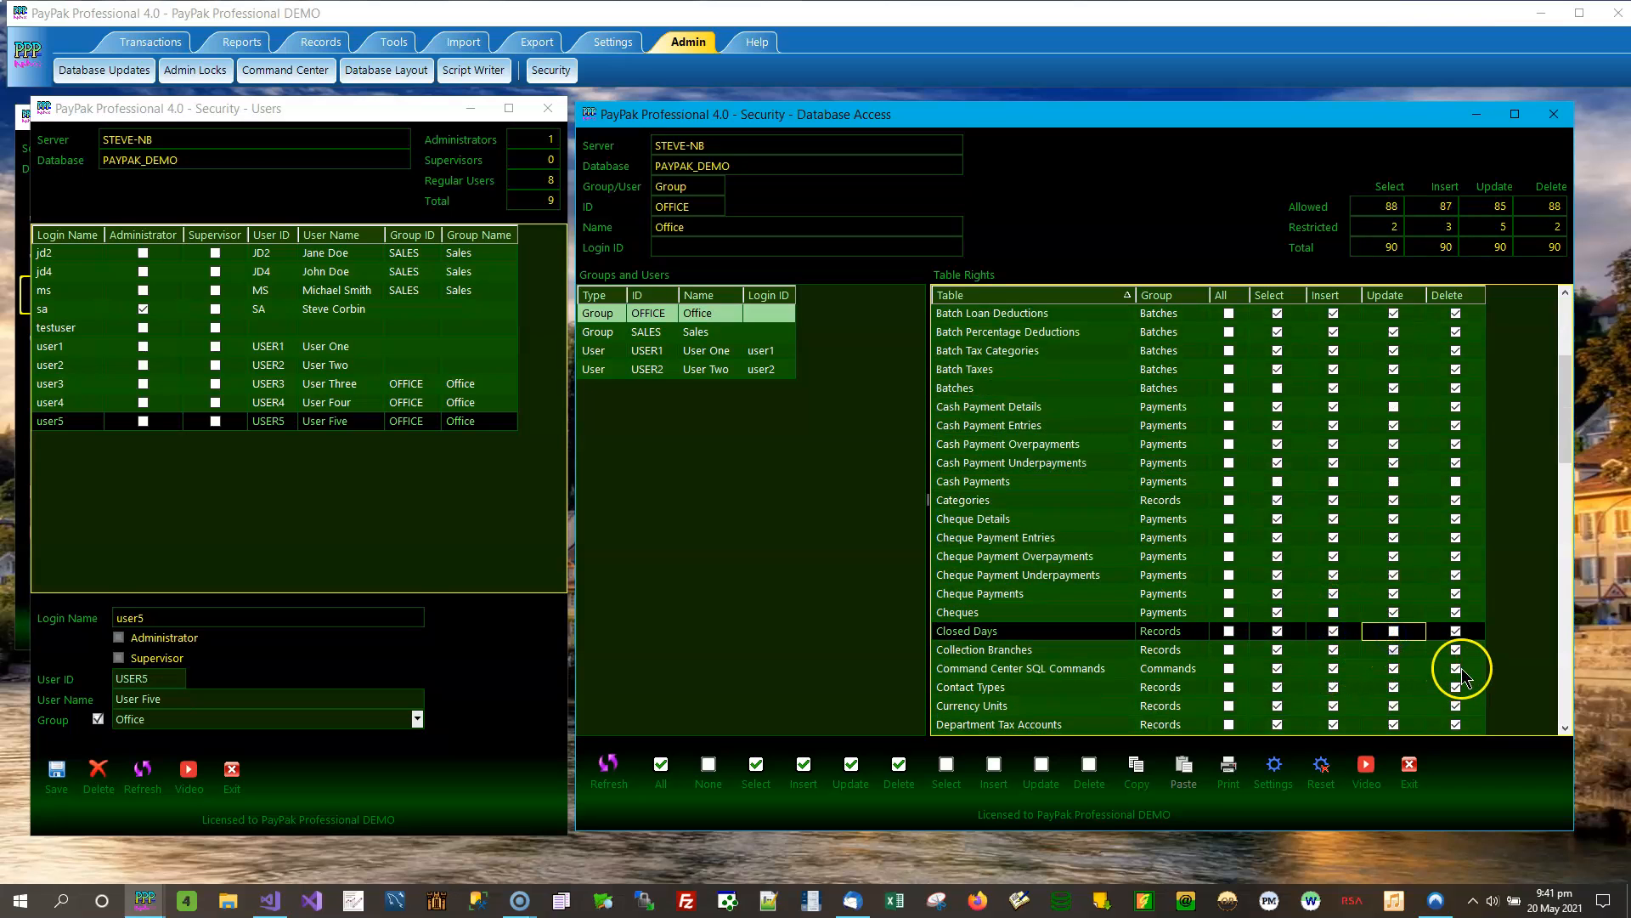
pyautogui.click(1455, 668)
pyautogui.click(1457, 706)
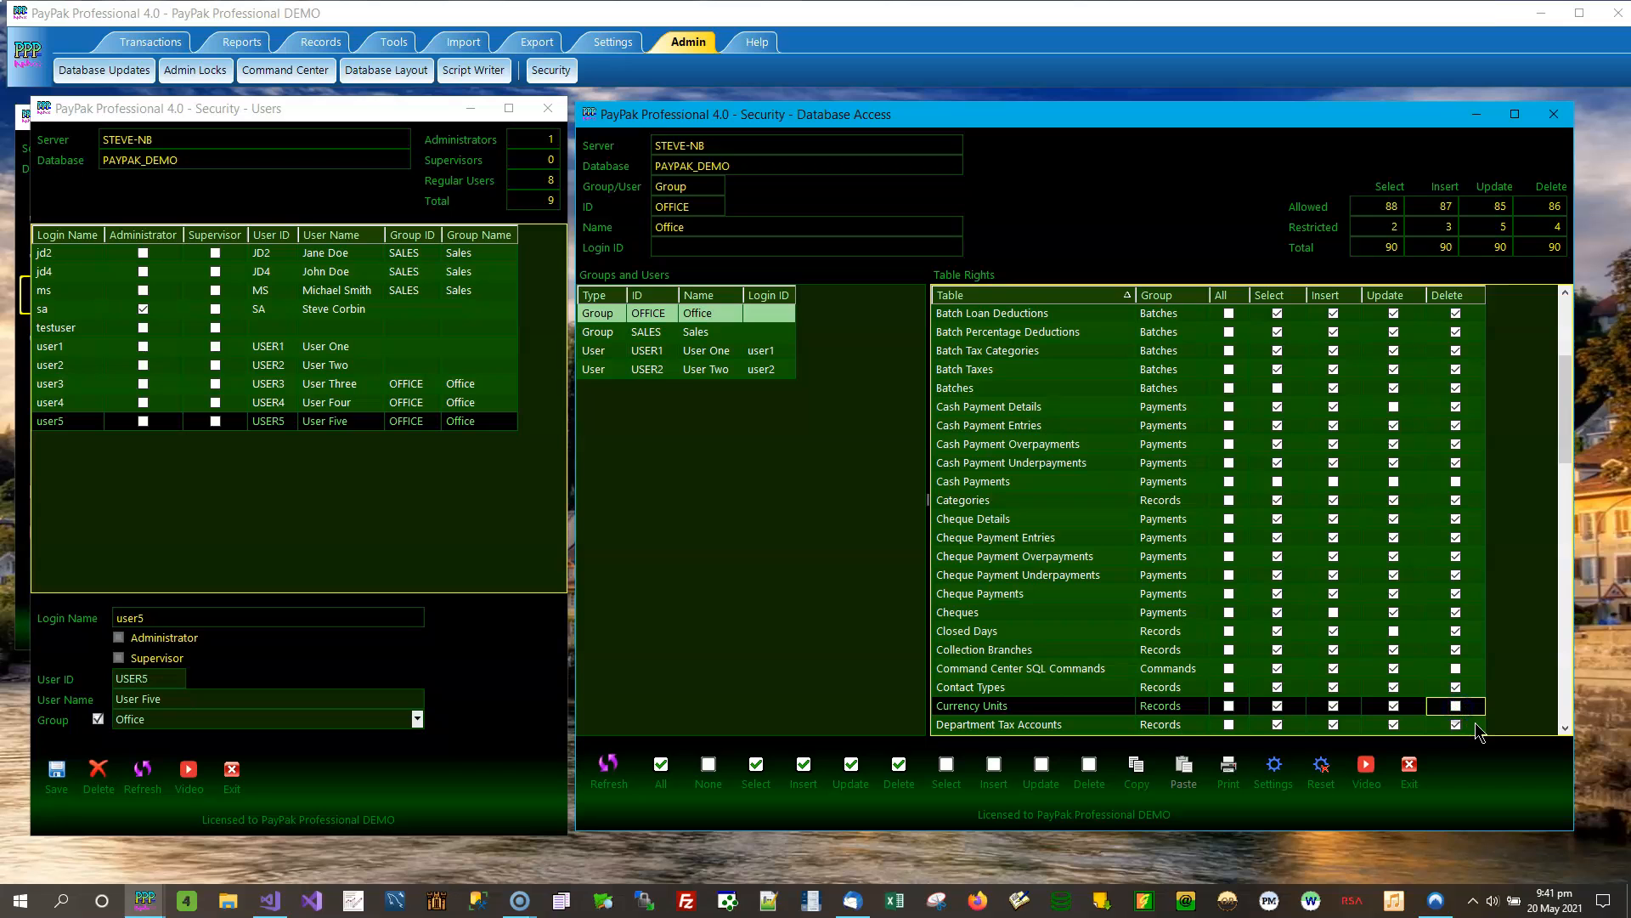
pyautogui.click(1455, 724)
# Step: Remove the Office group's Update right on Employee Deductions and its Insert right on Employee Fixed Taxes
pyautogui.scroll(-5, 1395, 655)
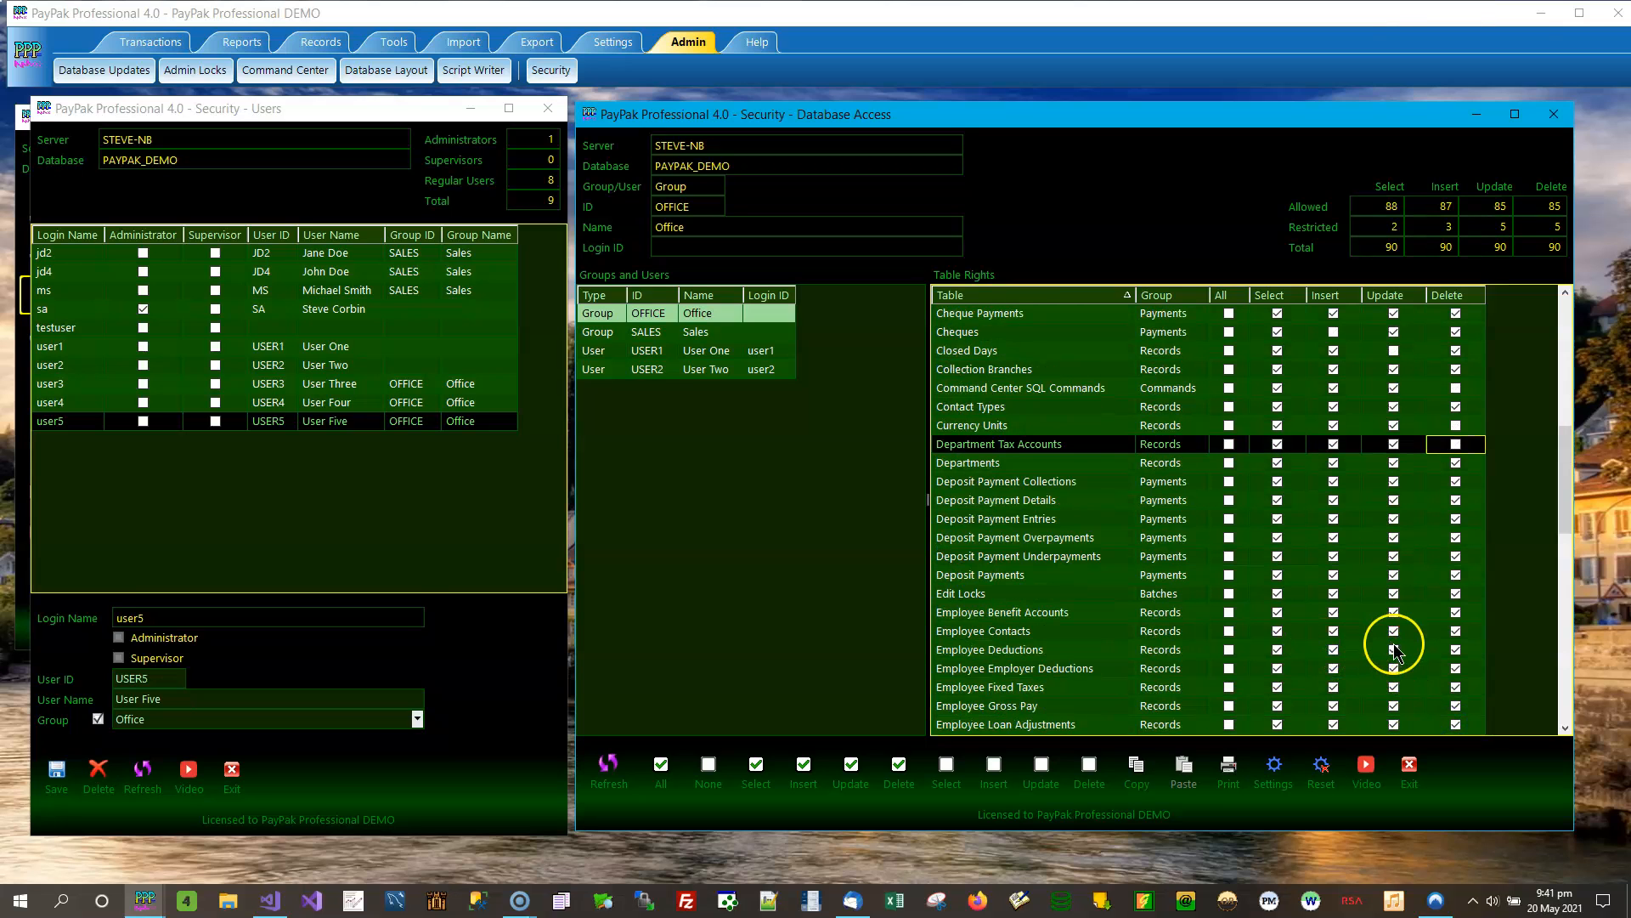
pyautogui.click(1394, 649)
pyautogui.click(1334, 688)
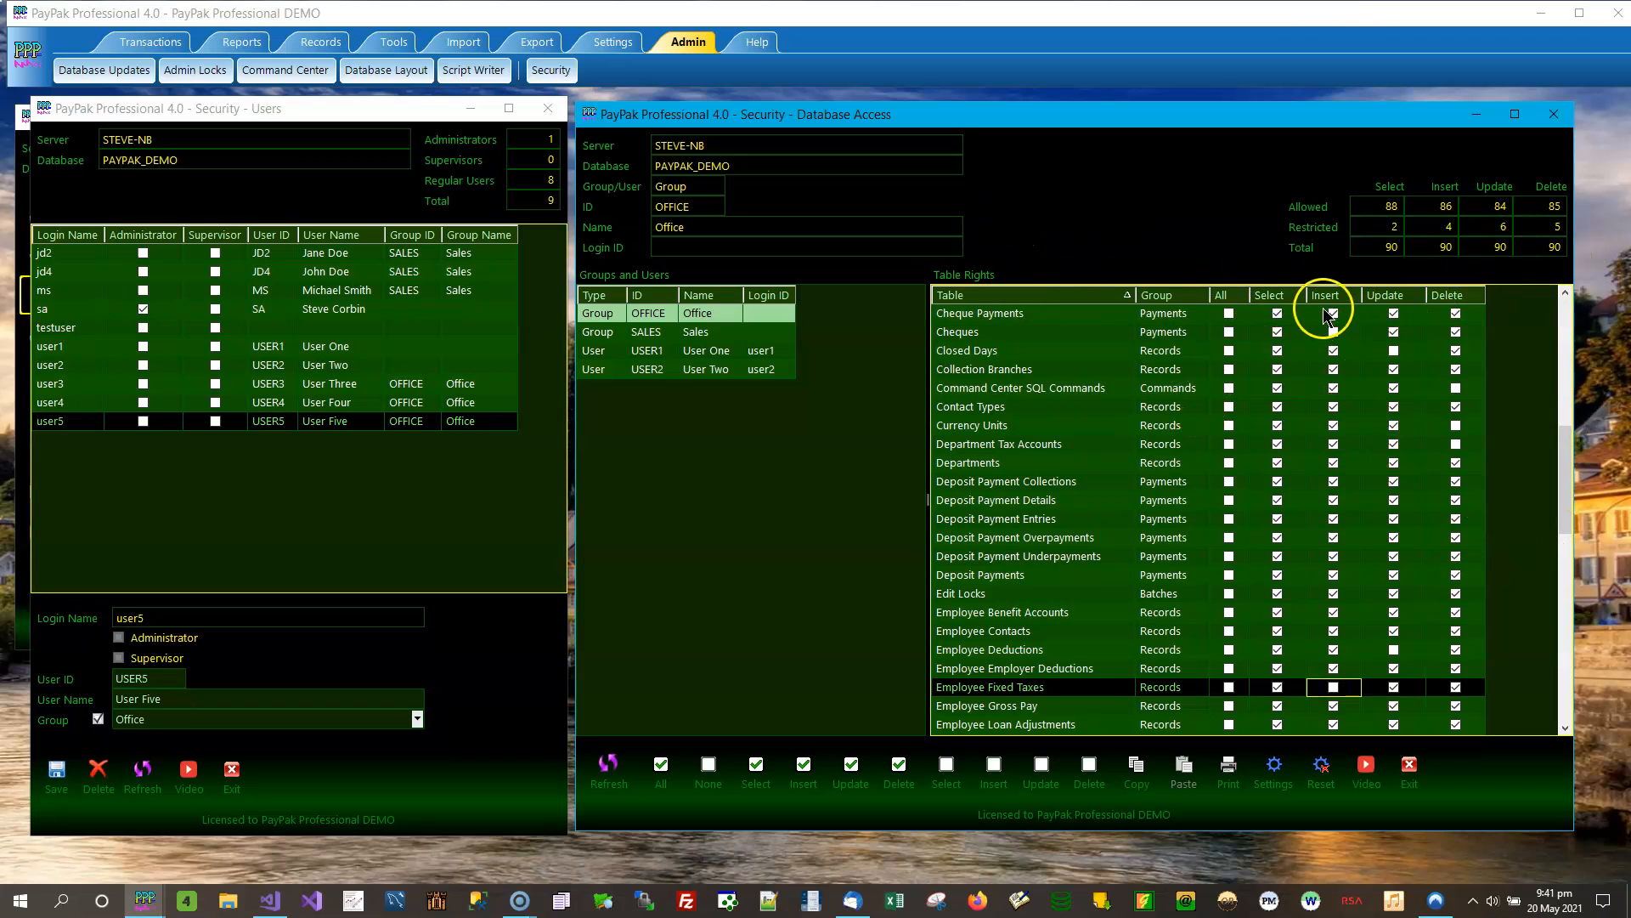
# Step: Grant the Office group all rights on every table at once, and withdraw them all again
pyautogui.moveTo(1568, 487); pyautogui.dragTo(1568, 361)
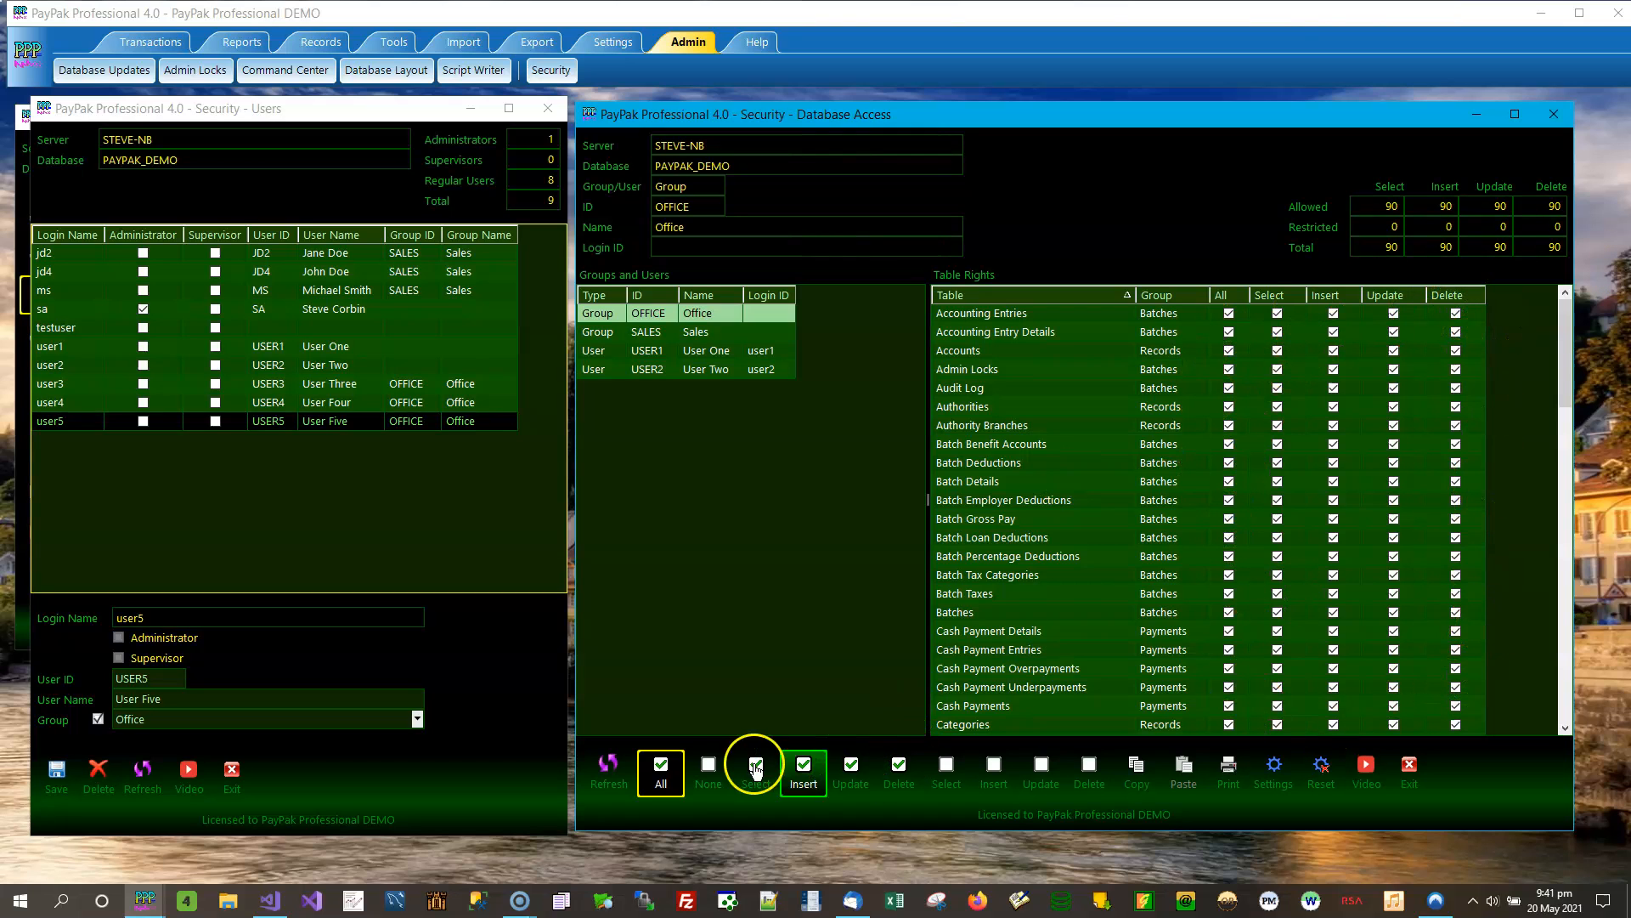
pyautogui.click(712, 770)
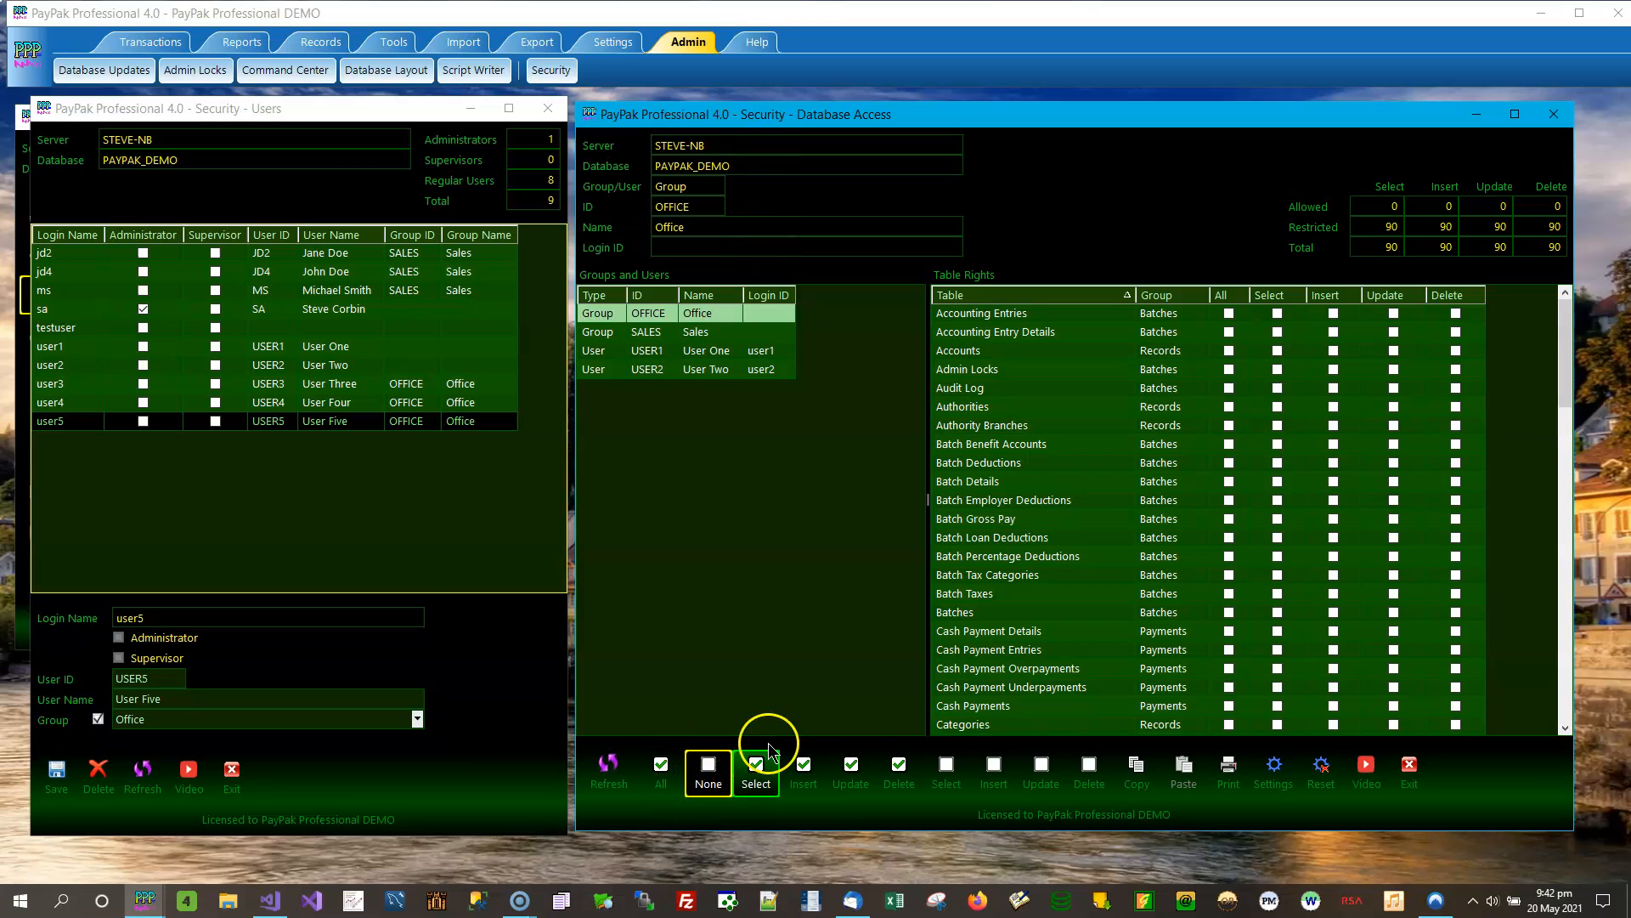
# Step: Grant the Office group the Select, Insert, Update and Delete rights on every table one right at a time, and mark All for every table
pyautogui.click(764, 777)
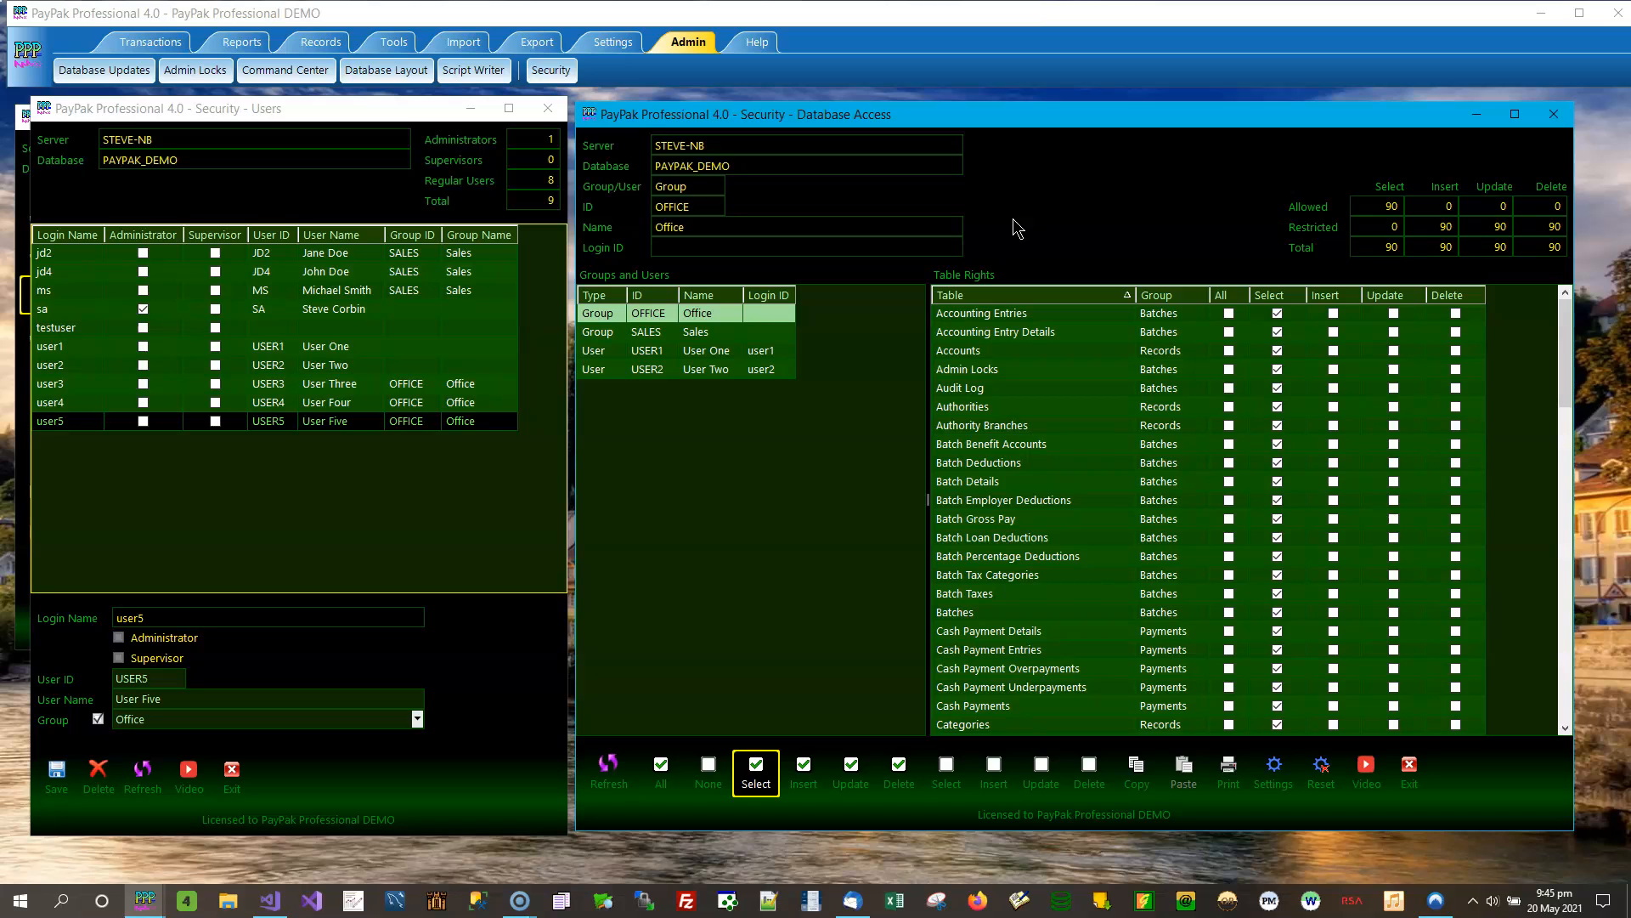
pyautogui.click(989, 246)
pyautogui.click(804, 773)
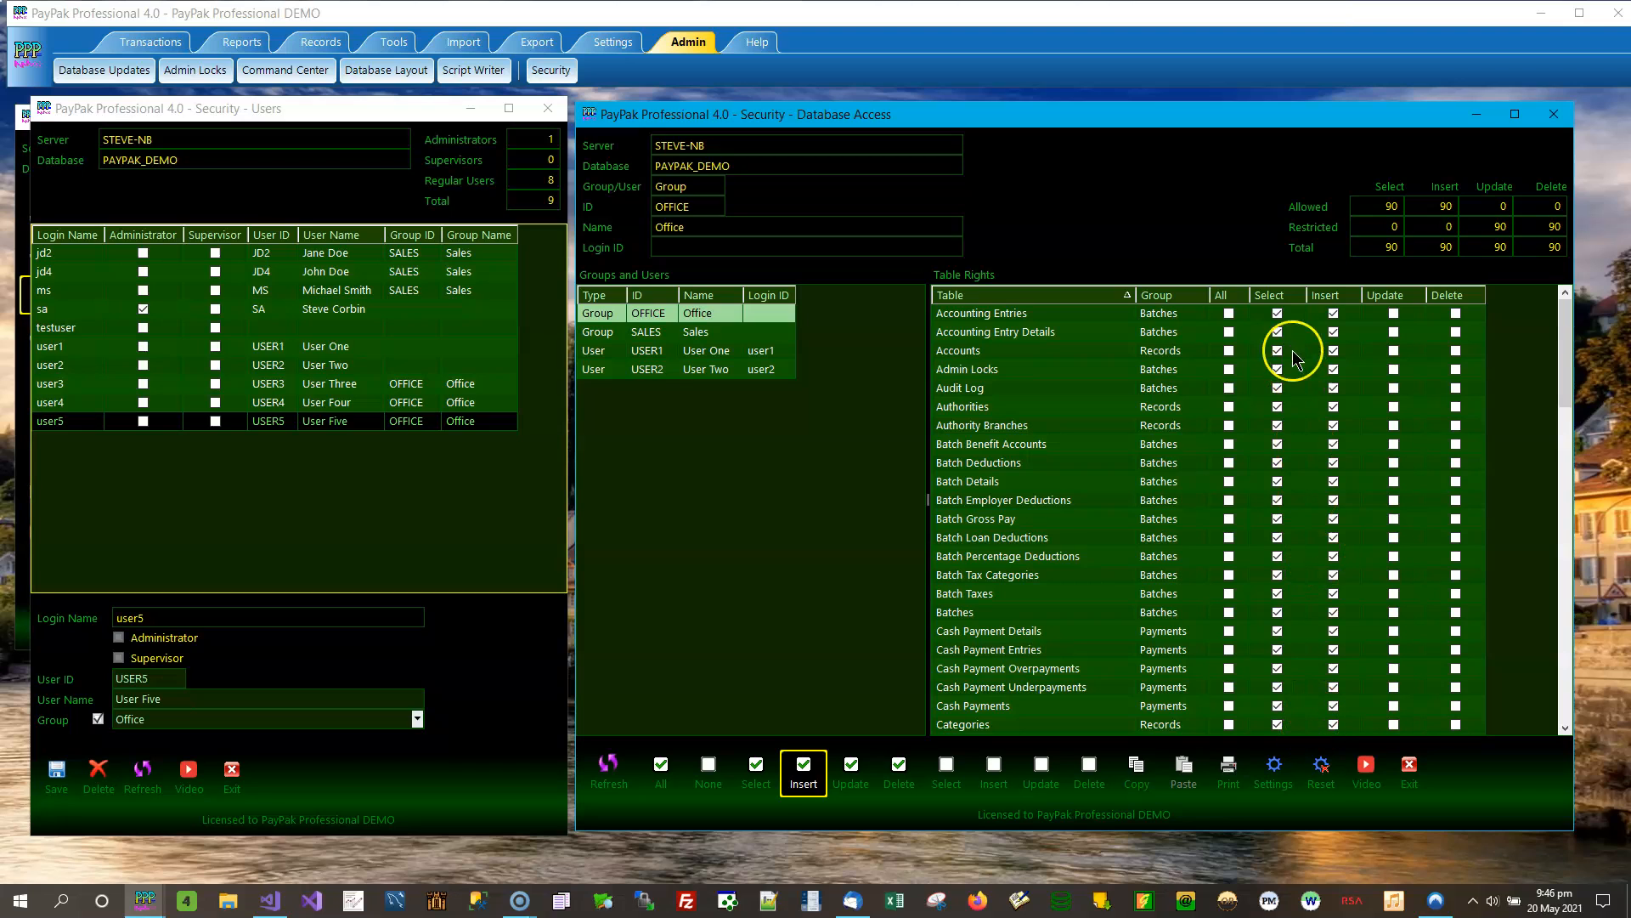
pyautogui.click(829, 767)
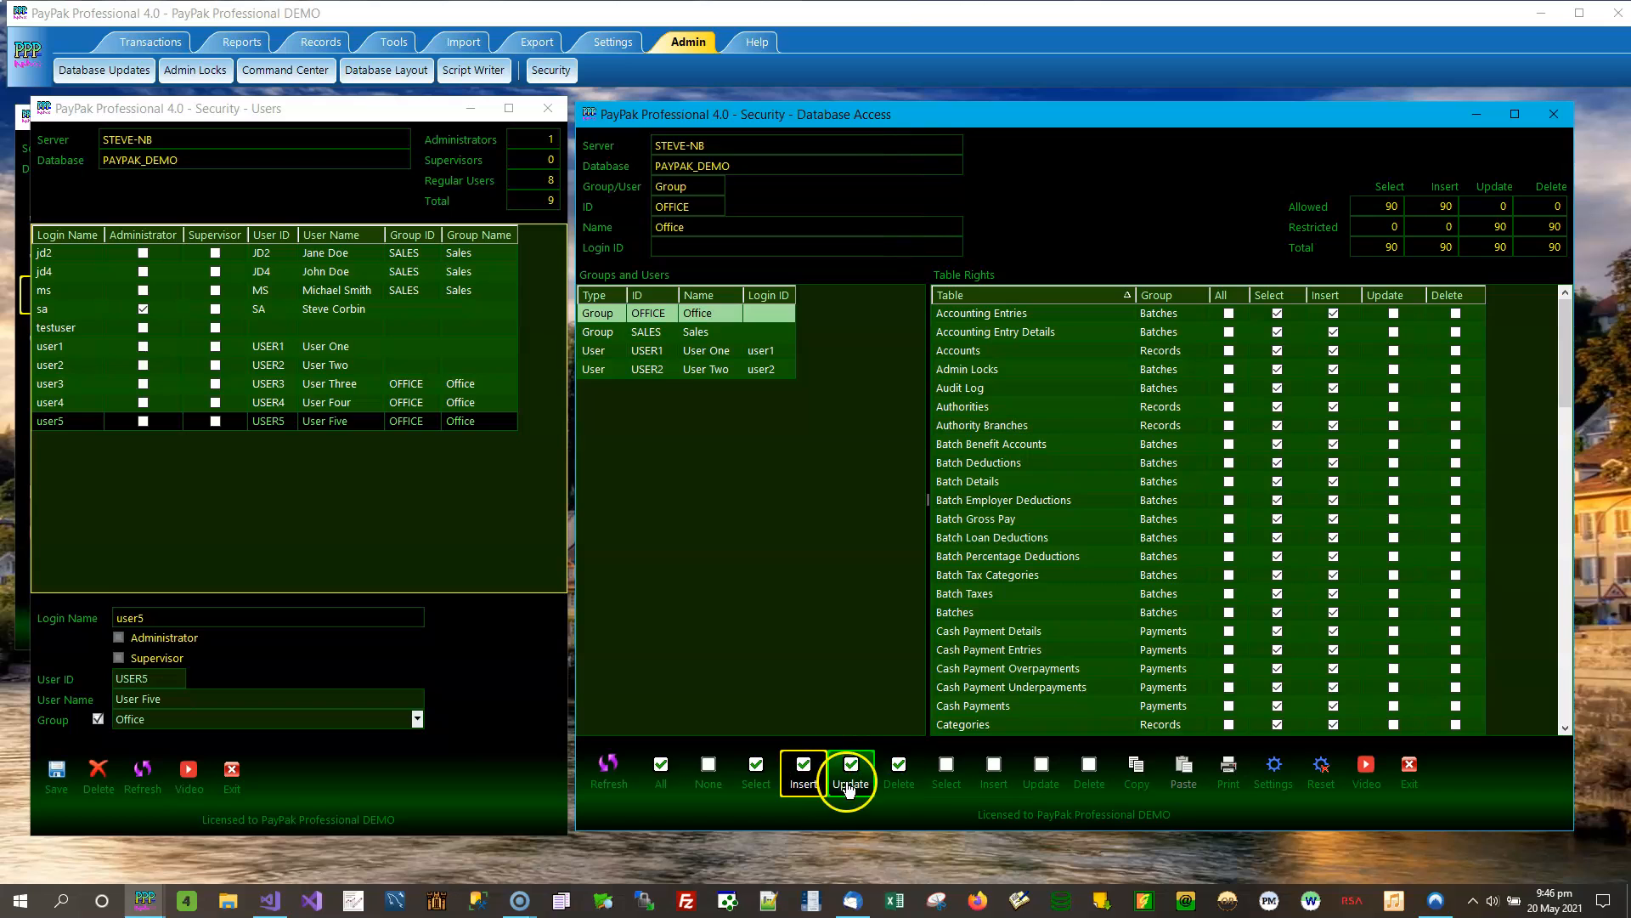
pyautogui.click(847, 788)
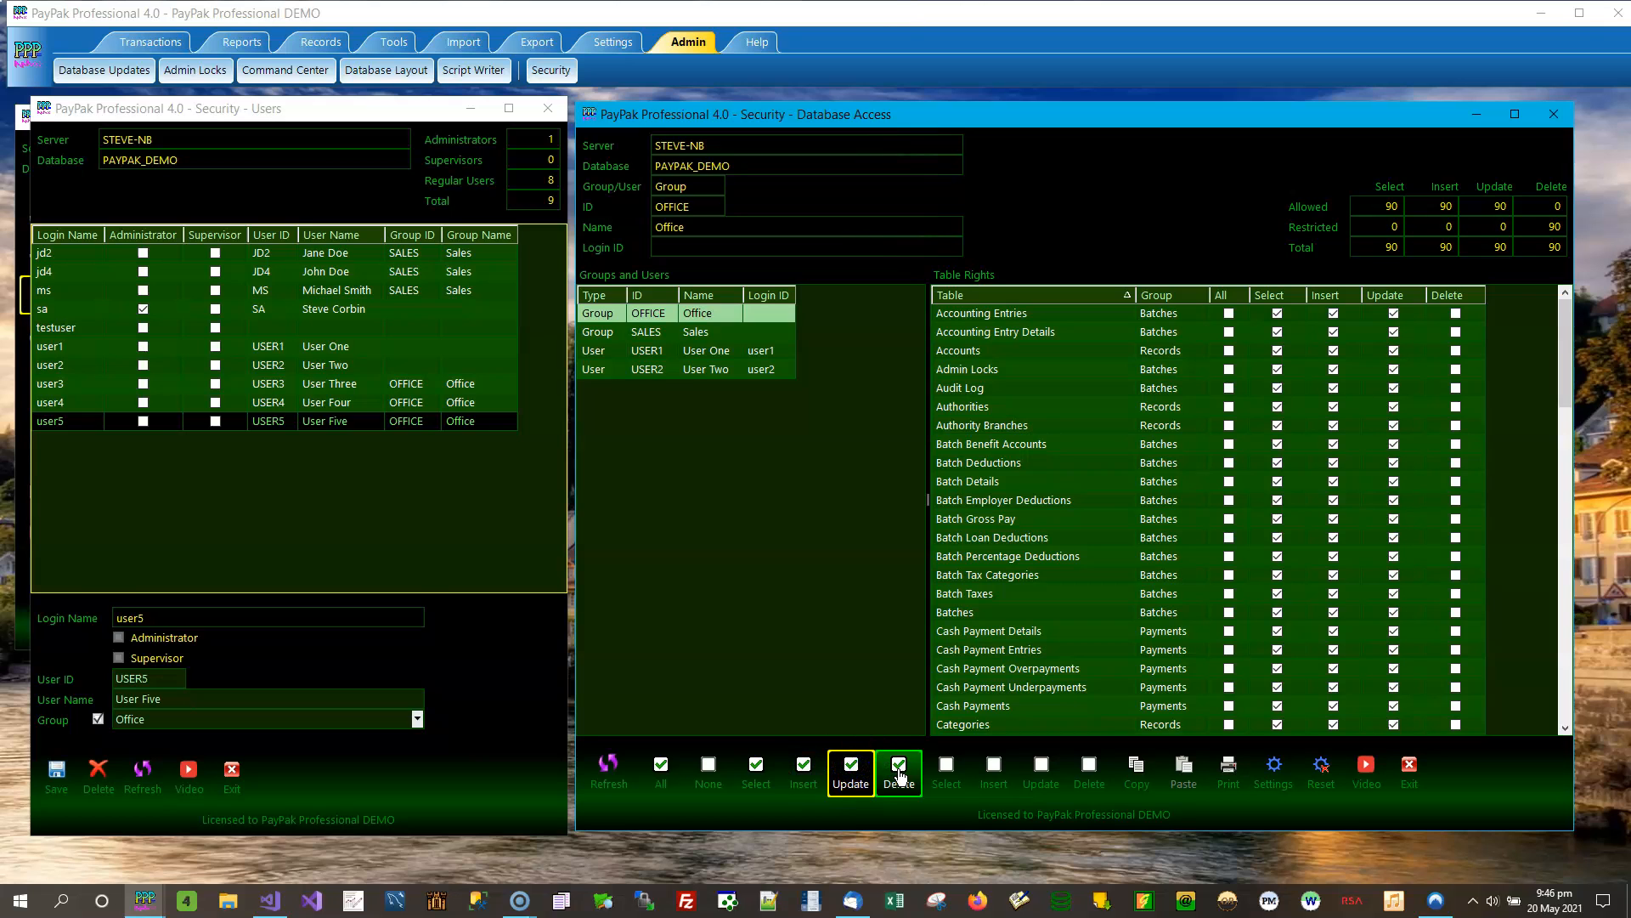
pyautogui.click(899, 773)
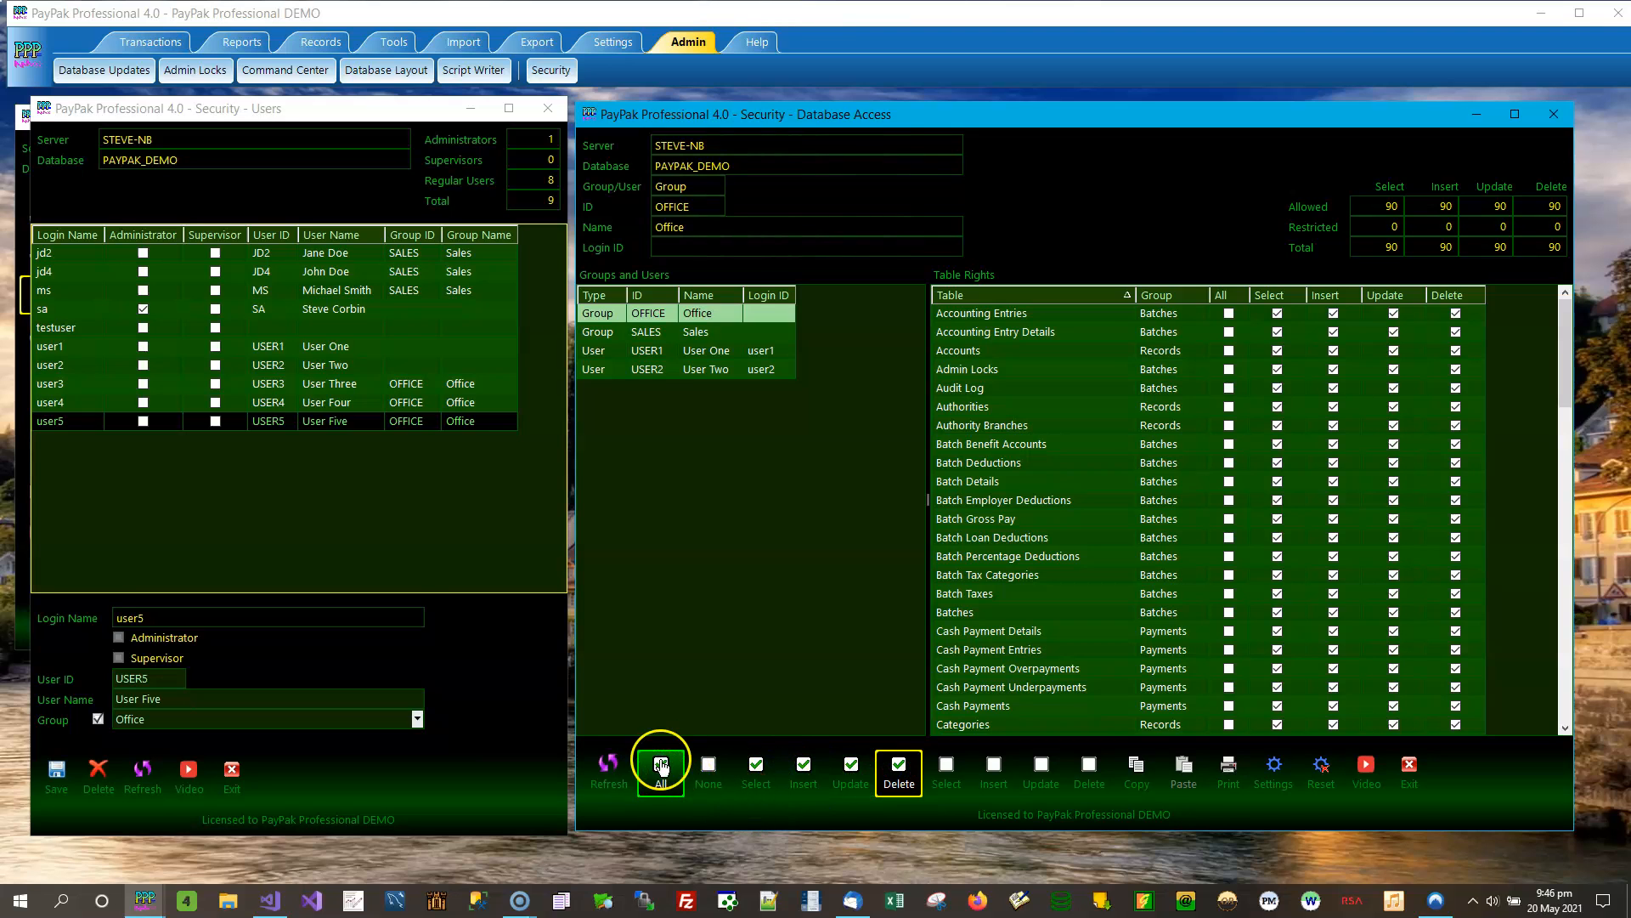
pyautogui.click(659, 767)
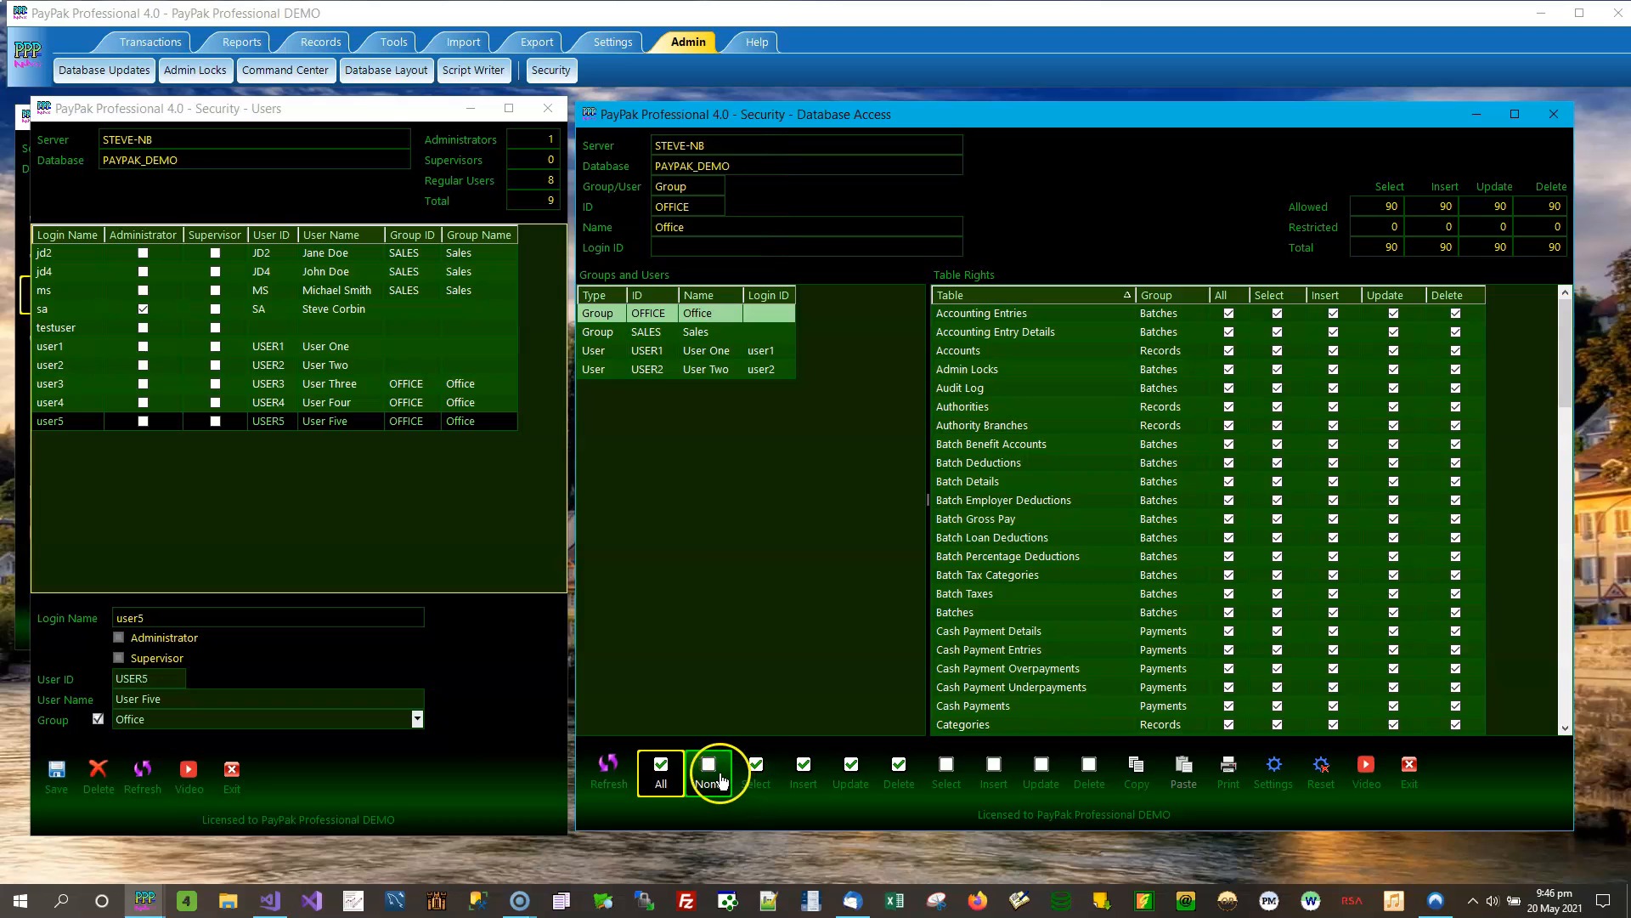
# Step: Clear all of the Office group's rights, and grant Insert, Update, Delete and Select on every table without marking All
pyautogui.click(709, 770)
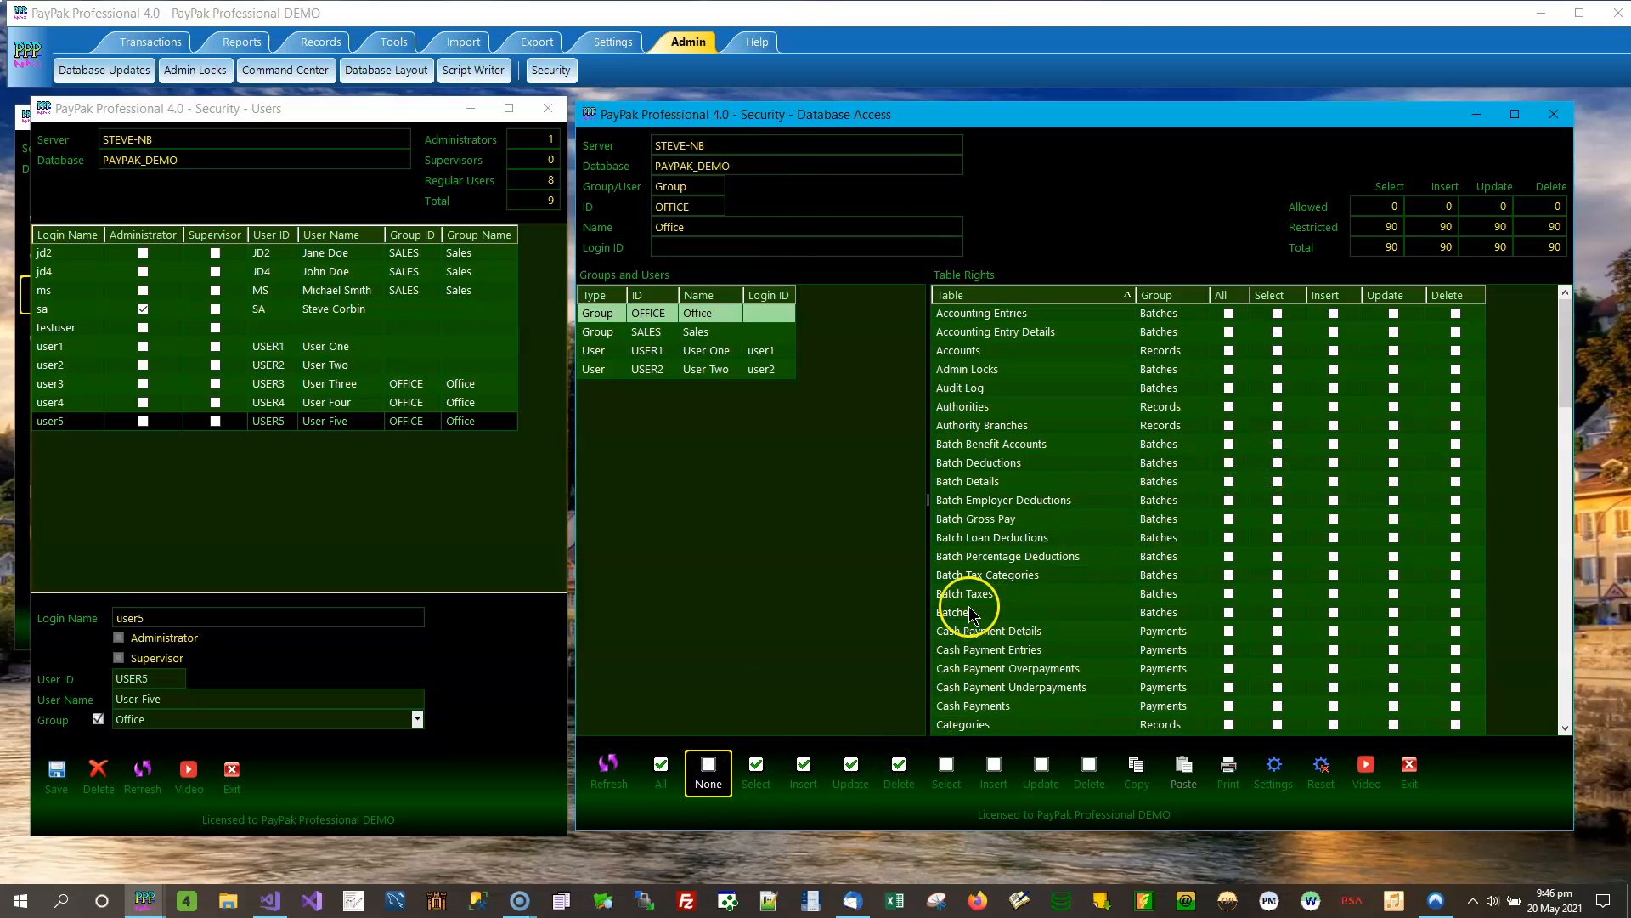
pyautogui.click(804, 769)
pyautogui.click(850, 767)
pyautogui.click(899, 769)
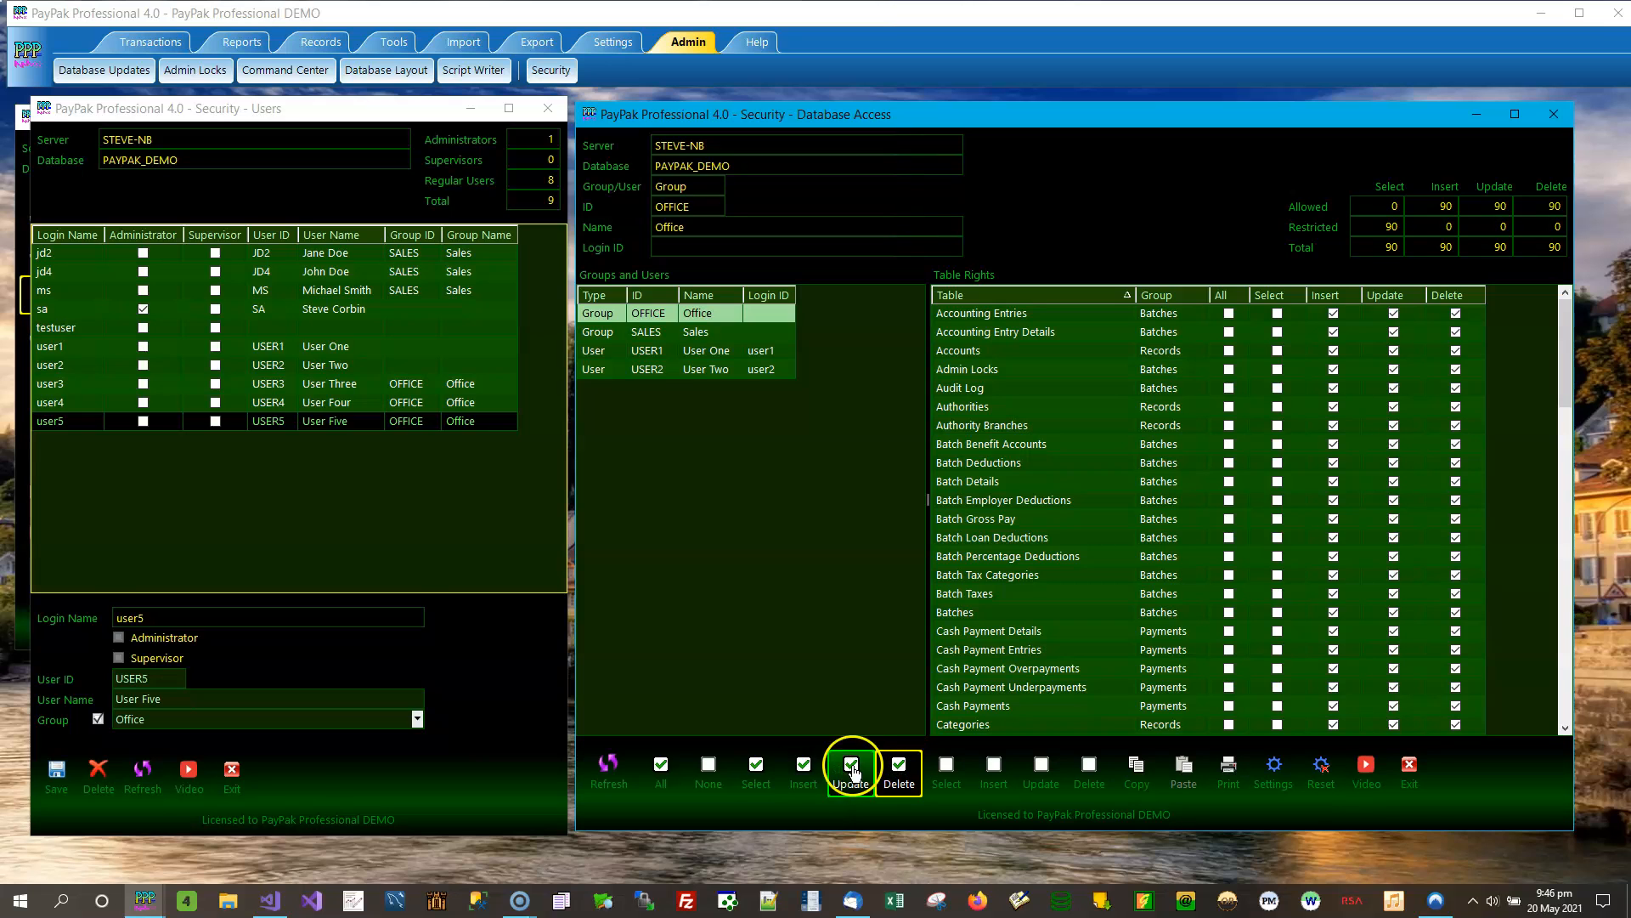
pyautogui.click(768, 777)
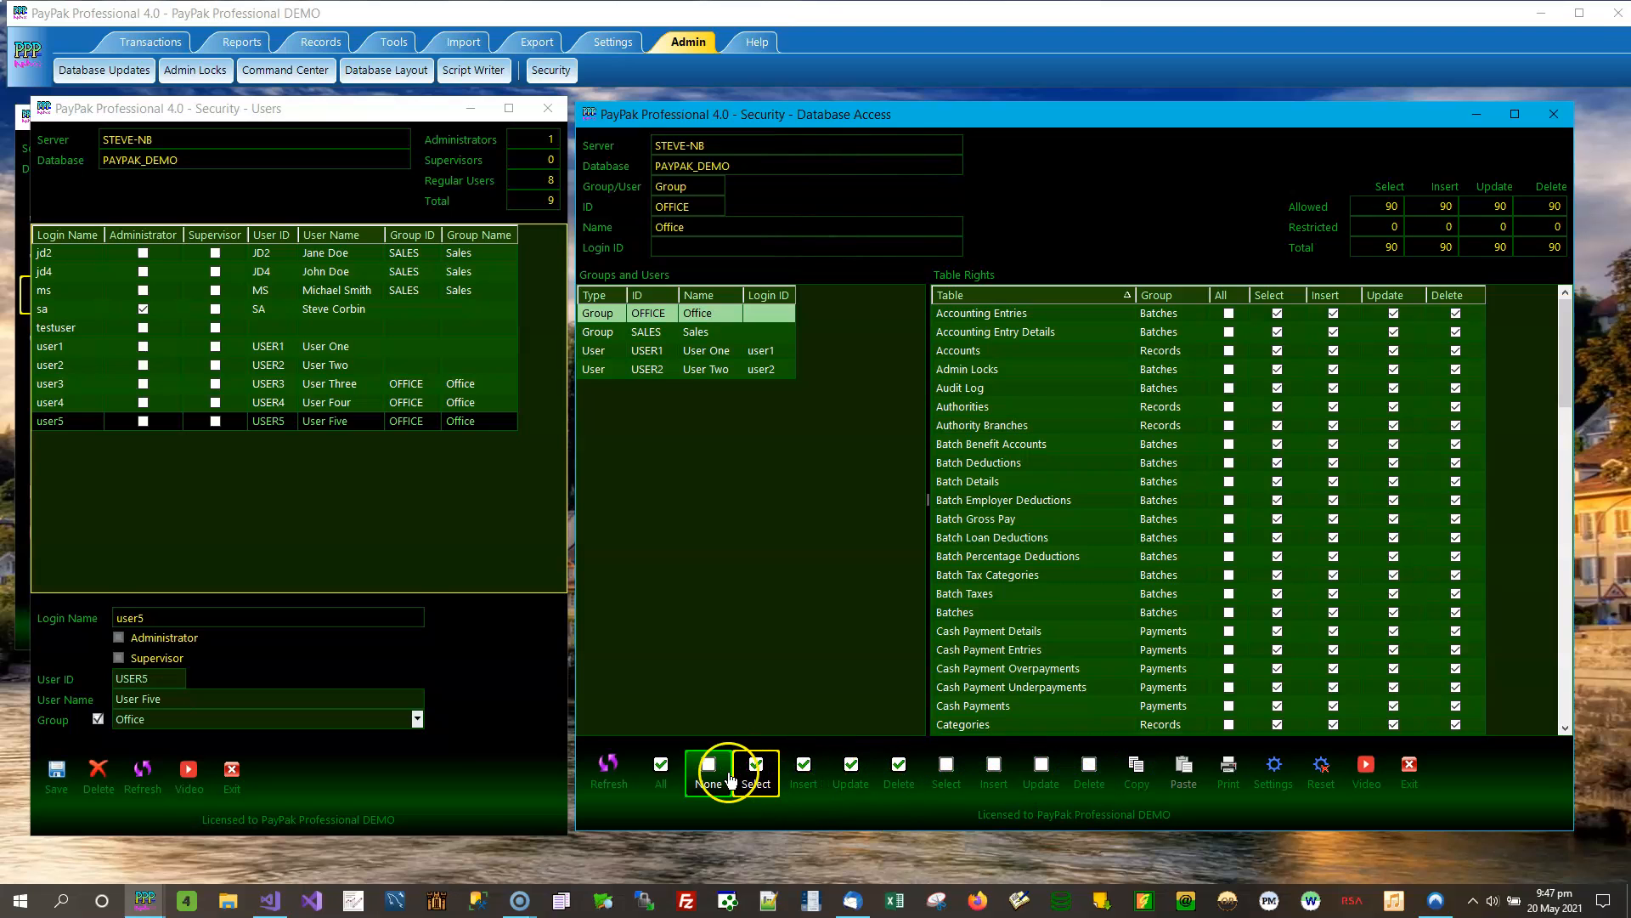
pyautogui.click(775, 777)
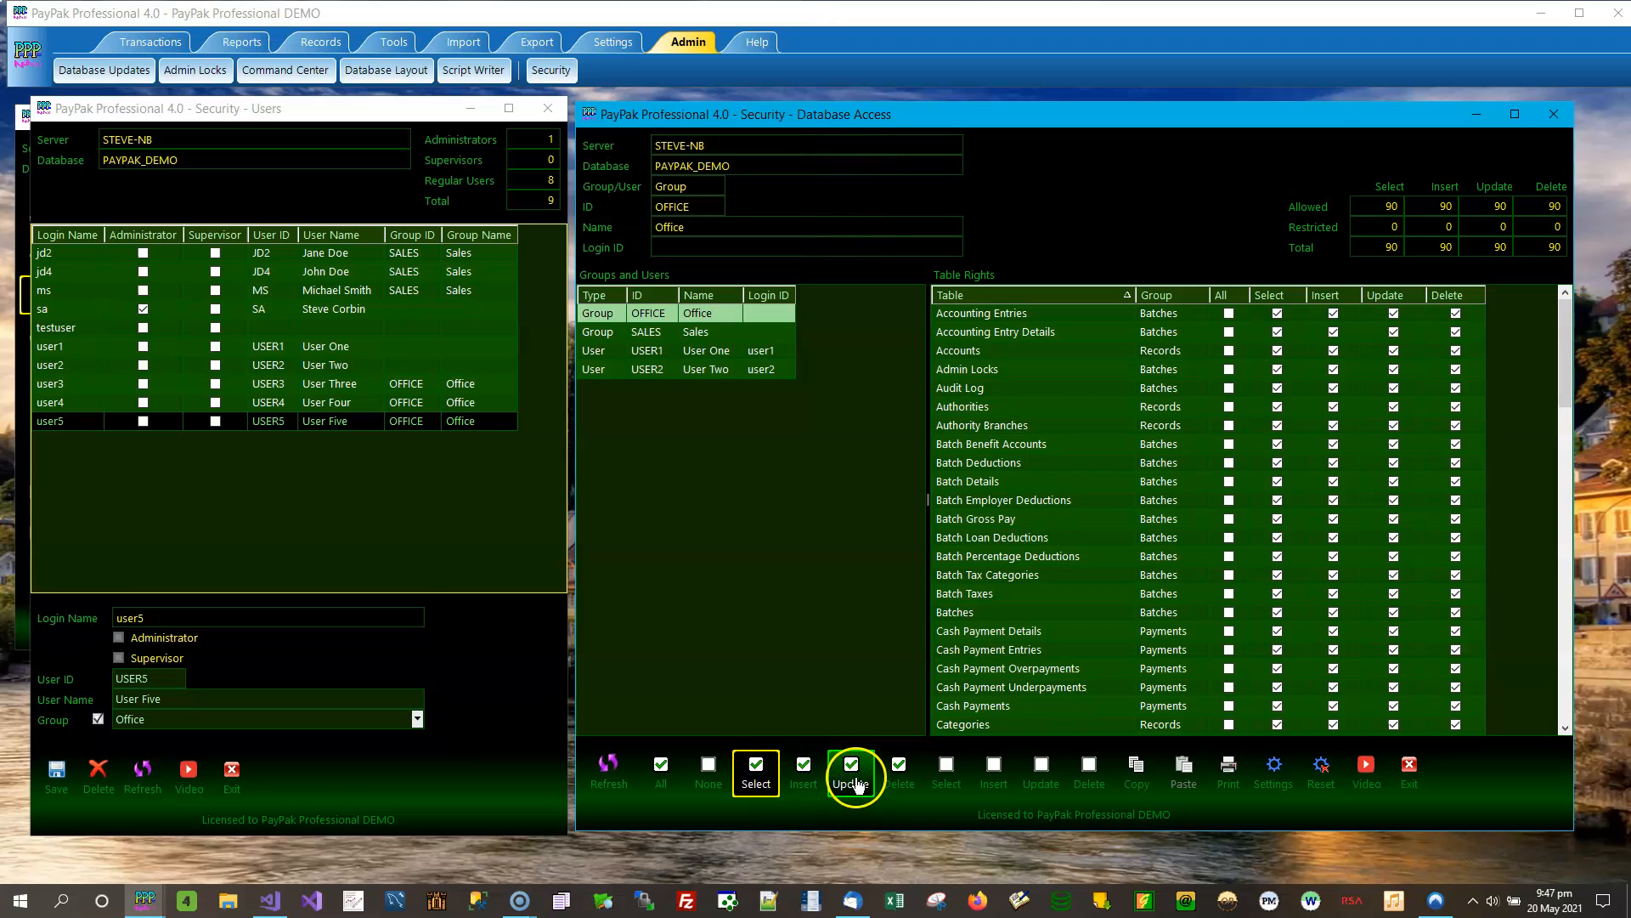
# Step: Remove the Office group's Insert, Select, Update and Delete rights from every table, one right at a time
pyautogui.click(1012, 775)
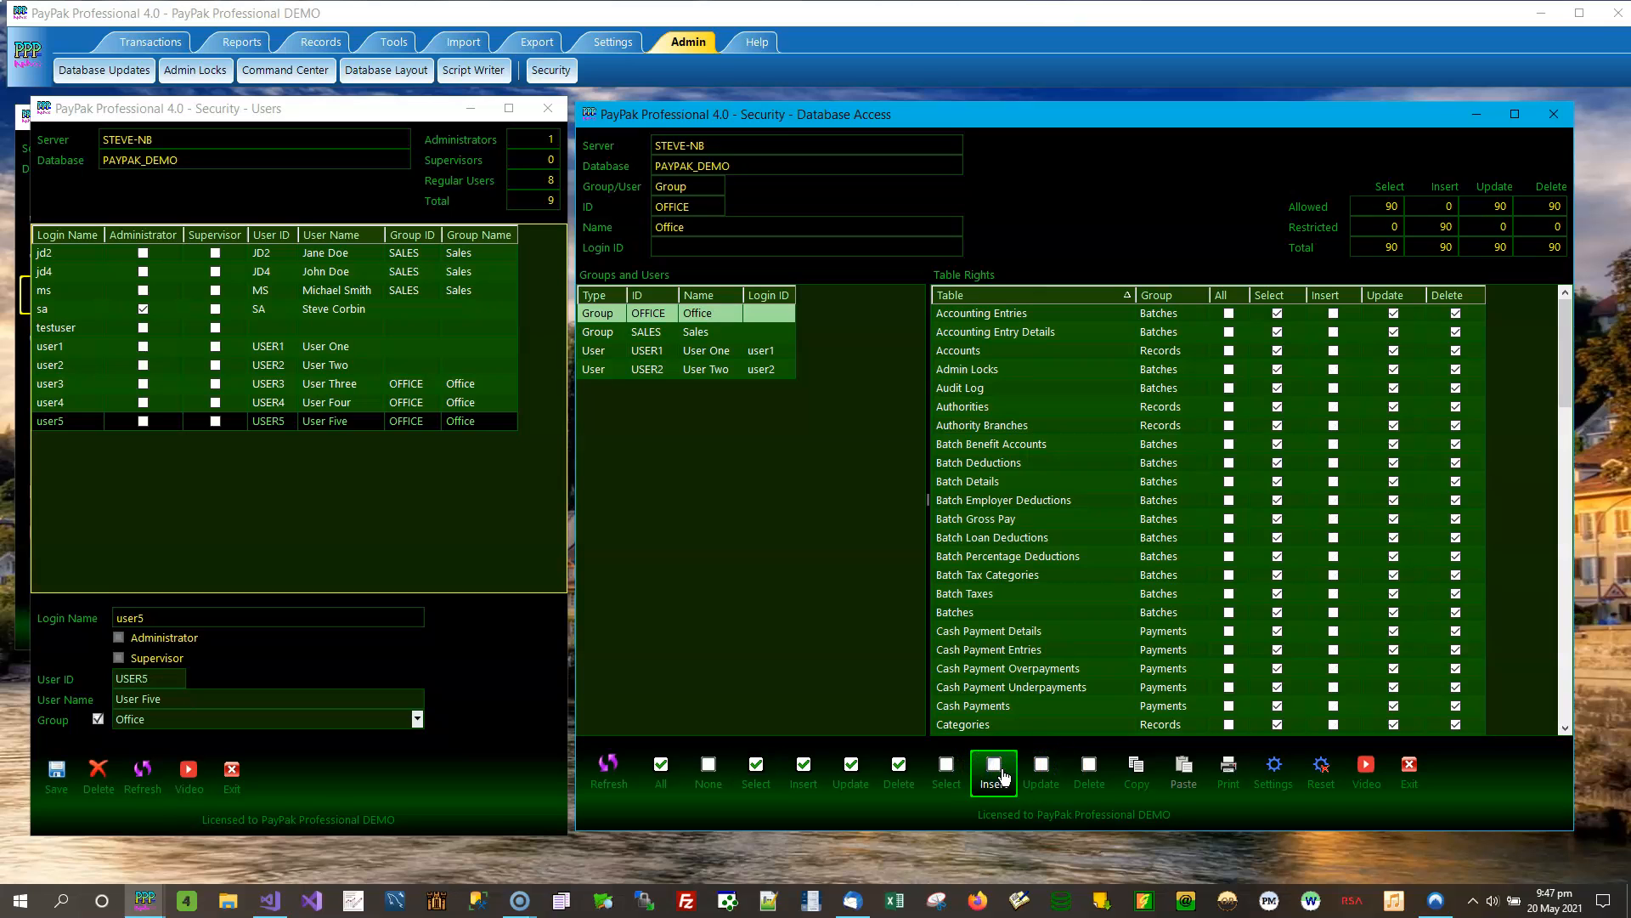
pyautogui.click(953, 773)
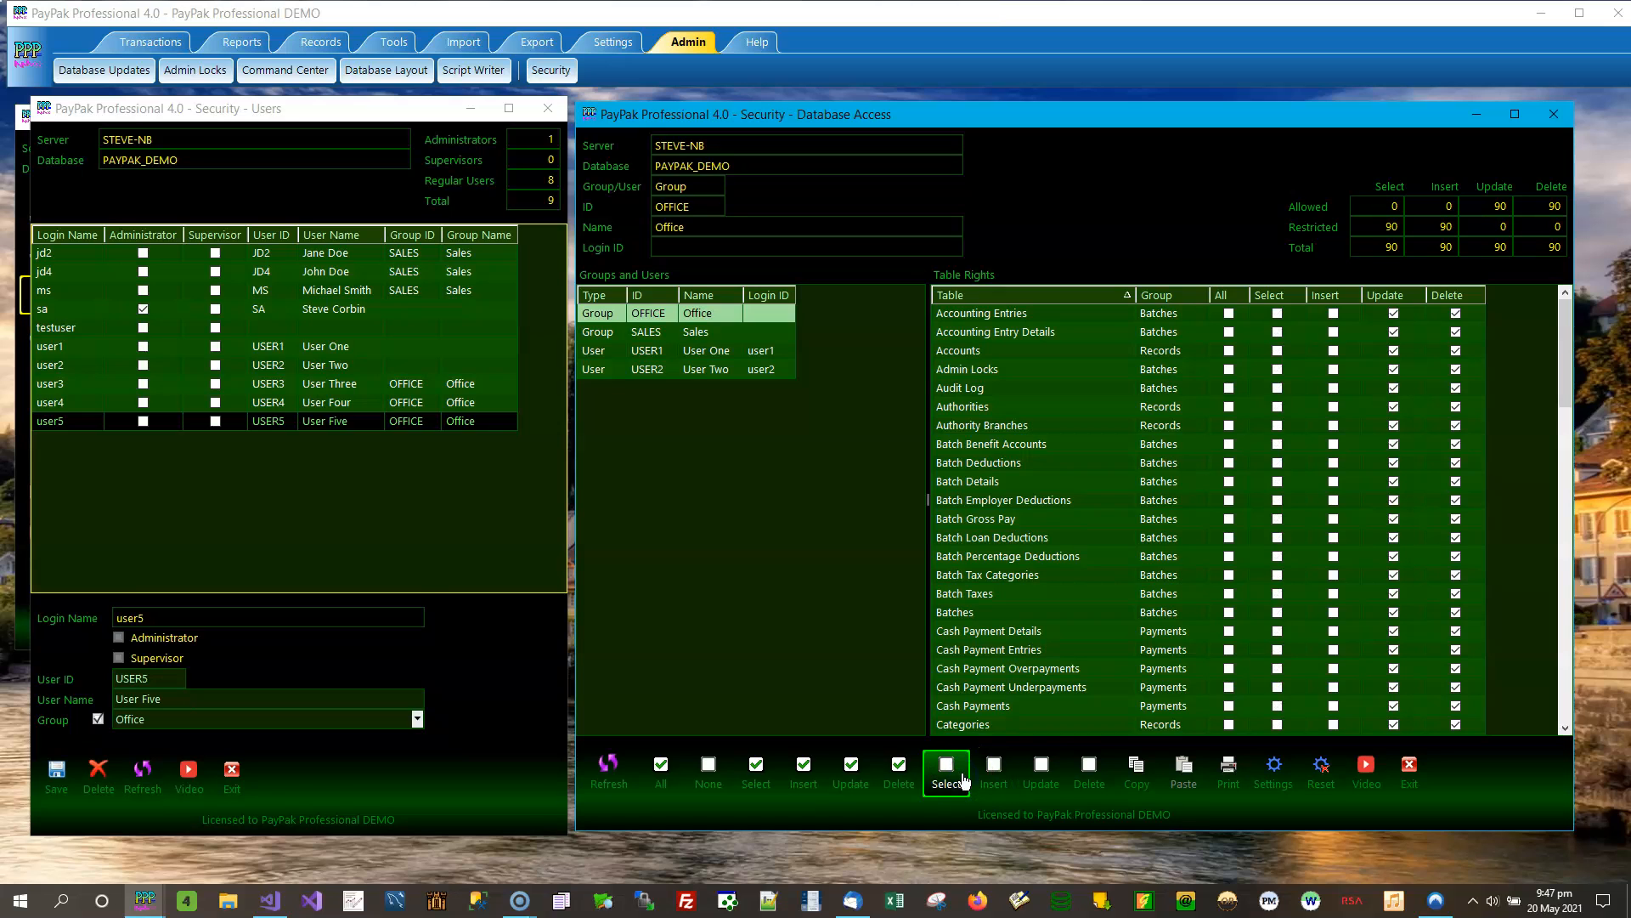
pyautogui.click(1041, 771)
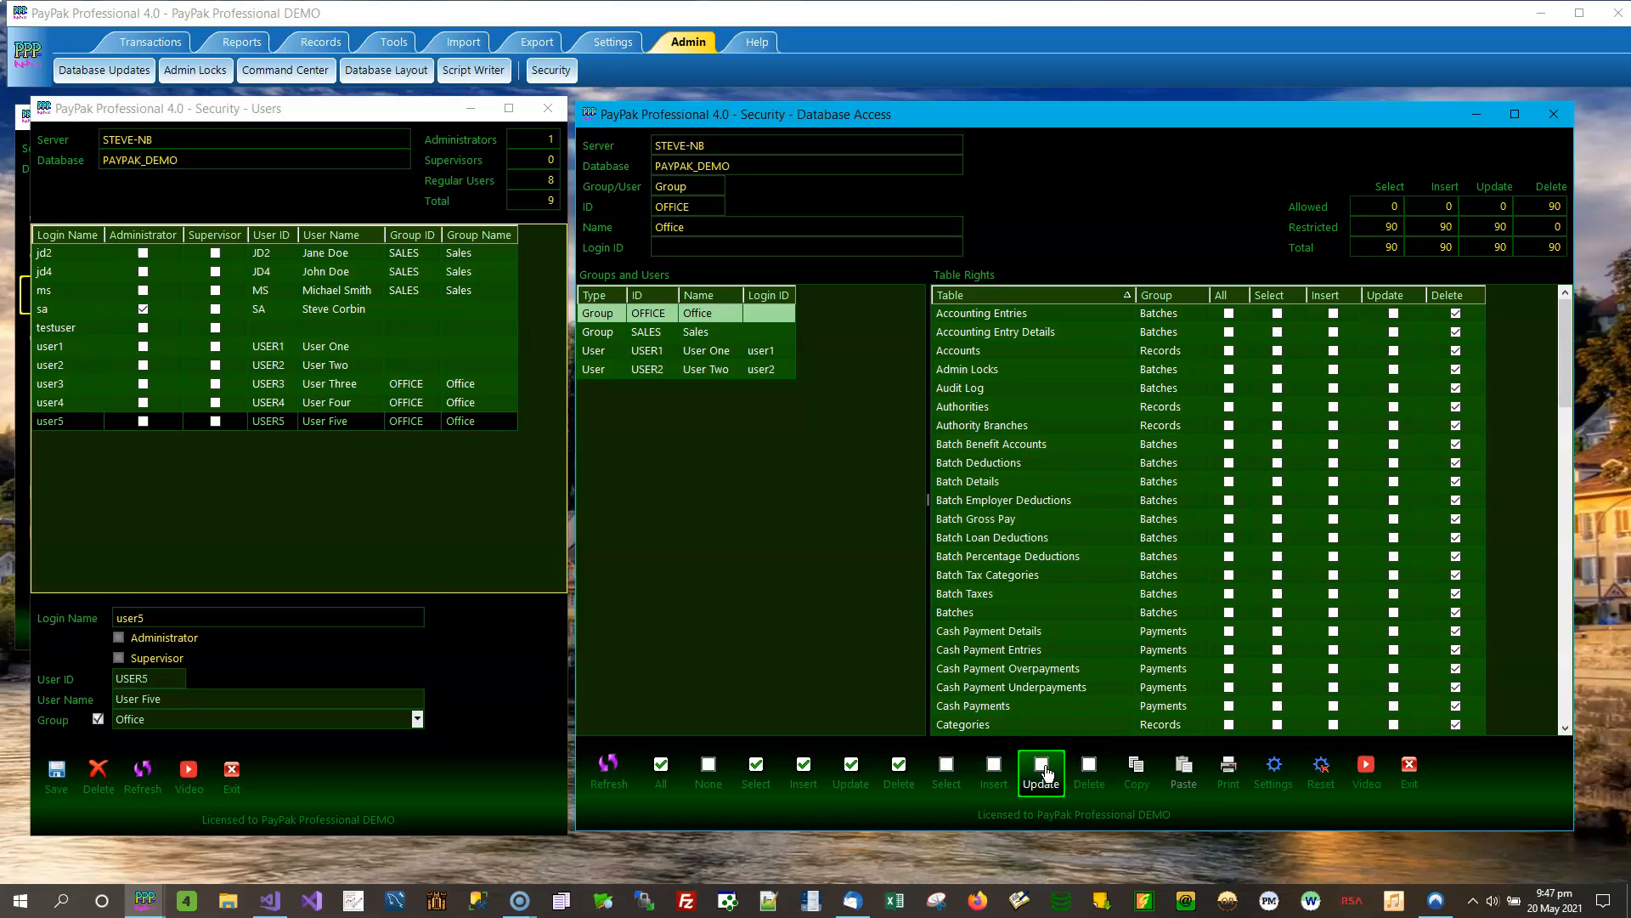
pyautogui.click(1086, 767)
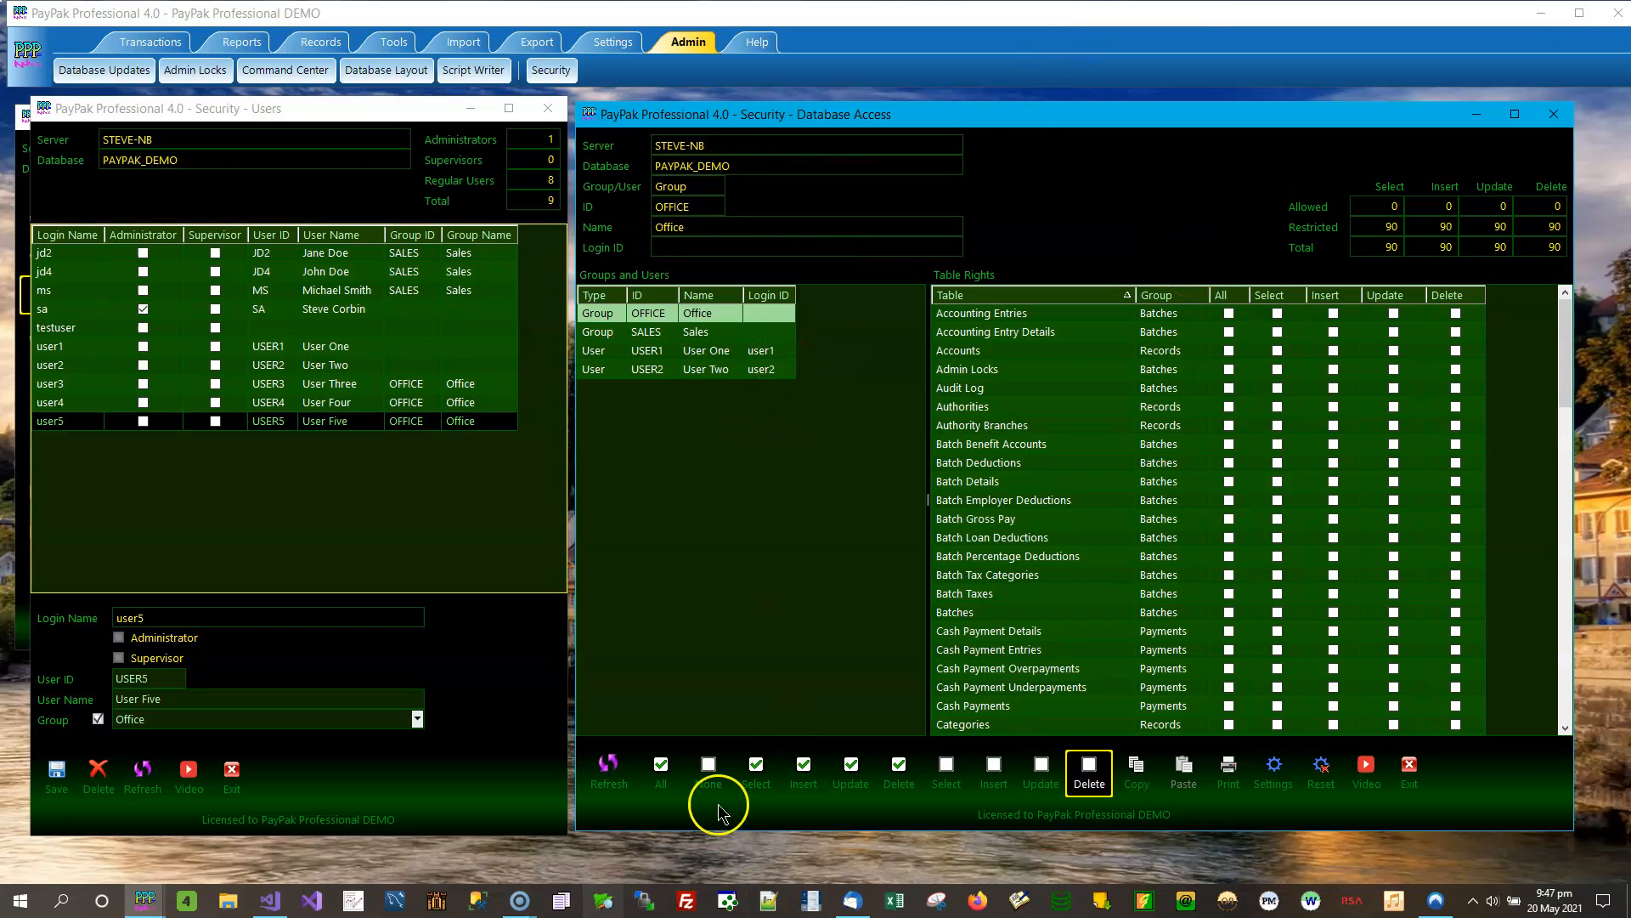
# Step: Grant the Office group all rights on every table, and display the table rights of USER1
pyautogui.click(664, 773)
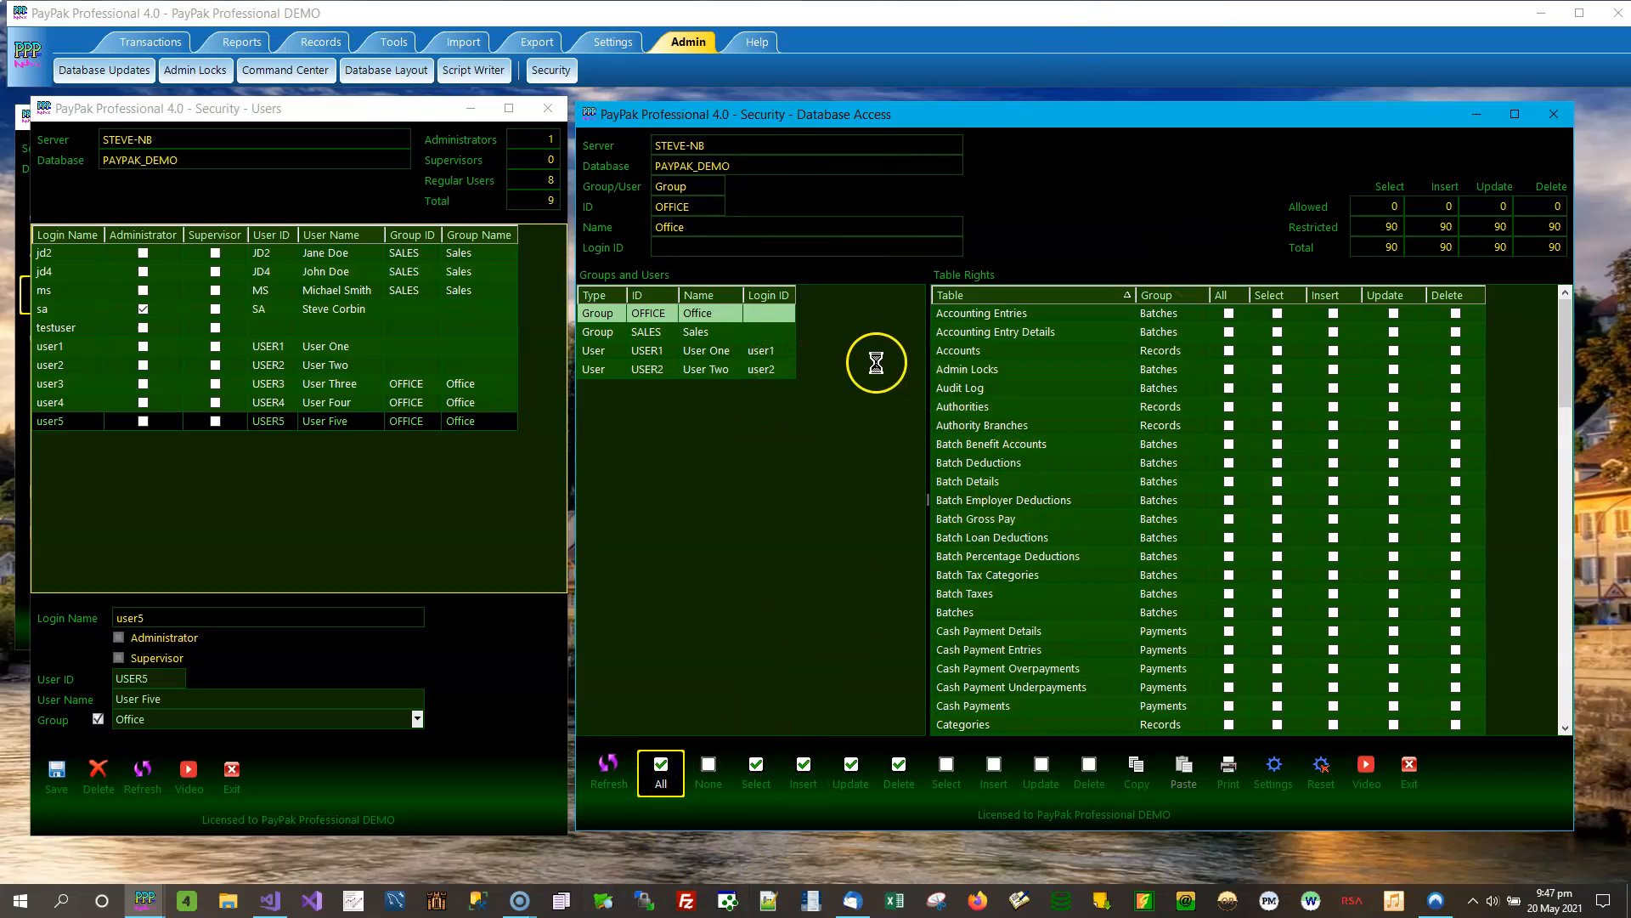
pyautogui.click(776, 371)
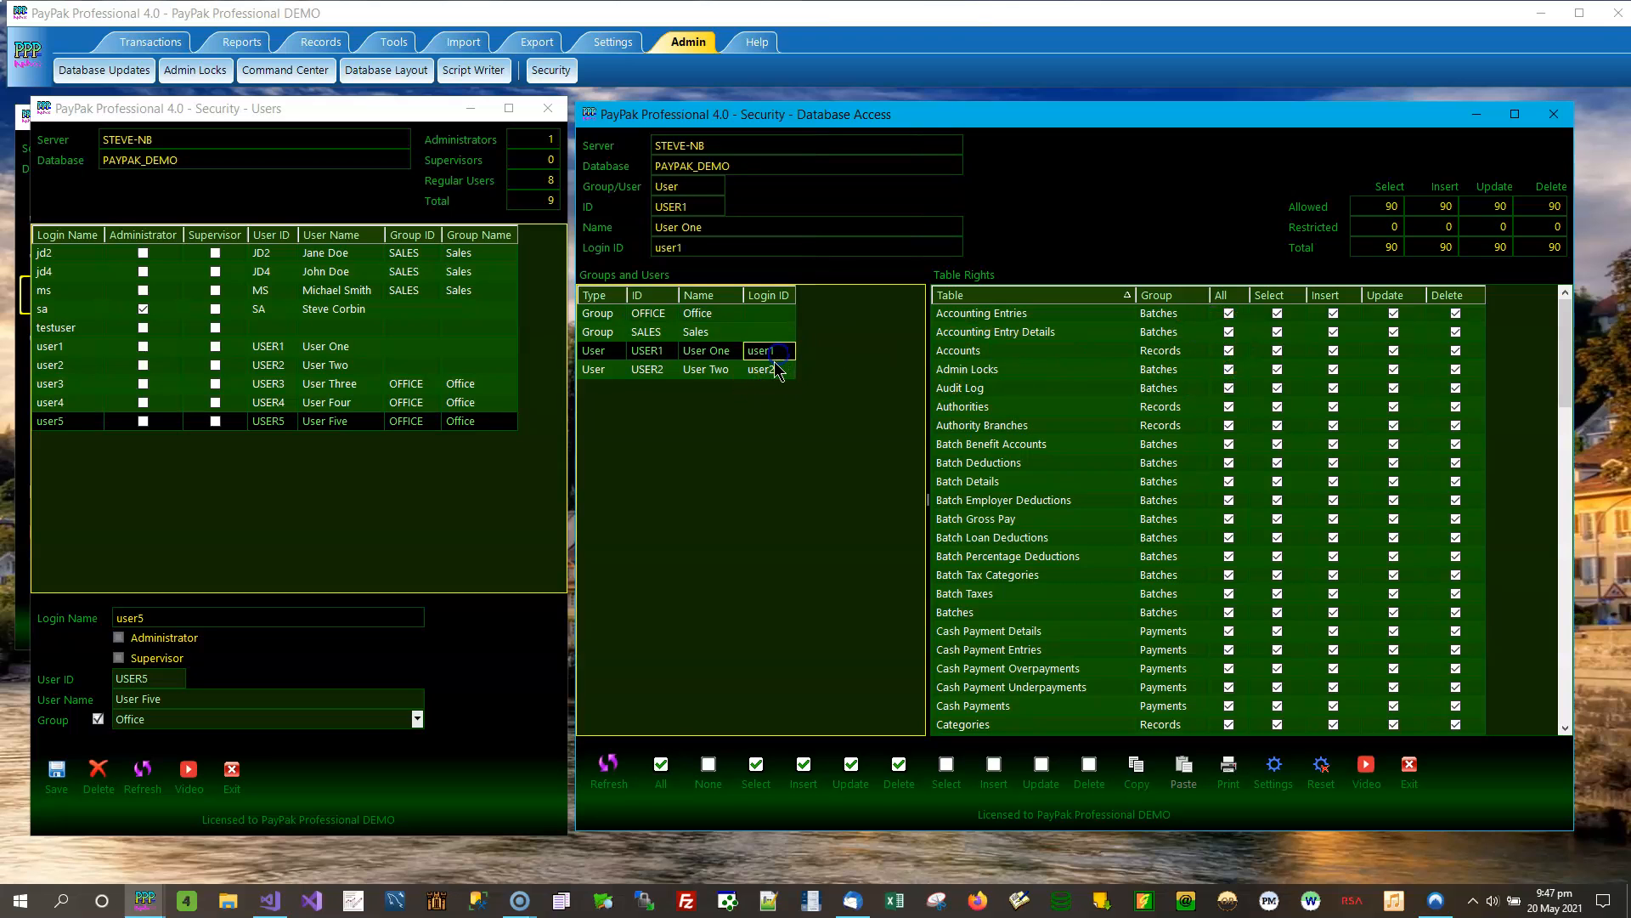
# Step: Clear all of USER1's table rights, and grant only the Select right on every table
pyautogui.click(782, 354)
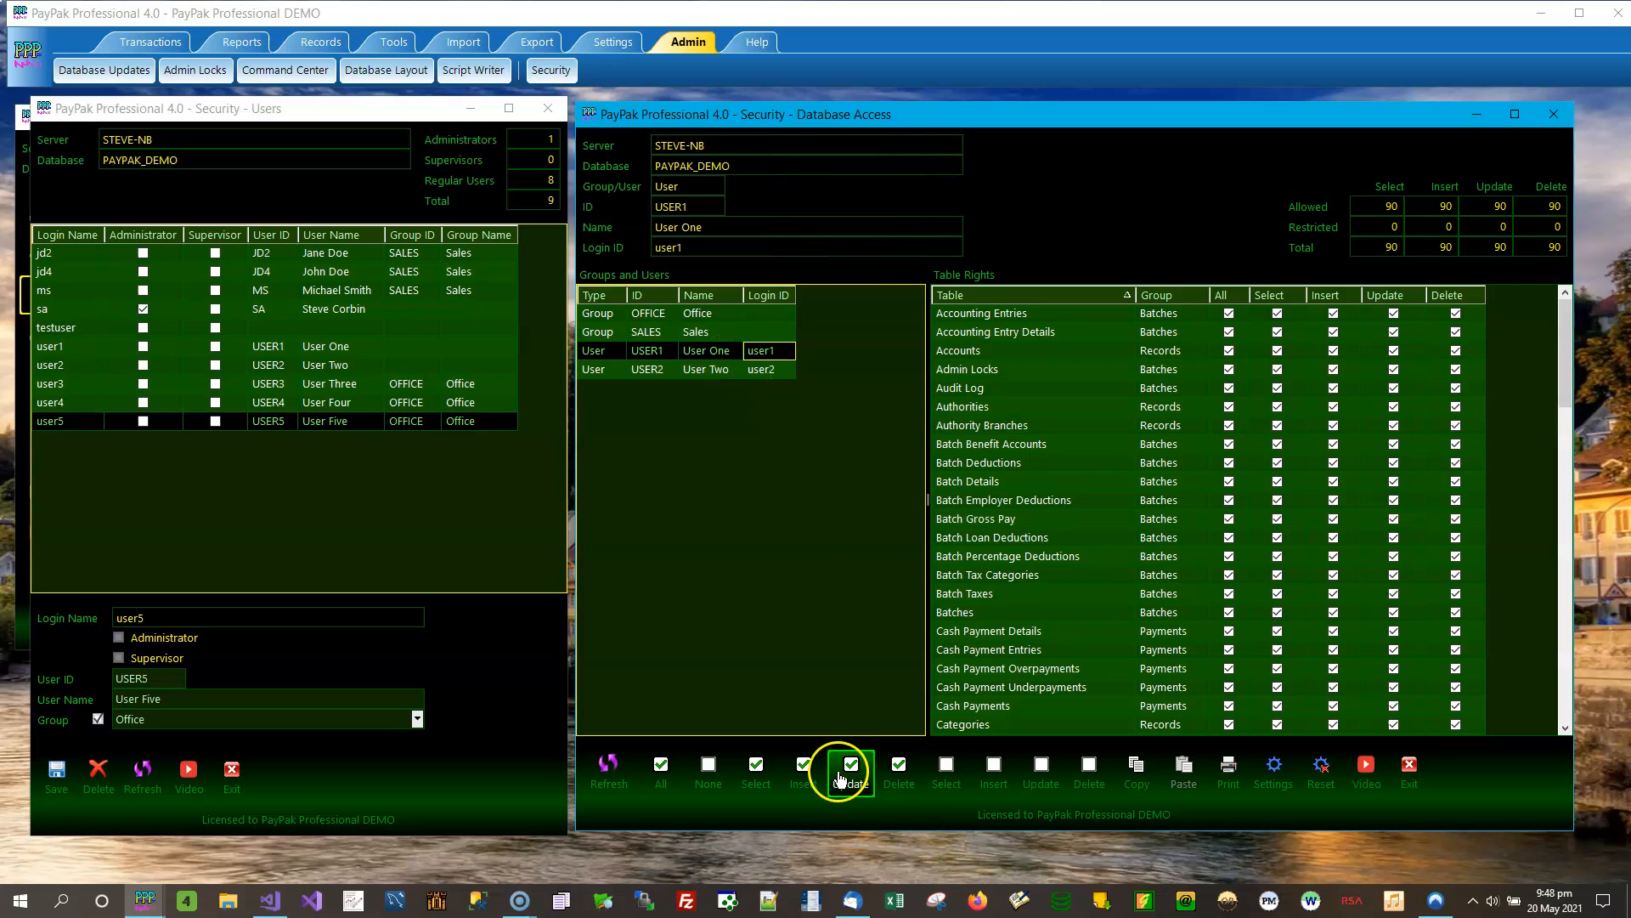
pyautogui.click(707, 768)
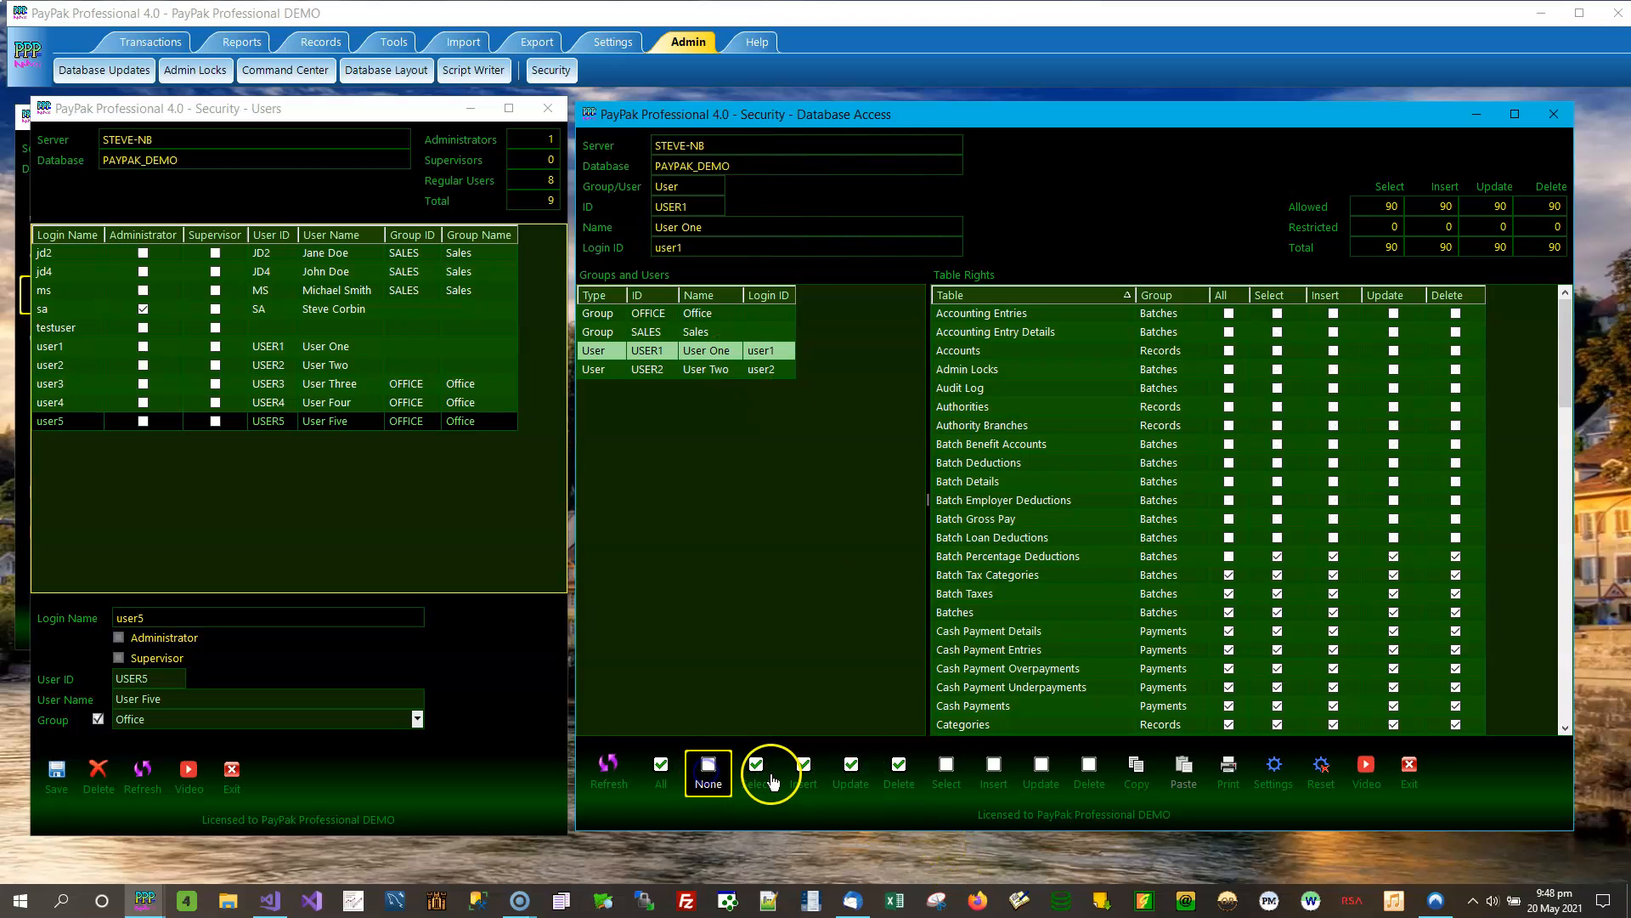
pyautogui.click(755, 772)
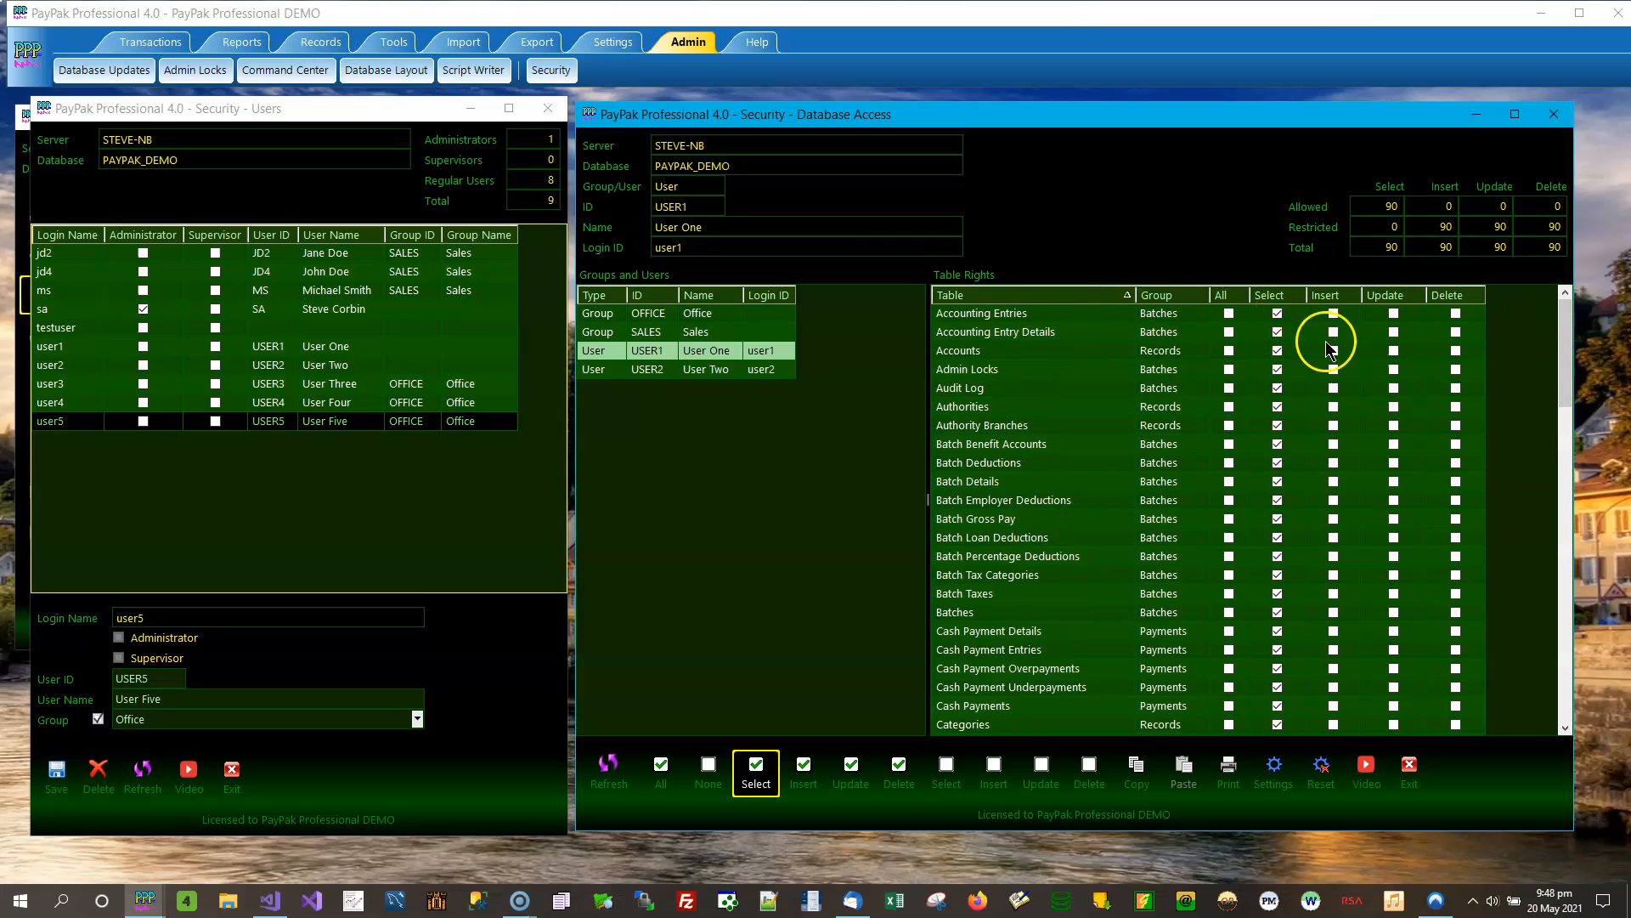
# Step: Remove USER1's Select right from the Query Generator SQL Commands, Command Center SQL Commands and Closed Days tables
pyautogui.moveTo(1568, 374); pyautogui.dragTo(1570, 677)
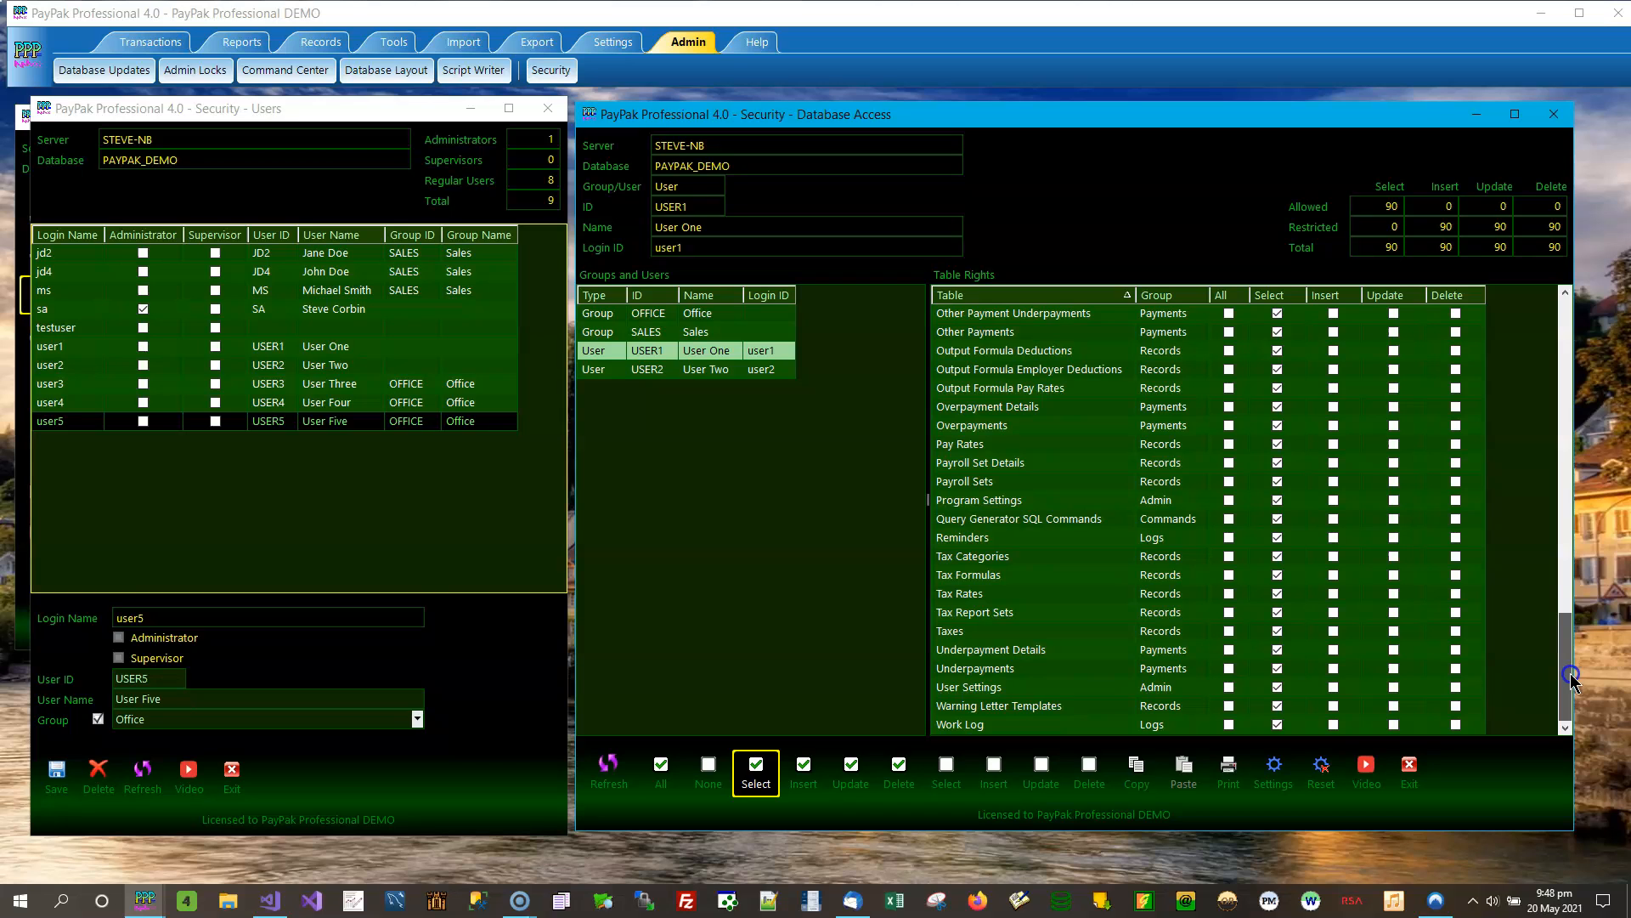
pyautogui.click(1278, 520)
pyautogui.moveTo(1582, 654); pyautogui.dragTo(1580, 344)
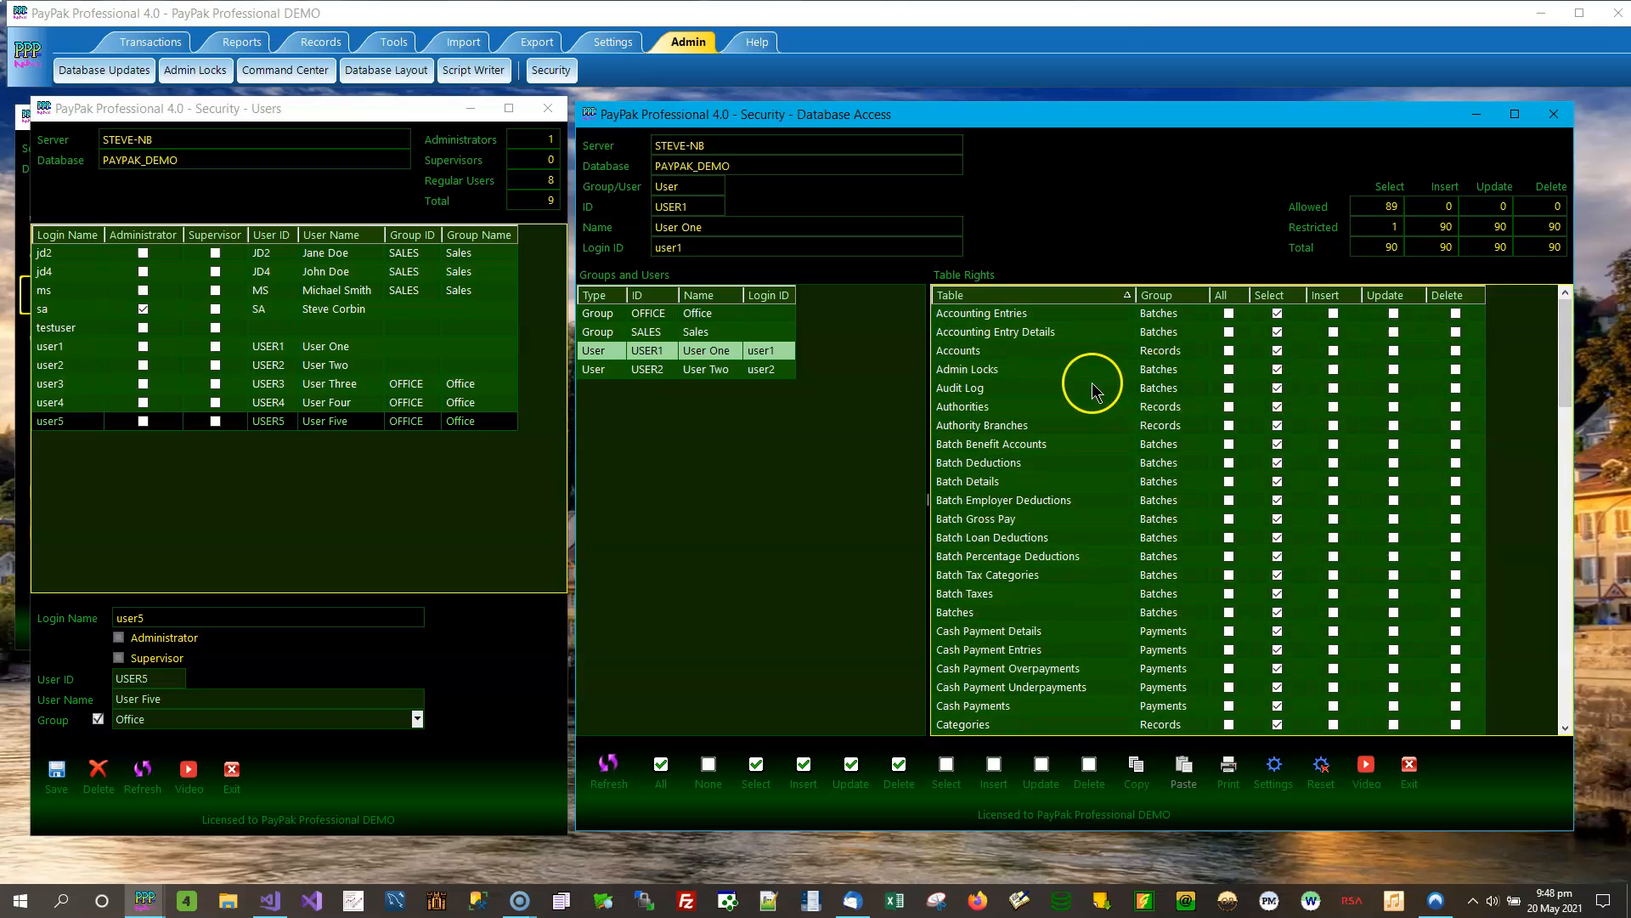
pyautogui.scroll(-4, 1001, 393)
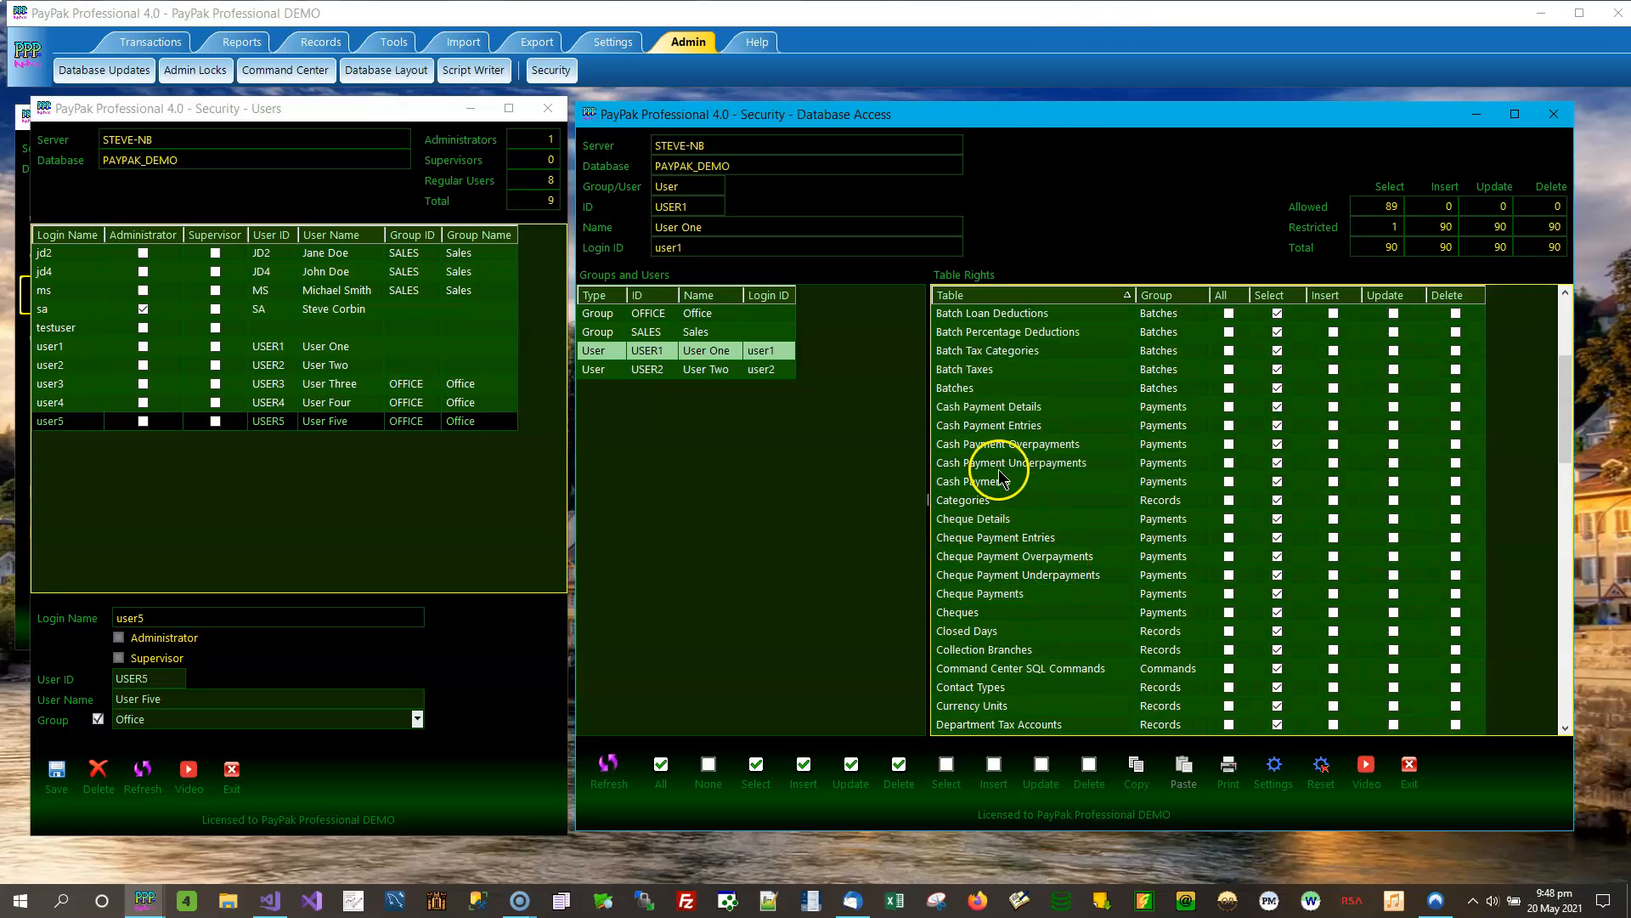
pyautogui.scroll(-2, 969, 527)
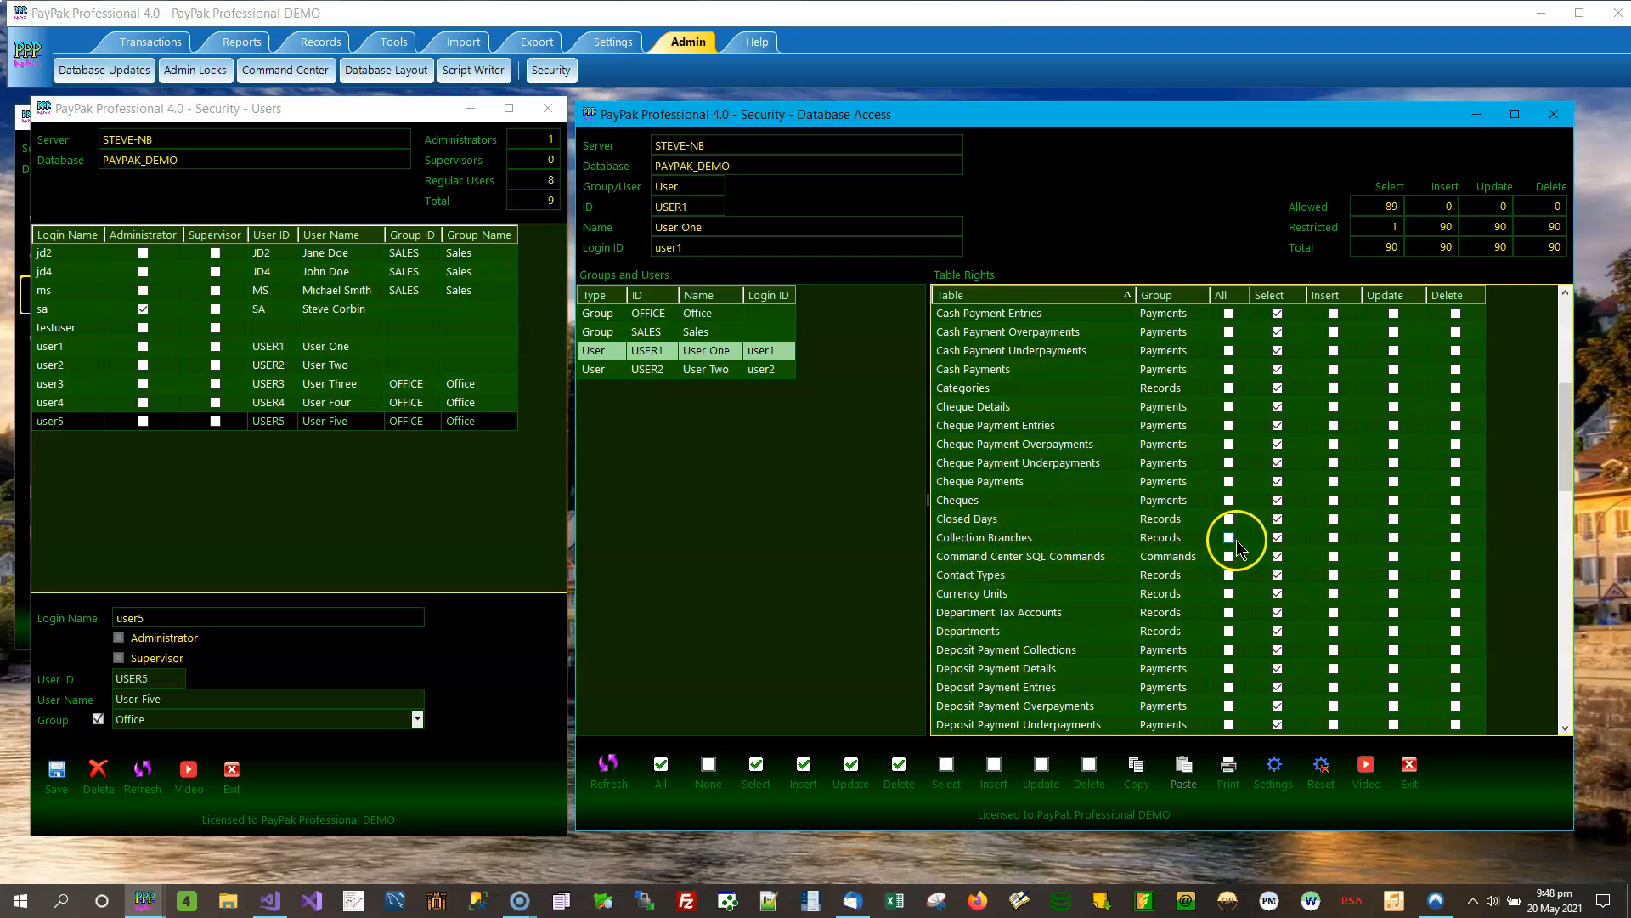
pyautogui.click(1277, 557)
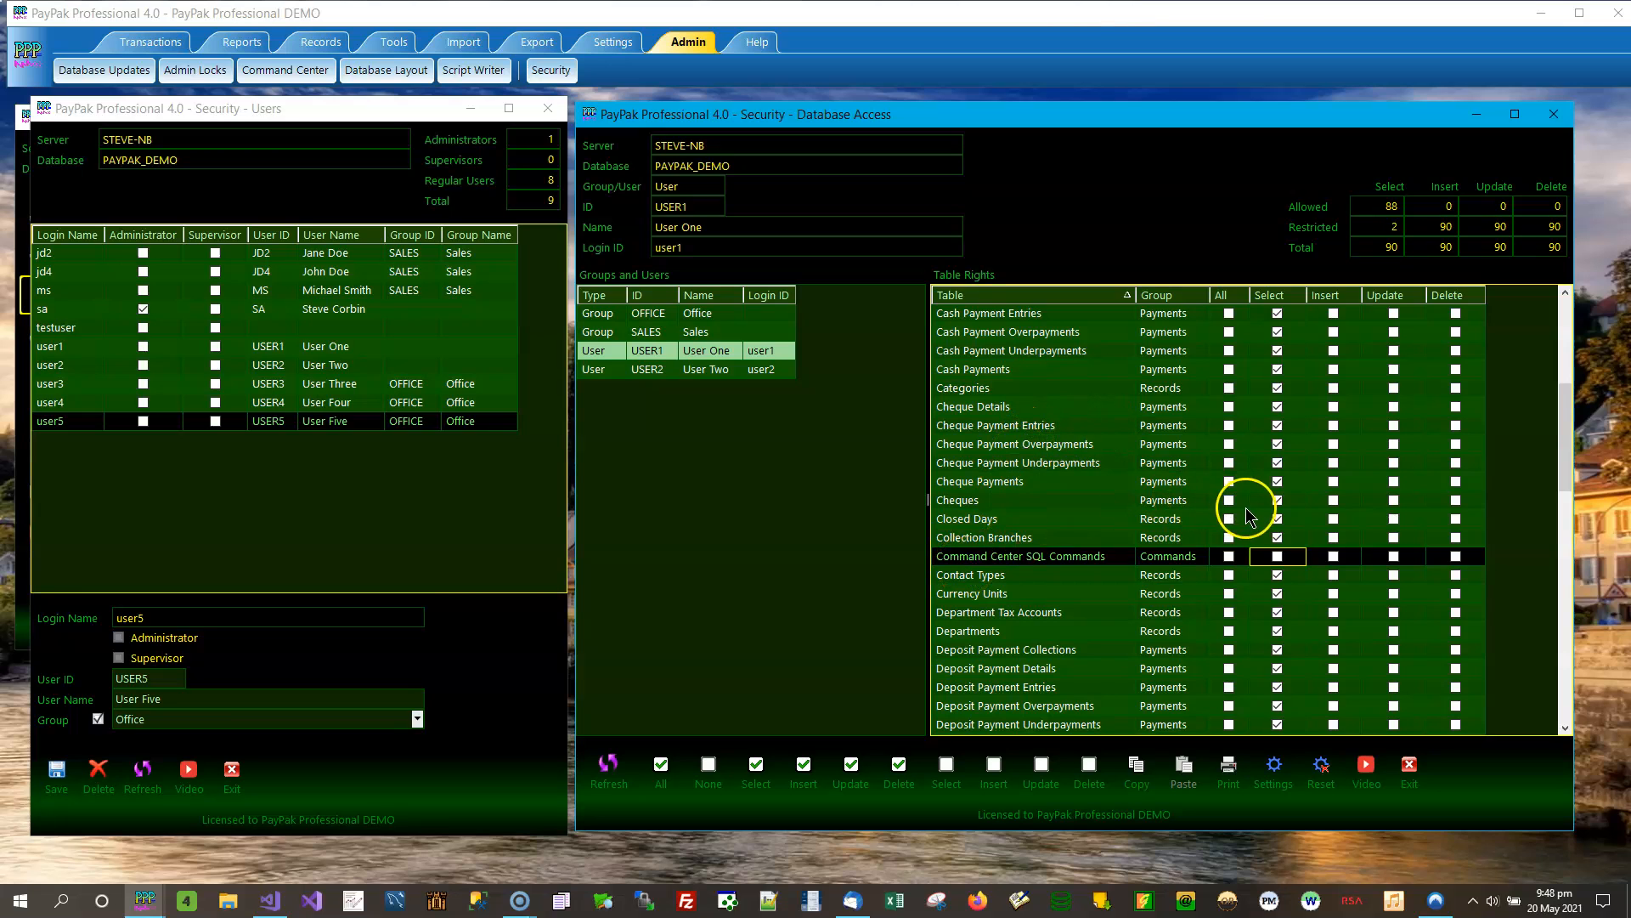
pyautogui.click(1277, 520)
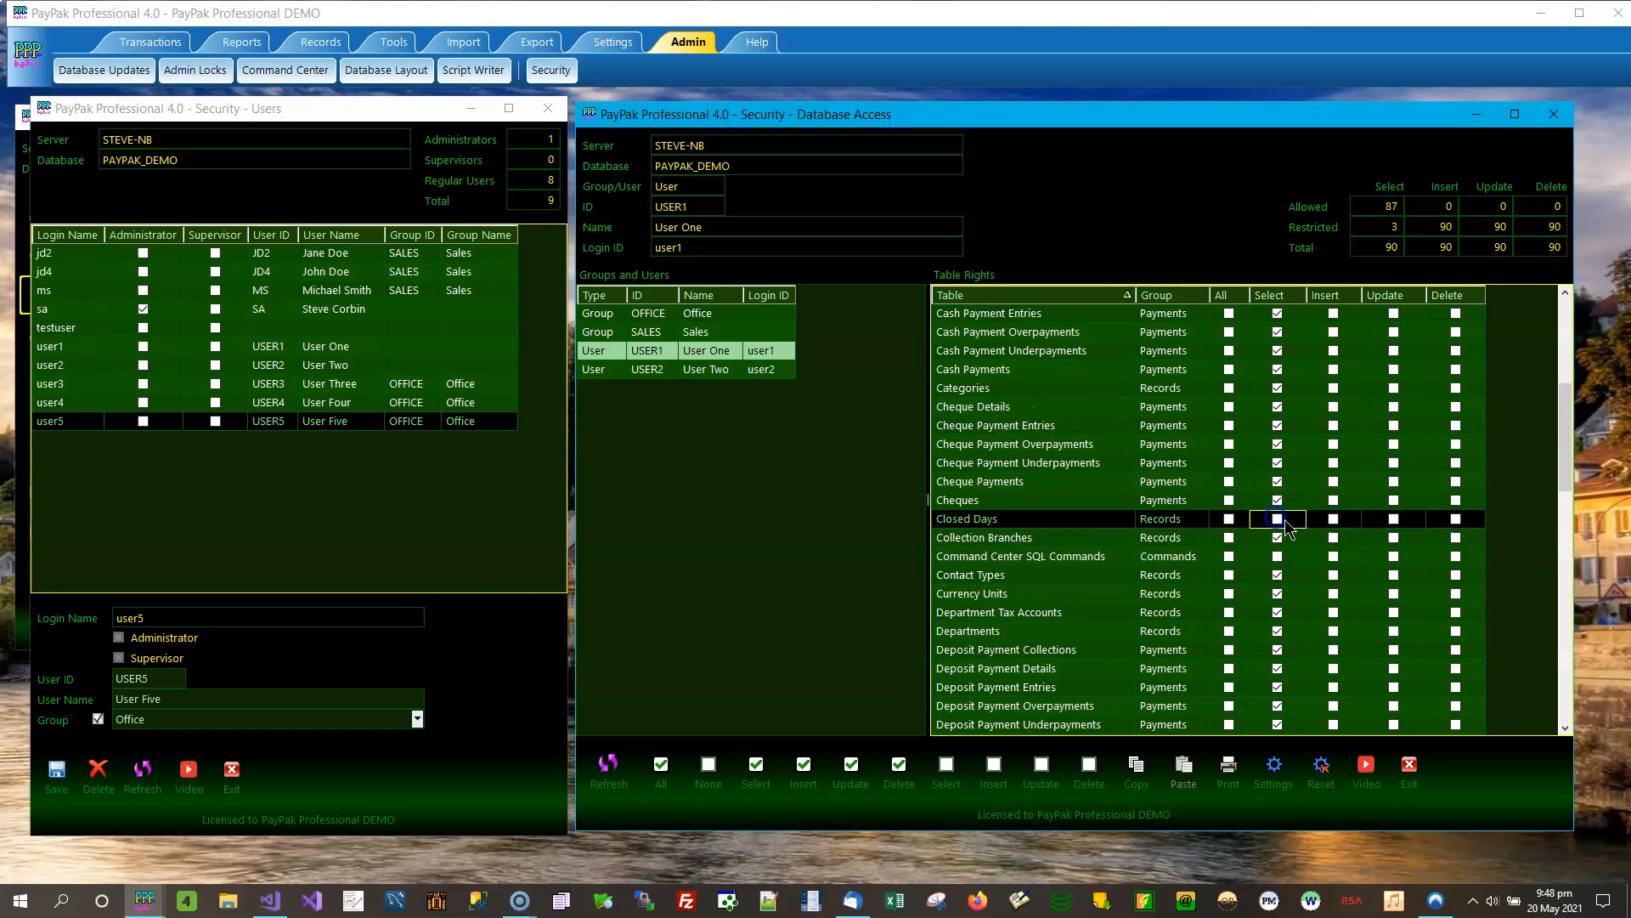
pyautogui.scroll(6, 1310, 460)
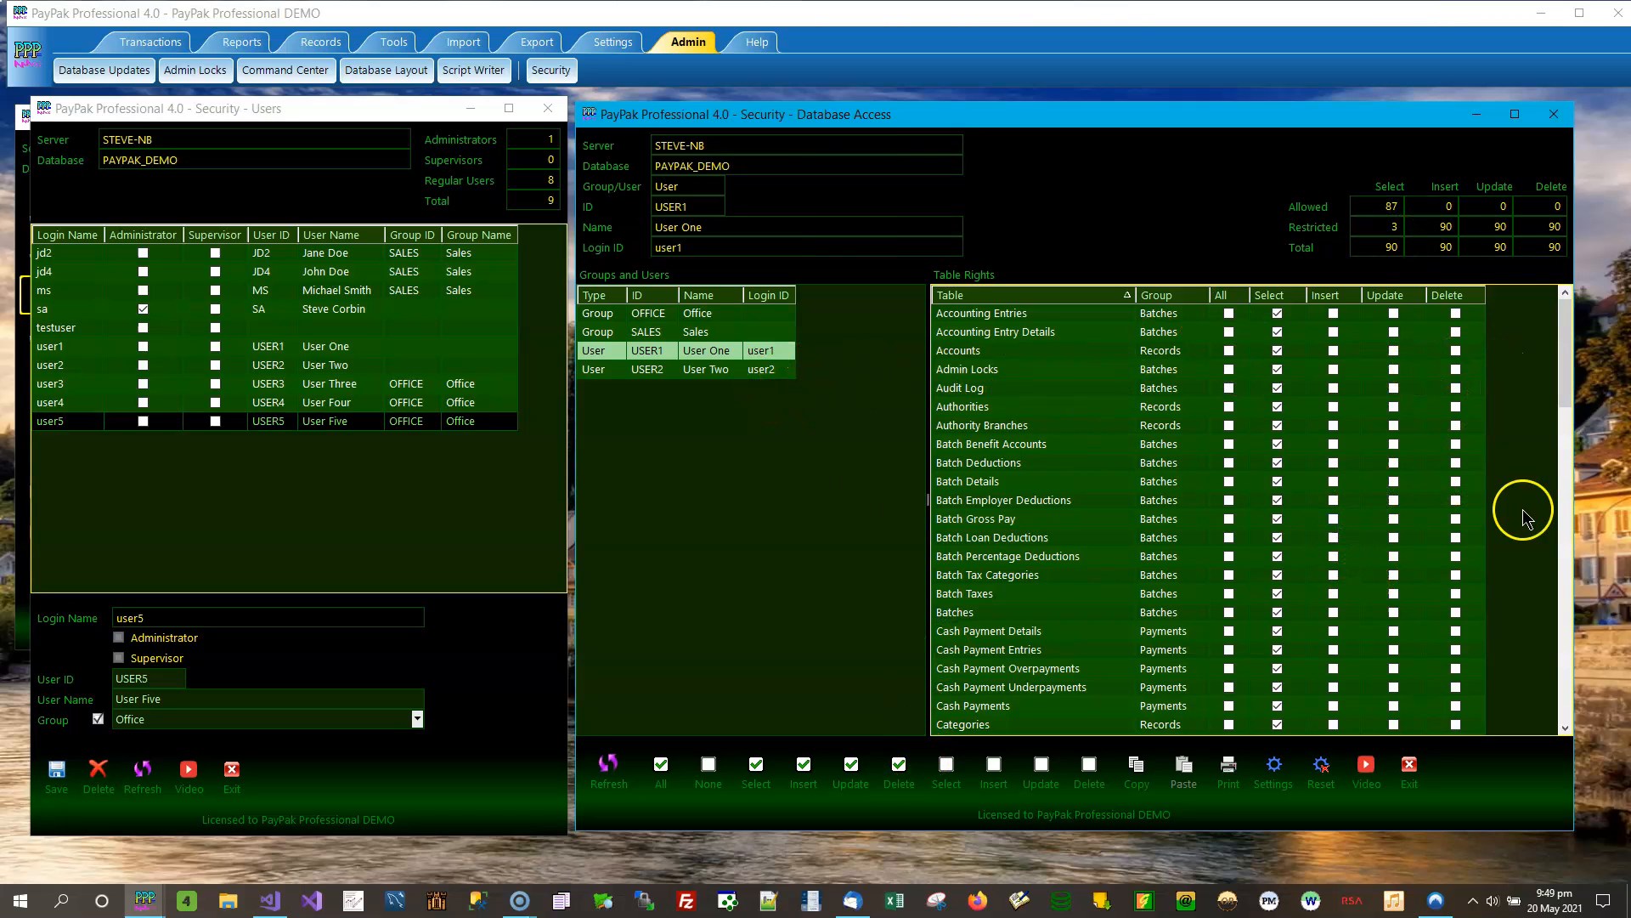
# Step: Copy USER1's table rights and paste them onto USER2
pyautogui.click(1141, 775)
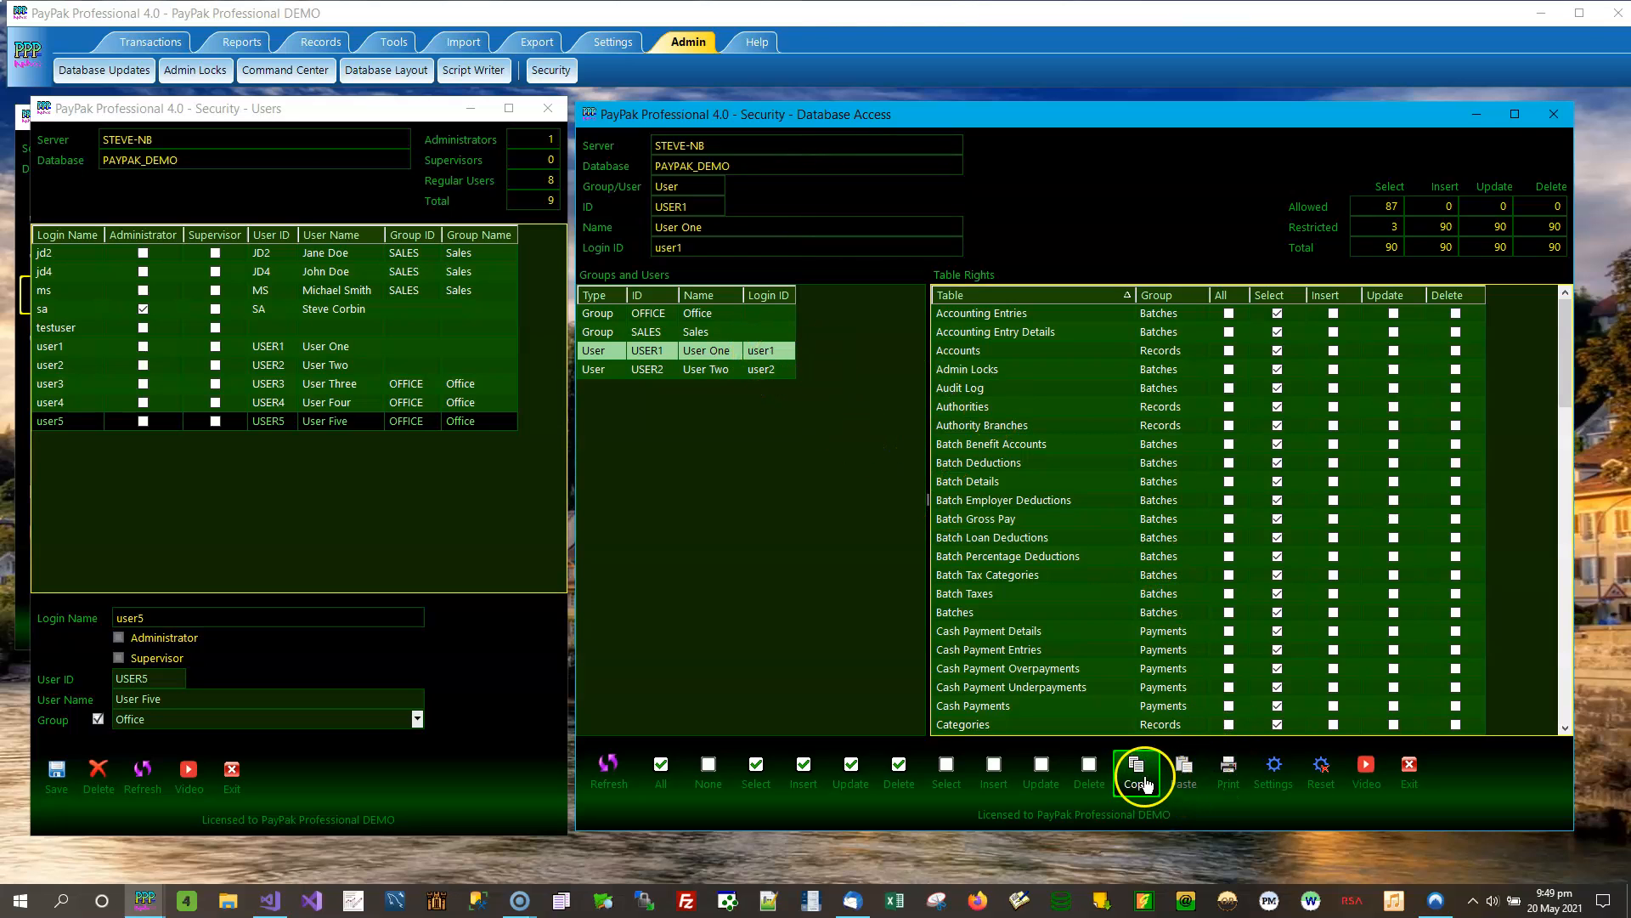
pyautogui.click(1144, 780)
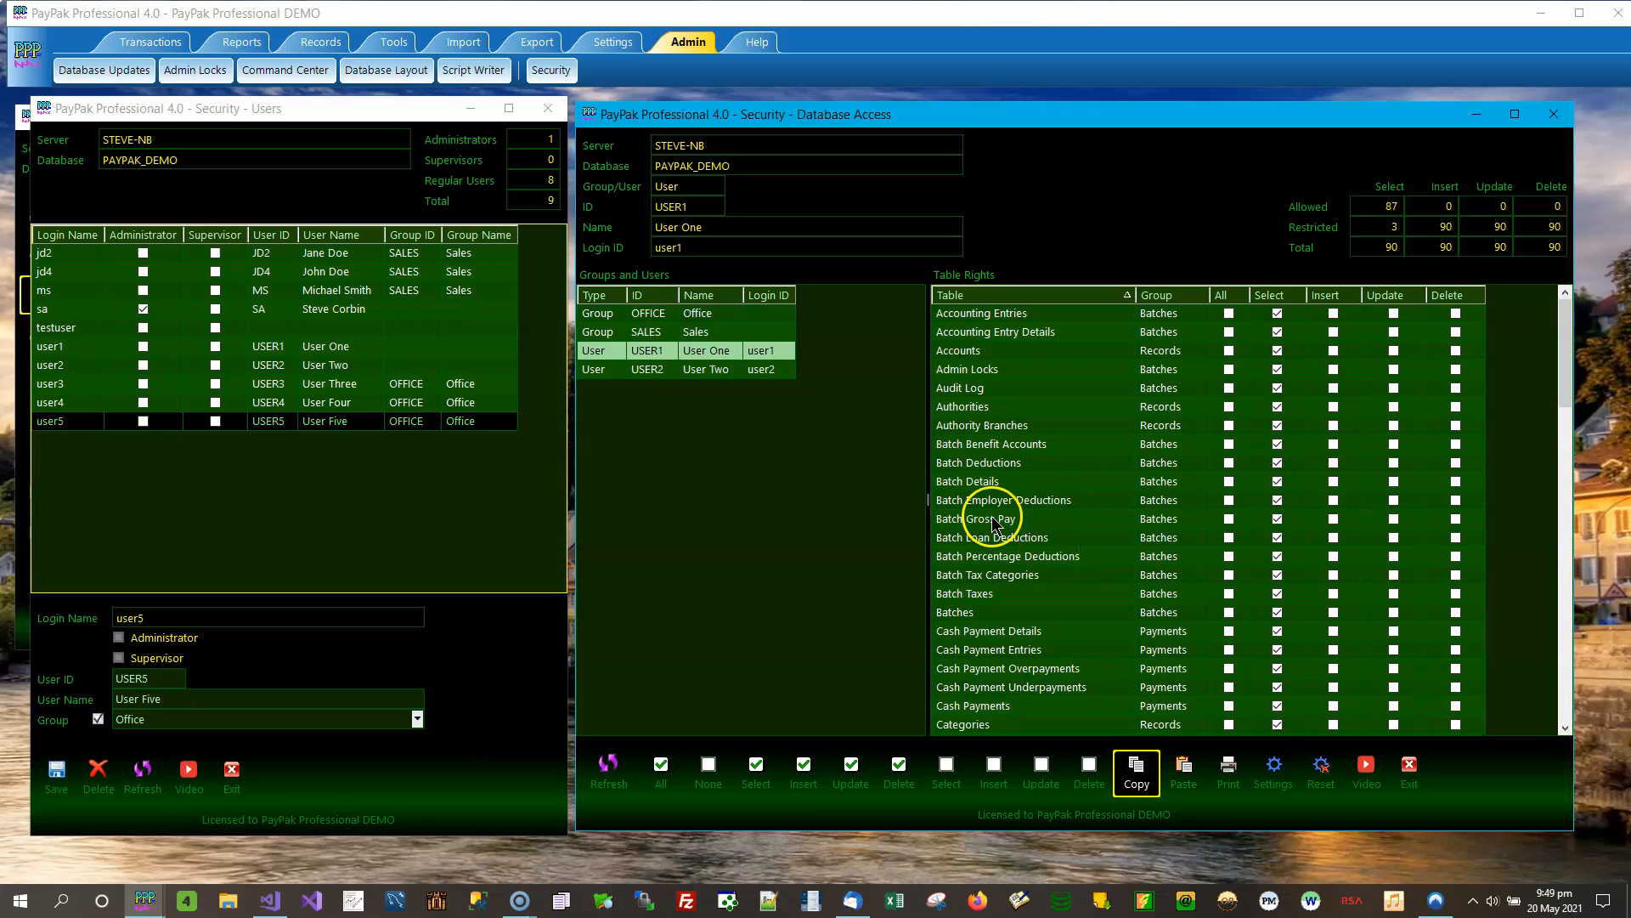
pyautogui.click(742, 377)
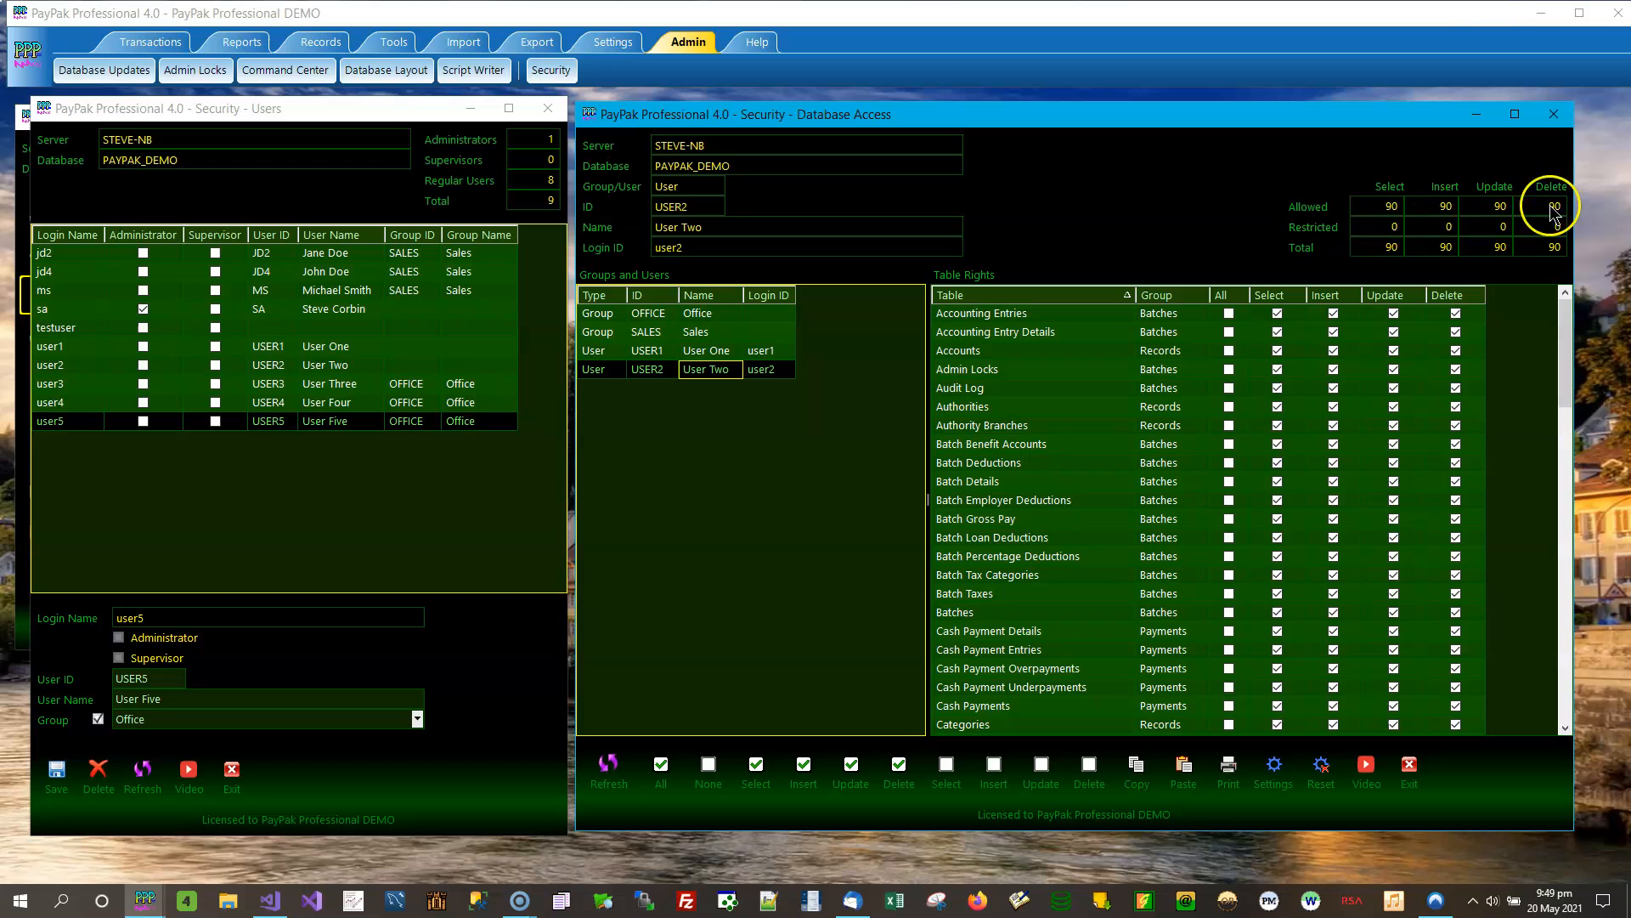
pyautogui.click(1183, 769)
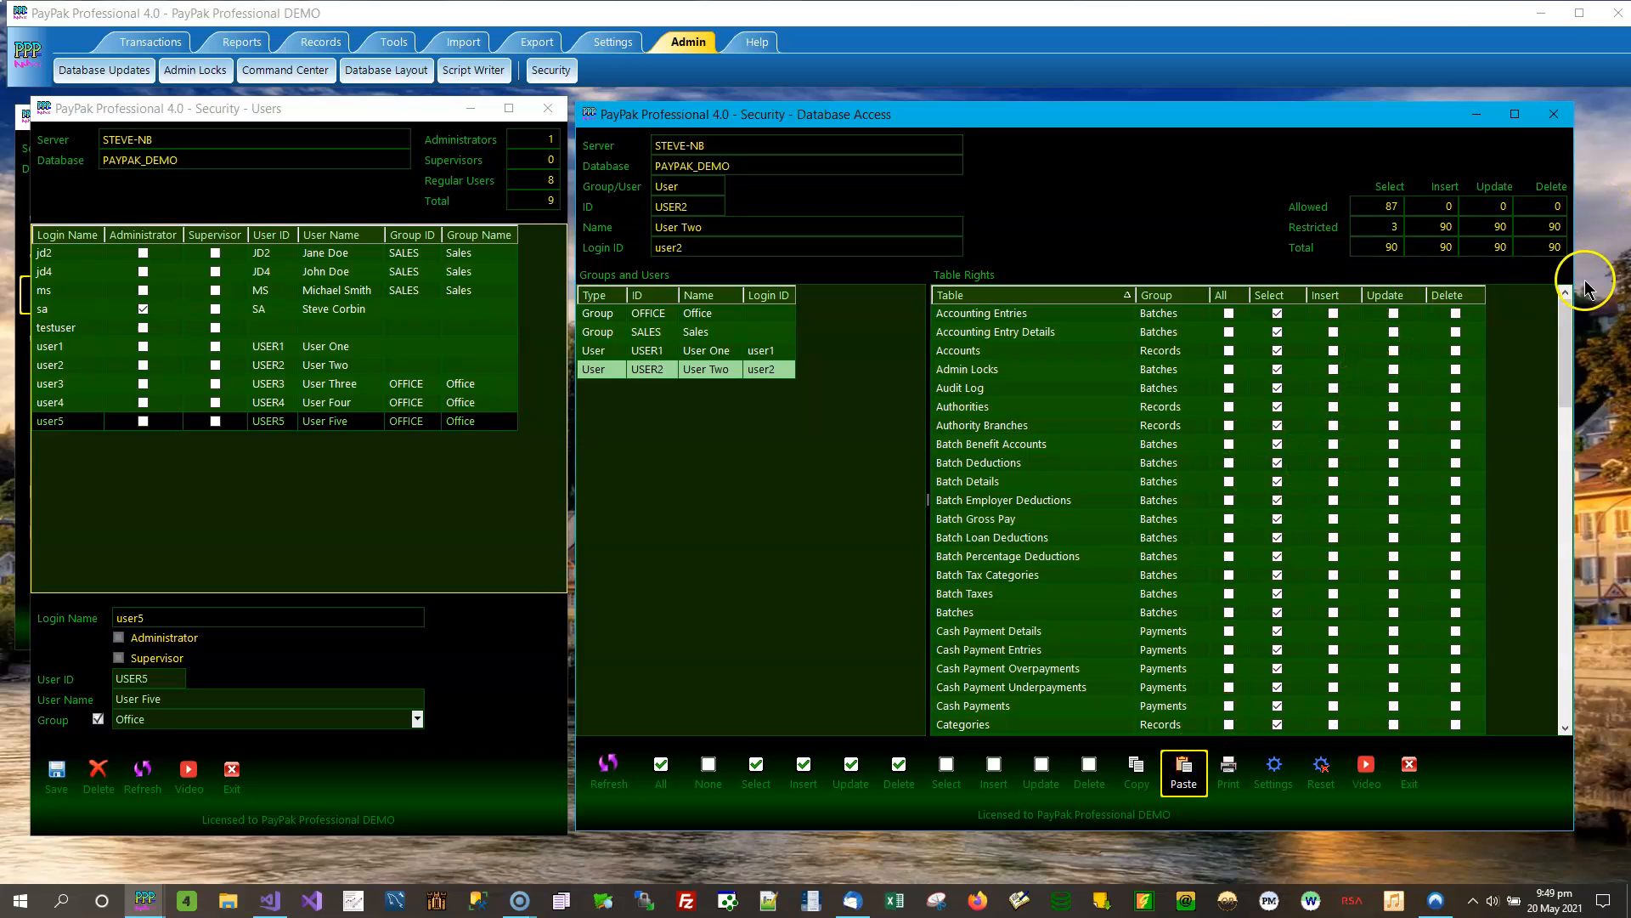
pyautogui.click(769, 367)
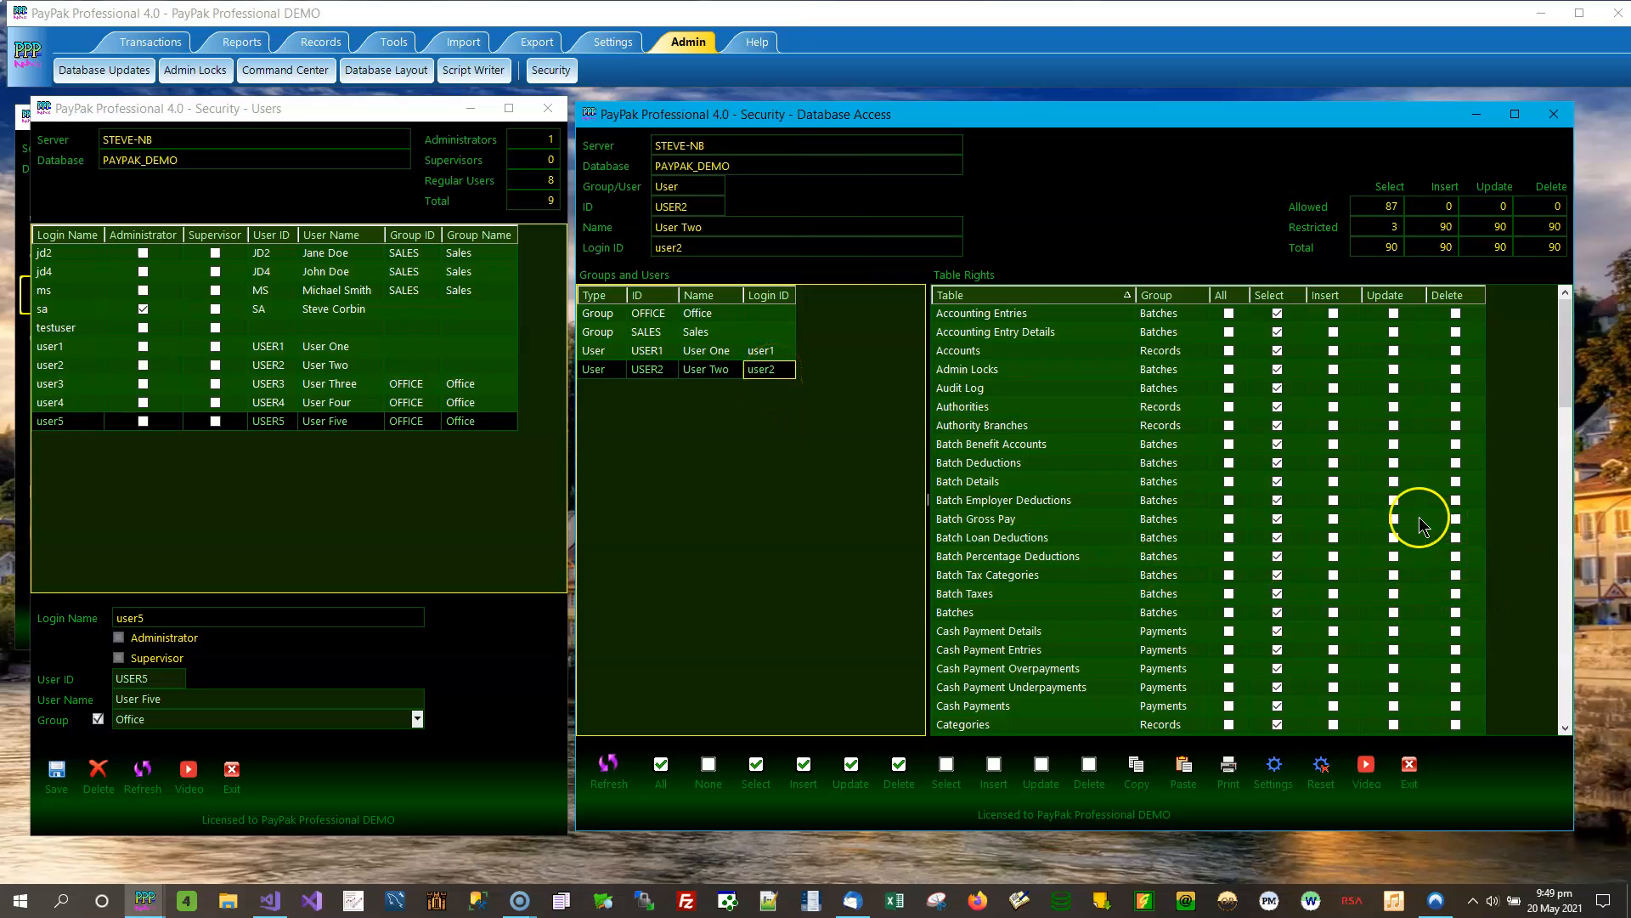
# Step: Remove USER2's Select right from Authority Branches, and set Select, Insert, Update and Delete on Audit Log one at a time
pyautogui.click(1277, 429)
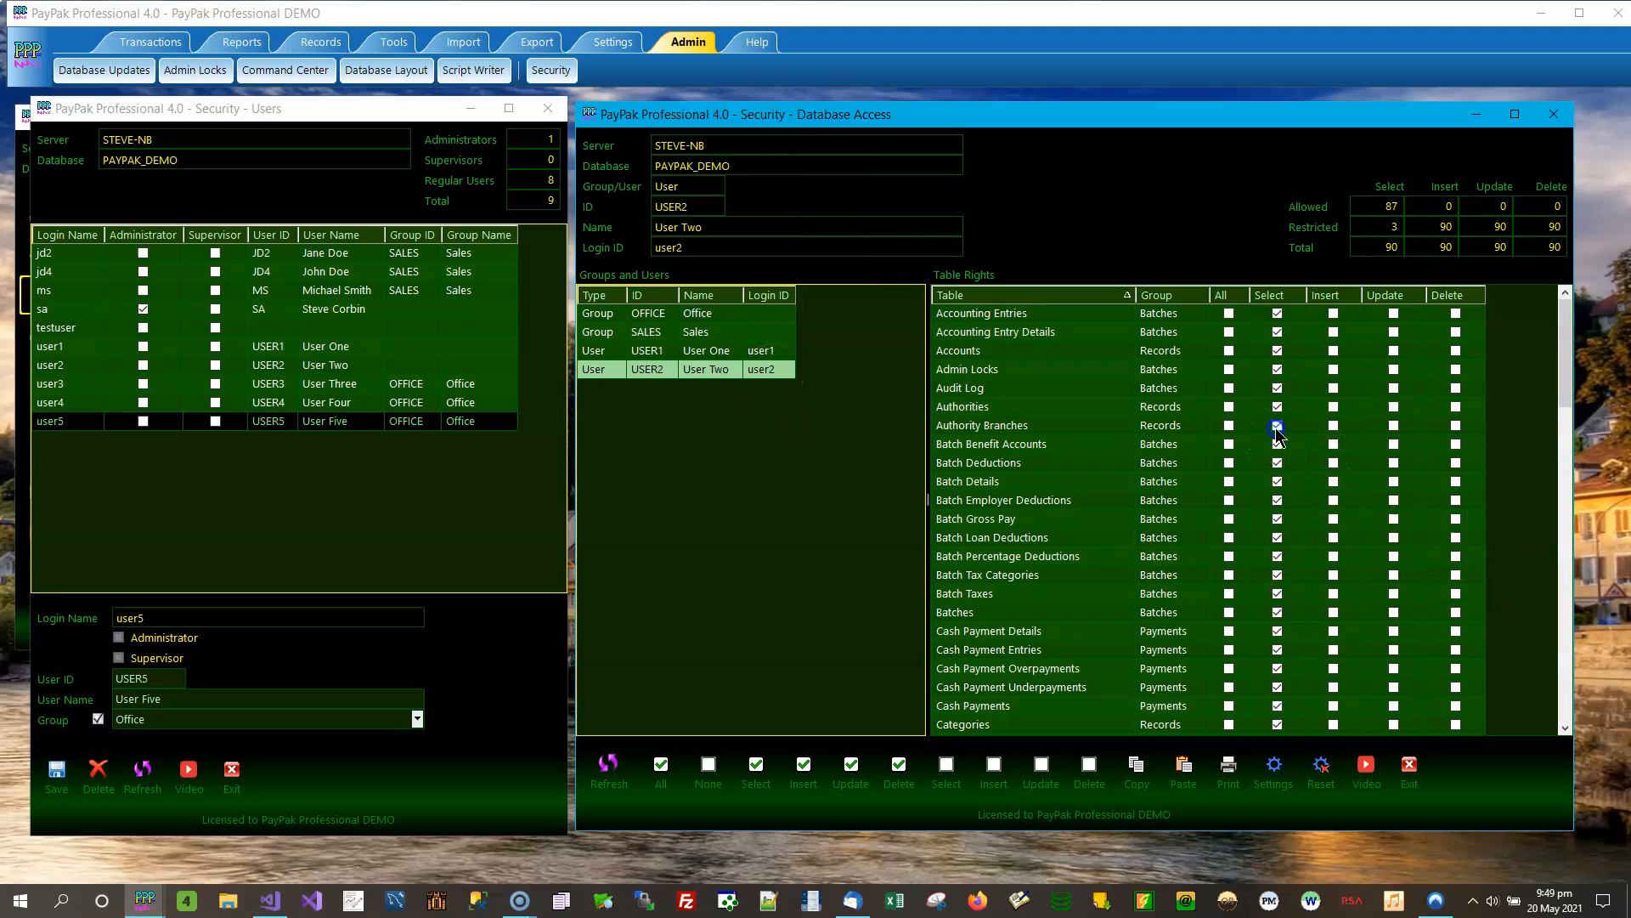
pyautogui.click(1277, 388)
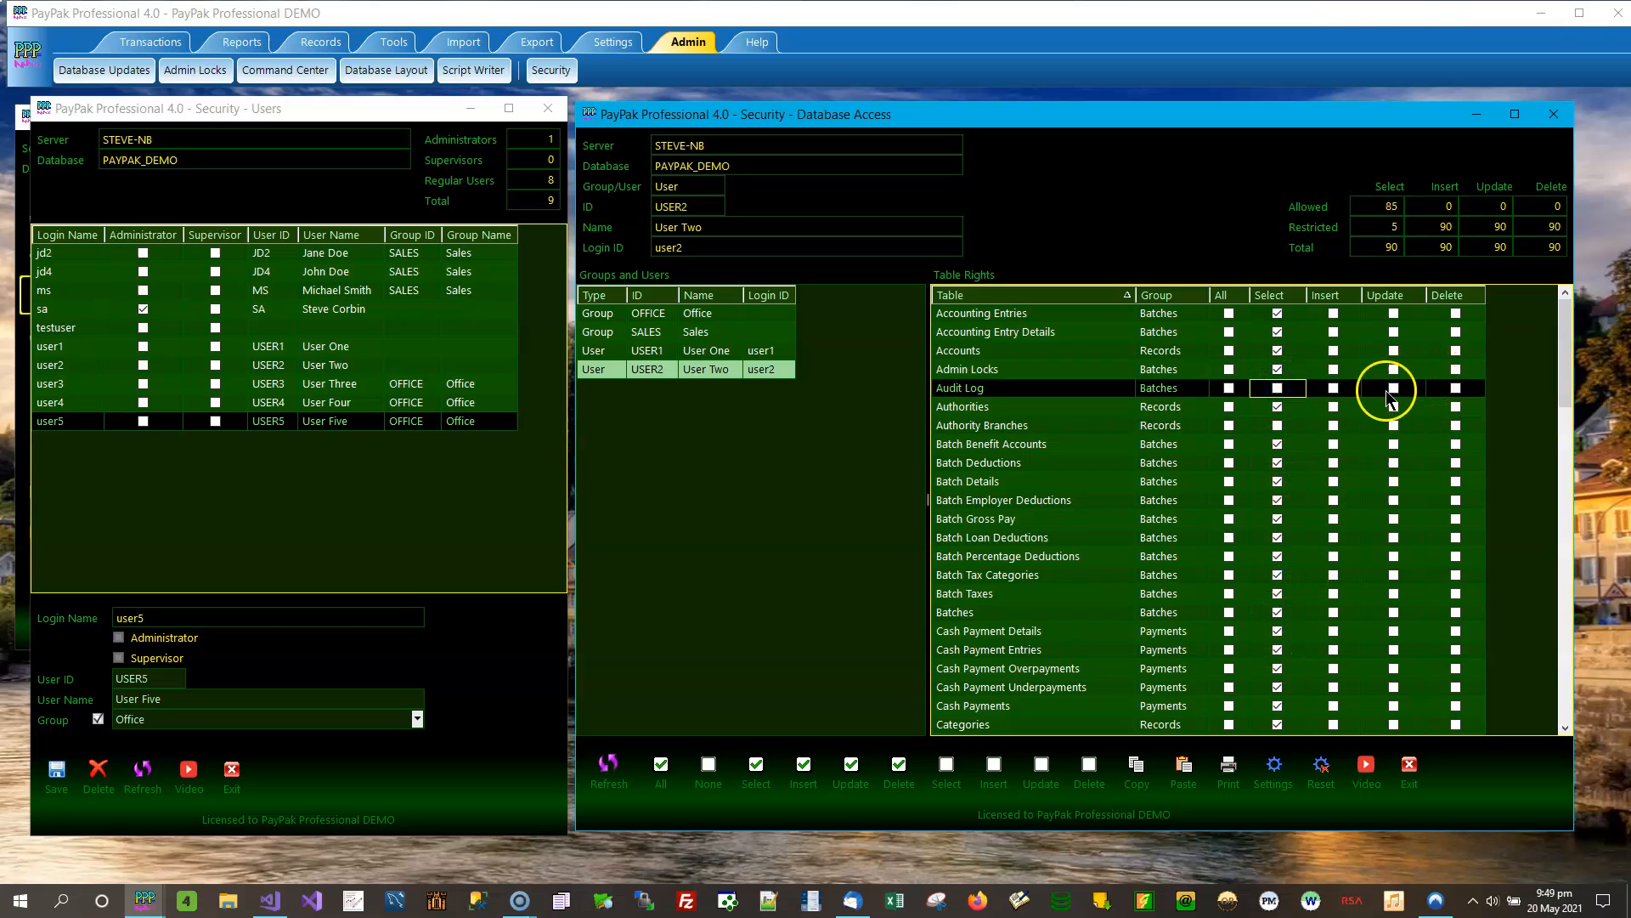
pyautogui.click(1333, 388)
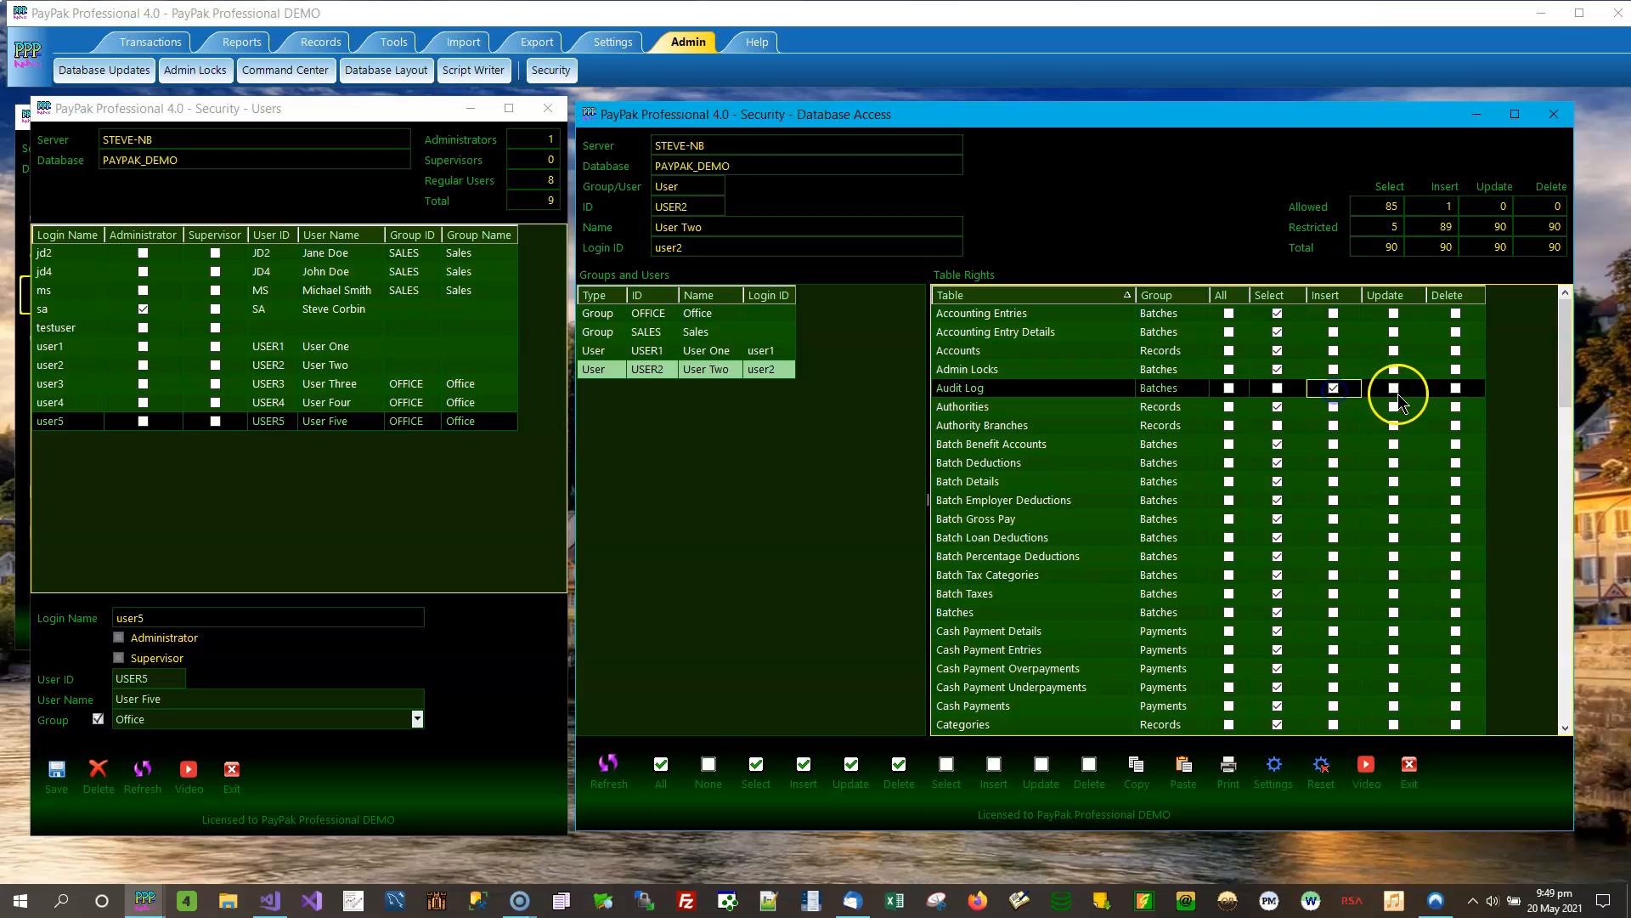
pyautogui.click(1394, 389)
pyautogui.click(1456, 389)
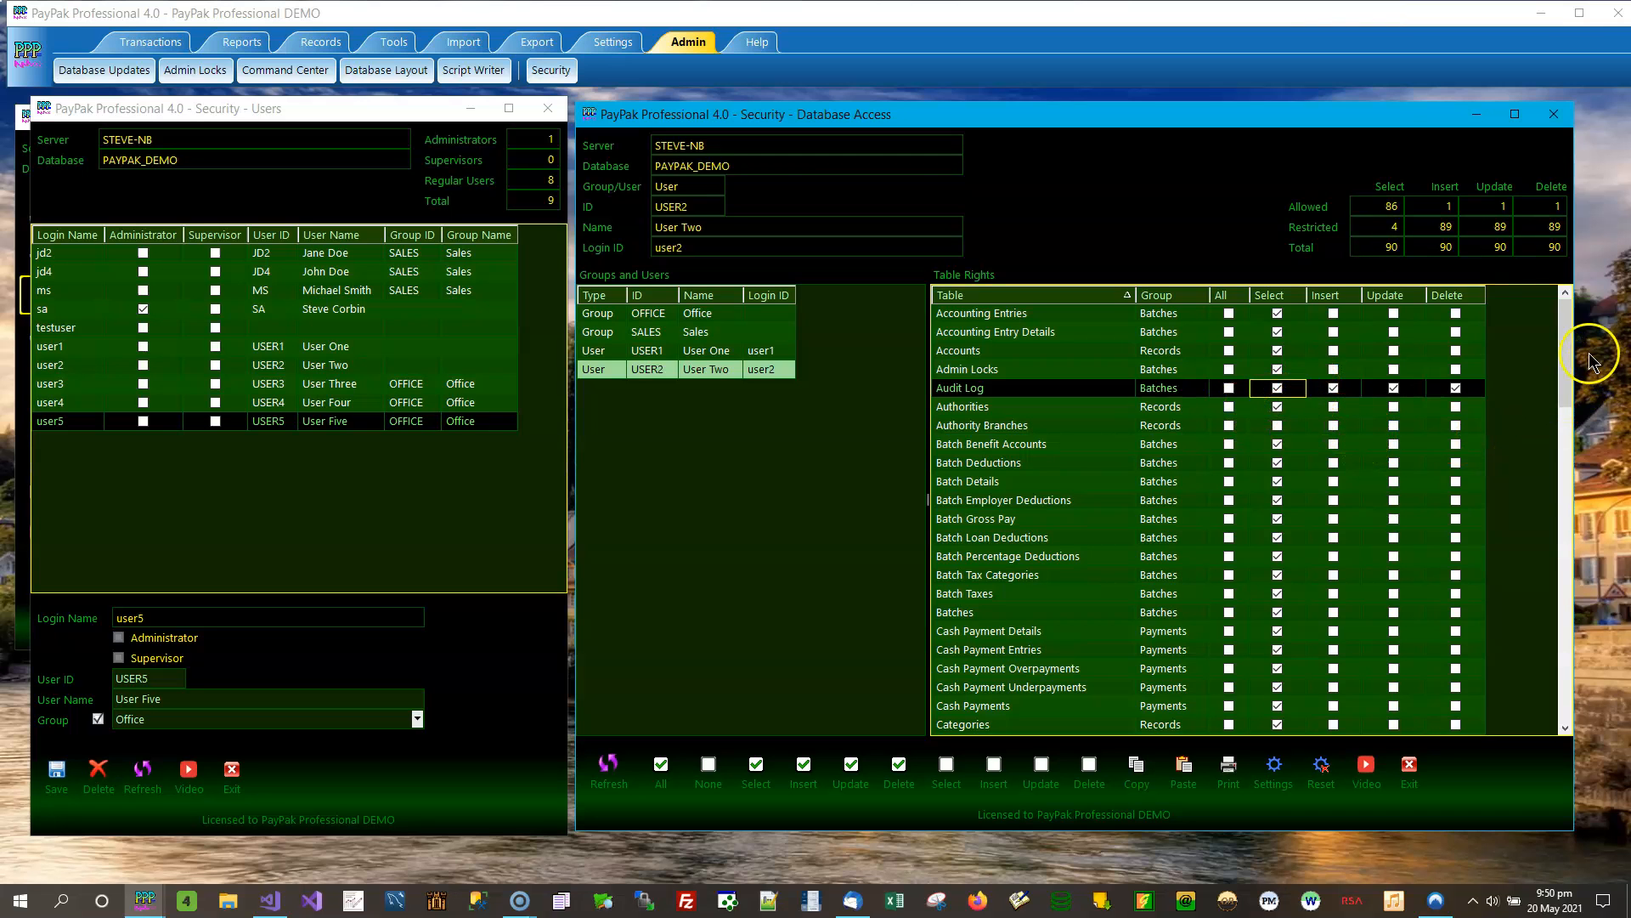
pyautogui.moveTo(1566, 316)
pyautogui.mouseDown()
pyautogui.moveTo(1571, 633)
pyautogui.moveTo(1582, 331)
pyautogui.mouseUp()
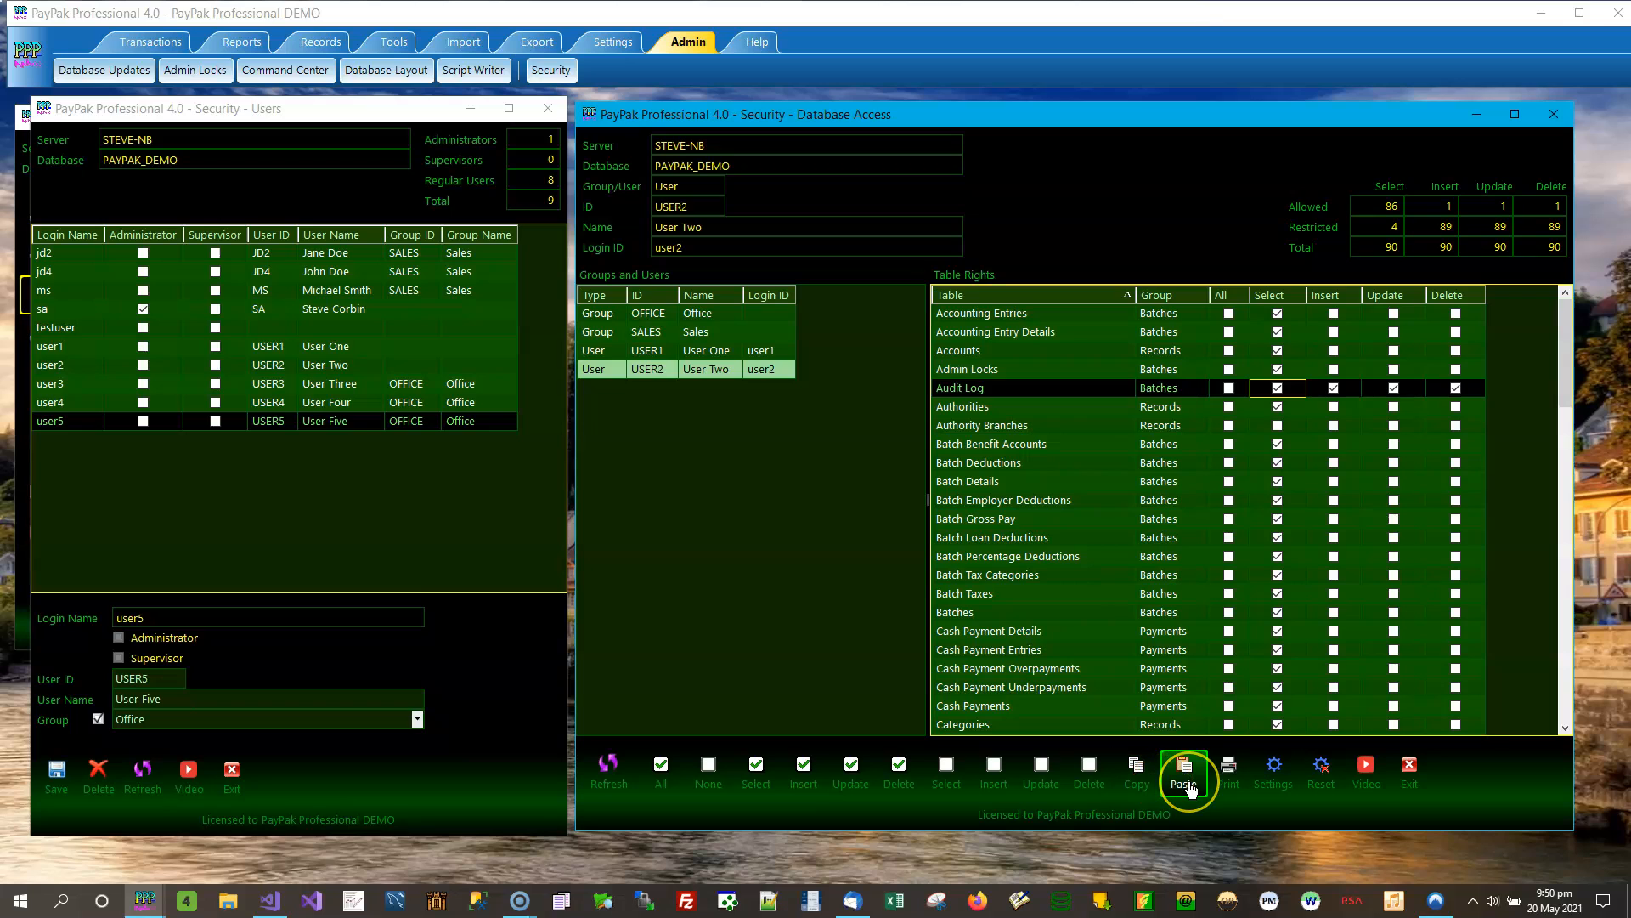
# Step: Grant USER2 and USER1 all rights on every table, and check the Office and Sales groups' rights
pyautogui.click(662, 773)
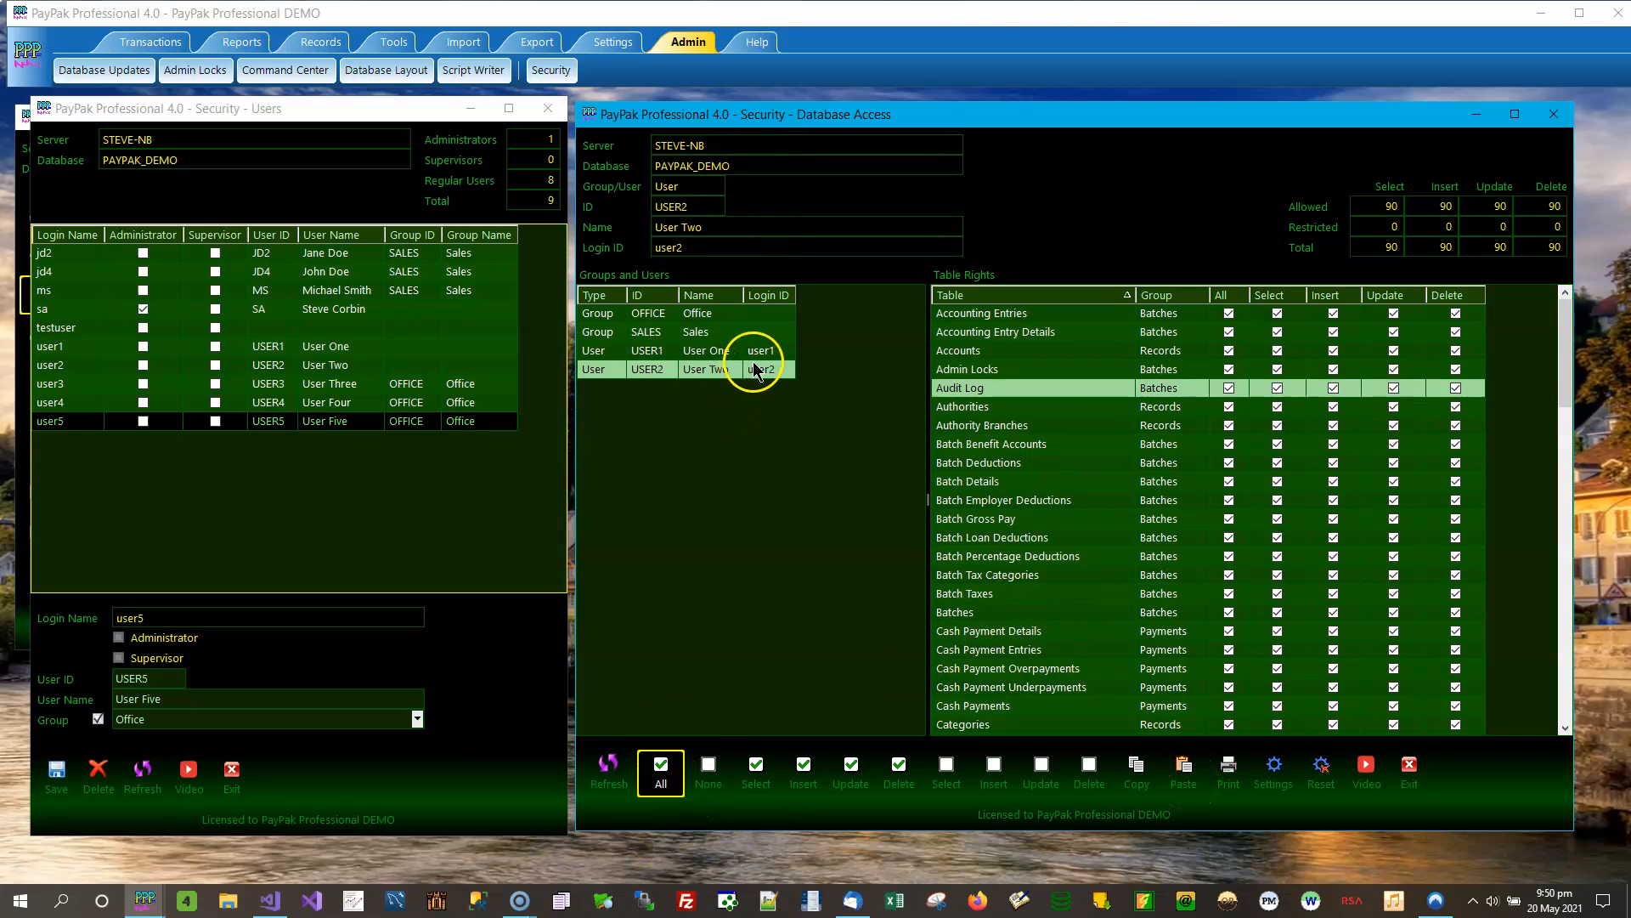
pyautogui.click(756, 350)
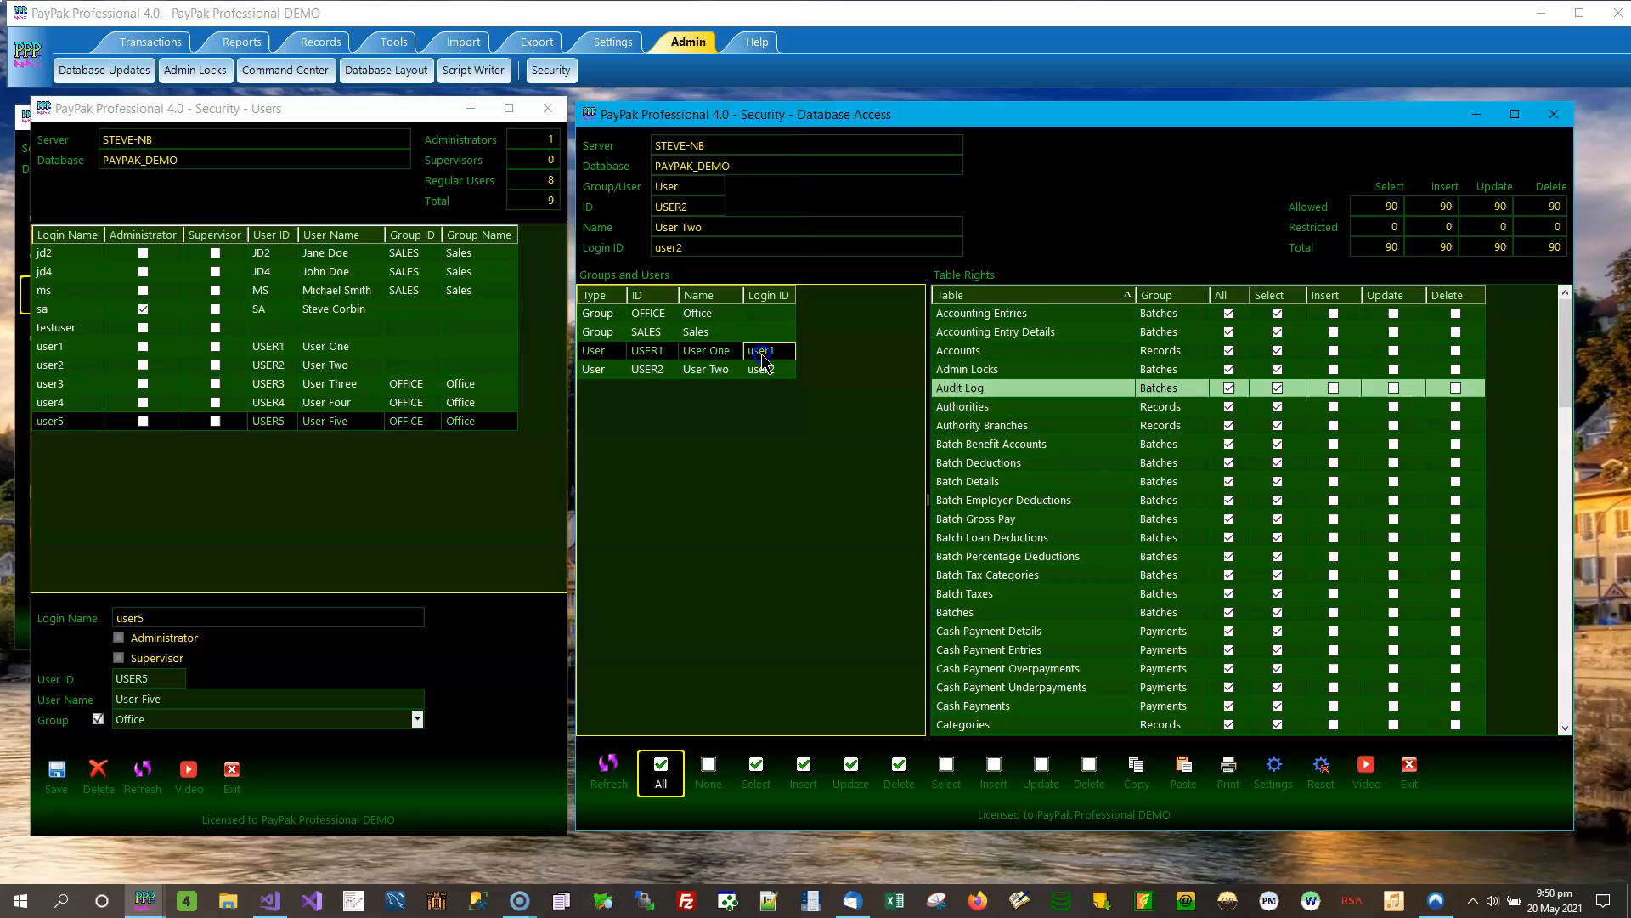
pyautogui.click(664, 769)
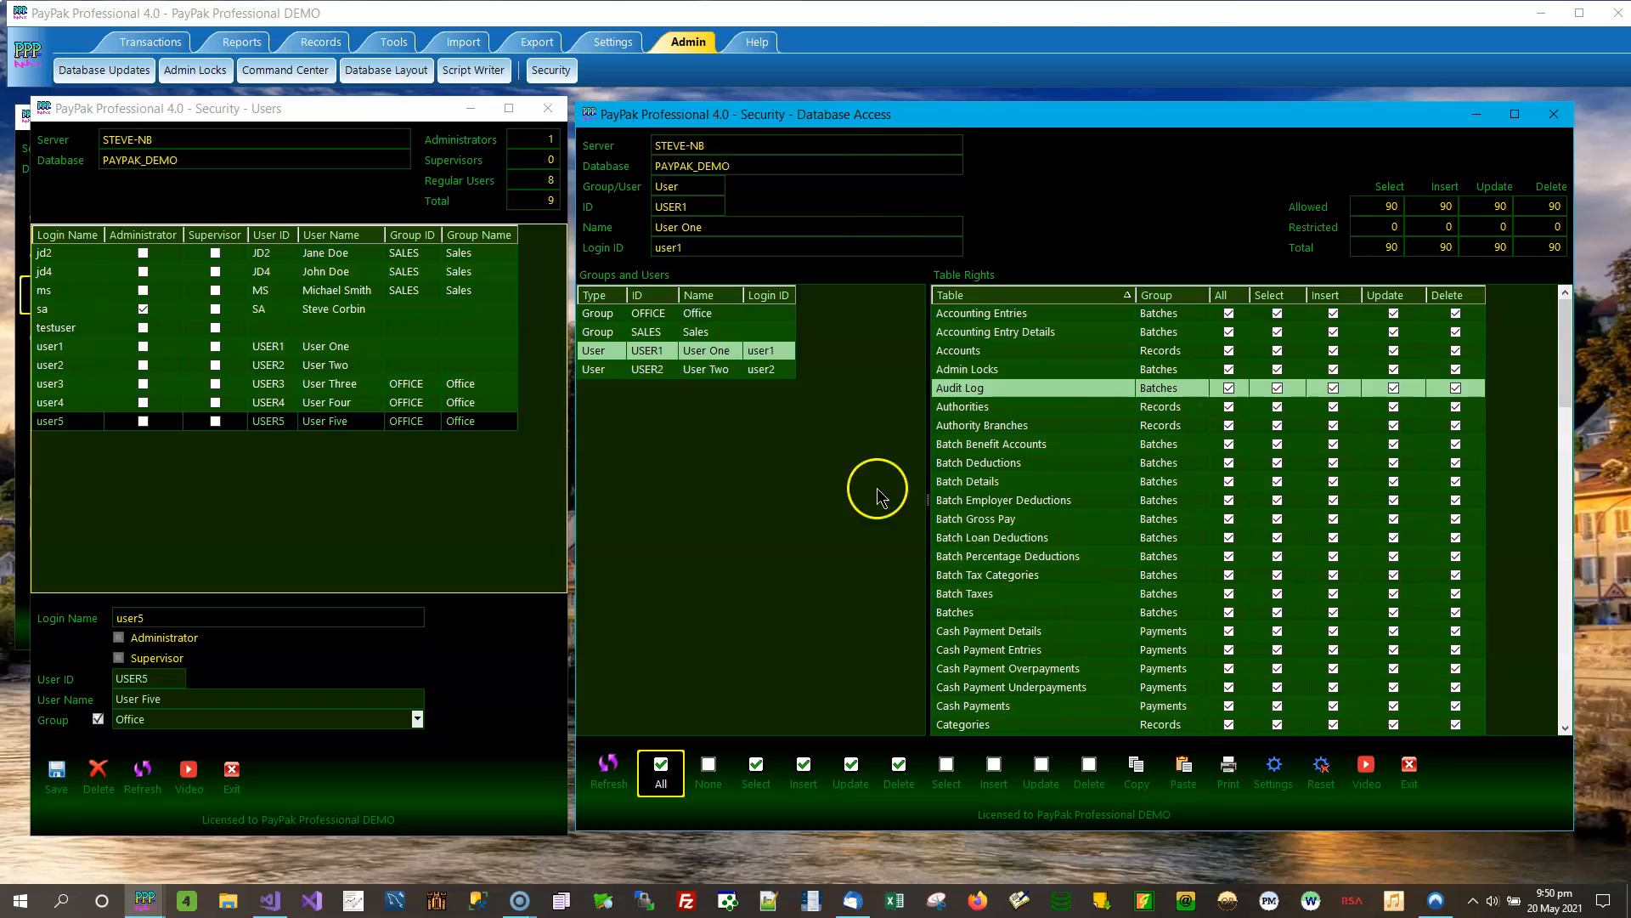
pyautogui.click(771, 316)
pyautogui.click(771, 331)
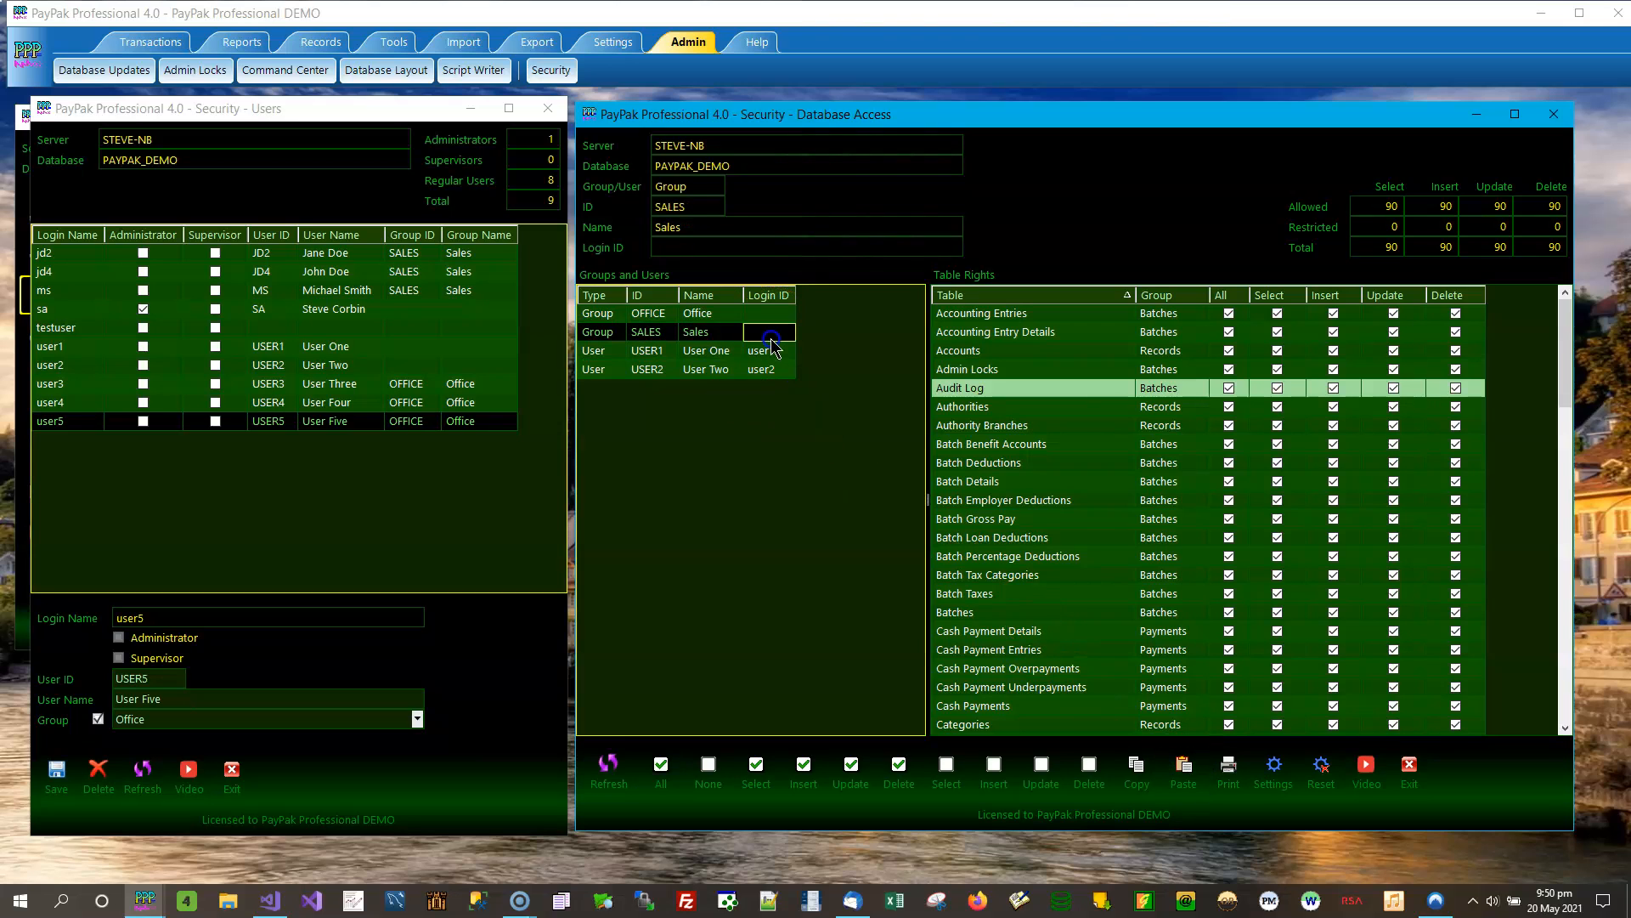
pyautogui.click(772, 350)
# Step: Remove USER2's Select right from Accounting Entry Details, Insert from Accounts, Update from Audit Log, and Delete from Authorities and Authority Branches
pyautogui.click(773, 370)
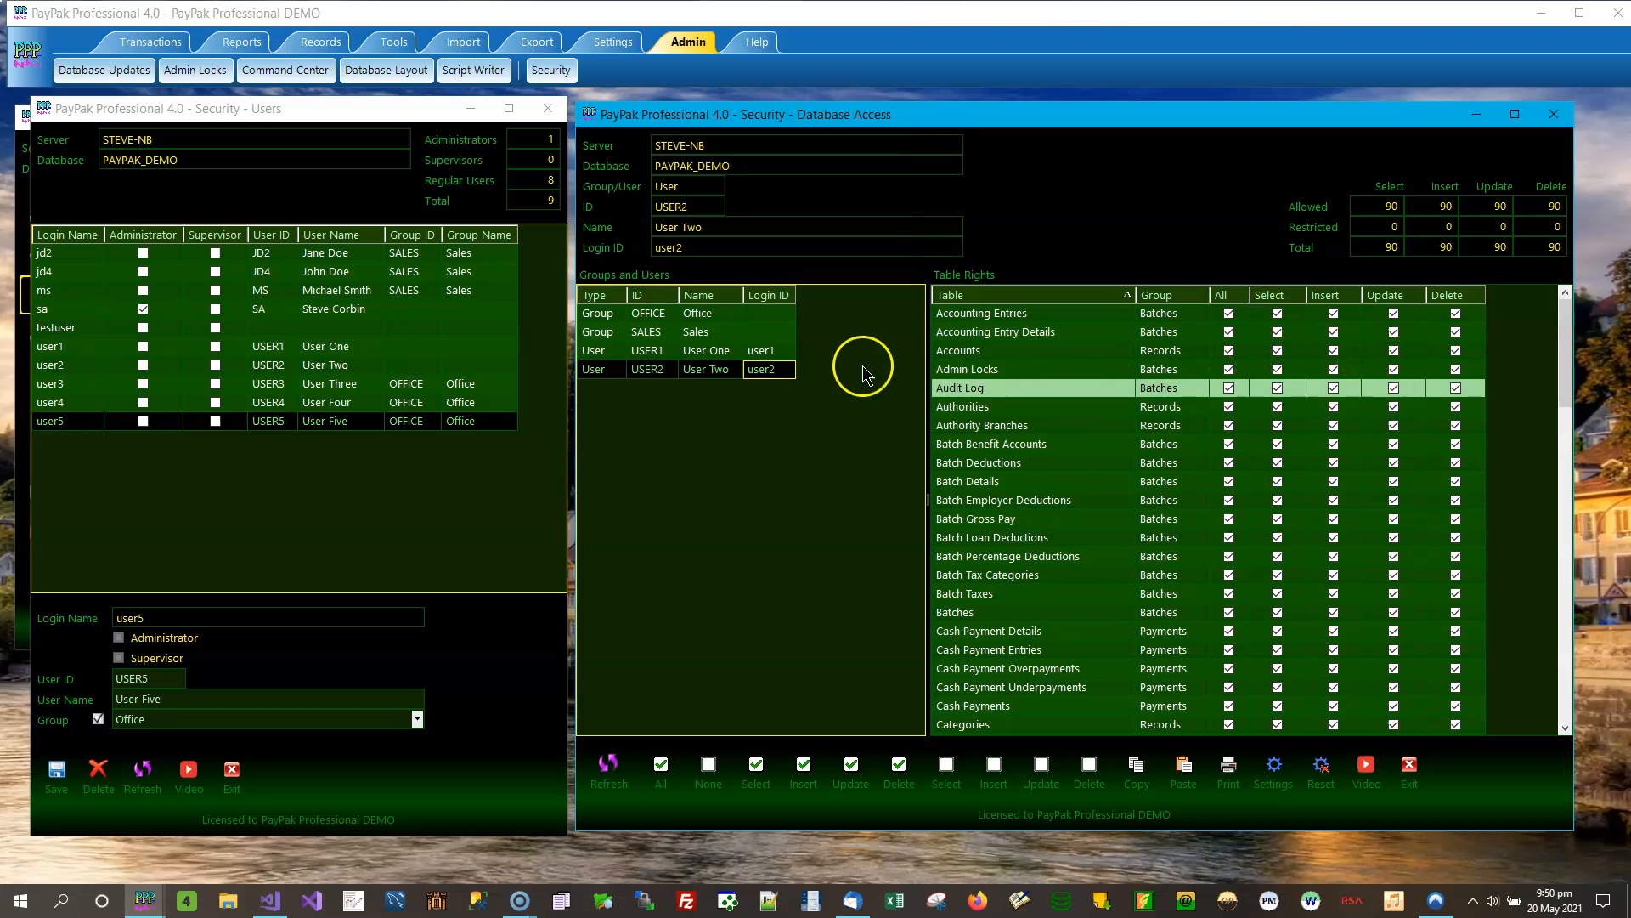
pyautogui.click(1278, 333)
pyautogui.click(1333, 350)
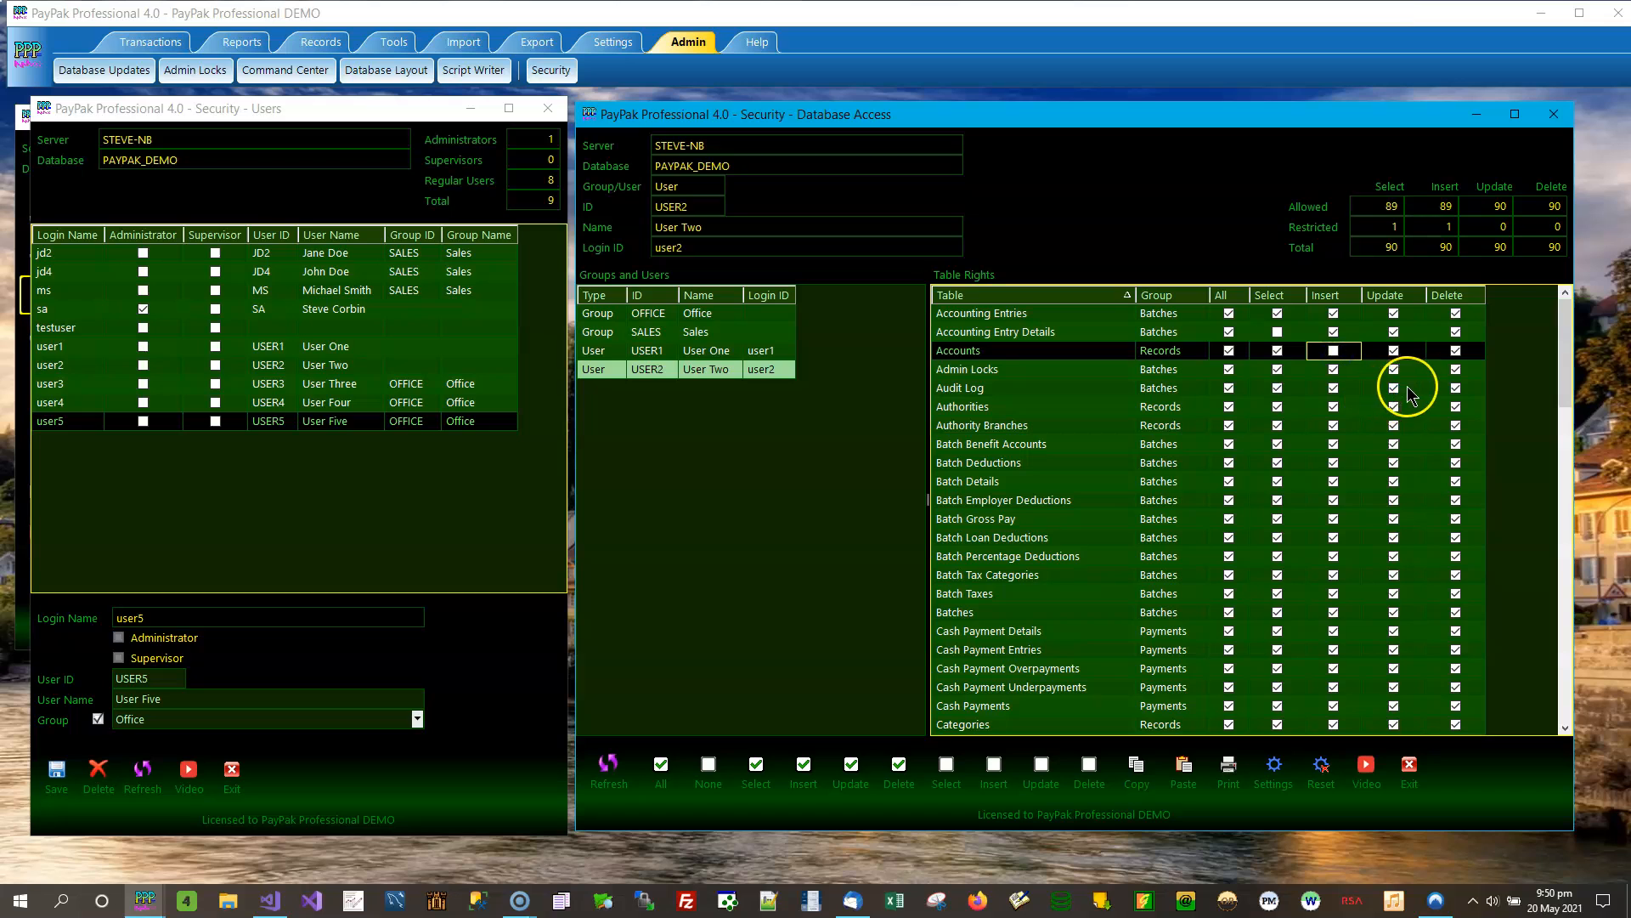
pyautogui.click(1393, 389)
pyautogui.click(1455, 406)
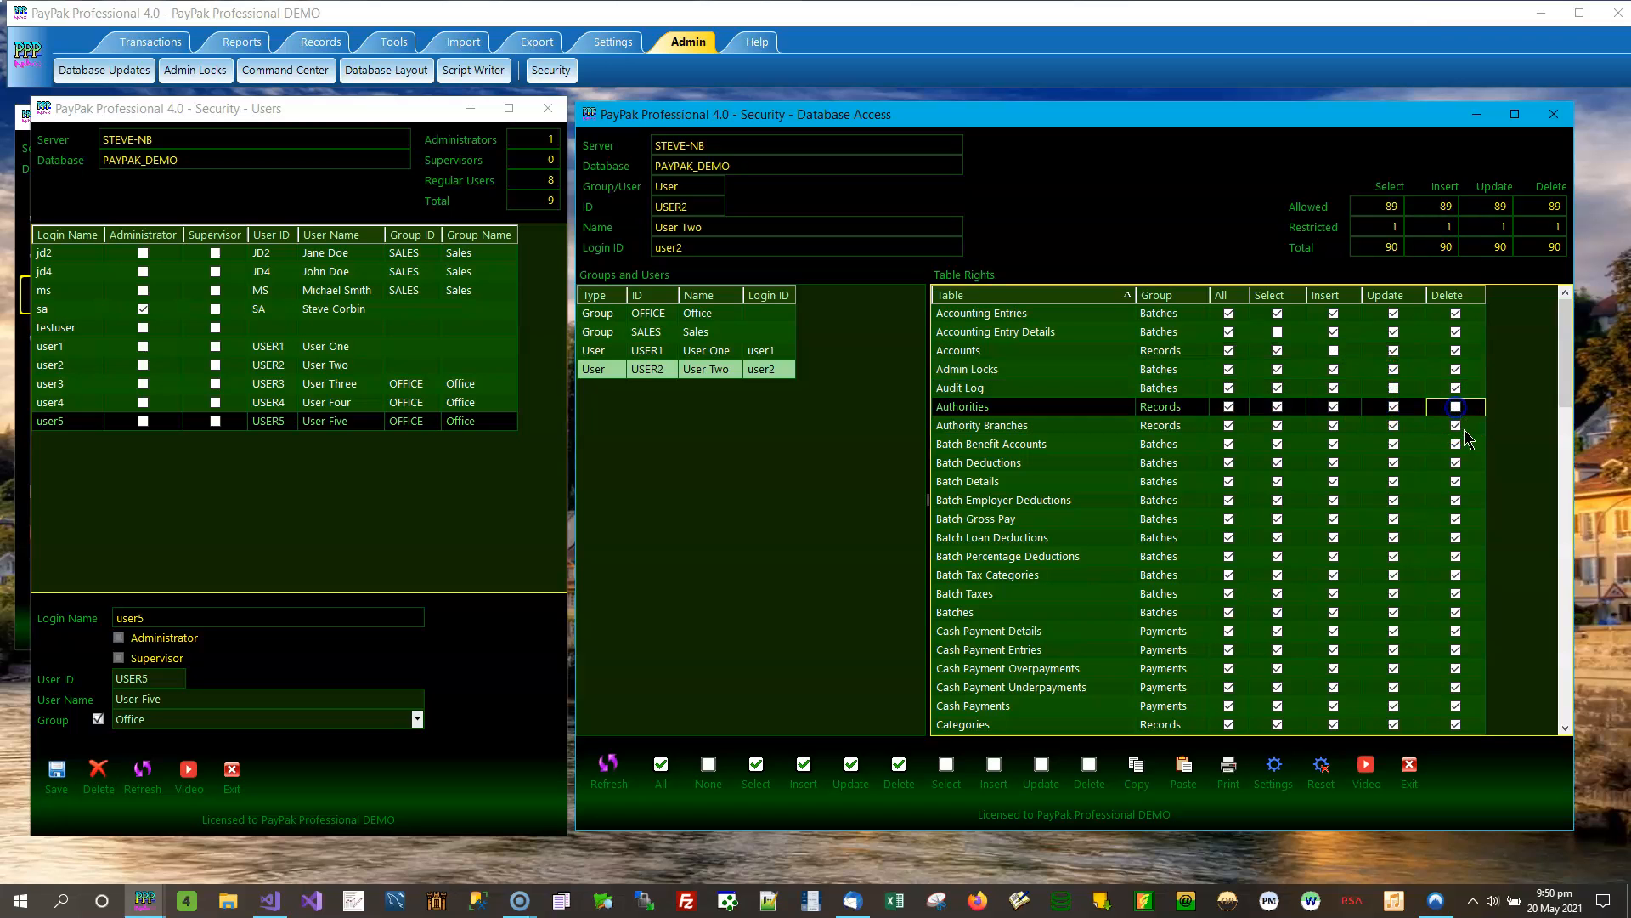
pyautogui.click(1455, 426)
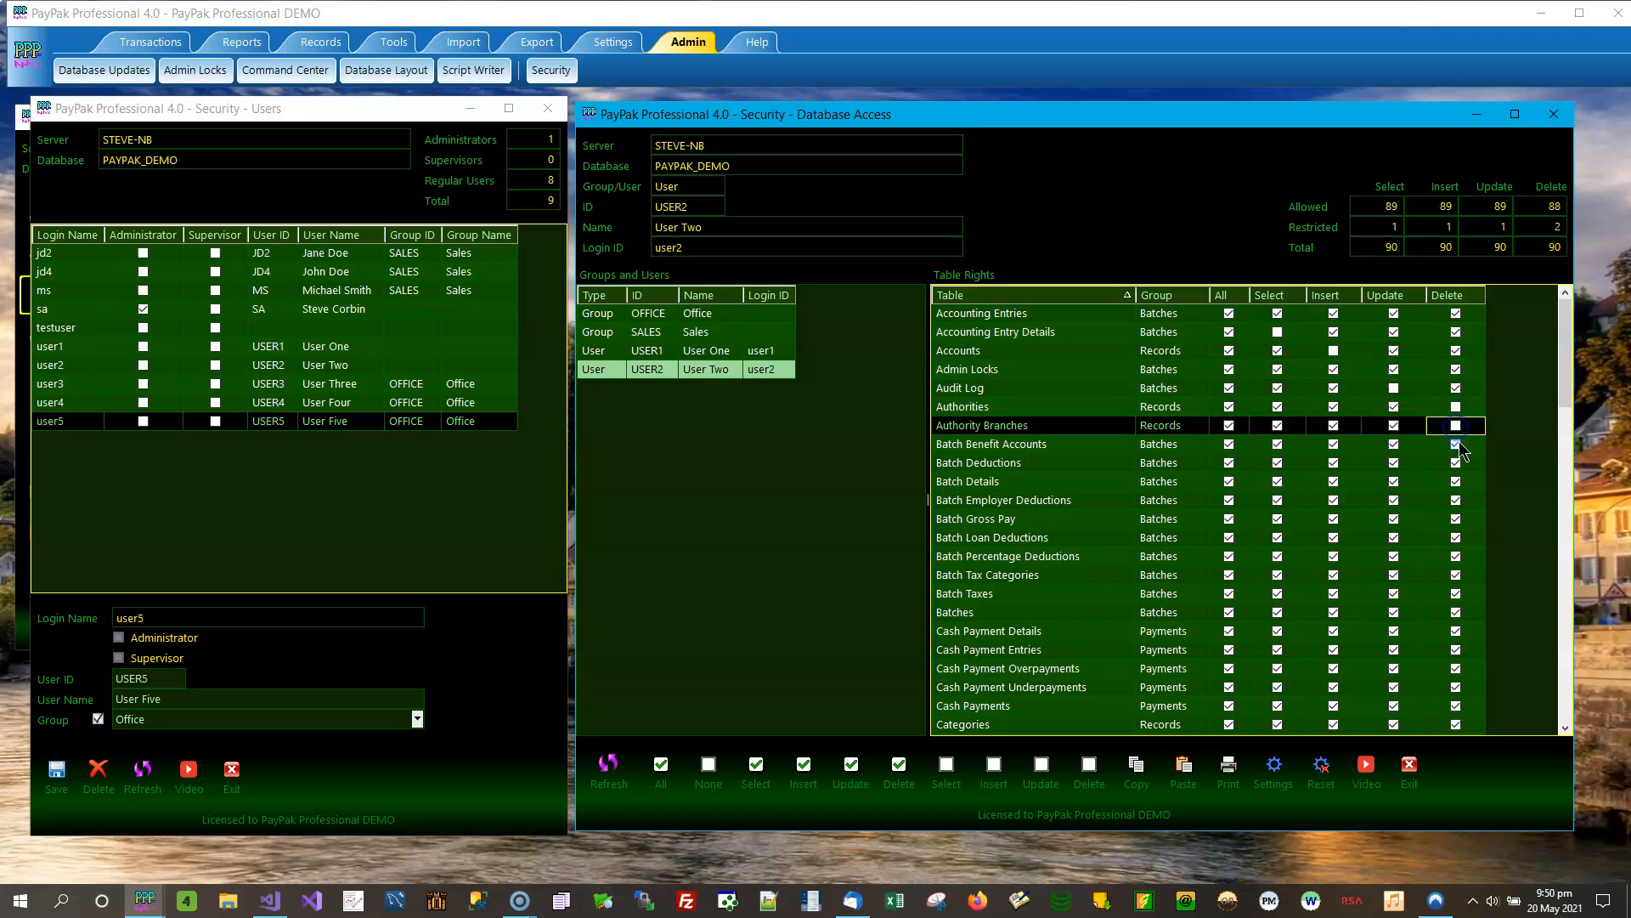
# Step: Preview the Security Database Access report for USER2, review the rights per table, and close the preview
pyautogui.click(1230, 769)
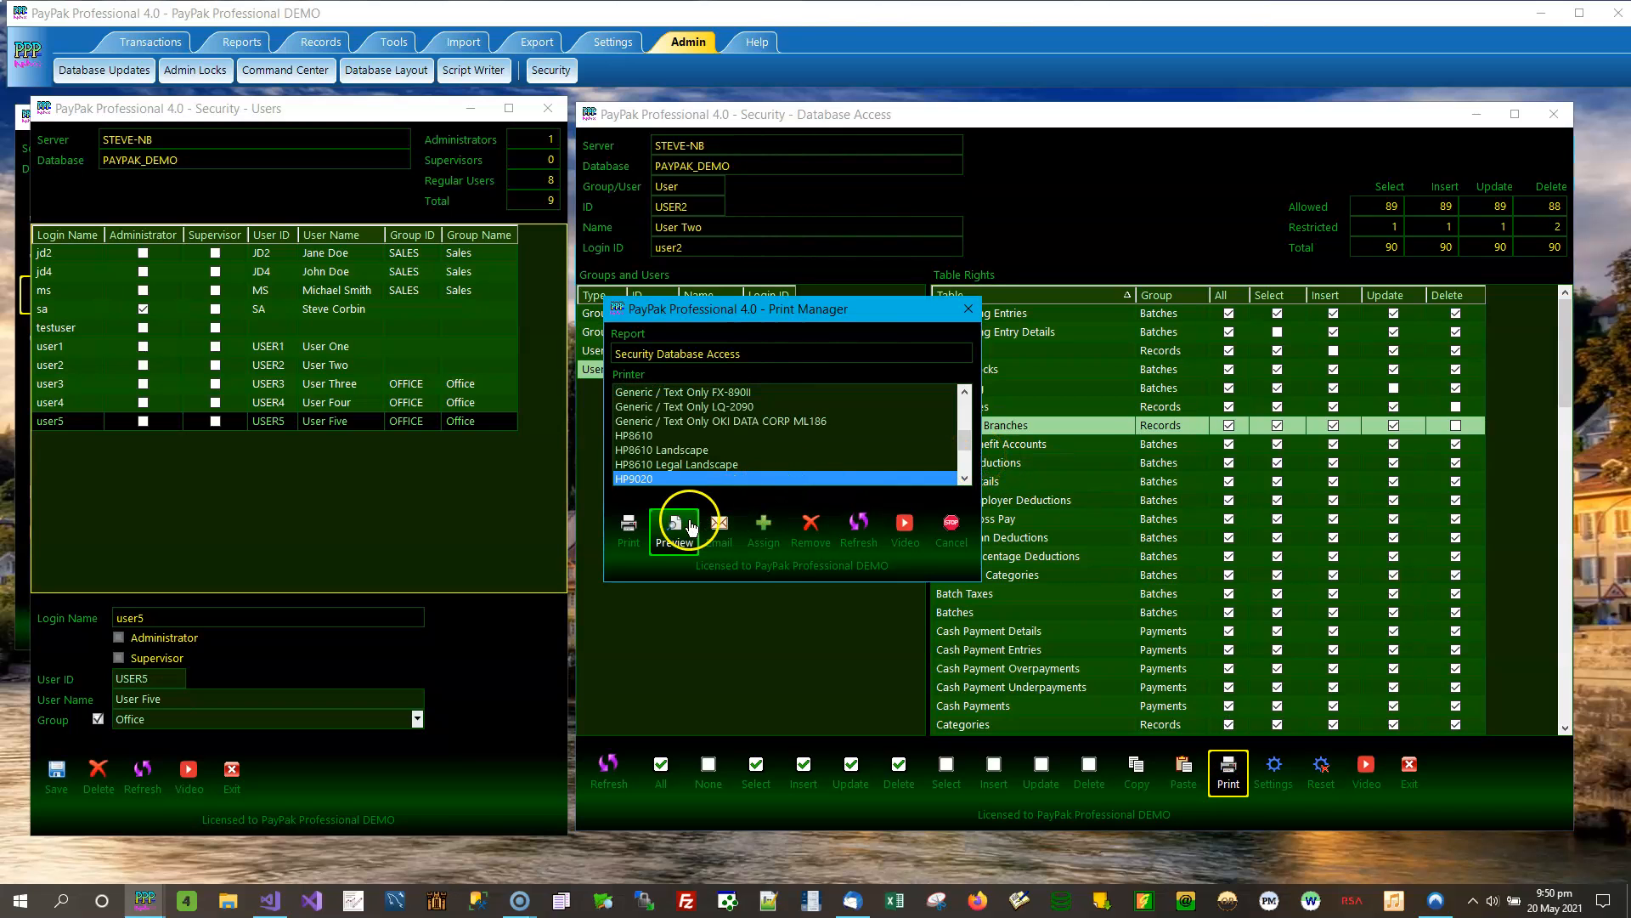
pyautogui.click(677, 532)
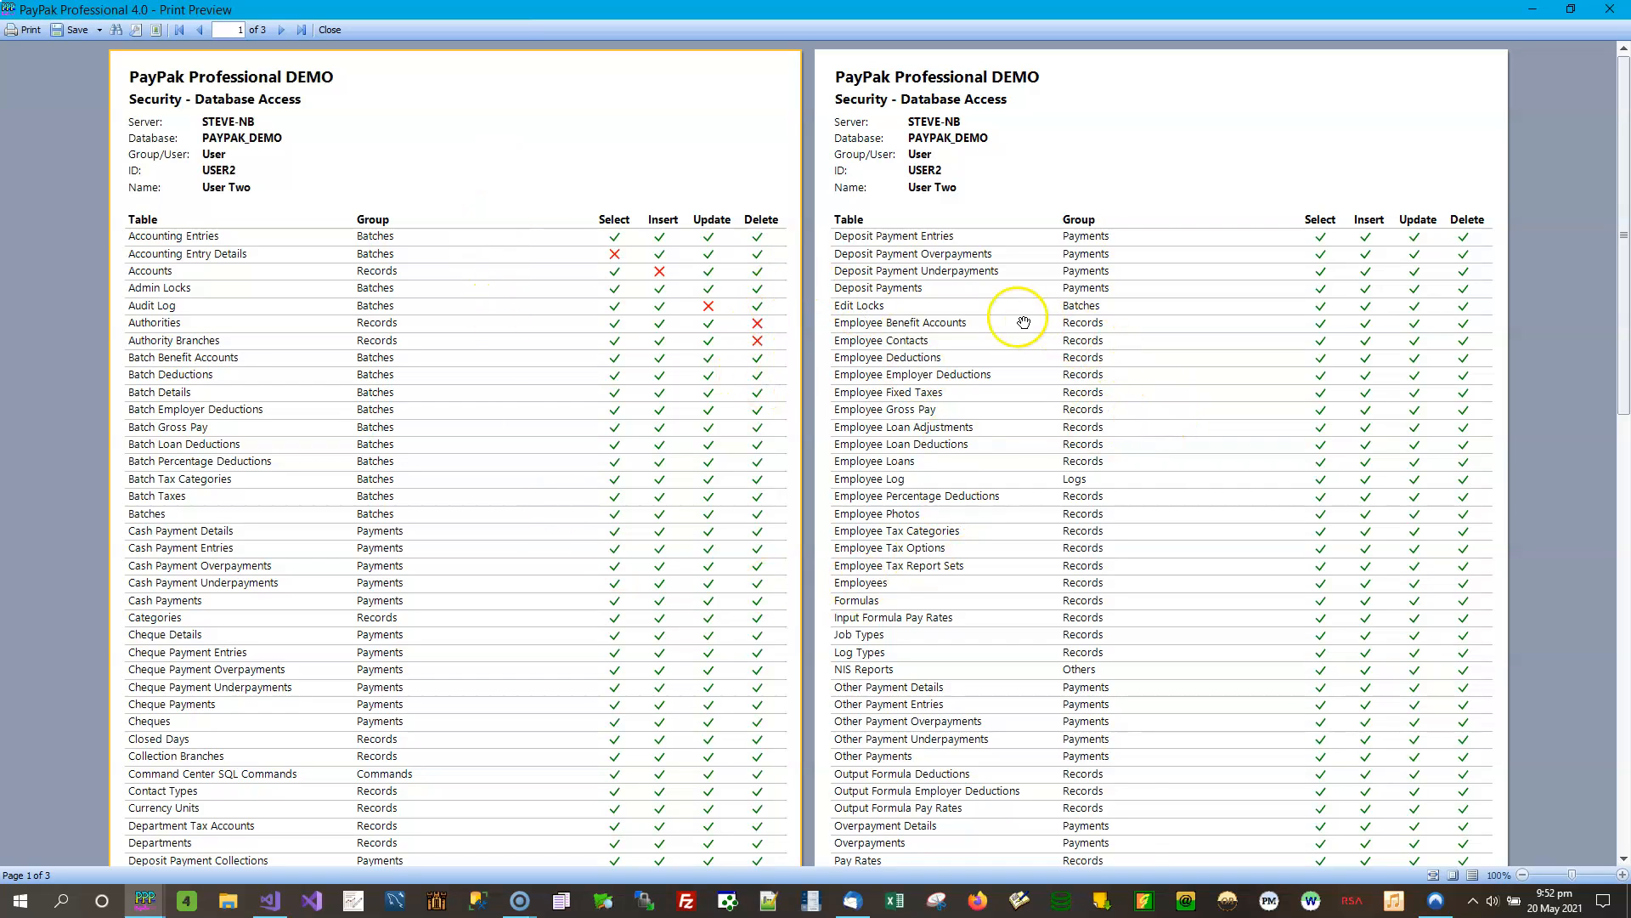
pyautogui.click(1608, 11)
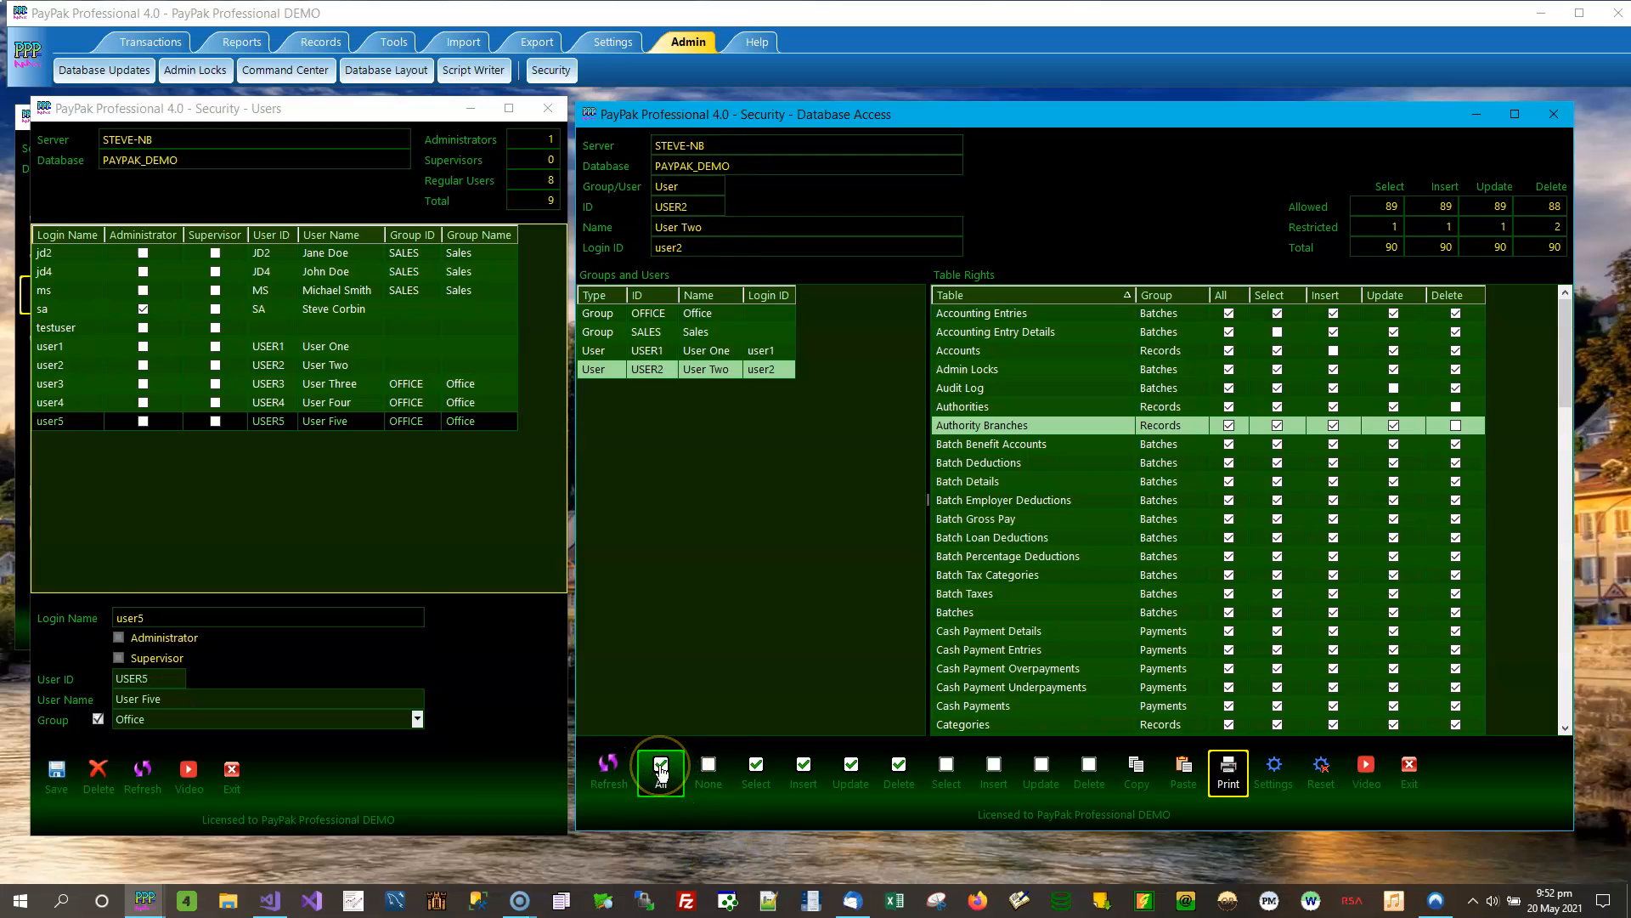
# Step: Grant USER2 all rights on every table, and resize the Groups and Users list so it takes about two thirds of the window's width
pyautogui.click(661, 770)
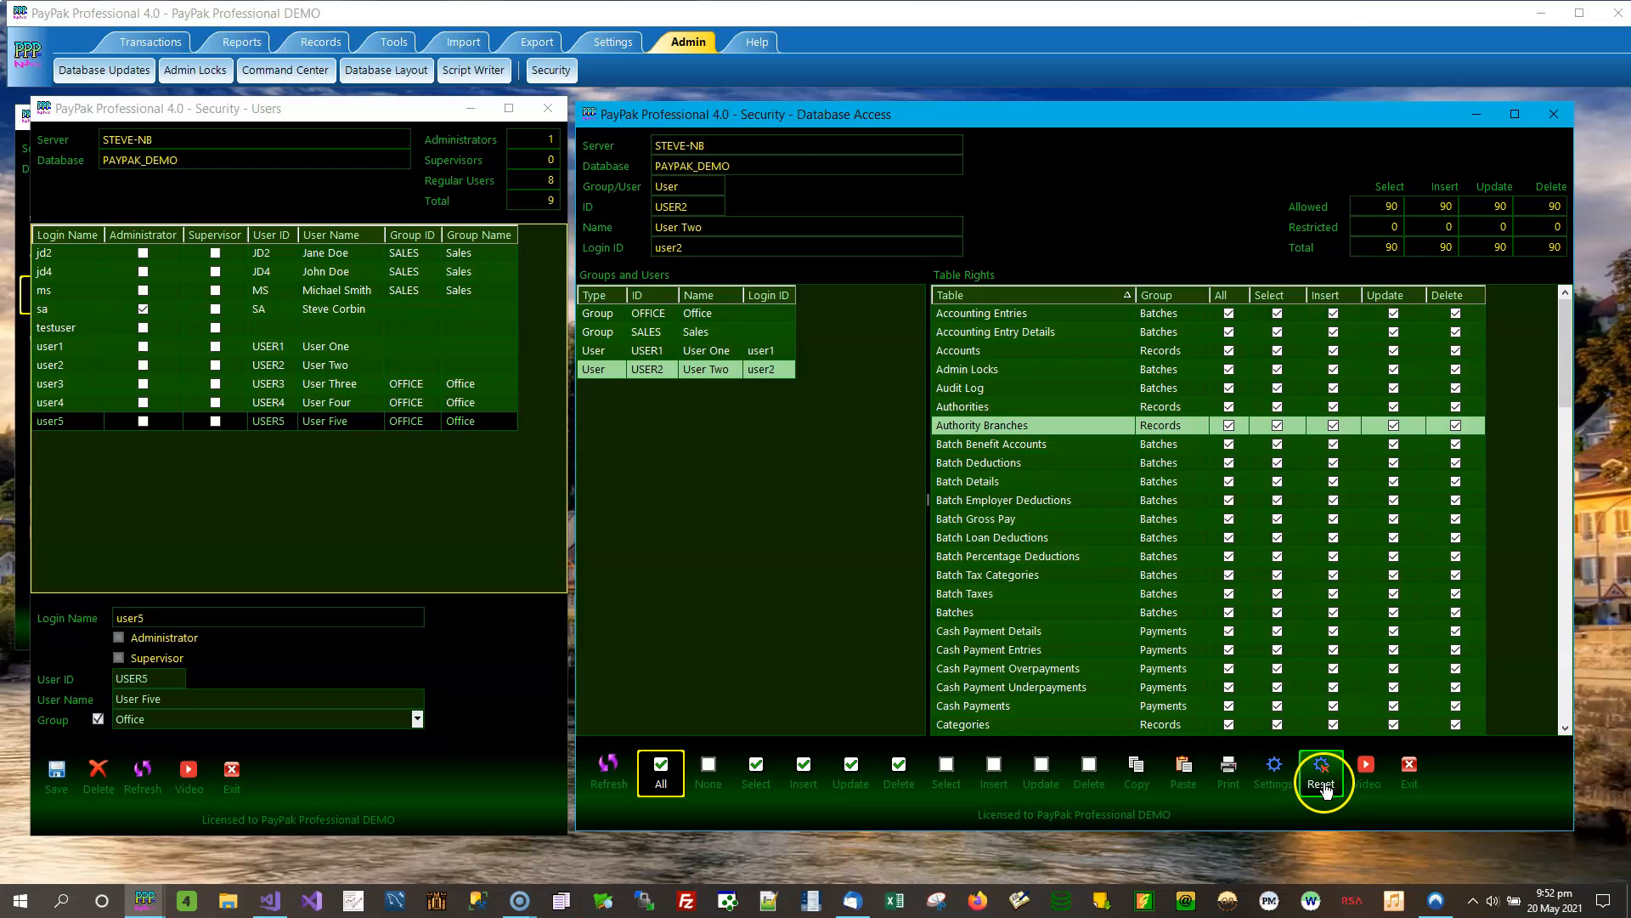
pyautogui.moveTo(890, 509); pyautogui.dragTo(820, 515)
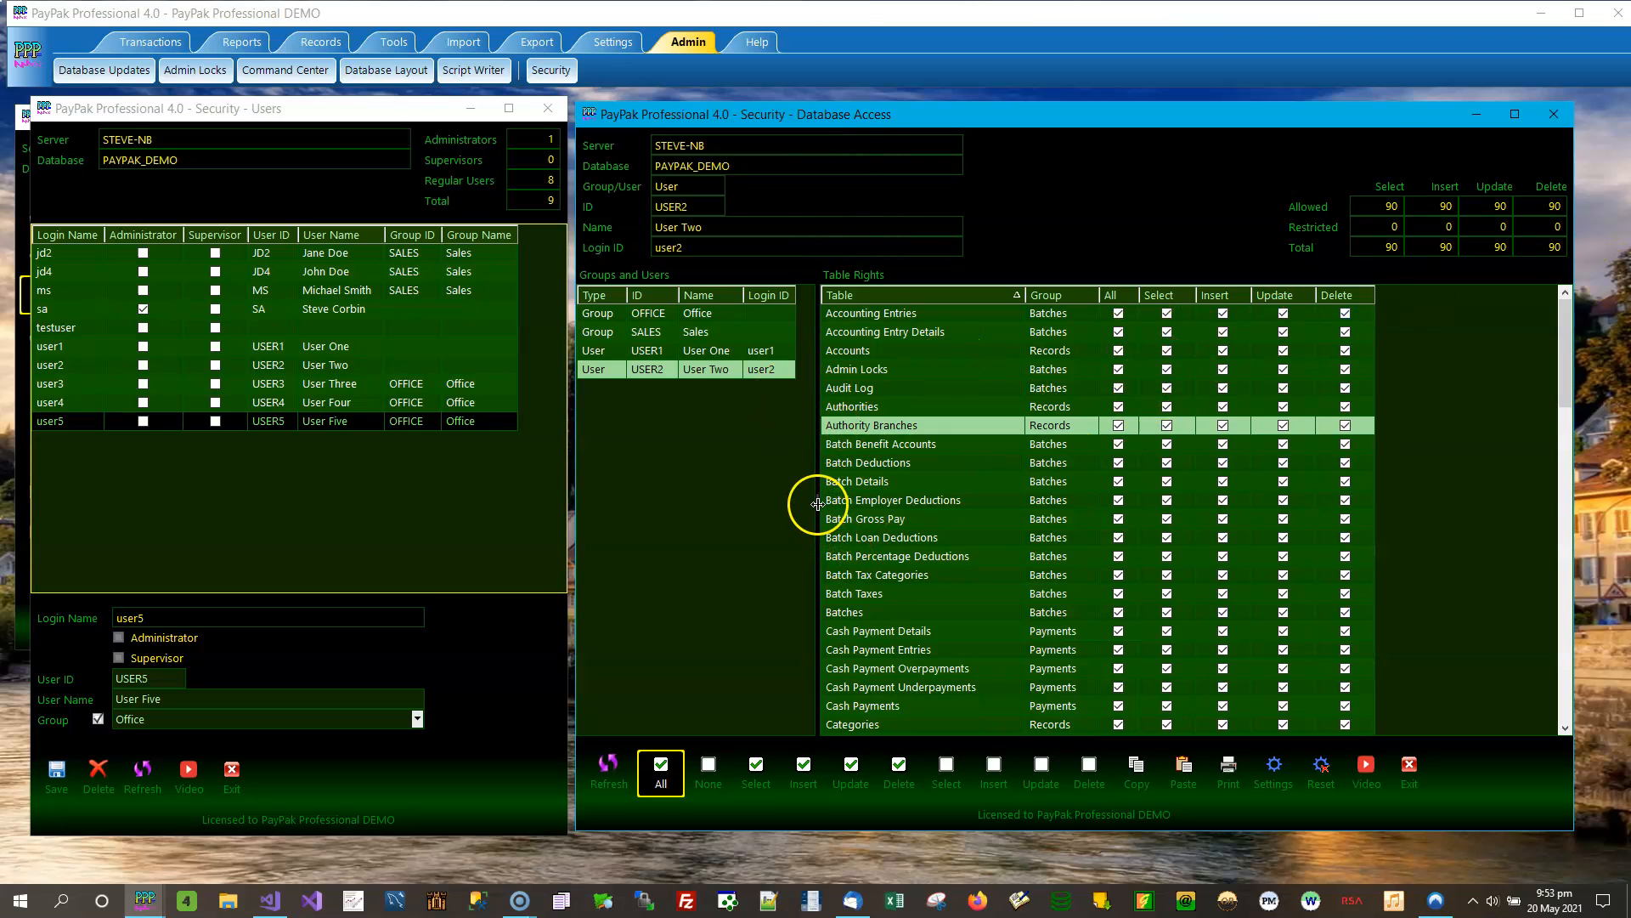
pyautogui.moveTo(1005, 524); pyautogui.dragTo(997, 525)
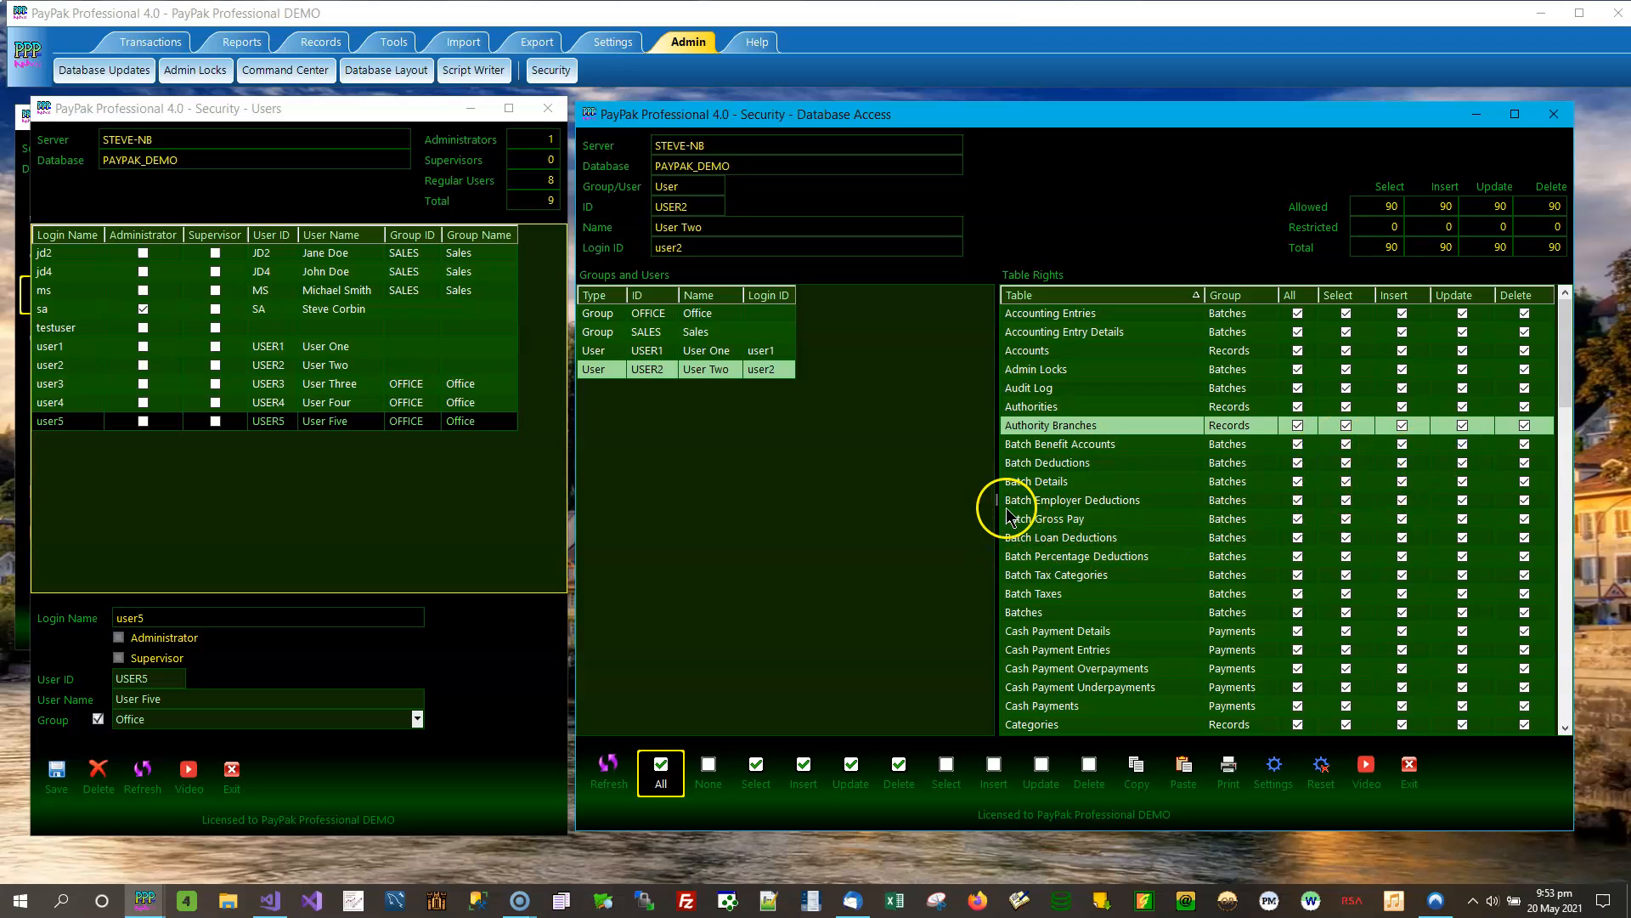
pyautogui.moveTo(994, 501); pyautogui.dragTo(1246, 503)
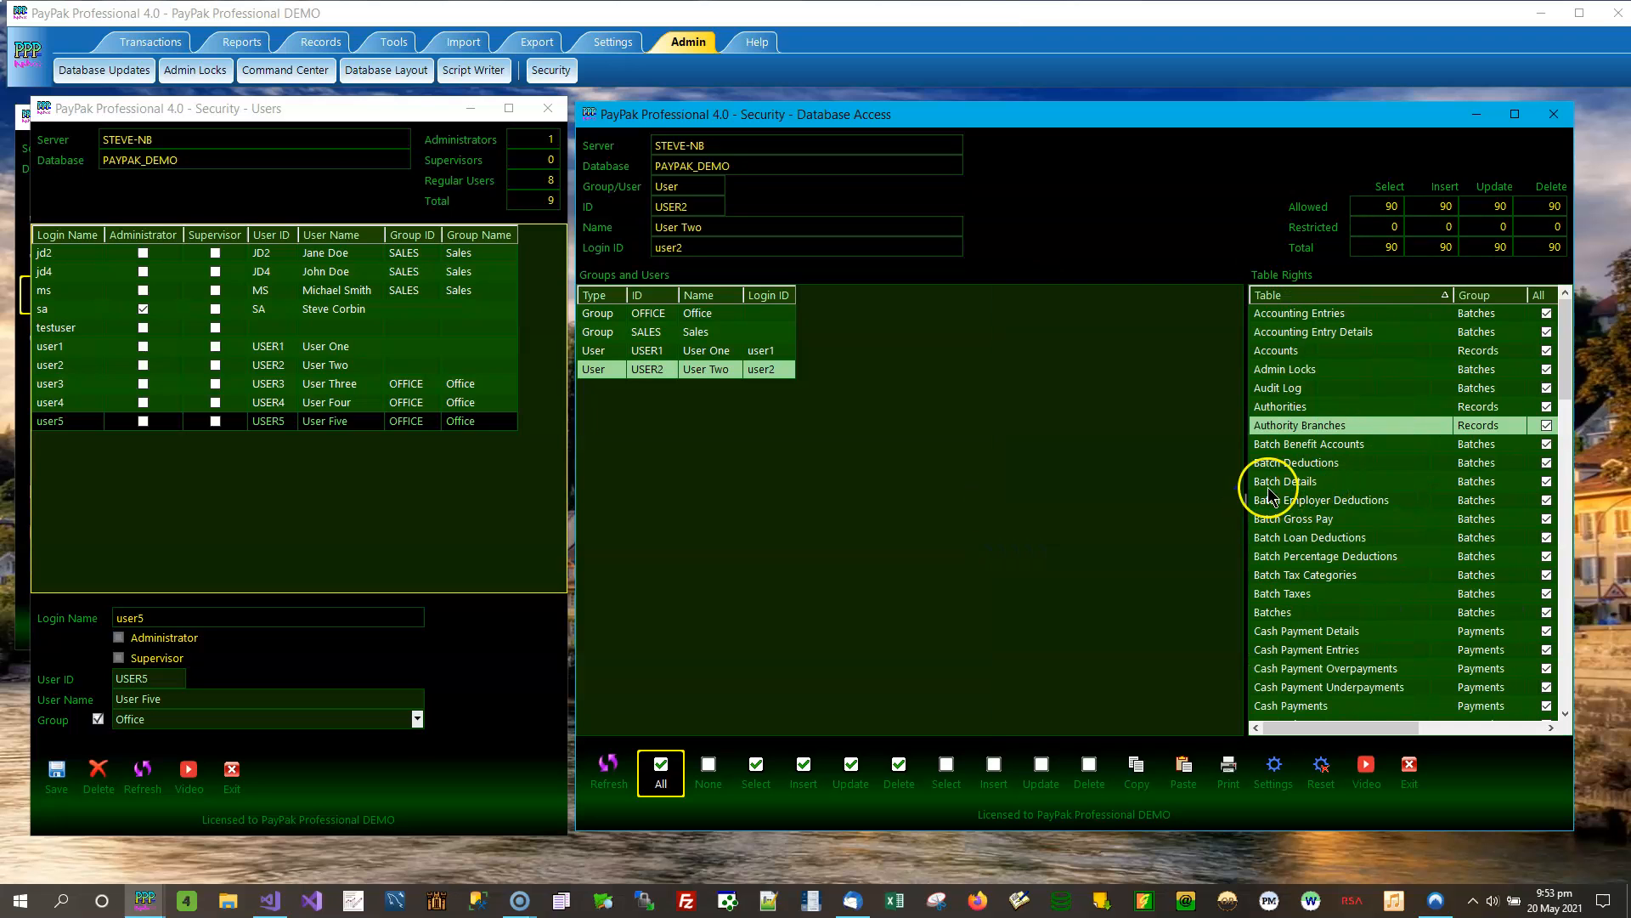
# Step: Widen the Table Rights list until all its rights columns fit, and save the window layout in the program settings
pyautogui.moveTo(961, 488); pyautogui.dragTo(884, 499)
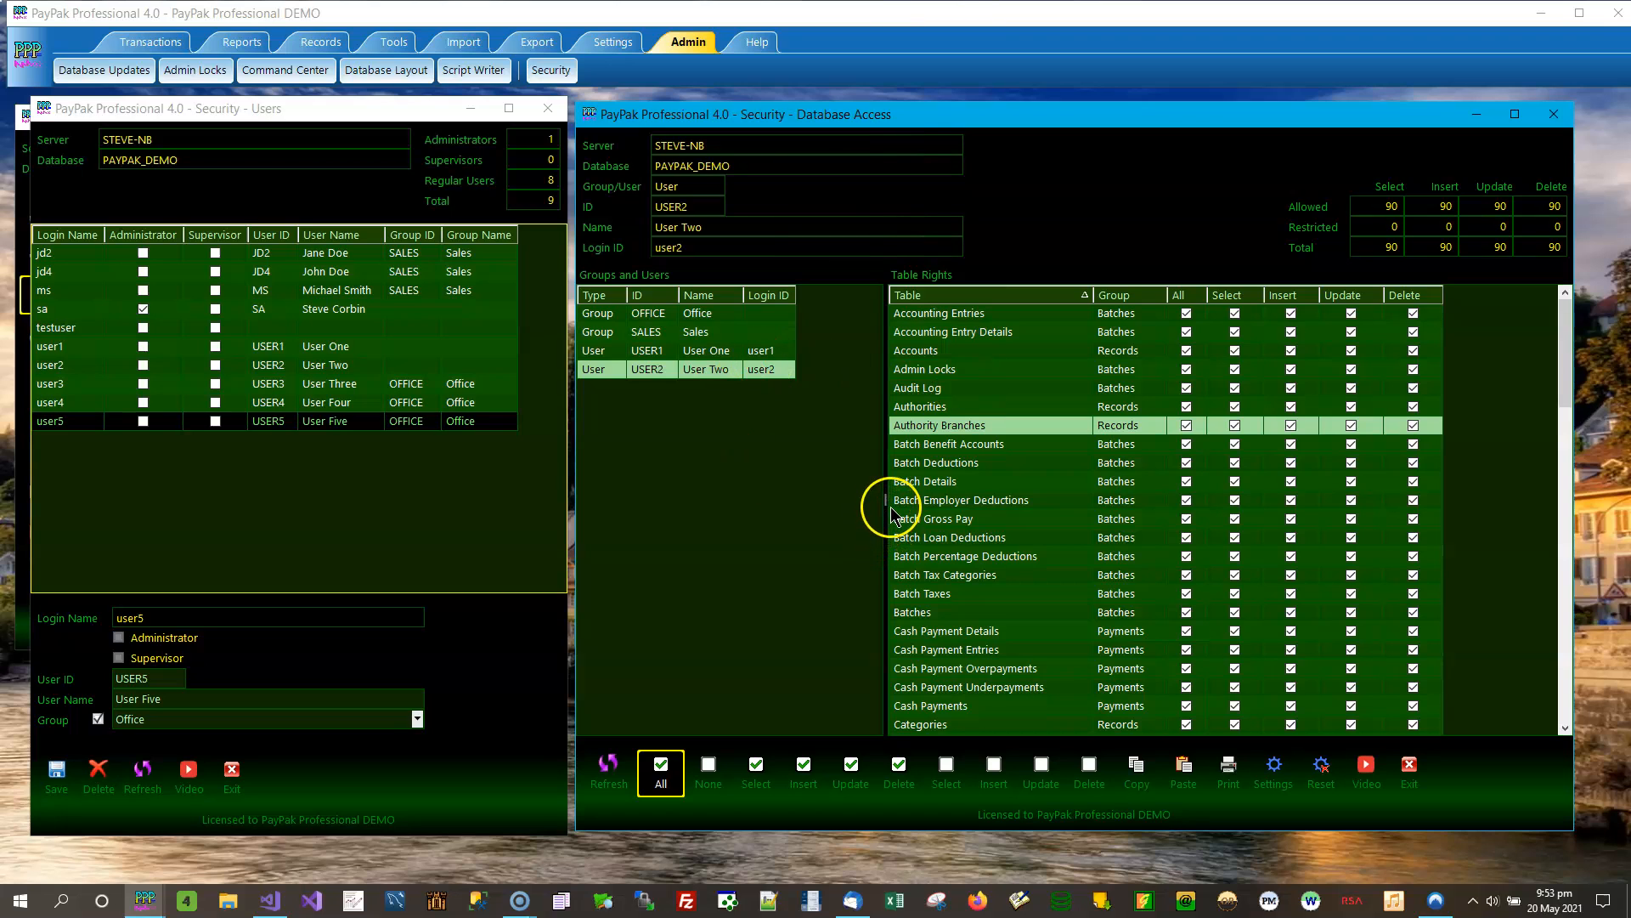
pyautogui.moveTo(885, 501); pyautogui.dragTo(877, 501)
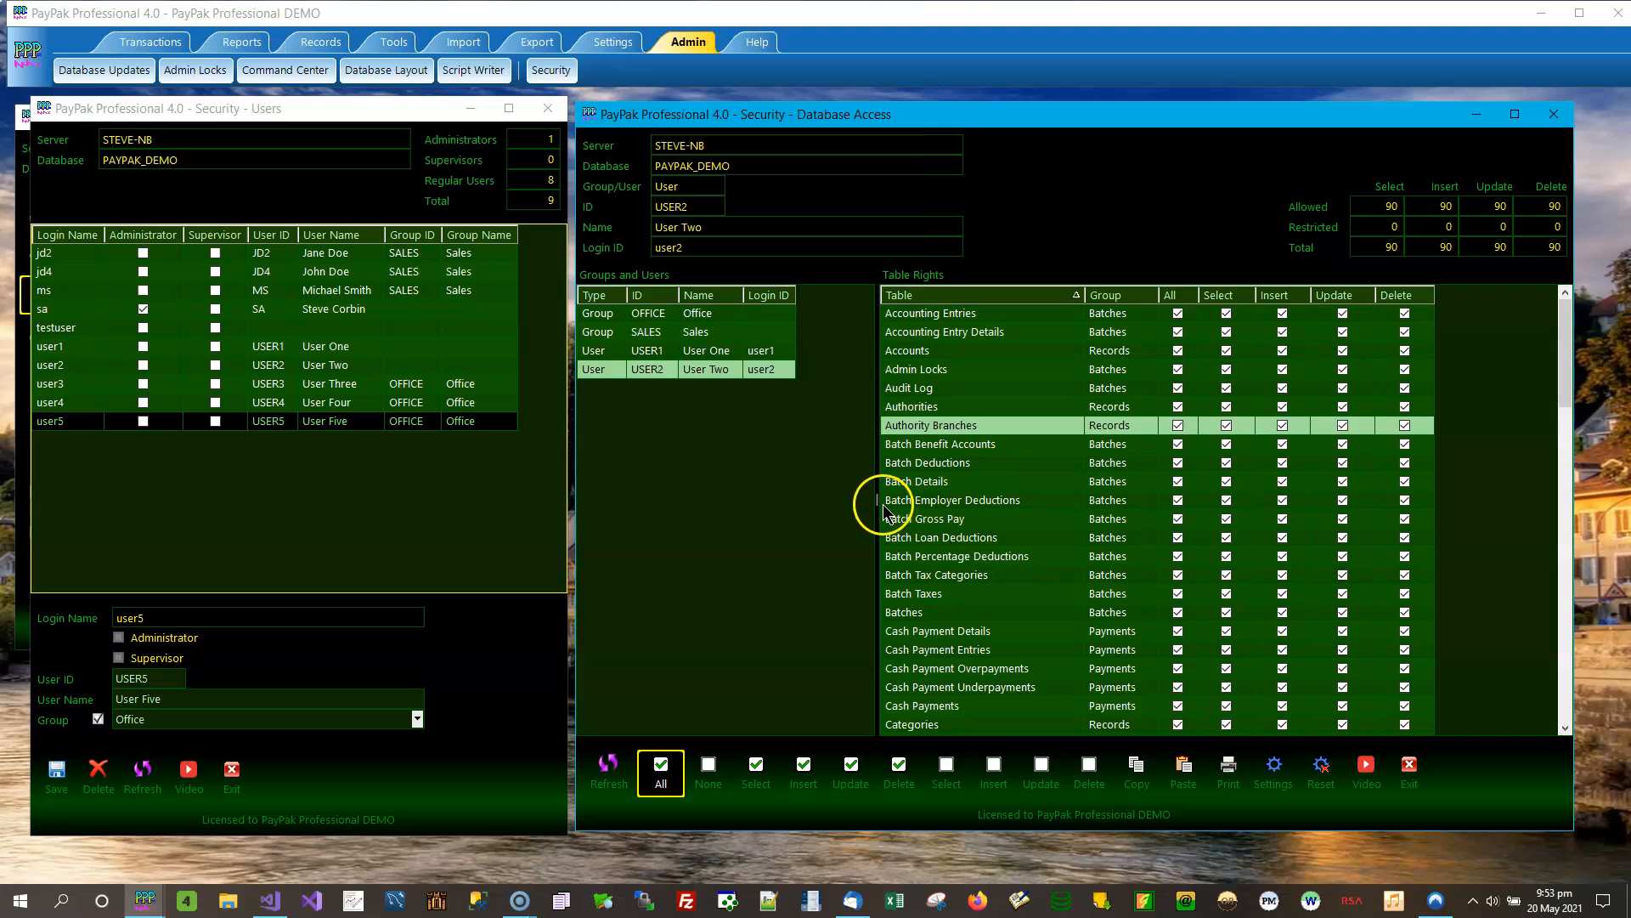
pyautogui.click(1268, 777)
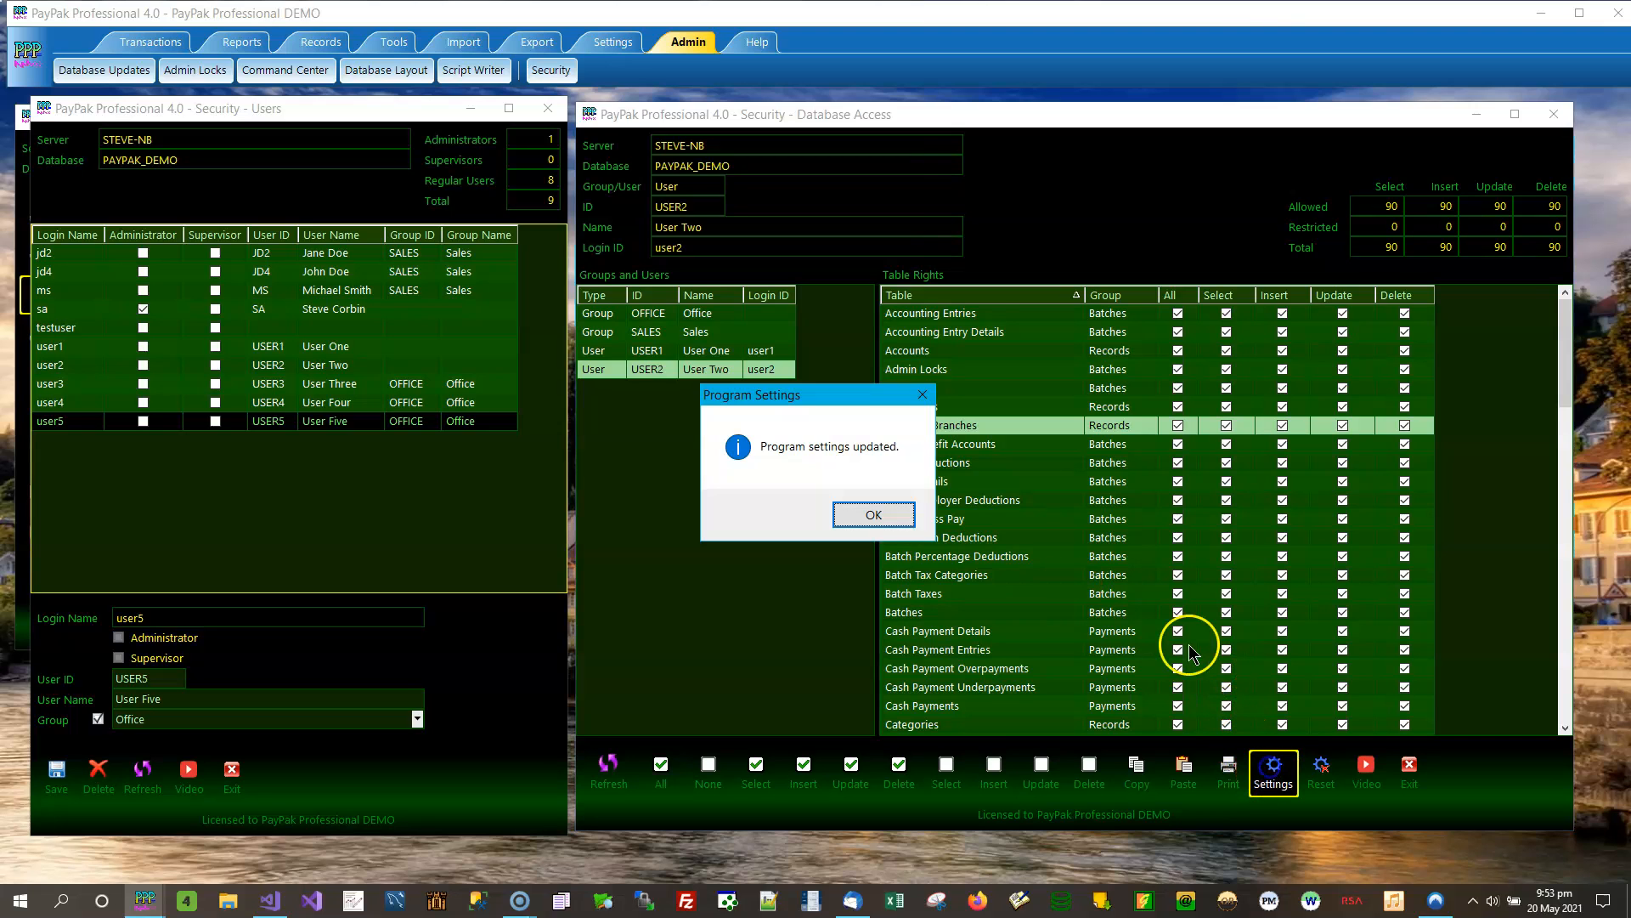
pyautogui.click(875, 512)
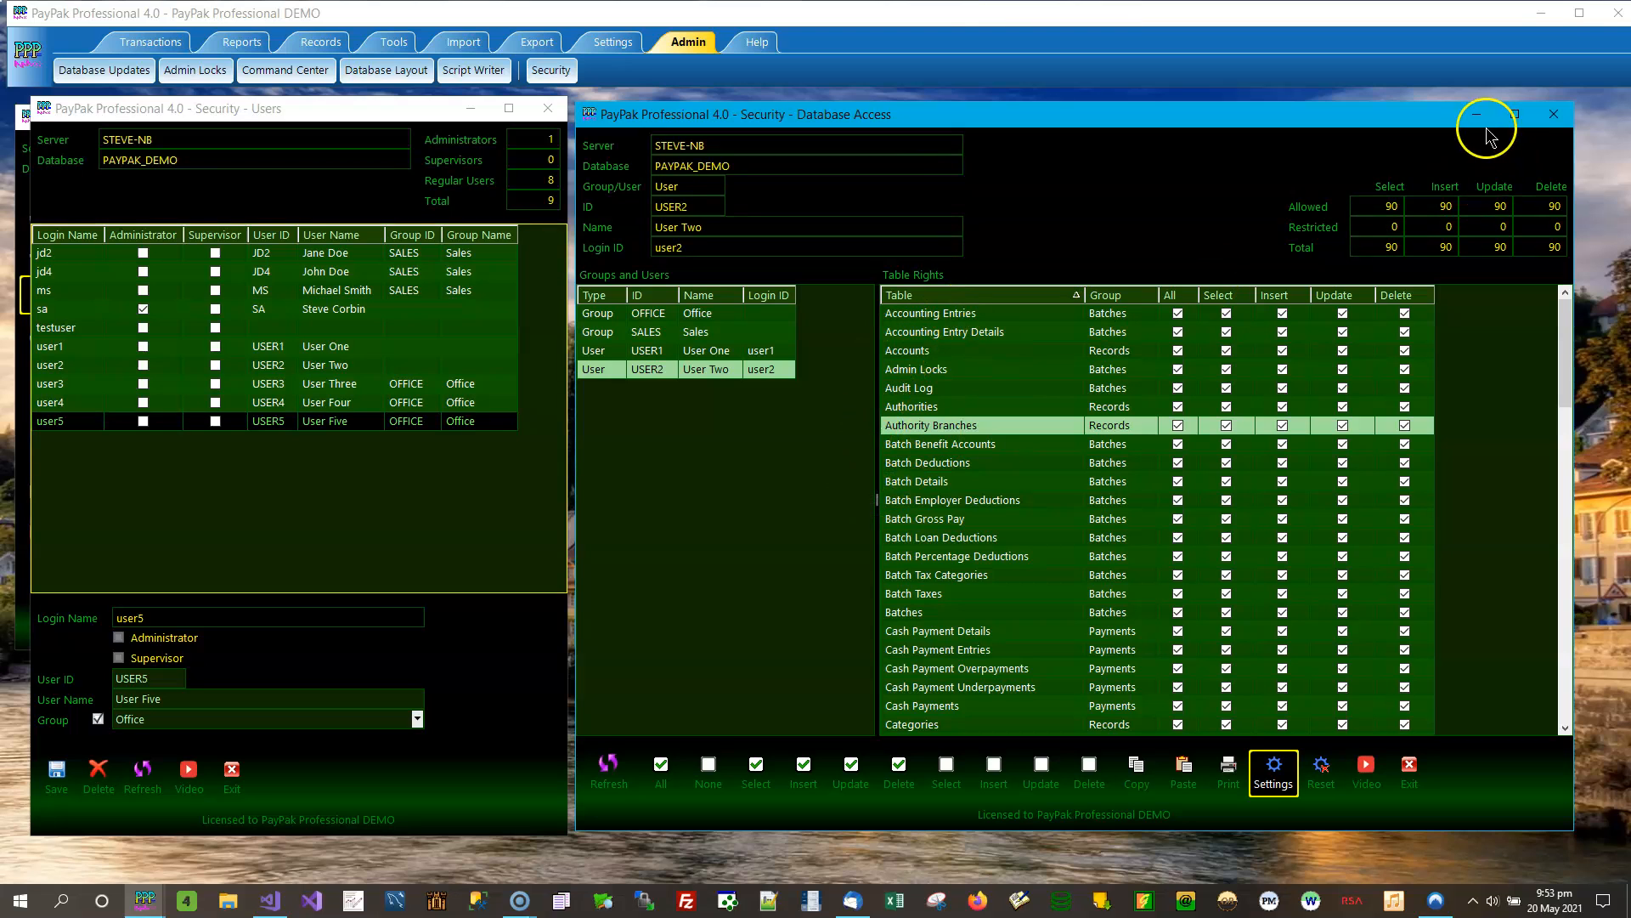
# Step: Narrow the Database Access window and adjust the divider so the Table Rights columns fill the list's width
pyautogui.moveTo(1575, 231); pyautogui.dragTo(1435, 231)
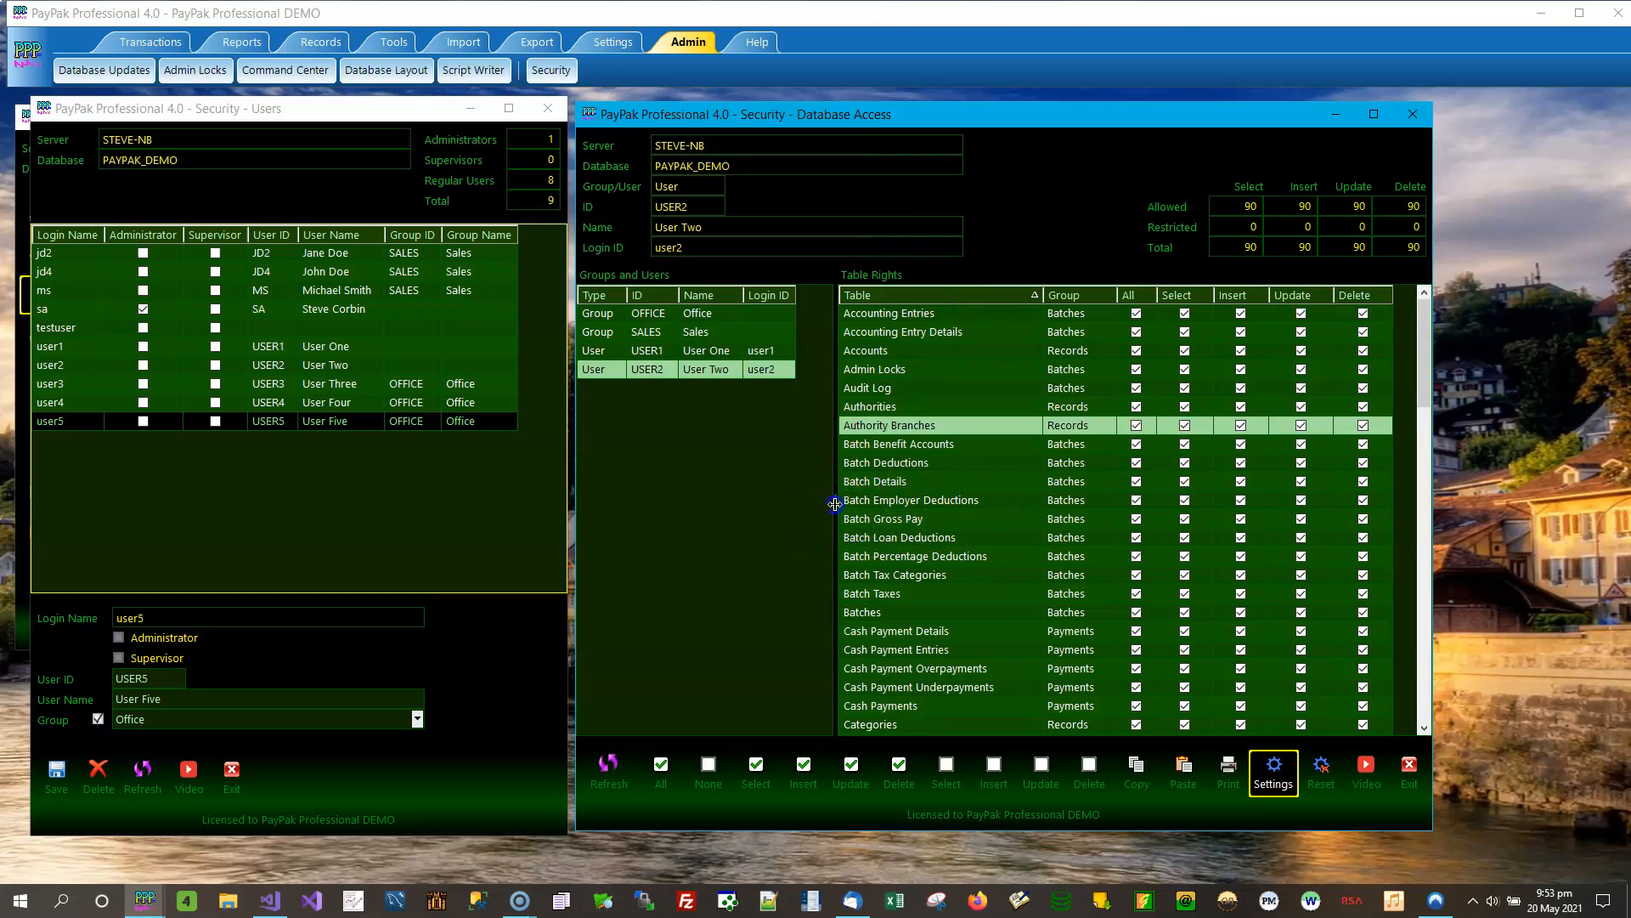
pyautogui.moveTo(839, 514); pyautogui.dragTo(857, 507)
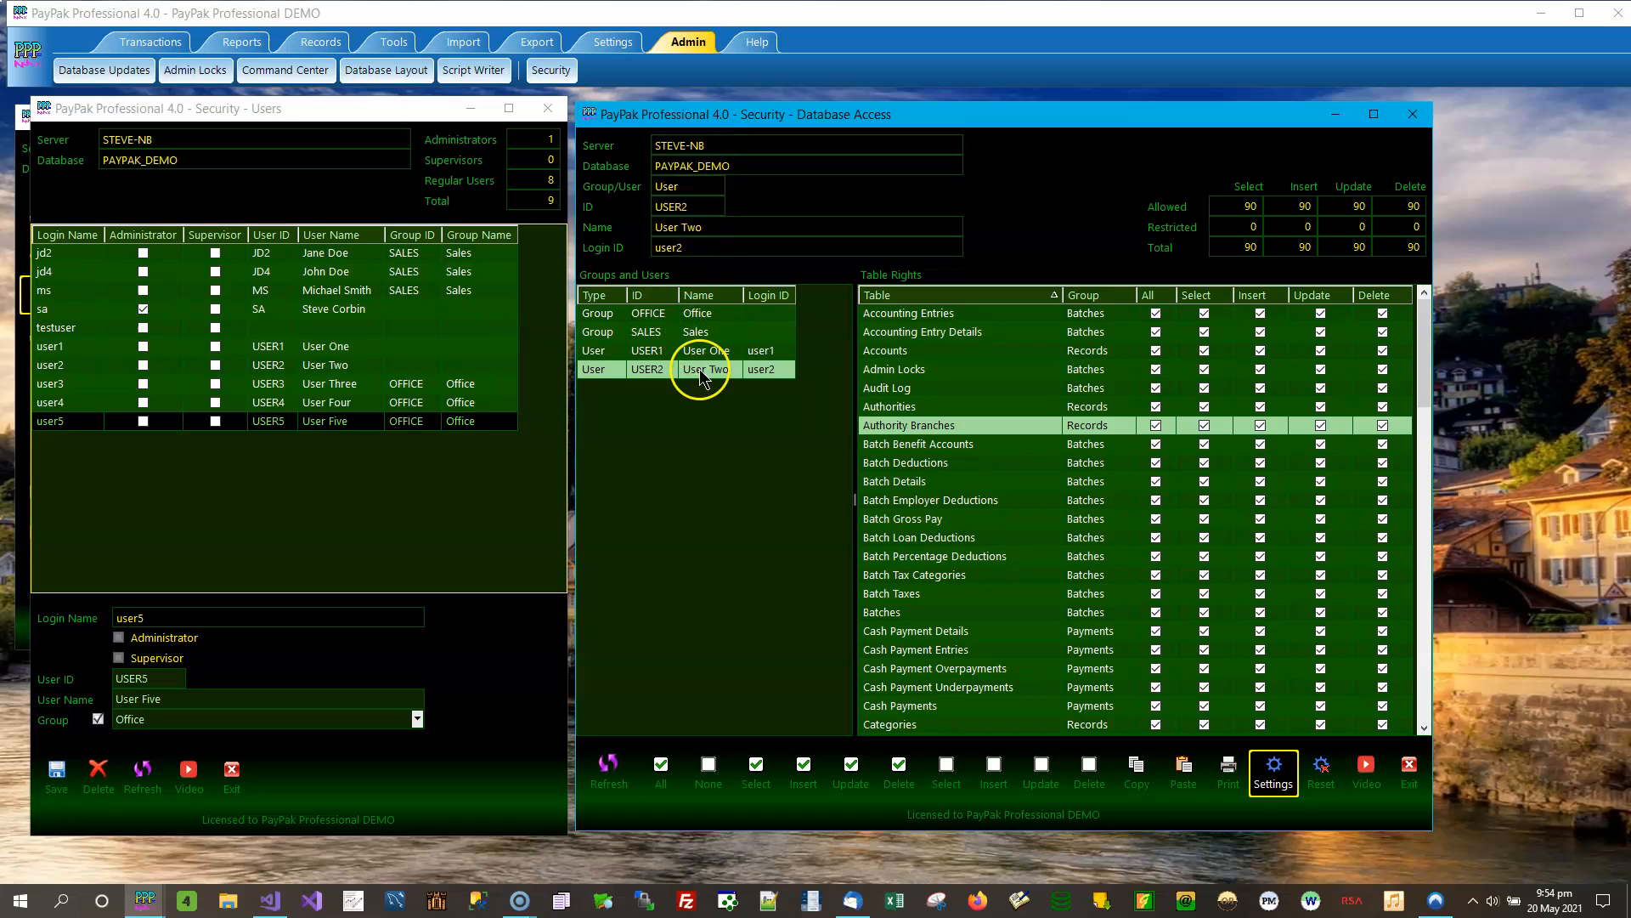
# Step: Examine the table rights of the Office and Sales groups and of USER1 and USER2
pyautogui.click(648, 332)
pyautogui.click(662, 351)
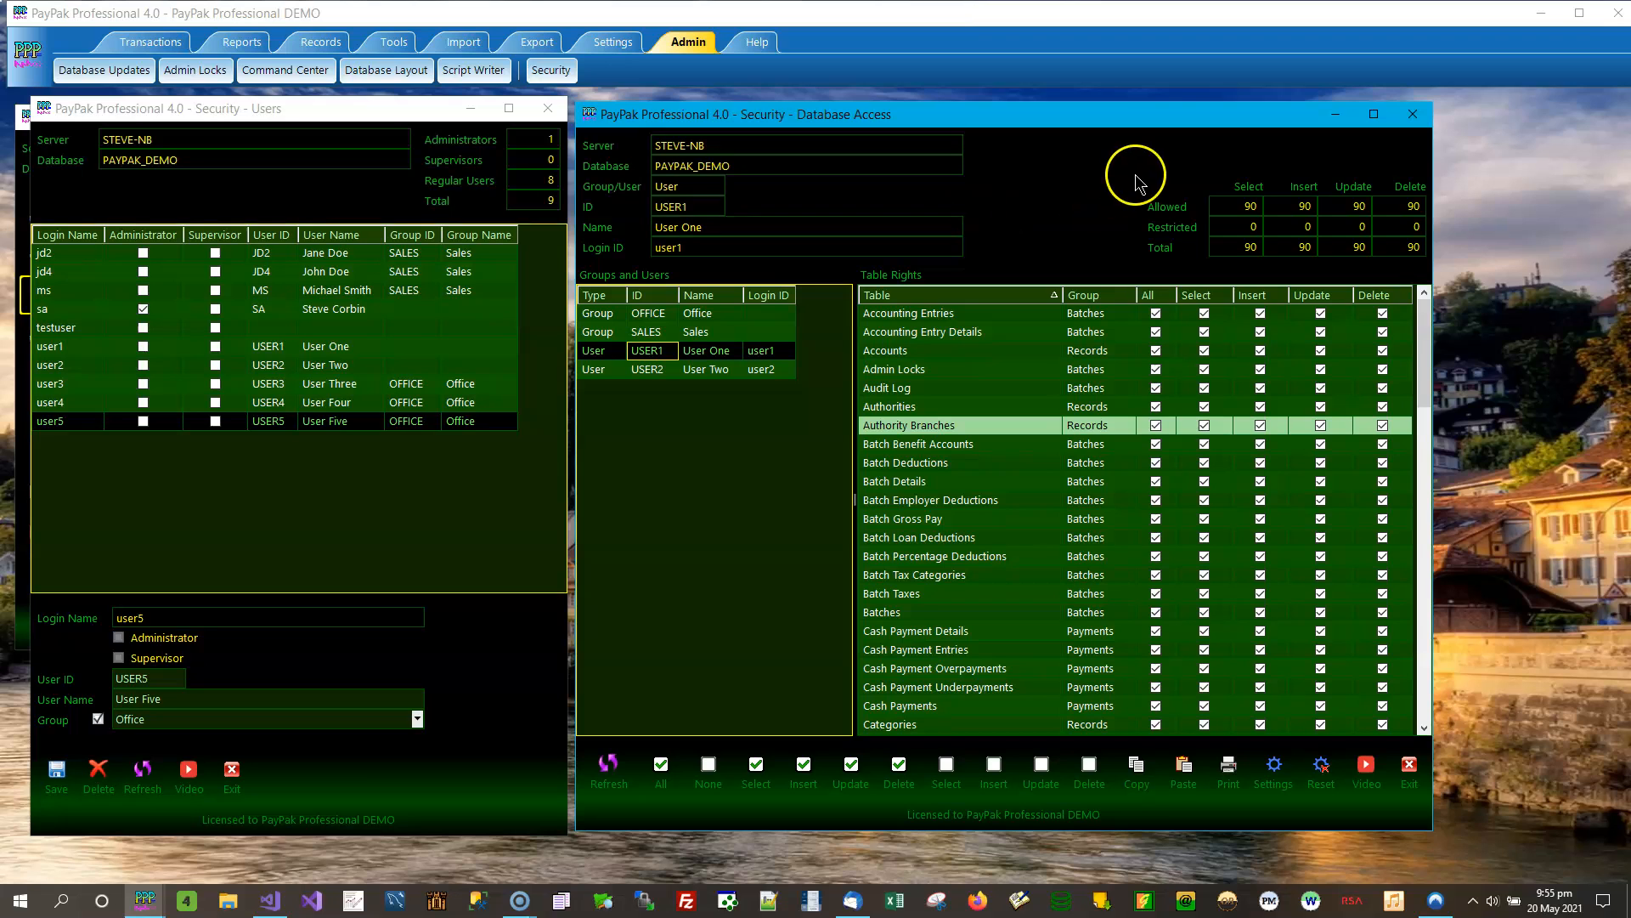
pyautogui.click(711, 313)
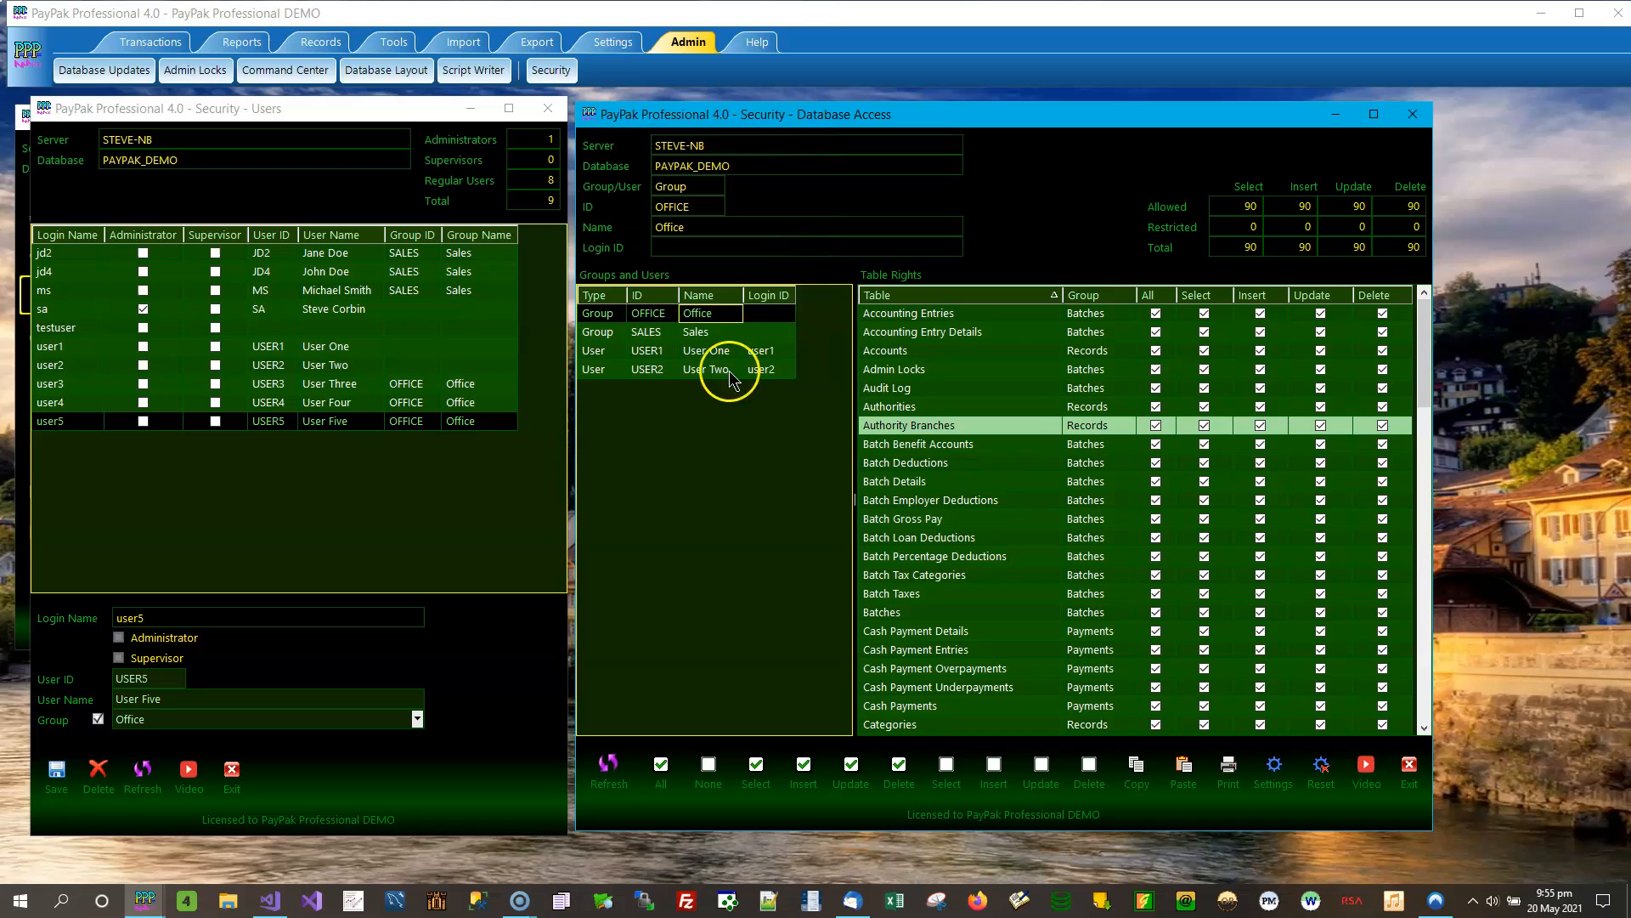
pyautogui.click(710, 331)
pyautogui.click(712, 350)
pyautogui.click(701, 371)
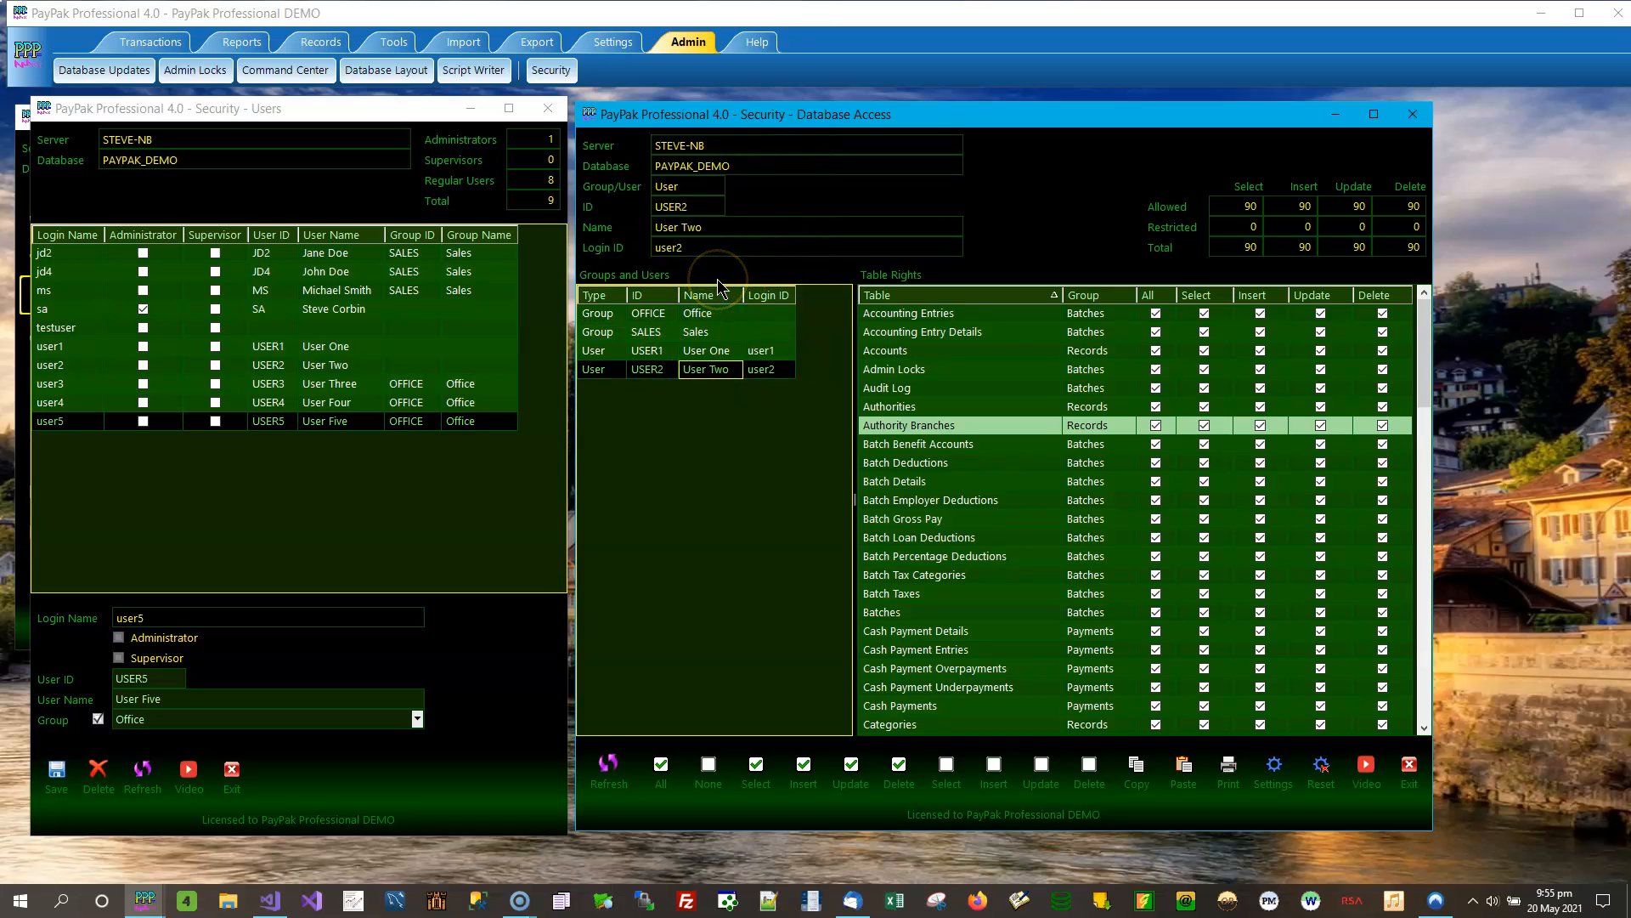
# Step: Move repeatedly through the groups and users between Office and USER2 to compare their rights, and refresh the data with USER2 selected
pyautogui.press('Up')
pyautogui.press('Up')
pyautogui.press('Up')
pyautogui.press('Down')
pyautogui.press('Down')
pyautogui.press('Down')
pyautogui.press('Up')
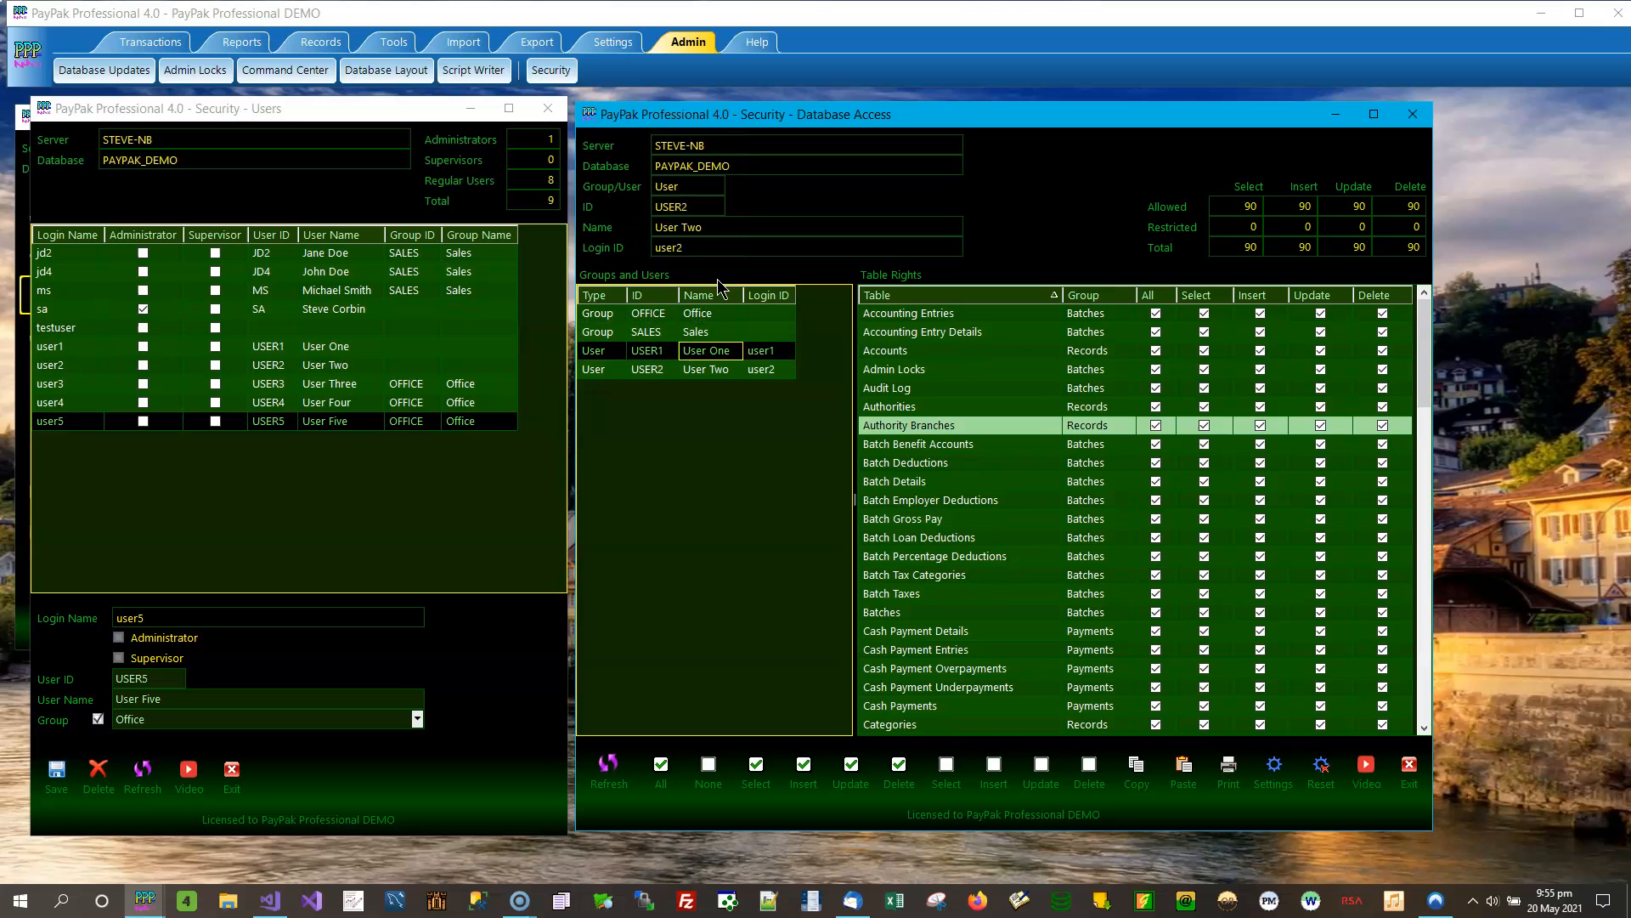
pyautogui.press('Up')
pyautogui.press('Up')
pyautogui.press('Down')
pyautogui.press('Down')
pyautogui.press('Down')
pyautogui.press('Up')
pyautogui.press('Up')
pyautogui.press('Up')
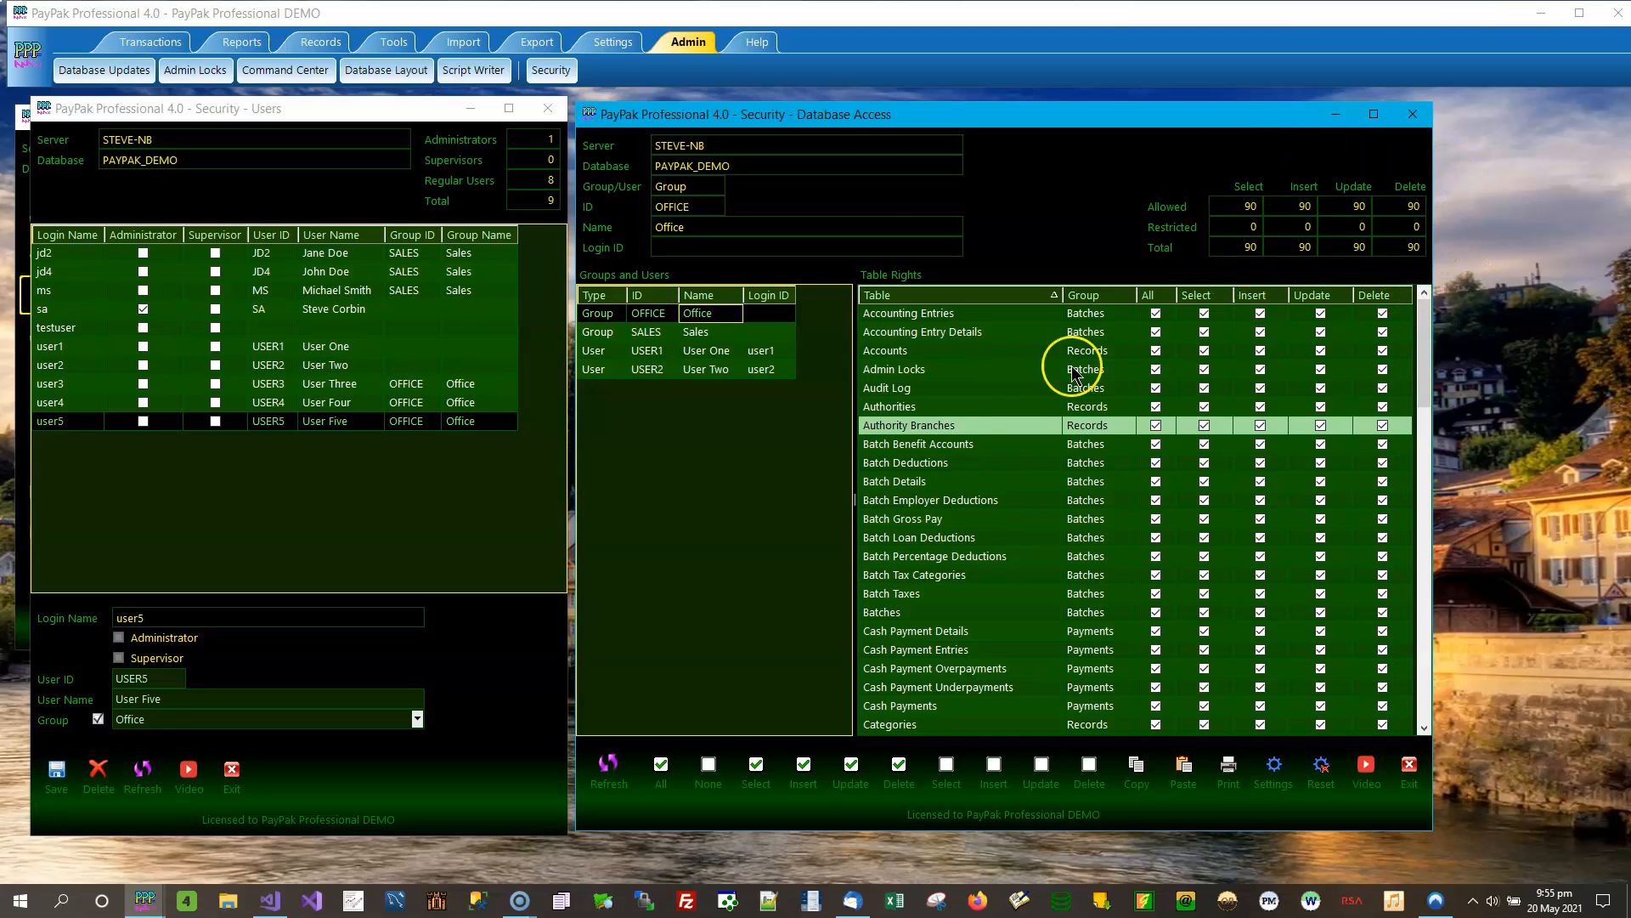
pyautogui.press('Down')
pyautogui.press('Down')
pyautogui.press('Down')
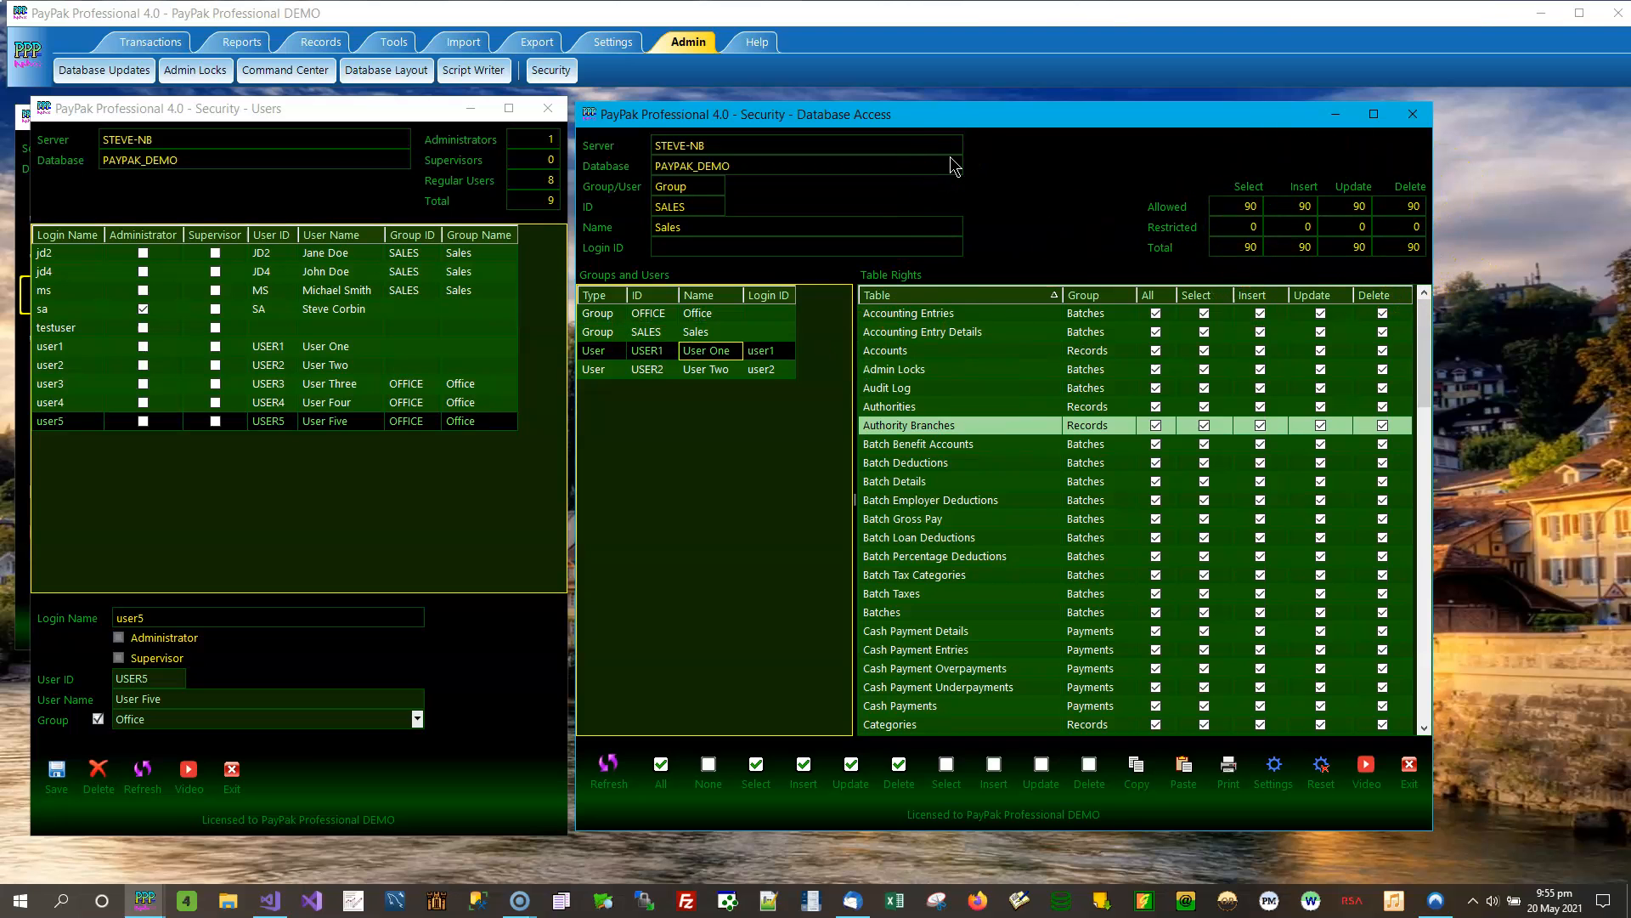
pyautogui.press('Up')
pyautogui.press('Up')
pyautogui.press('Up')
pyautogui.press('Down')
pyautogui.press('Down')
pyautogui.press('Down')
pyautogui.press('Up')
pyautogui.press('Up')
pyautogui.press('Up')
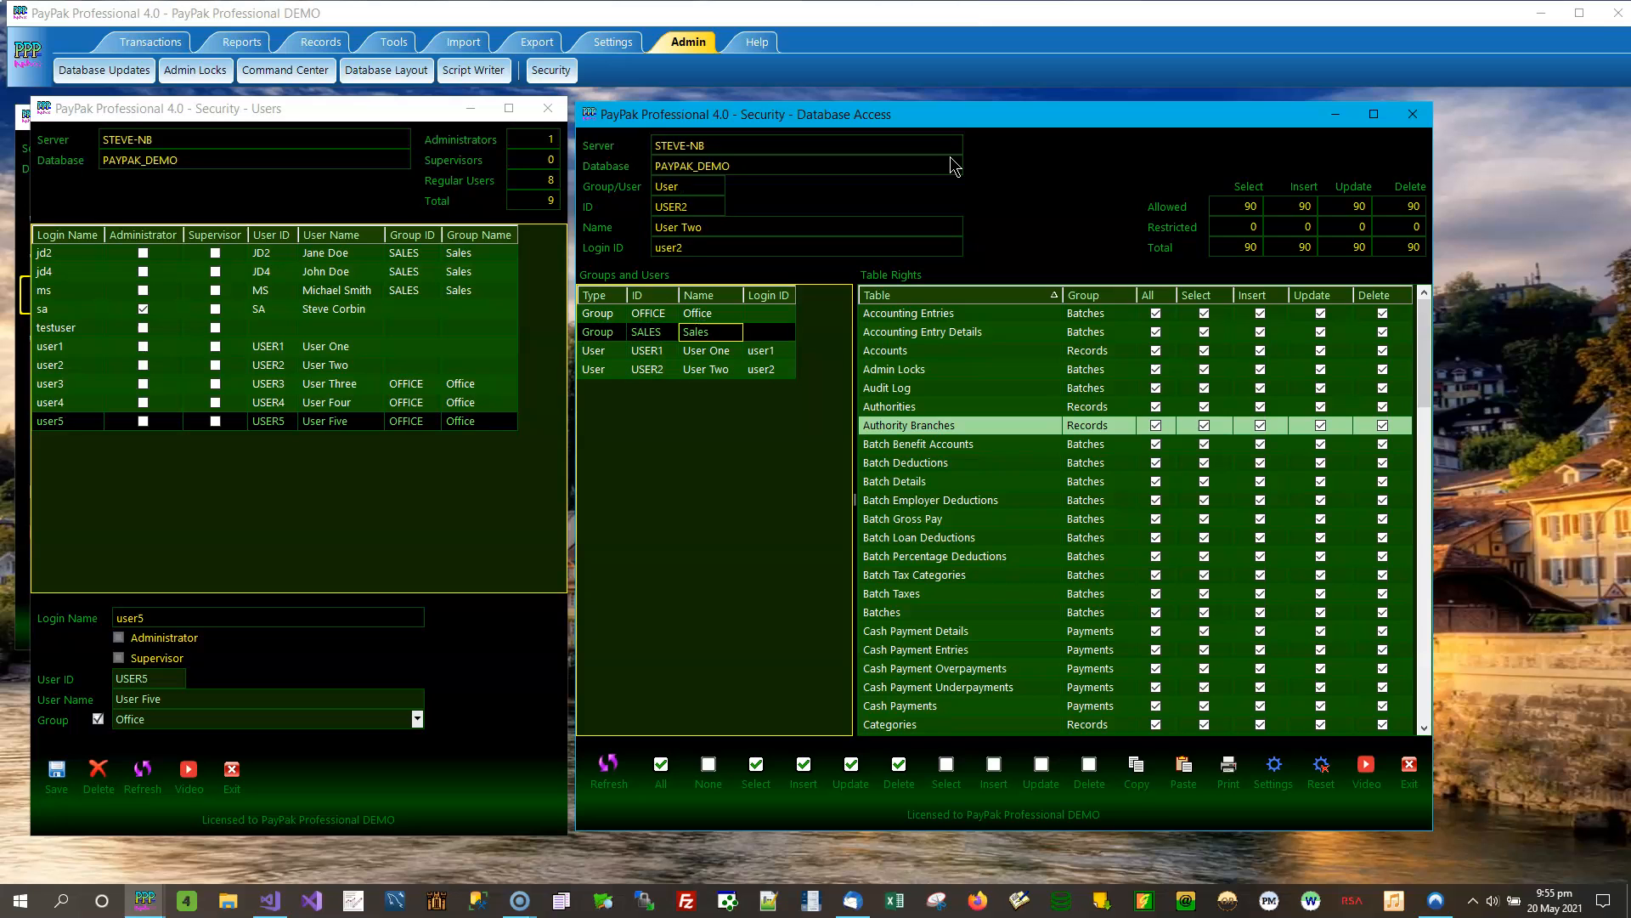
pyautogui.press('Down')
pyautogui.press('Down')
pyautogui.press('Down')
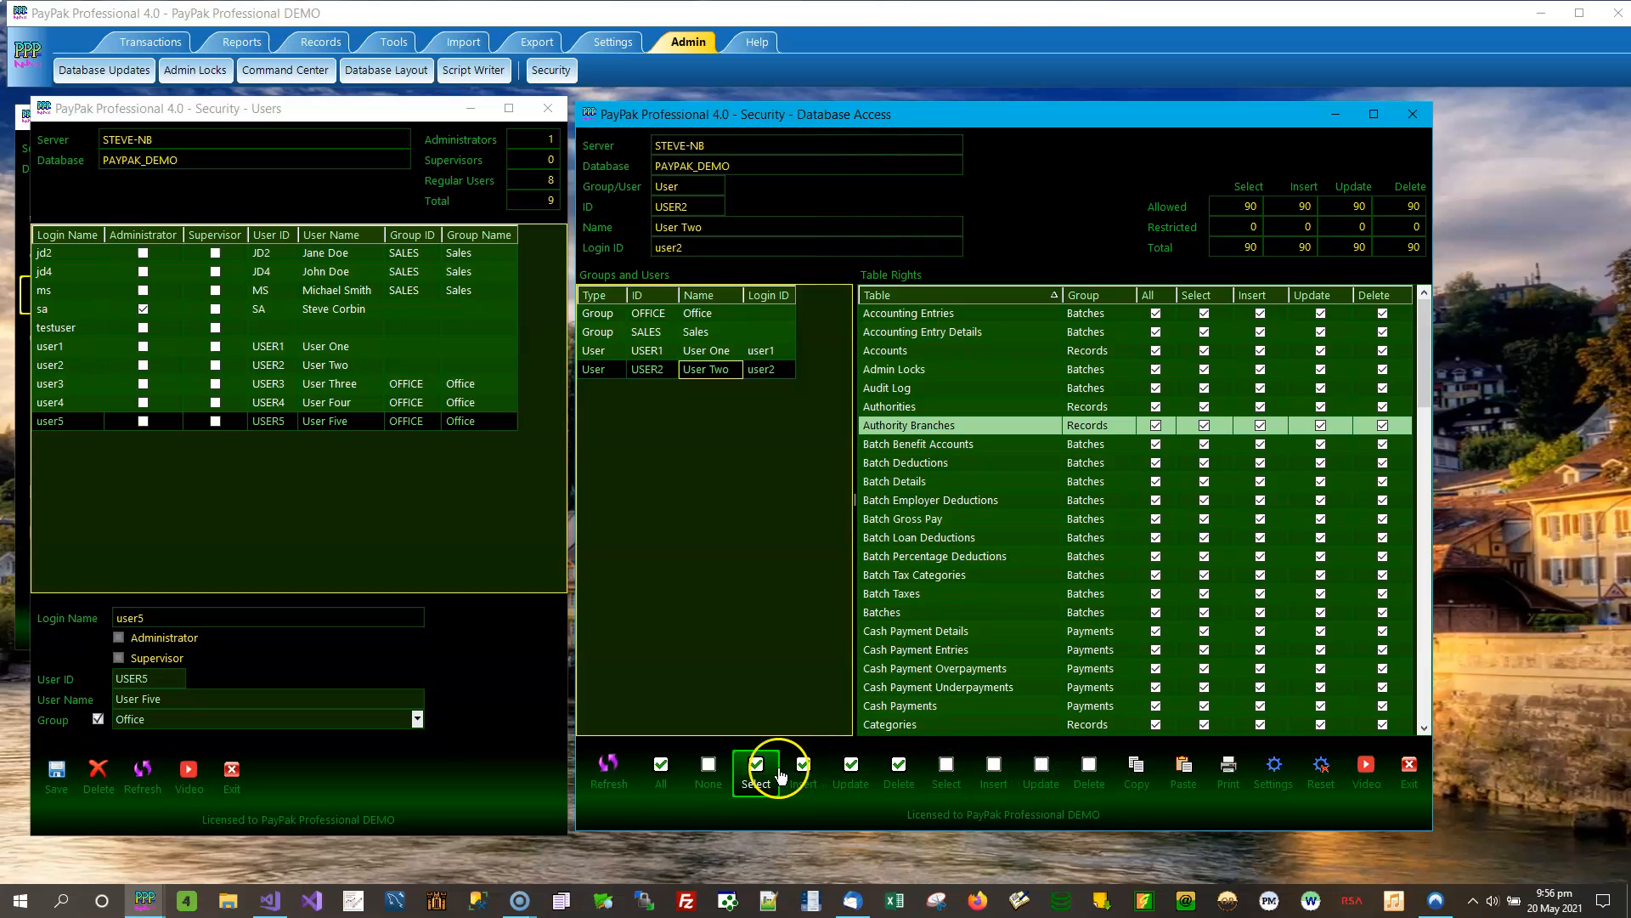
pyautogui.click(607, 770)
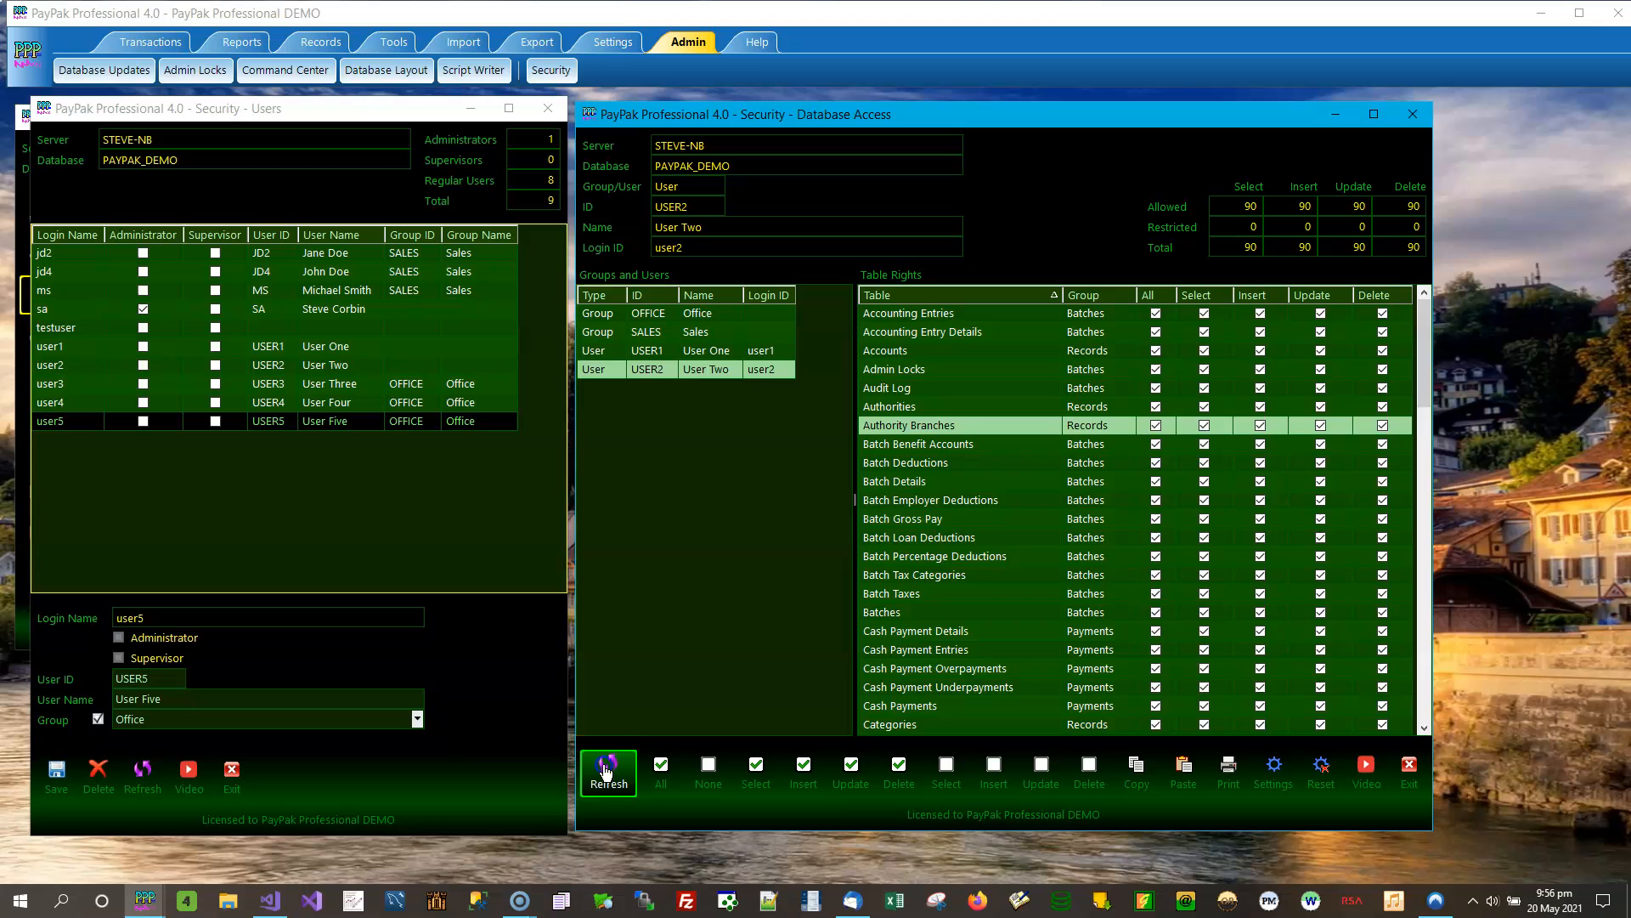